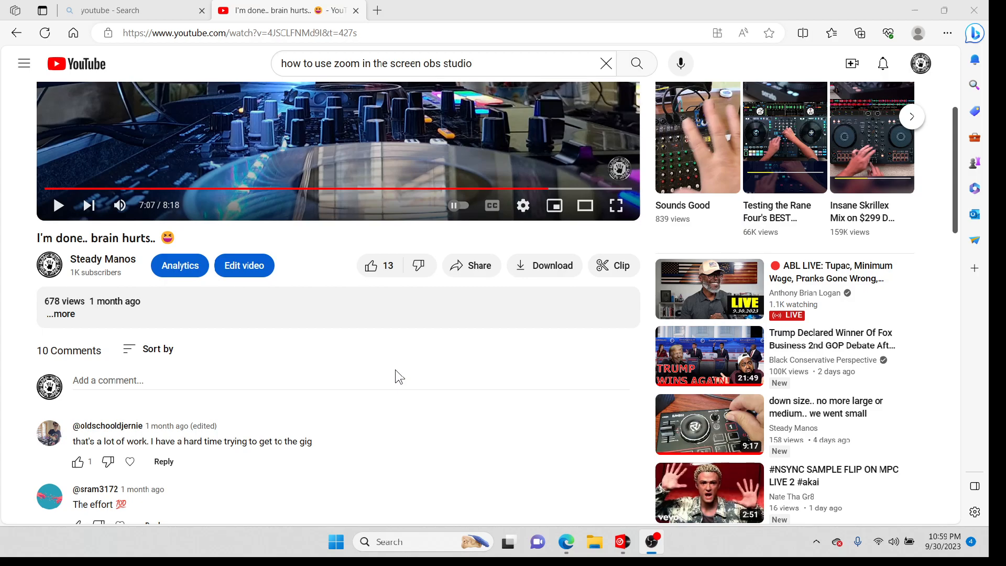
# Look over the comments below the video, minimize the browser and switch to VirtualDJ.
pyautogui.scroll(-5, 381, 367)
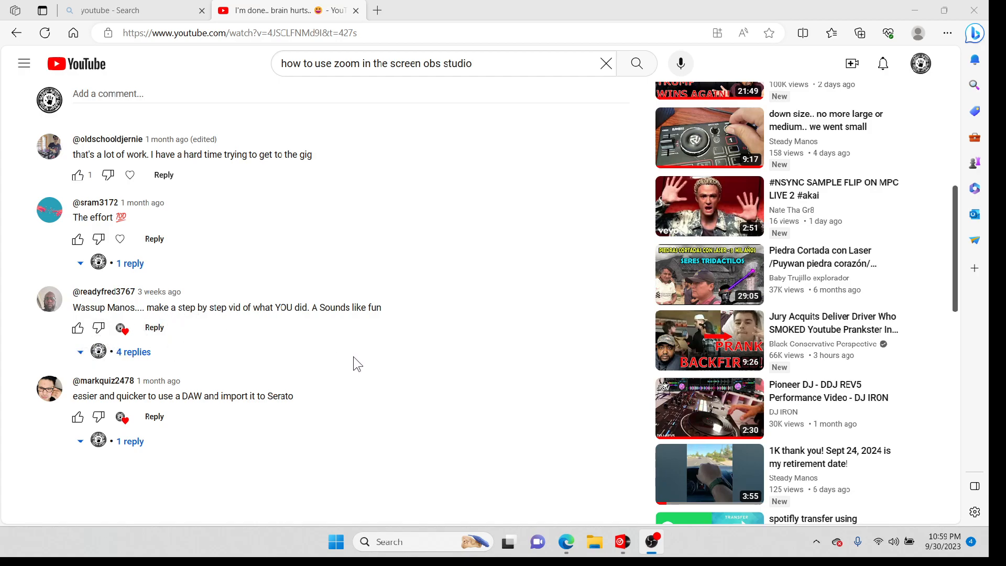
pyautogui.scroll(10, 357, 353)
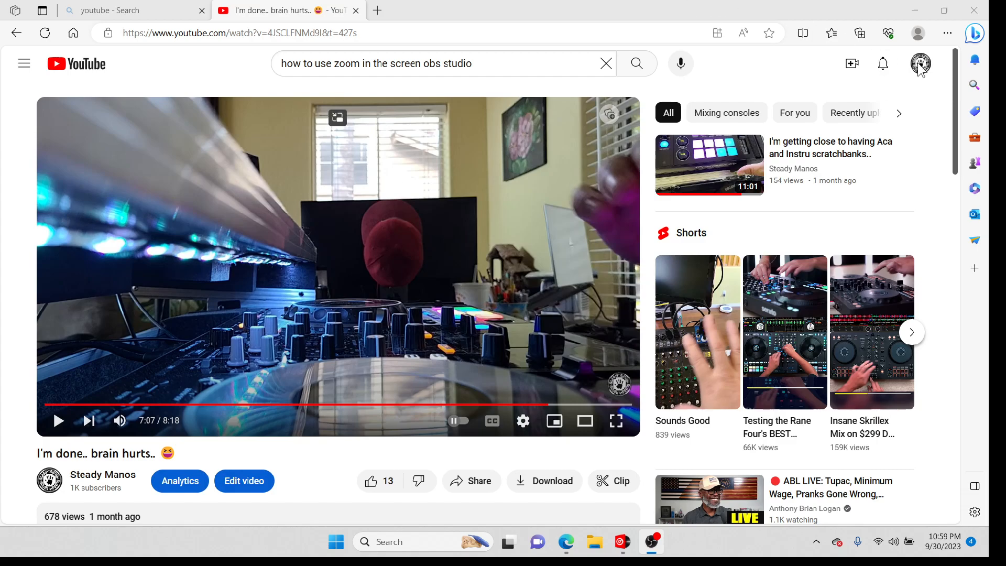
pyautogui.click(923, 17)
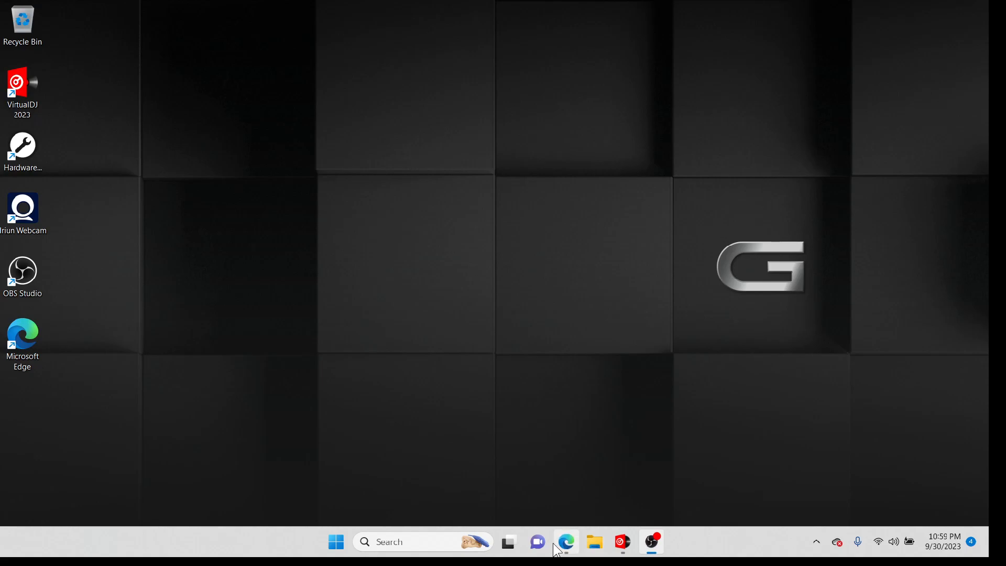
pyautogui.click(622, 543)
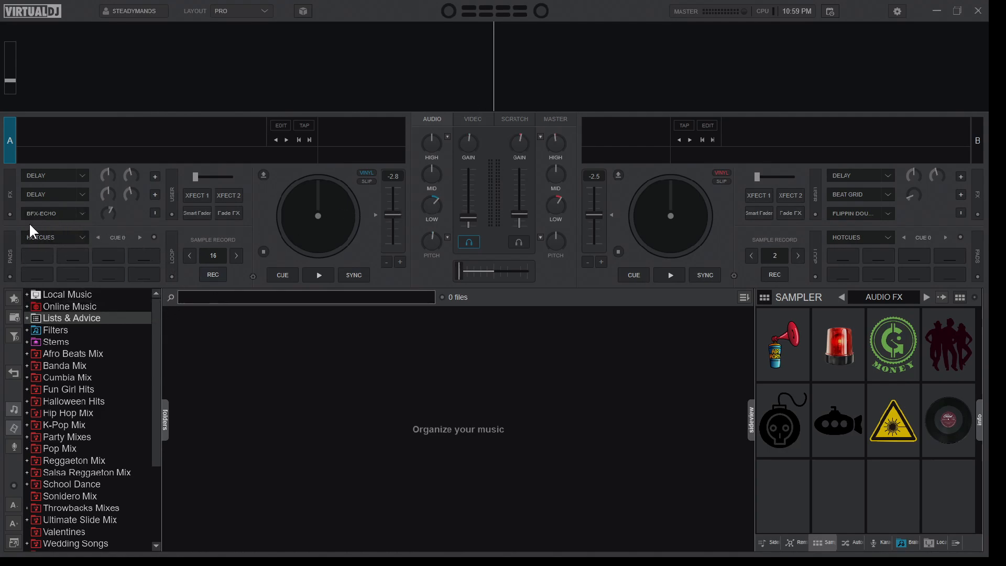
# Set deck A's performance pads to the scratchbank page.
pyautogui.click(83, 237)
pyautogui.moveTo(133, 102)
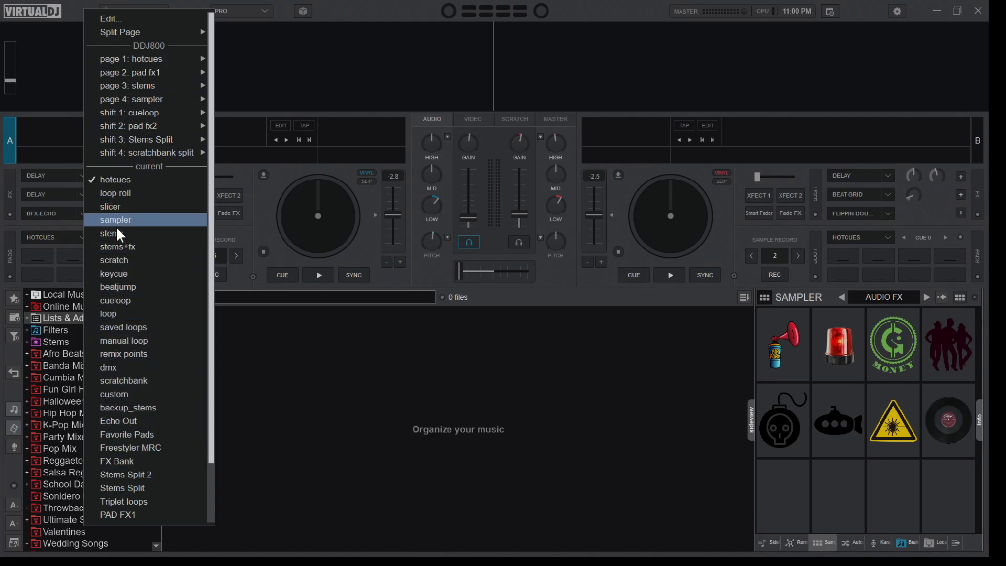
pyautogui.scroll(-5, 139, 399)
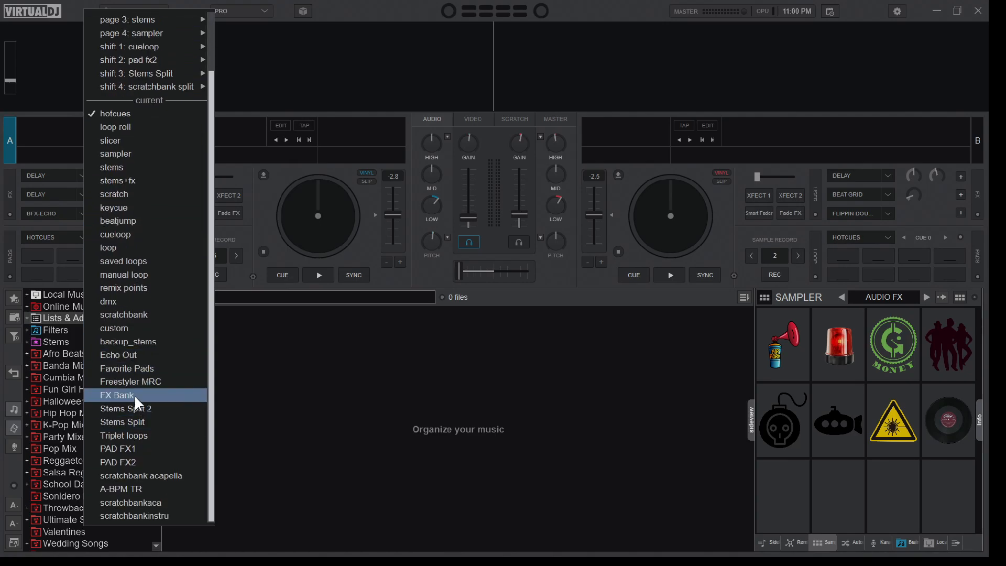
pyautogui.click(124, 313)
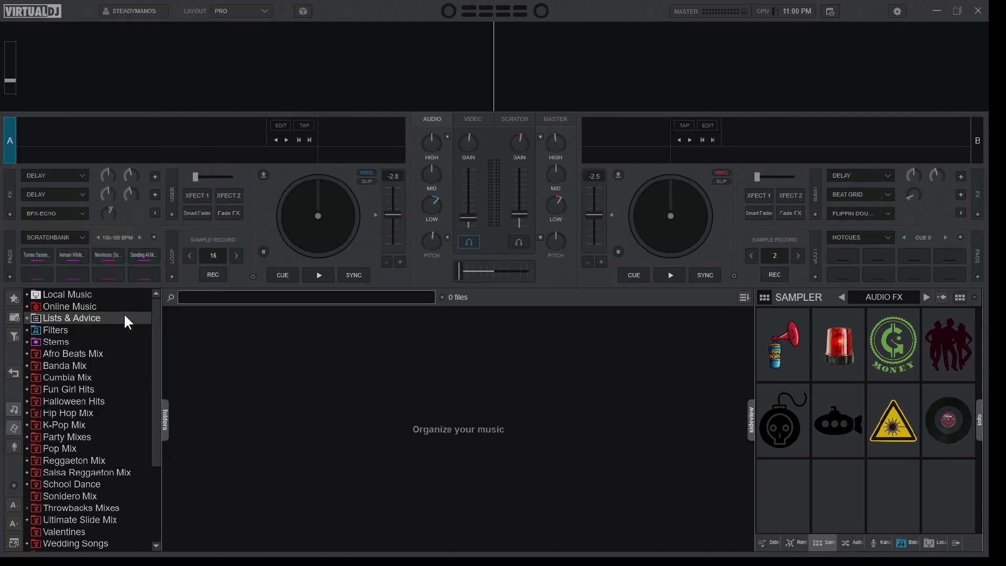
# Inspect the pad samples of the Vox Kutz 1, Aca and 100-105 BPM banks in the Scratch Bank Editor and close it.
pyautogui.click(69, 256)
pyautogui.click(154, 237)
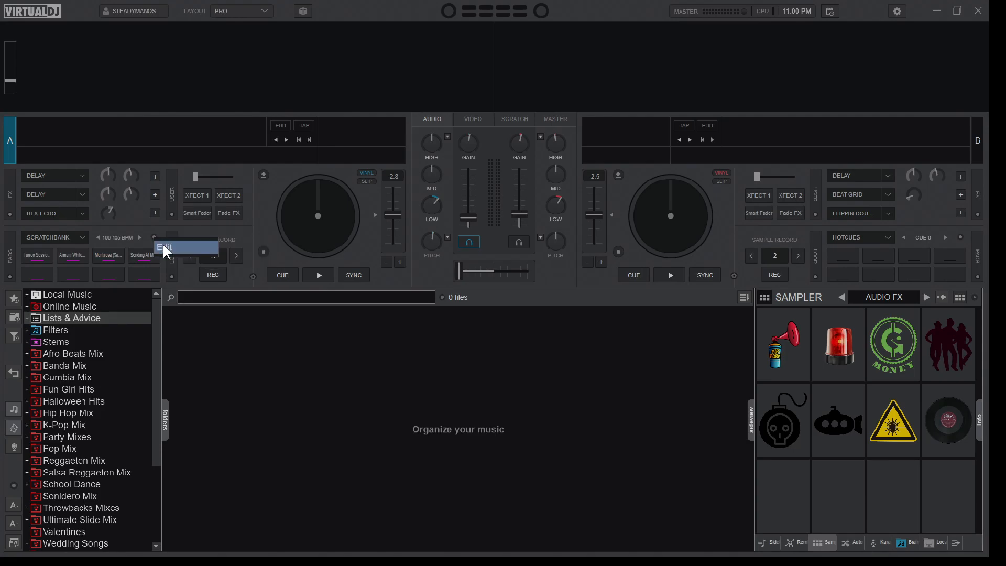
pyautogui.click(163, 244)
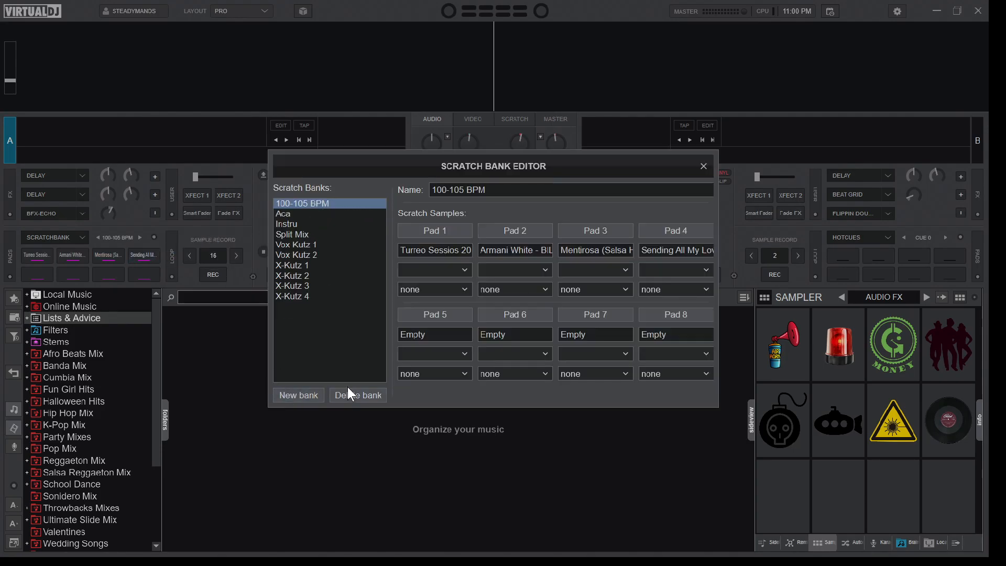
pyautogui.click(299, 245)
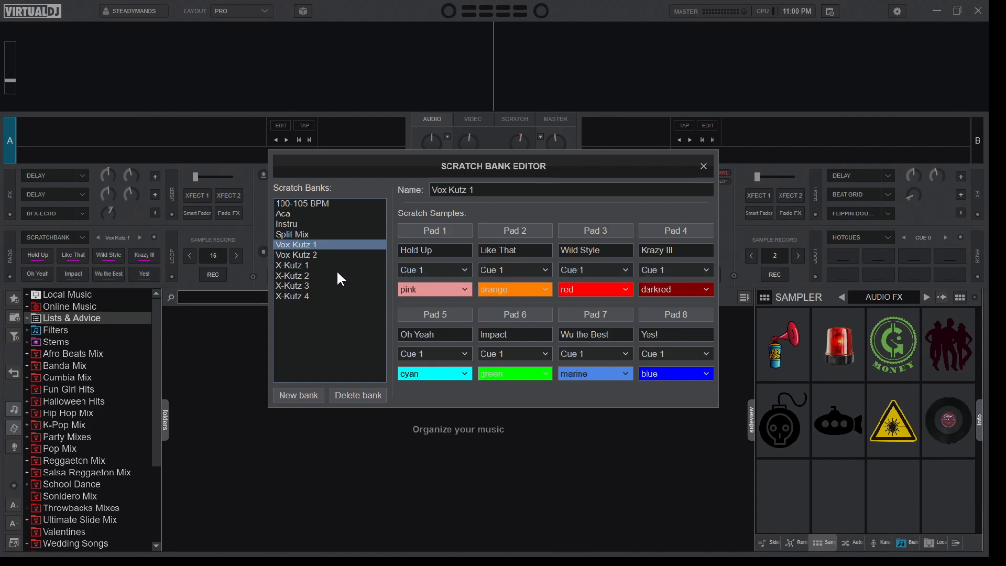
pyautogui.click(286, 213)
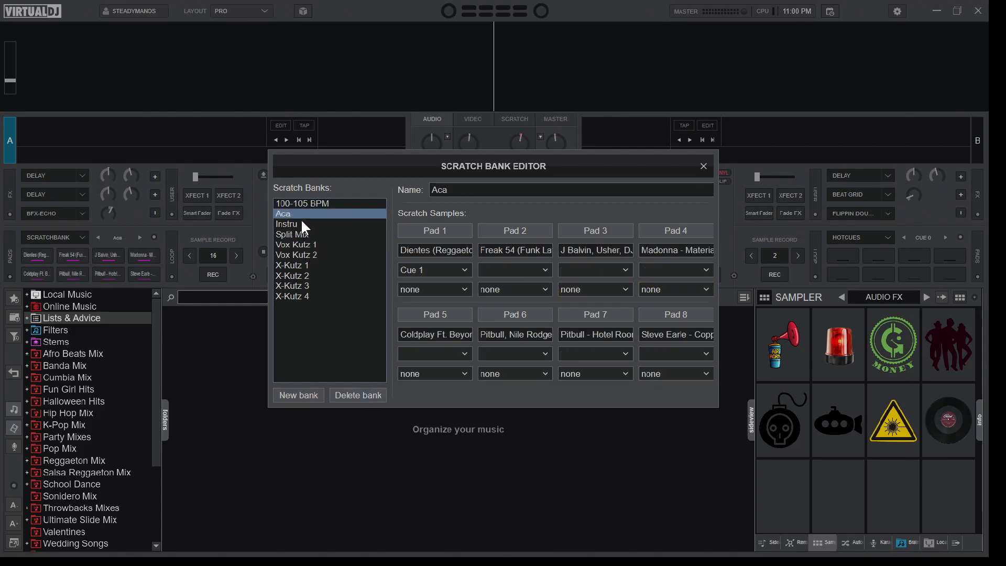
pyautogui.click(308, 204)
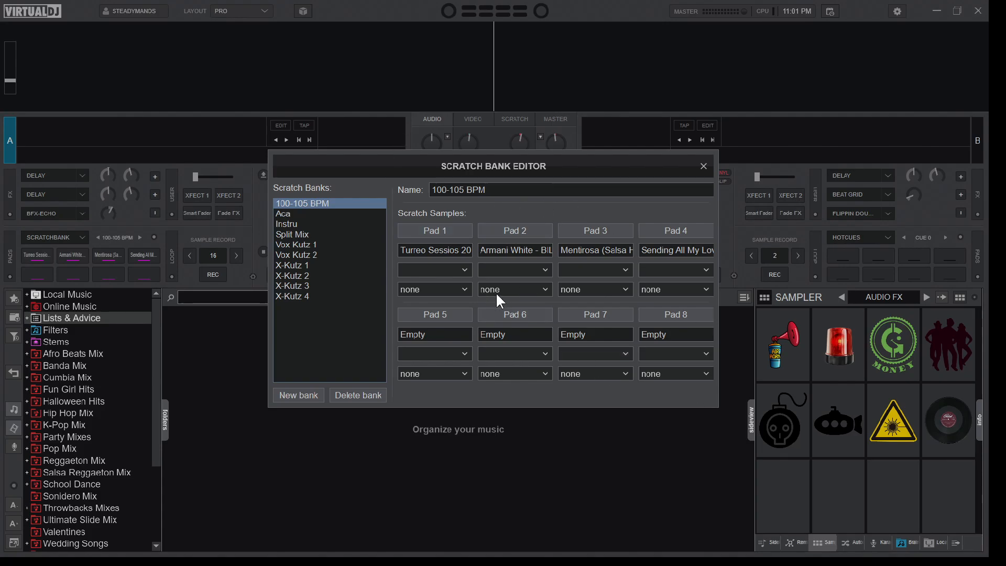
pyautogui.click(701, 166)
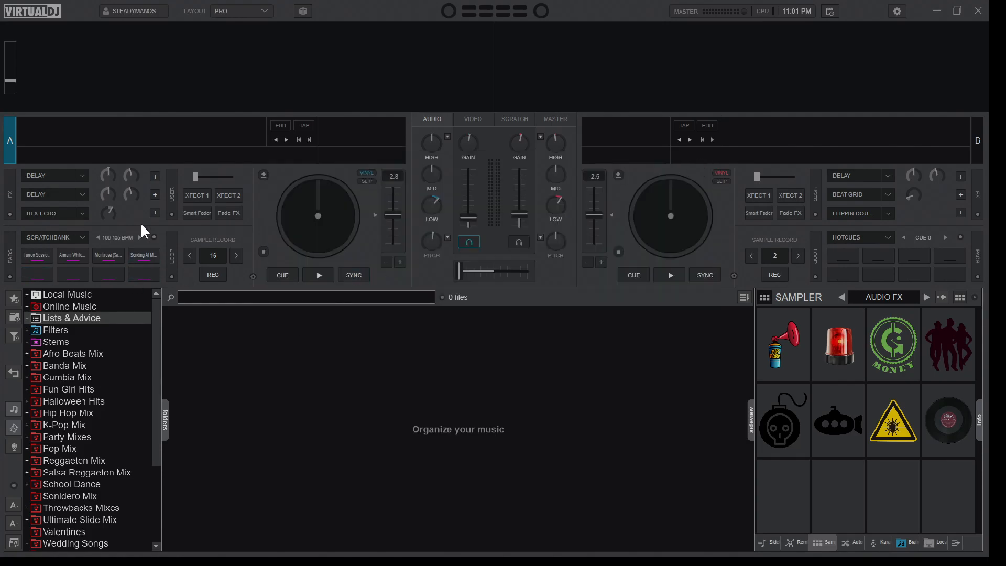
# Open the Pads Editor for the scratchbank page and compare the push actions of Pads 1 to 4.
pyautogui.click(82, 239)
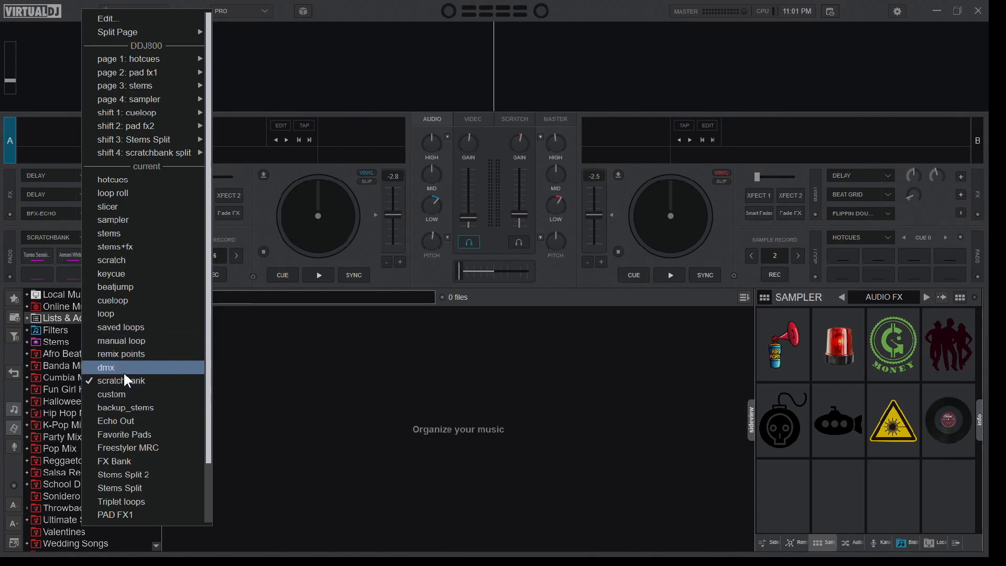
pyautogui.click(115, 16)
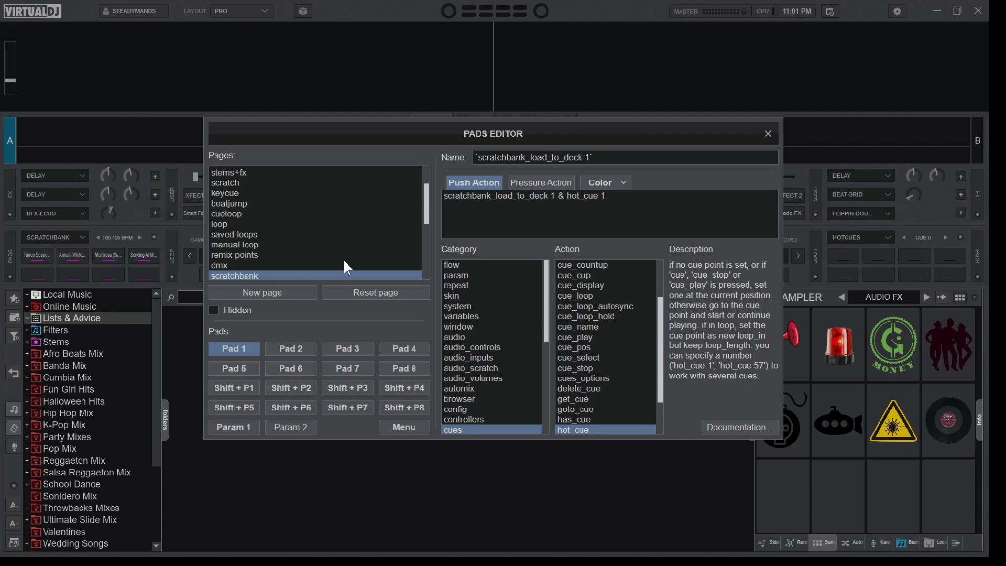
pyautogui.moveTo(426, 209)
pyautogui.mouseDown()
pyautogui.moveTo(423, 249)
pyautogui.moveTo(416, 181)
pyautogui.moveTo(423, 228)
pyautogui.mouseUp()
pyautogui.click(215, 206)
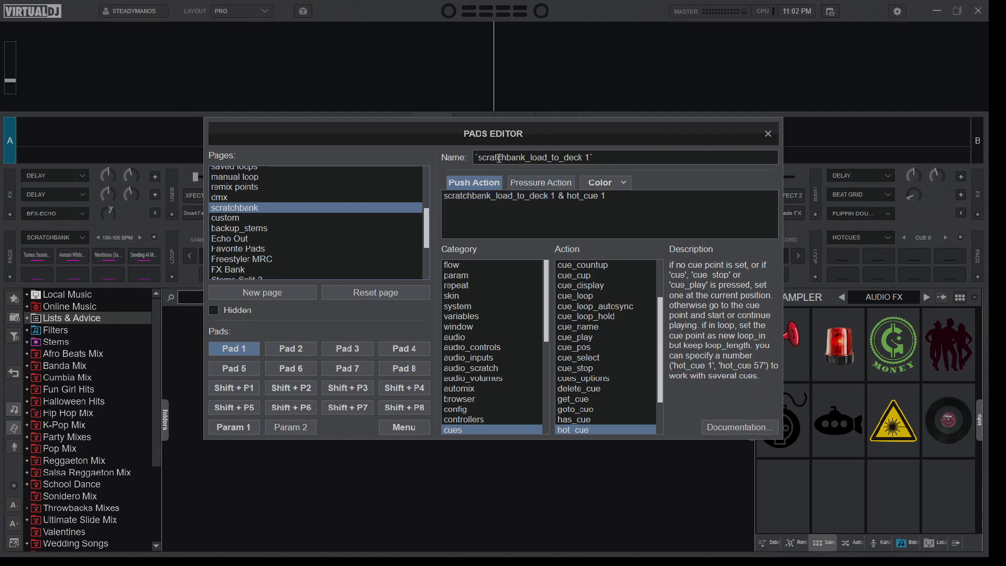
pyautogui.click(291, 348)
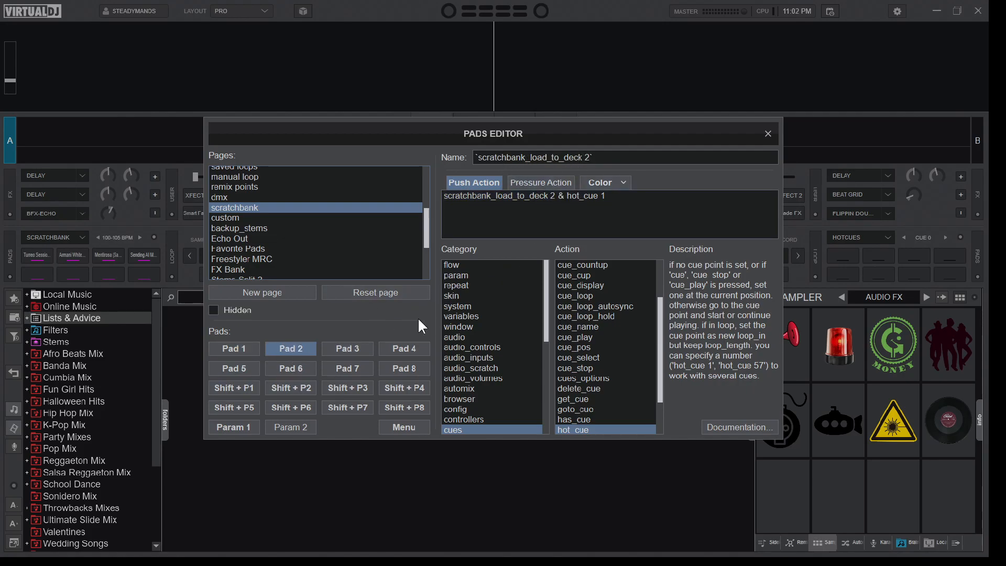
pyautogui.click(352, 348)
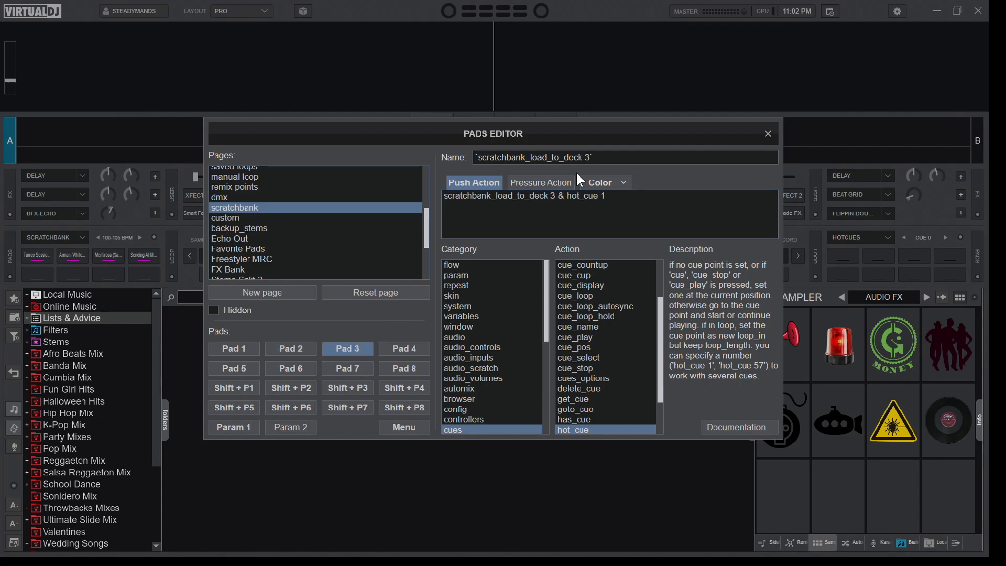
pyautogui.click(416, 353)
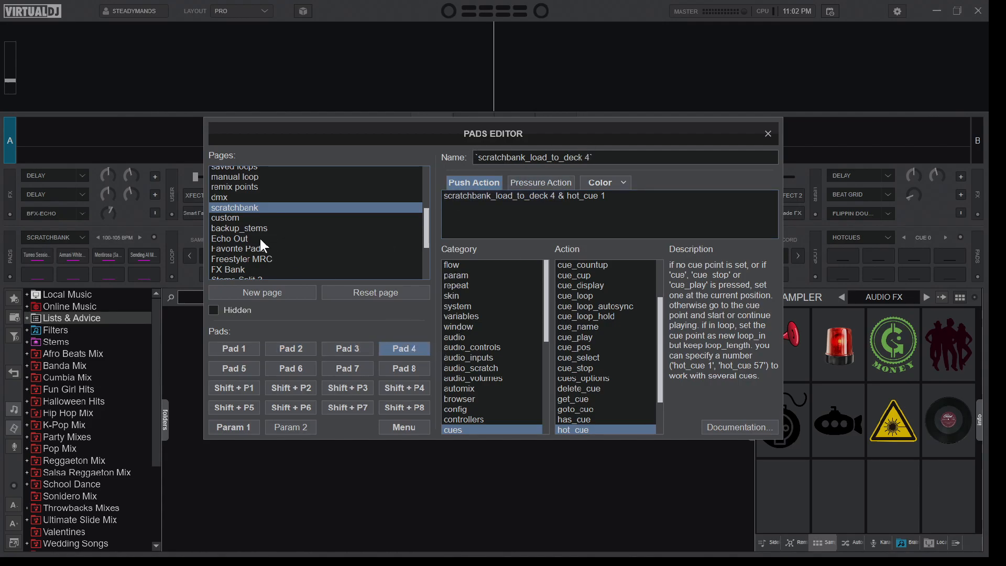
# Examine the scratchbank_load_to_deck 4 and hot_cue 1 parts of Pad 4's push action, and close the Pads Editor.
pyautogui.moveTo(445, 199); pyautogui.dragTo(565, 205)
pyautogui.click(490, 202)
pyautogui.click(457, 210)
pyautogui.moveTo(561, 200); pyautogui.dragTo(559, 200)
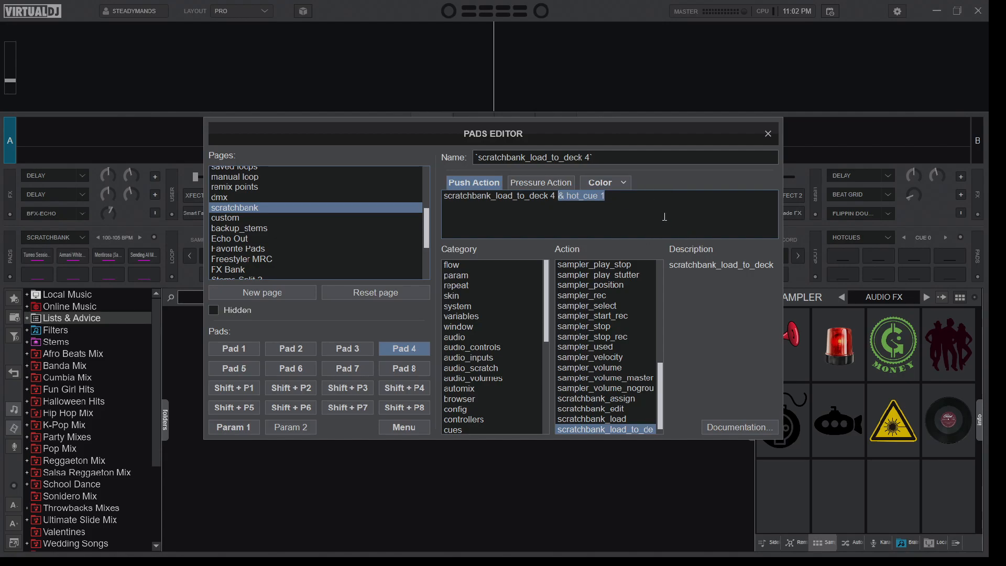
pyautogui.click(585, 219)
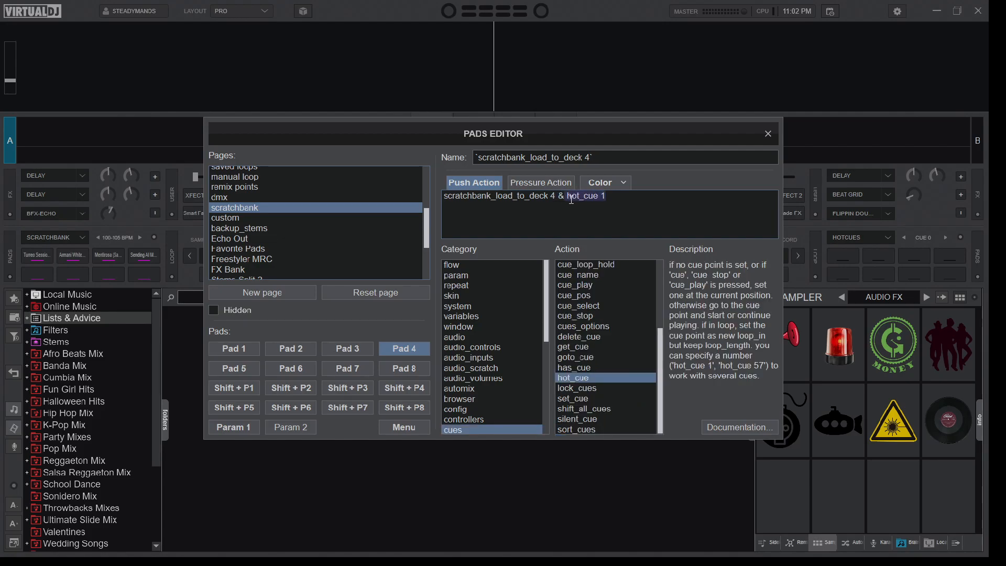
pyautogui.click(583, 201)
pyautogui.click(769, 136)
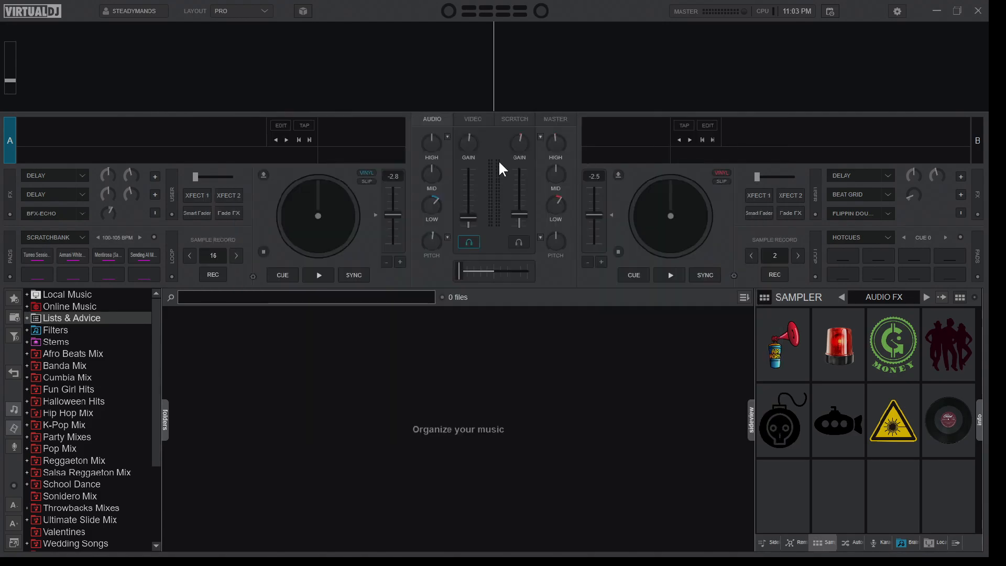
# Load the Turreo Sessios 20 sample from the 100-105 BPM bank onto deck A and retrigger it several times.
pyautogui.click(36, 255)
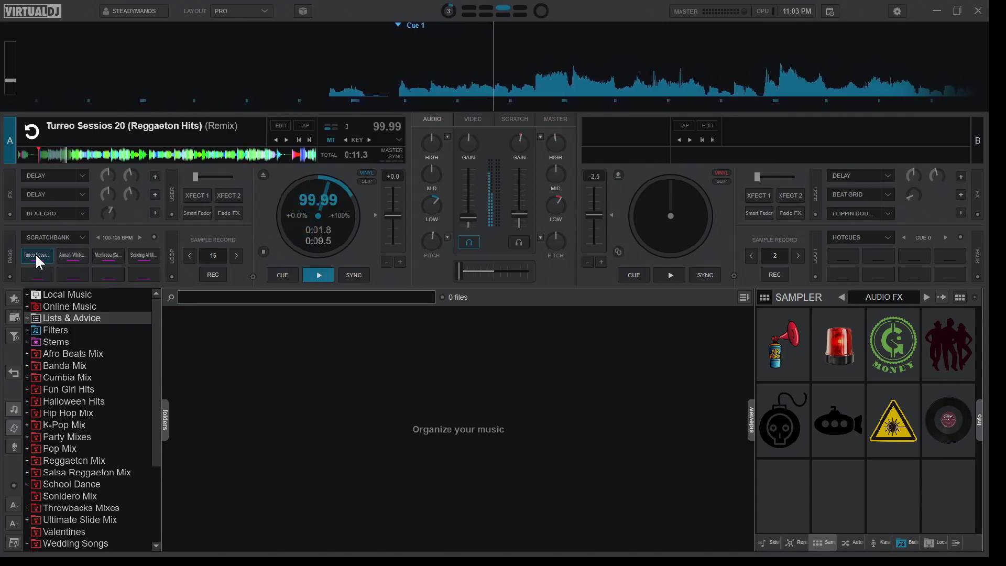
pyautogui.click(35, 255)
pyautogui.click(36, 254)
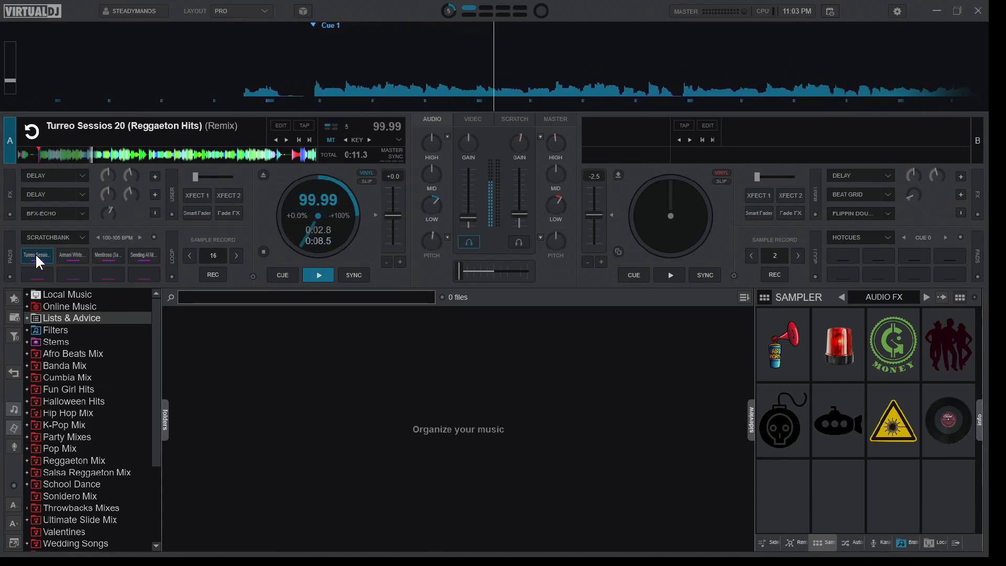
pyautogui.click(36, 254)
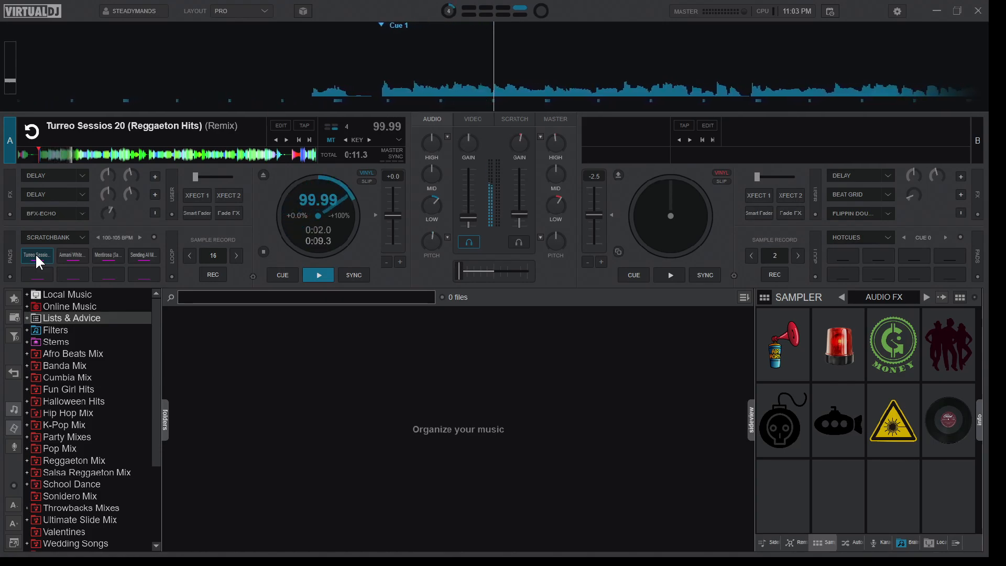
pyautogui.click(35, 254)
# Load Armani White's BILLIE EILISH sample onto deck A, stop it and retrigger it from its pad.
pyautogui.click(74, 255)
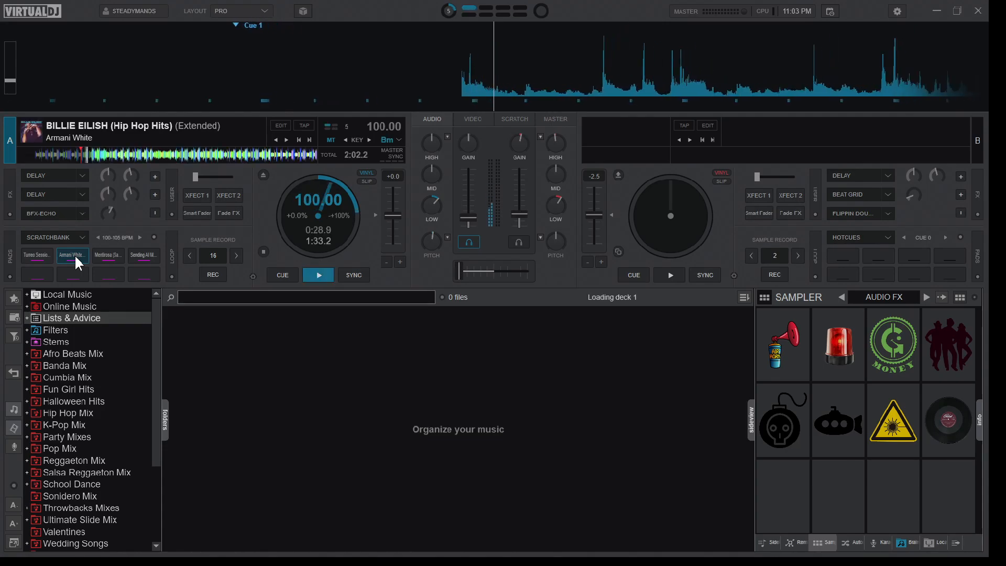
pyautogui.click(263, 251)
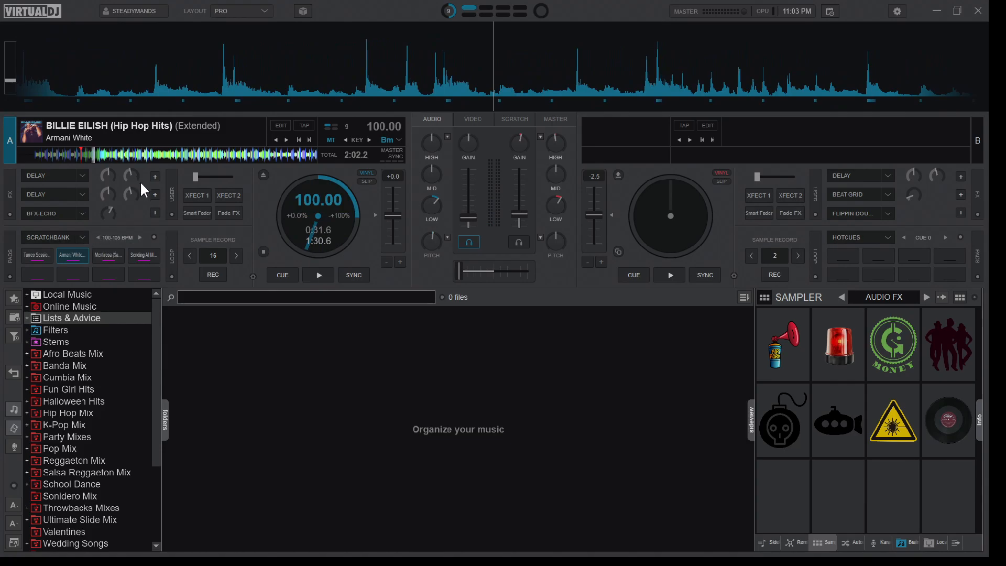
pyautogui.click(73, 254)
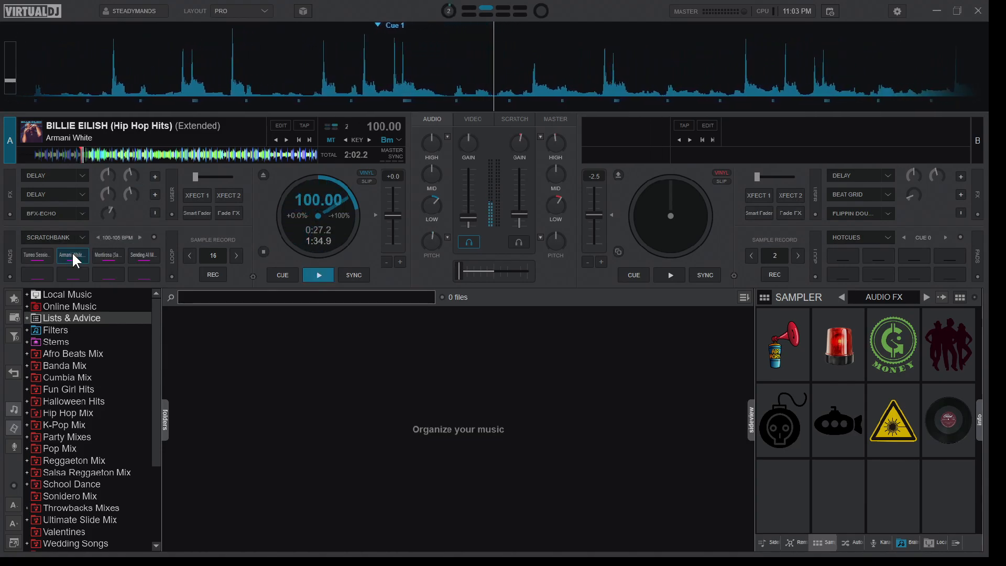
pyautogui.click(264, 251)
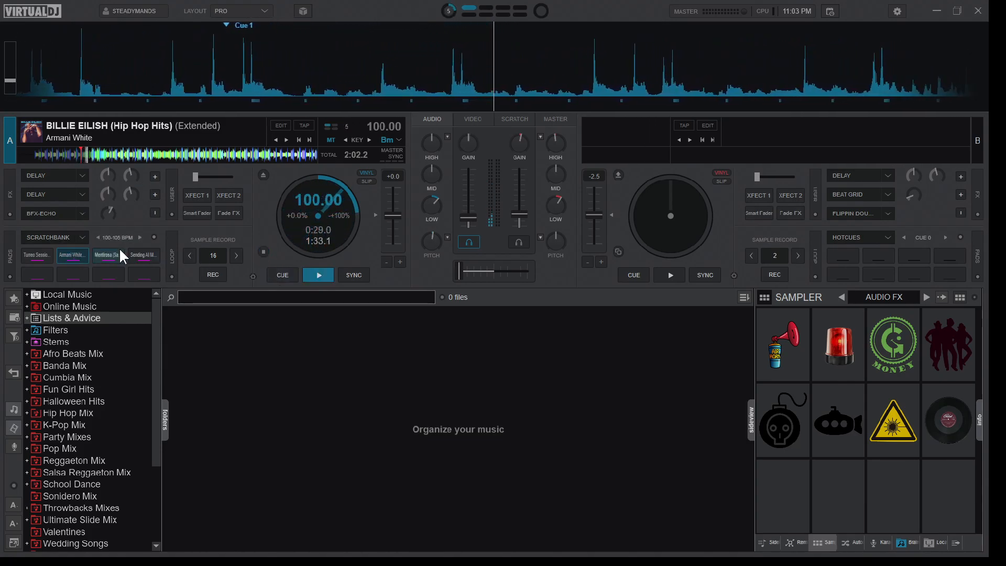
pyautogui.click(77, 252)
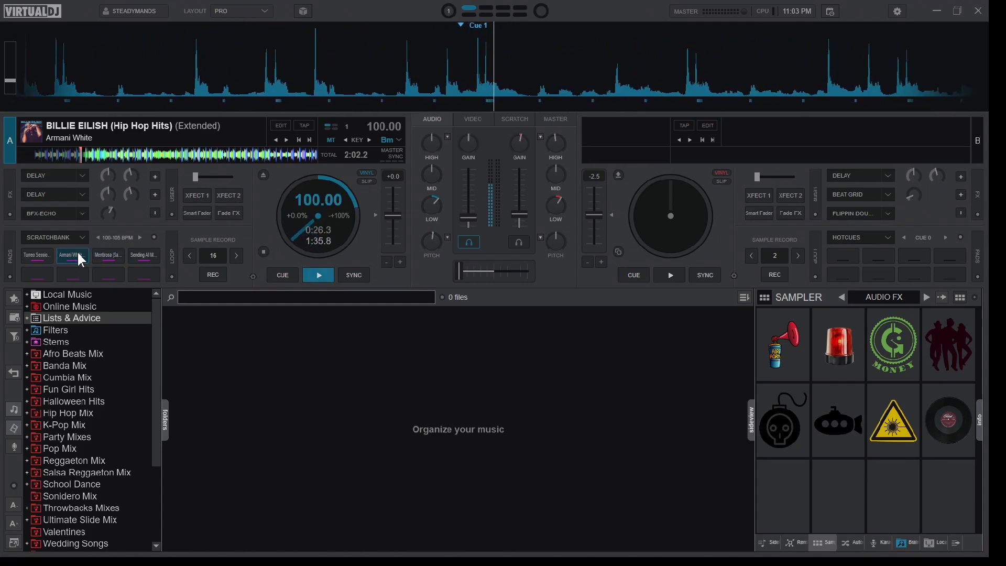
# Alternate deck A between the Turreo Sessios 20 and BILLIE EILISH samples, stop playback, and trigger the Mentirosa sample.
pyautogui.click(40, 250)
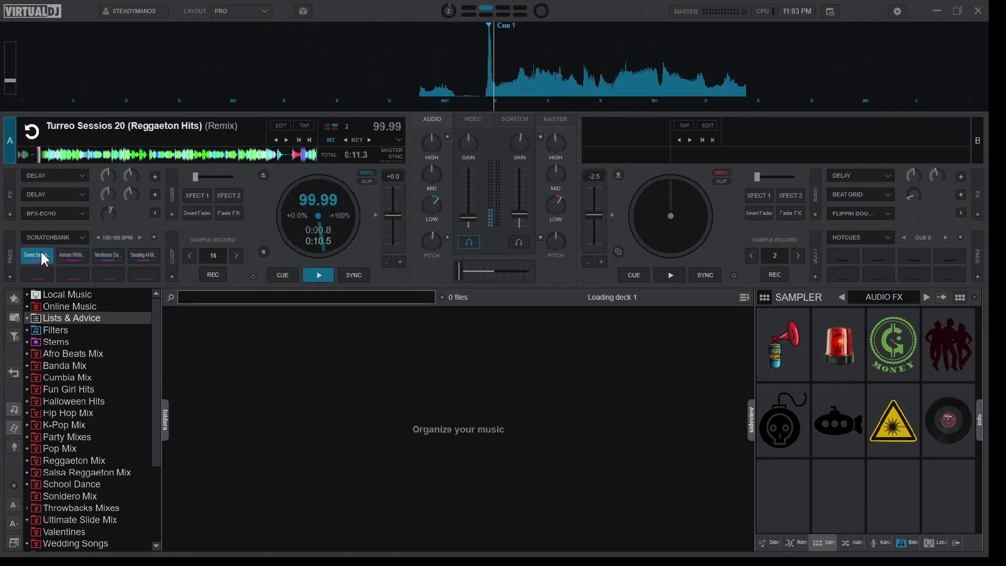
pyautogui.click(67, 251)
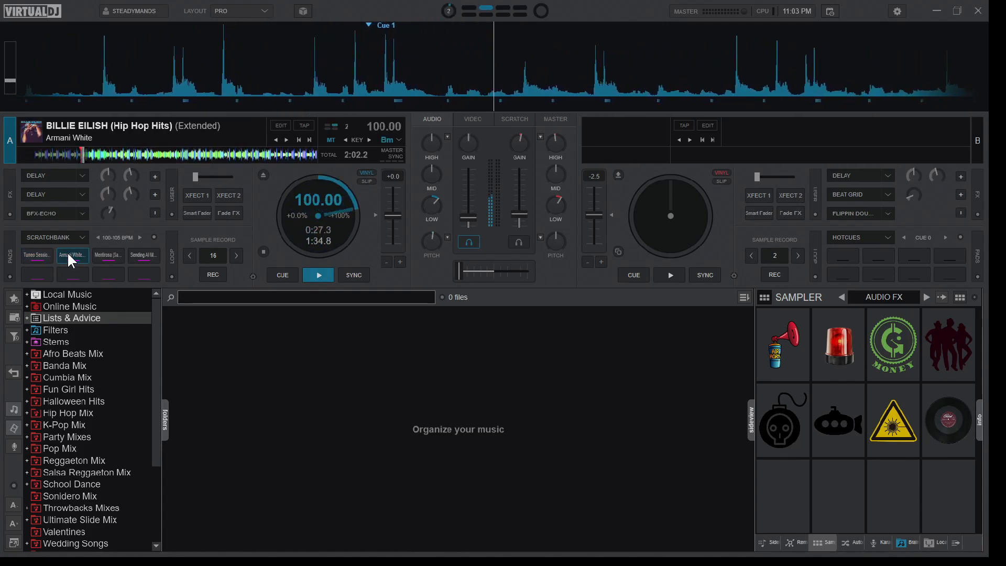
pyautogui.click(46, 257)
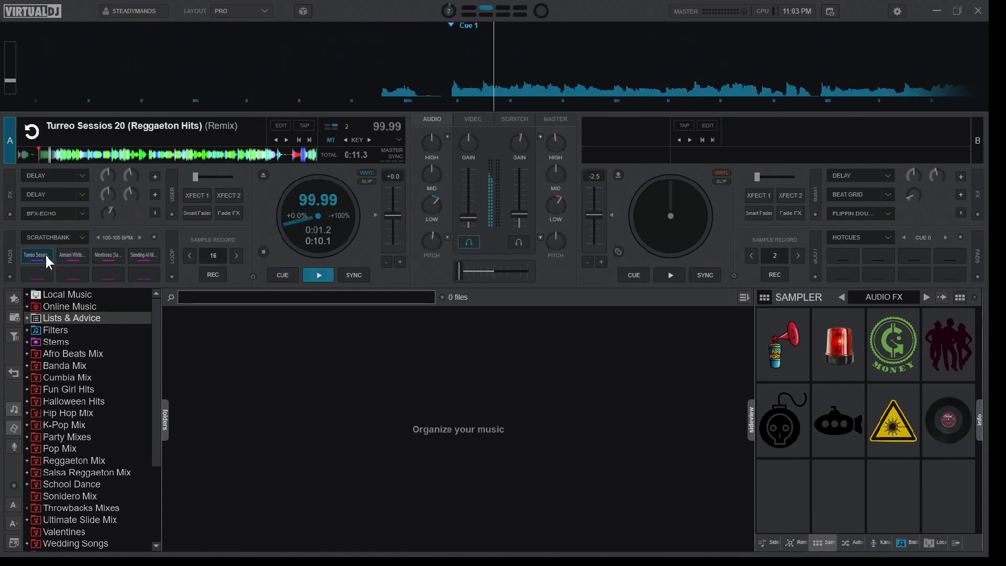
pyautogui.click(264, 252)
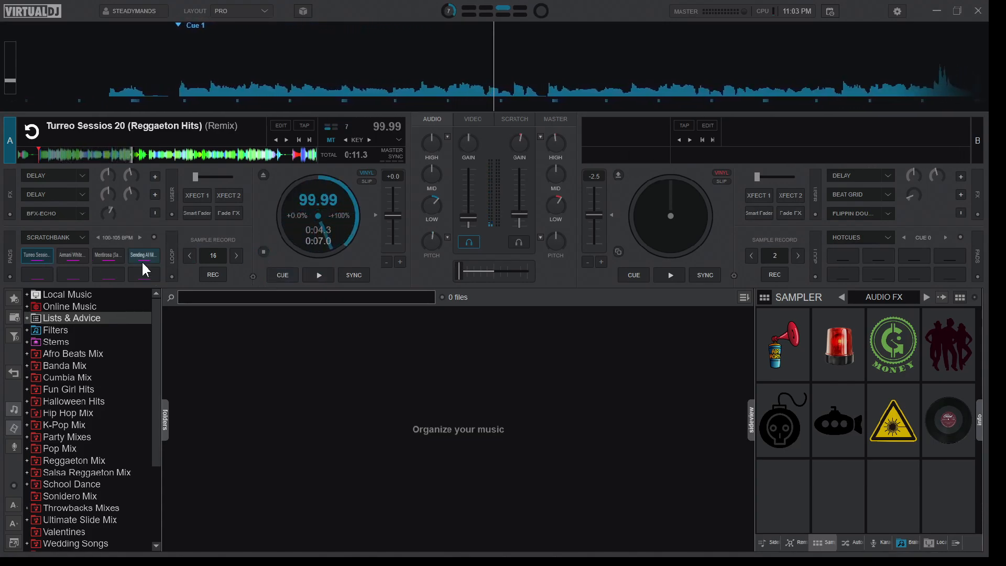
pyautogui.click(109, 253)
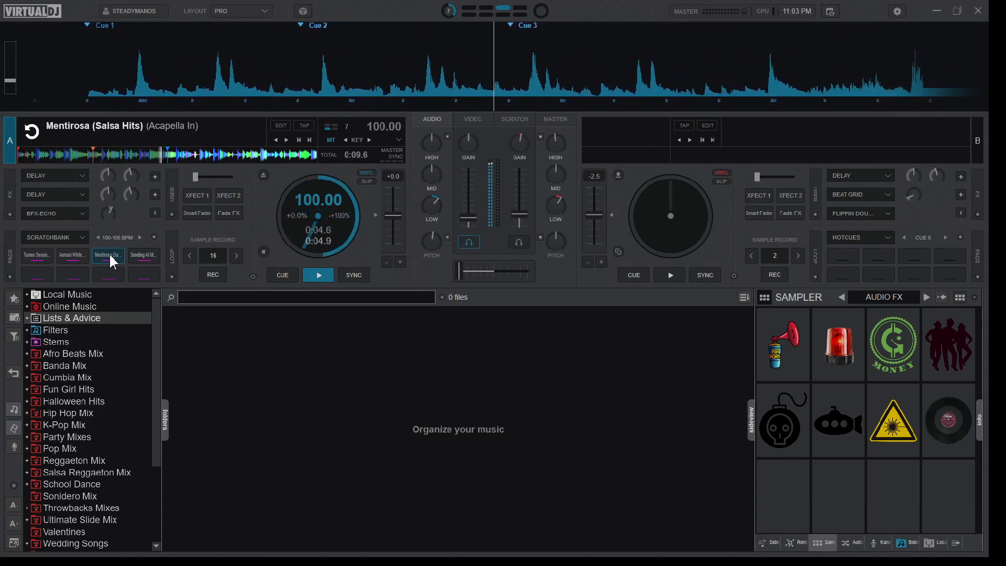
# Retrigger and stop the Mentirosa sample on deck A, and load and retrigger the Sending All My Love sample.
pyautogui.click(109, 254)
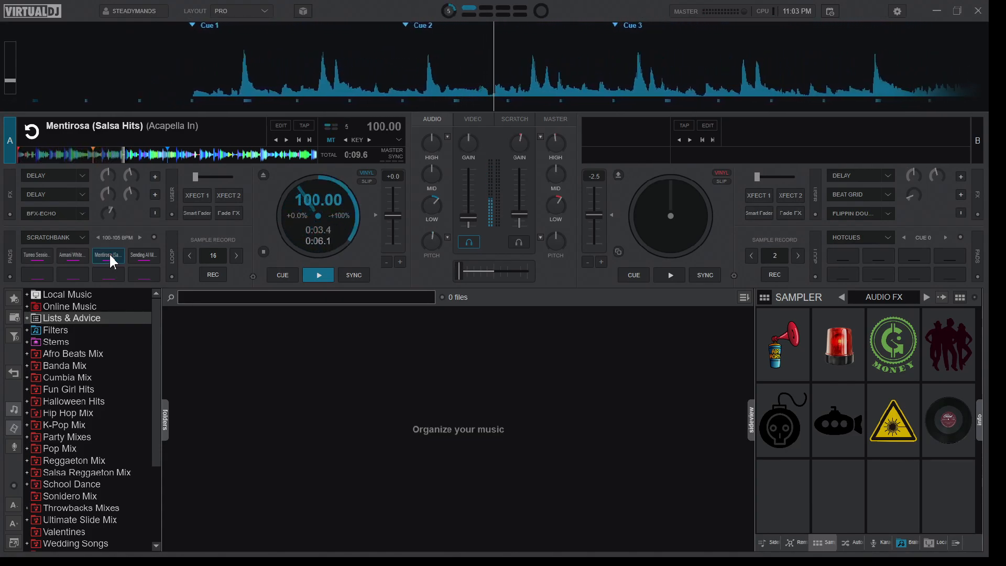
pyautogui.click(260, 252)
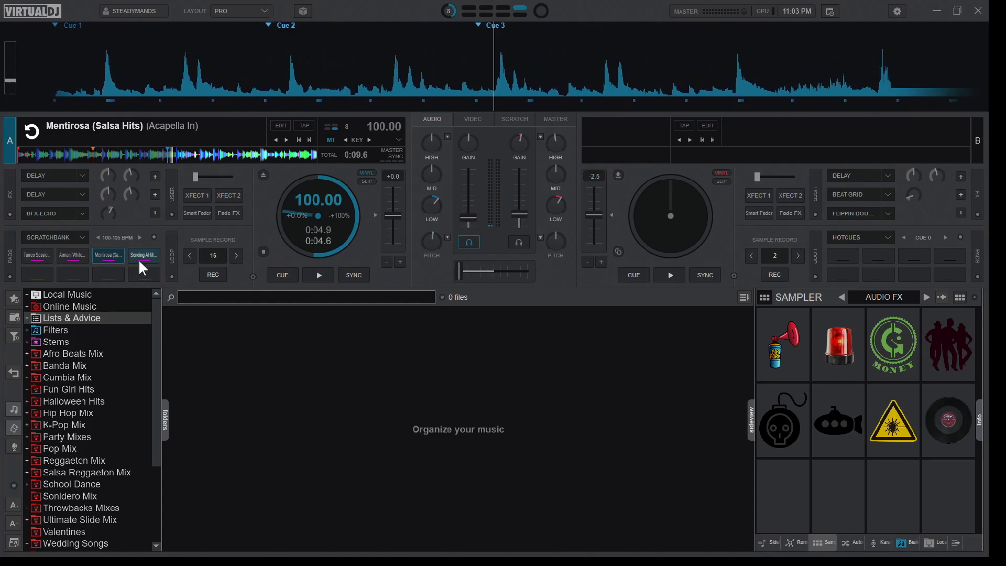
pyautogui.click(141, 255)
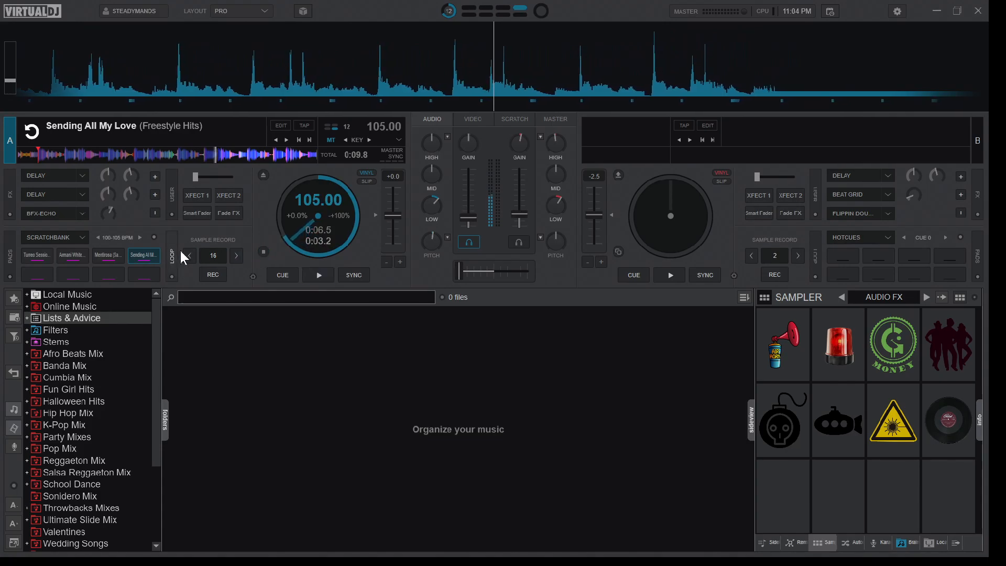
pyautogui.click(147, 257)
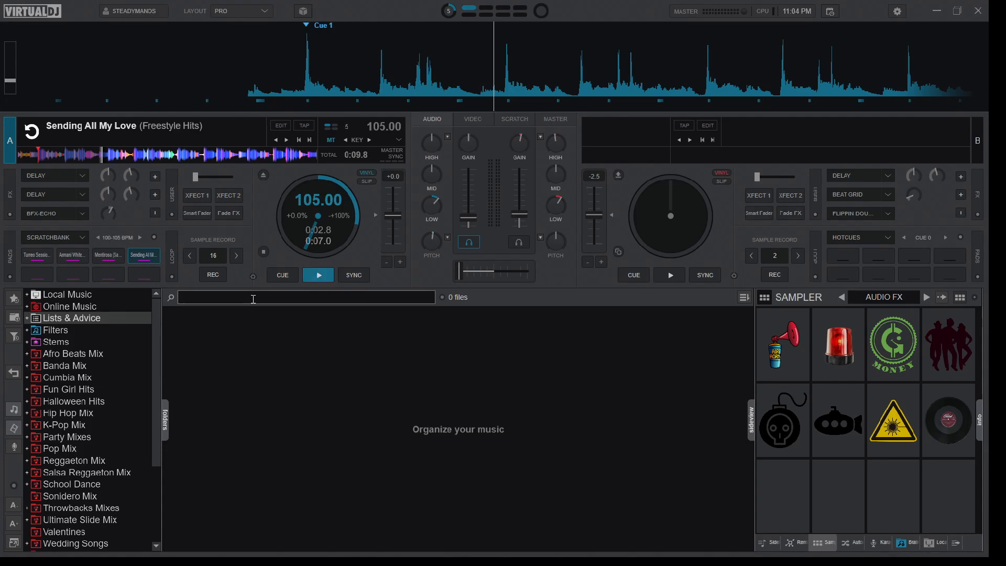
# Search the music library for "2023 sept" and assign Latin Mafia's Julietota to the first pad of the 100-105 BPM scratch bank.
pyautogui.write('2')
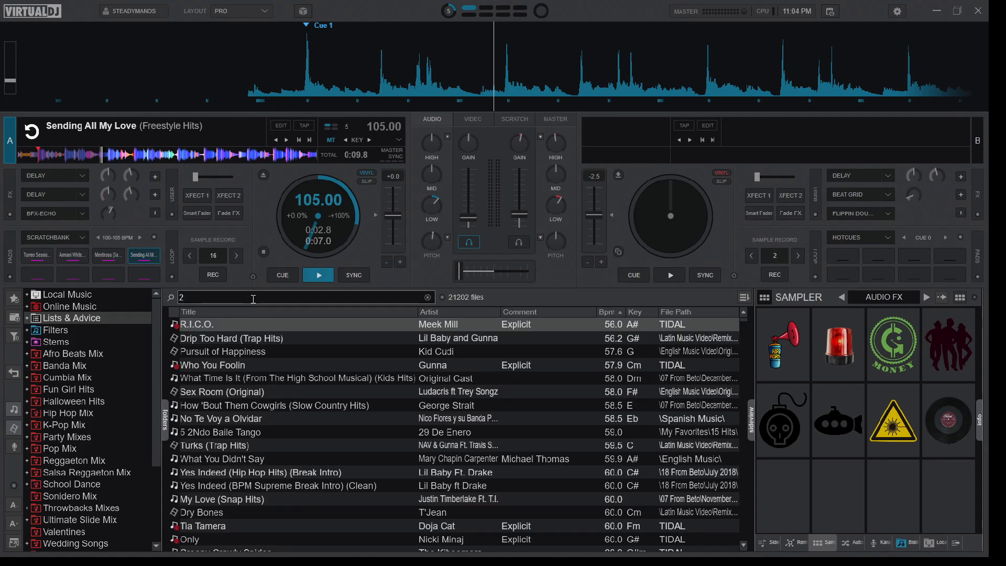
pyautogui.write('023 sept')
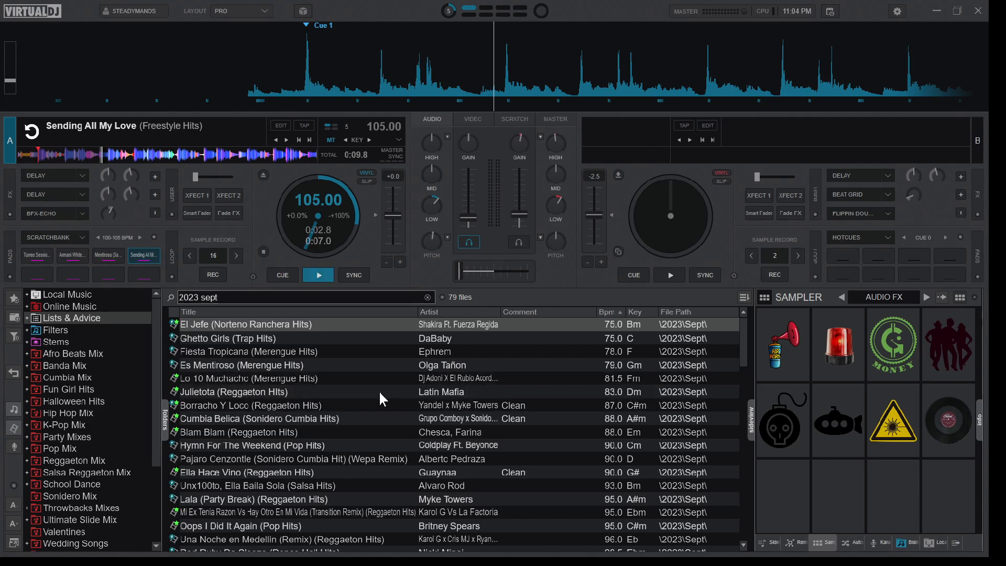
pyautogui.moveTo(260, 385); pyautogui.dragTo(36, 256)
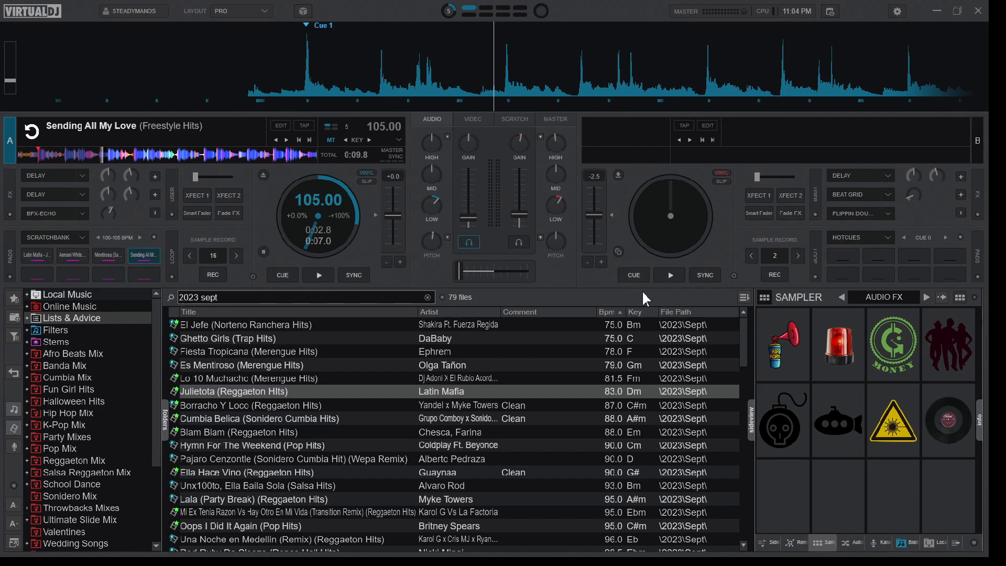
# Load Julietota onto deck A from its scratch bank pad, play and stop it, and retrigger it.
pyautogui.click(39, 254)
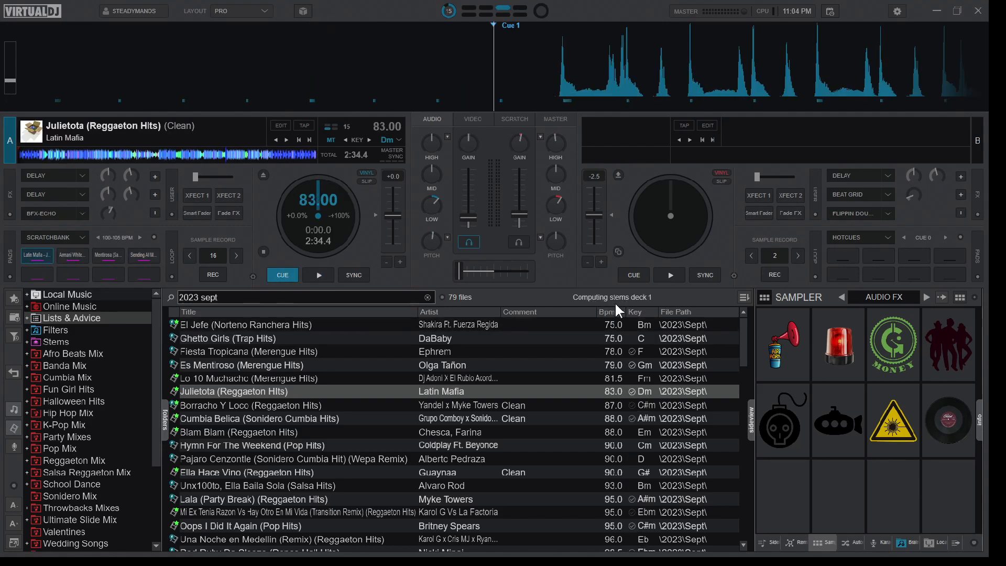
pyautogui.click(28, 254)
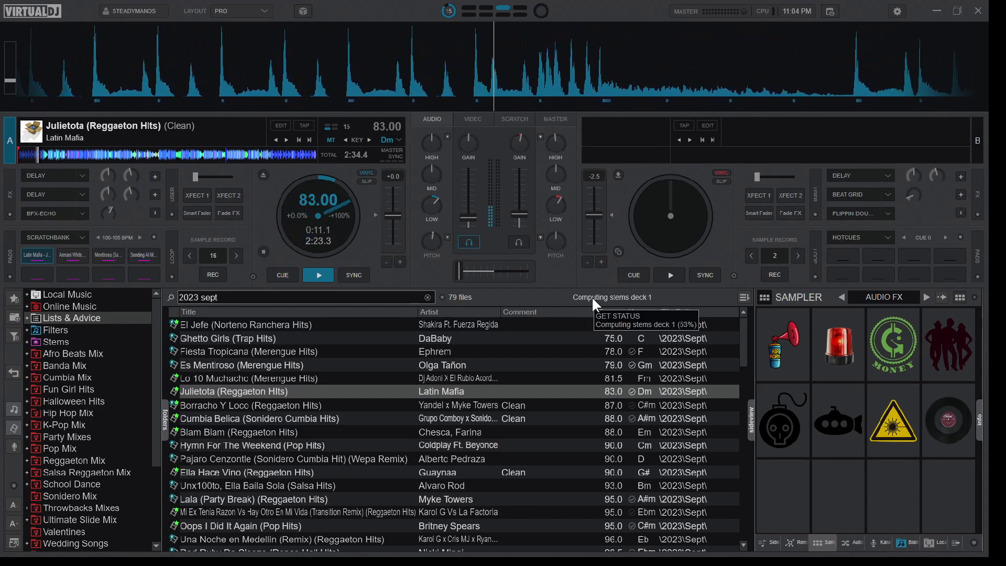
pyautogui.press('c')
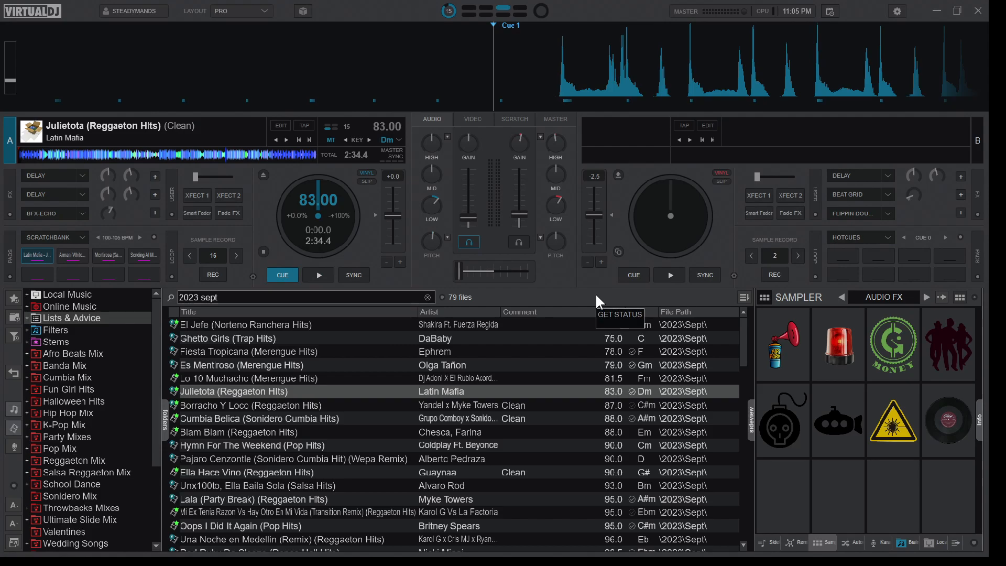
pyautogui.click(40, 253)
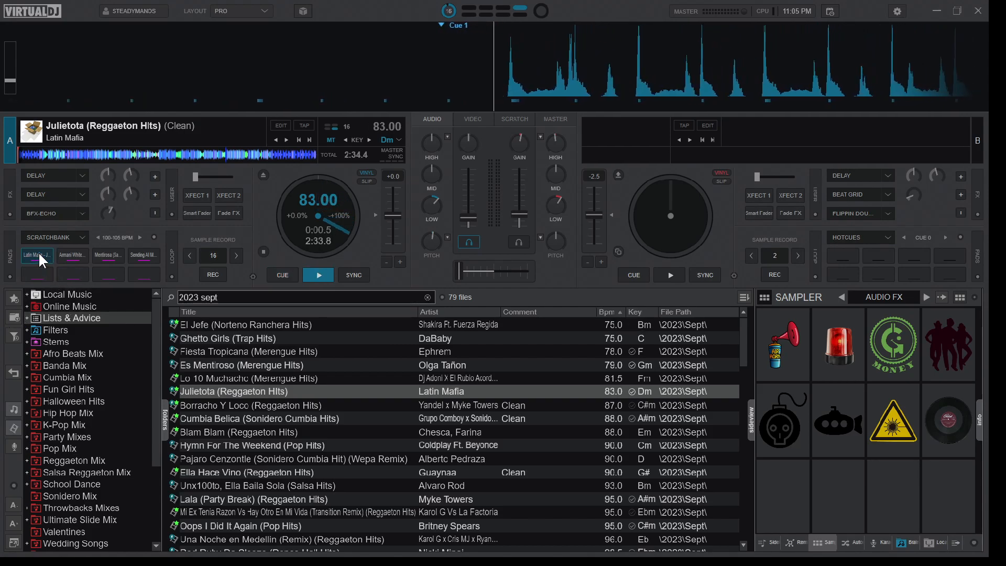
pyautogui.click(37, 254)
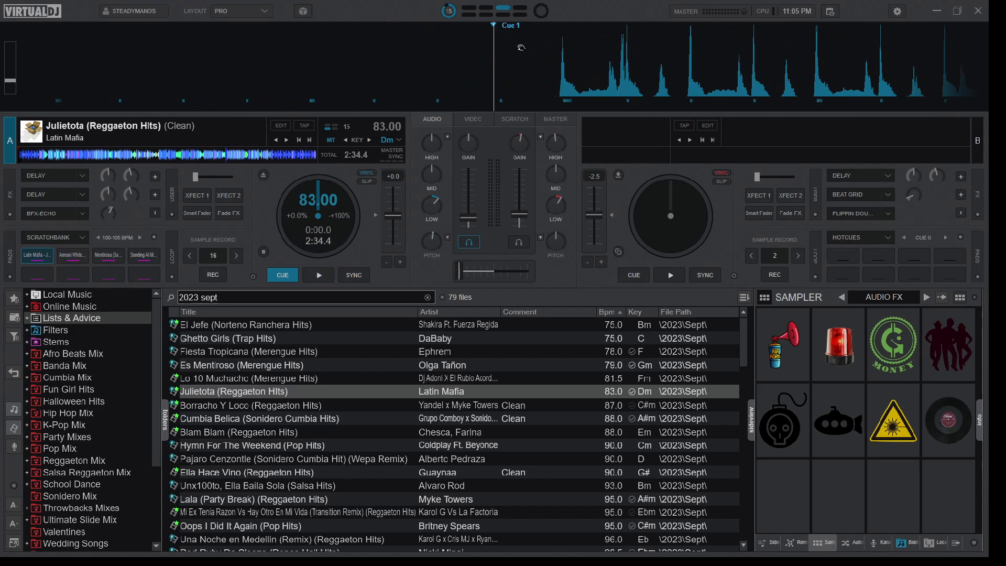
# Reset Julietota's beat grid start and replace its Cue 1 at the first beat, about 0:00.7 into the track.
pyautogui.moveTo(606, 78); pyautogui.dragTo(540, 73)
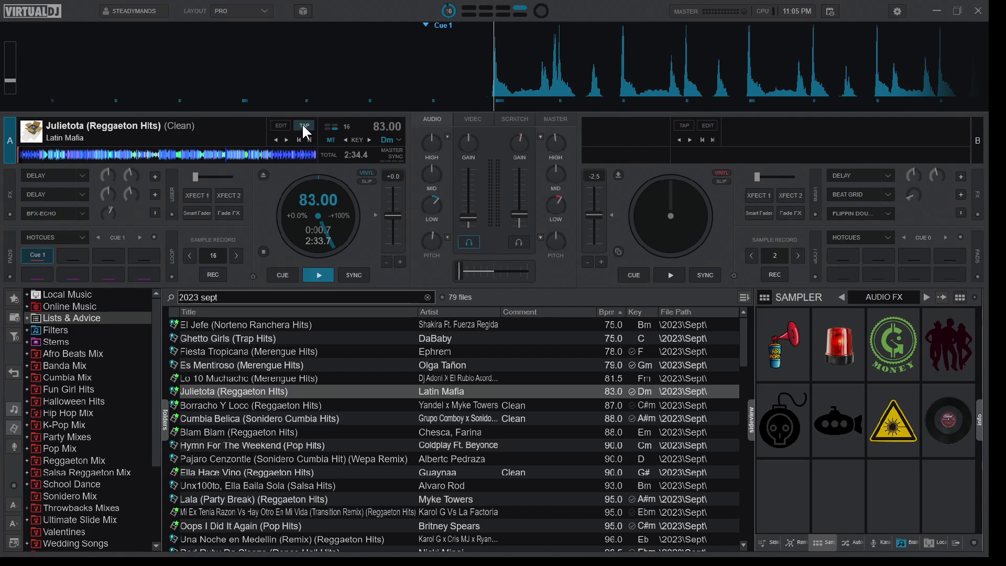
pyautogui.click(303, 125)
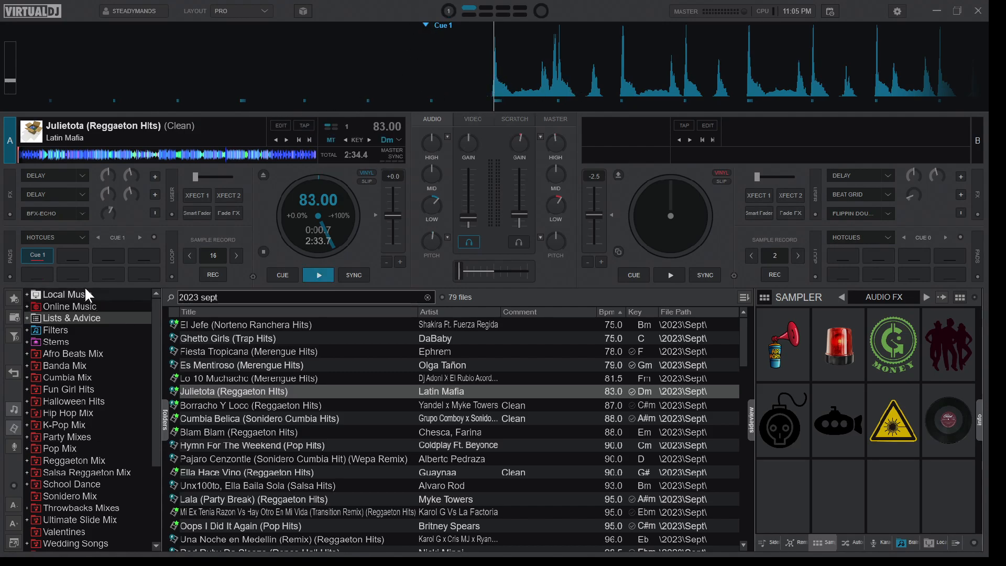
pyautogui.press('shift')
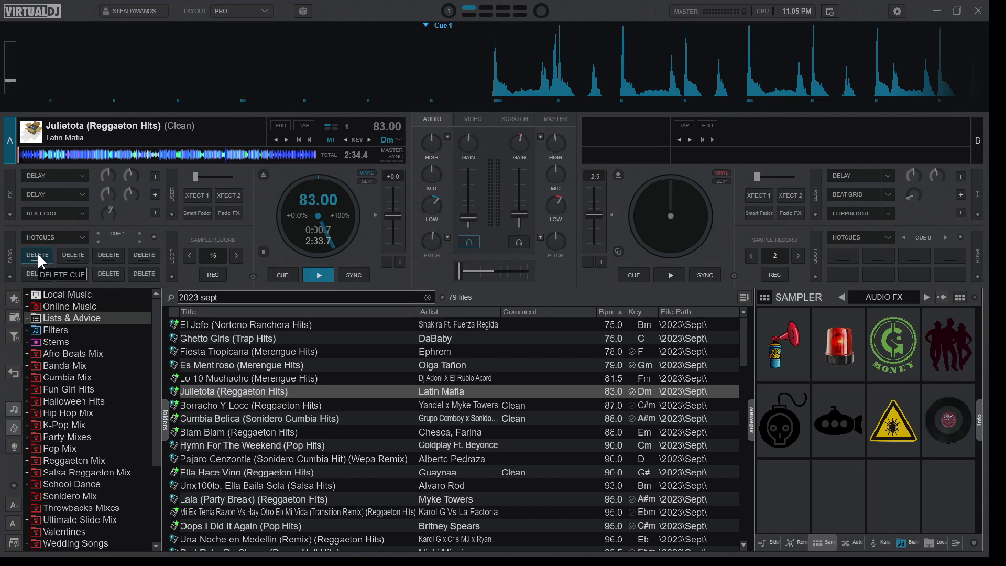
pyautogui.keyDown('shift'); pyautogui.click(37, 262); pyautogui.keyUp('shift')
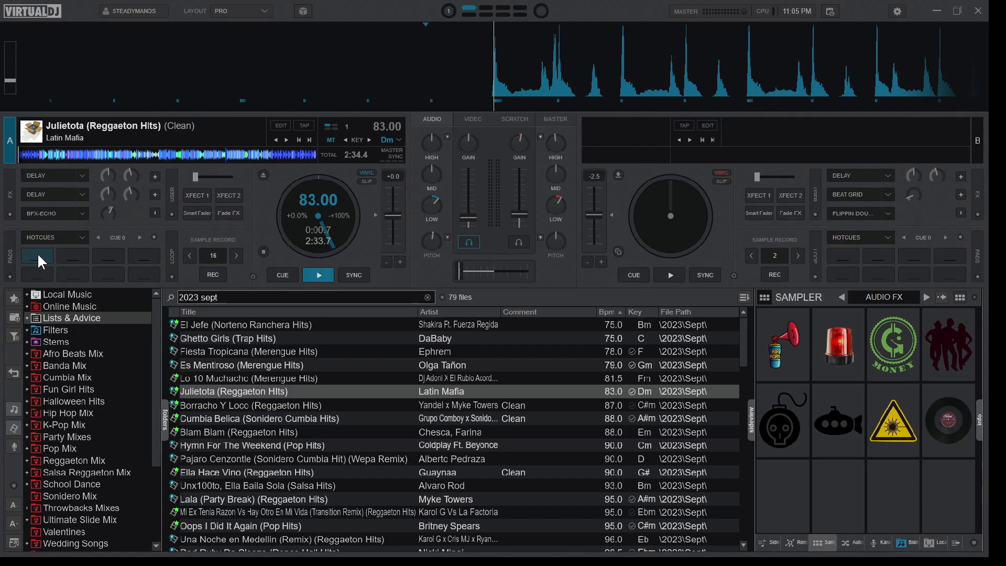
pyautogui.click(37, 257)
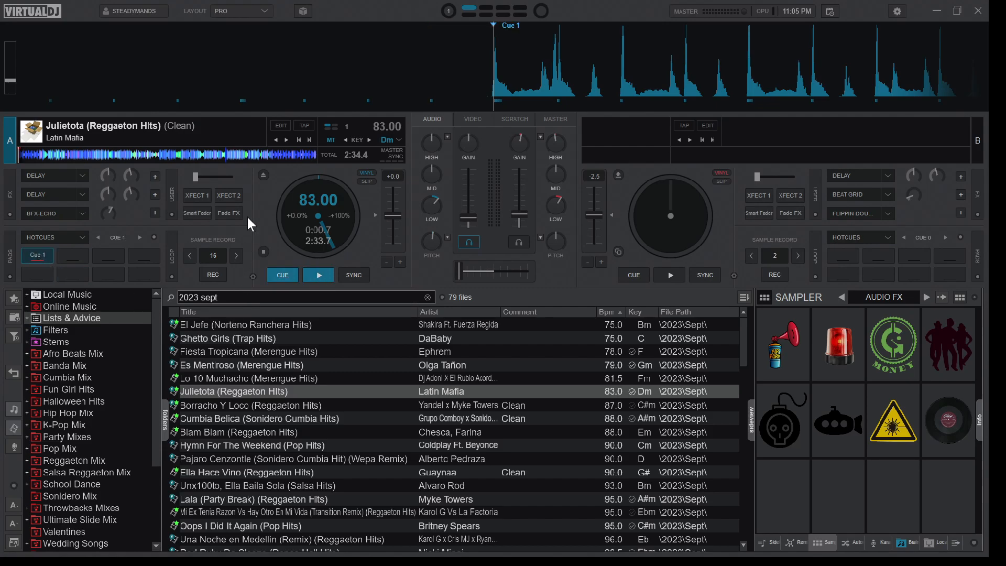
# Switch deck A's pads back to the scratchbank page and retrigger Julietota several times from its pad.
pyautogui.click(82, 238)
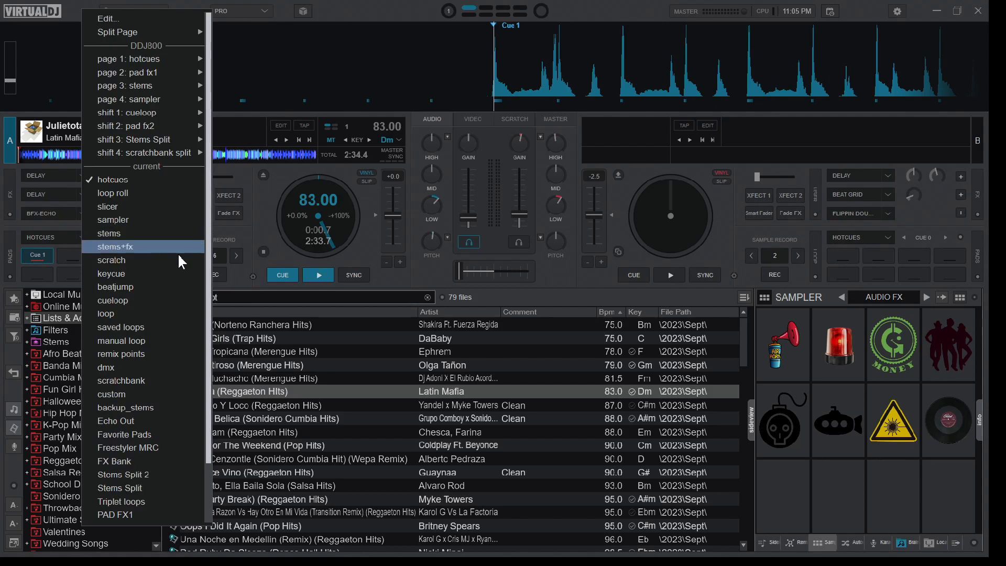
pyautogui.click(142, 380)
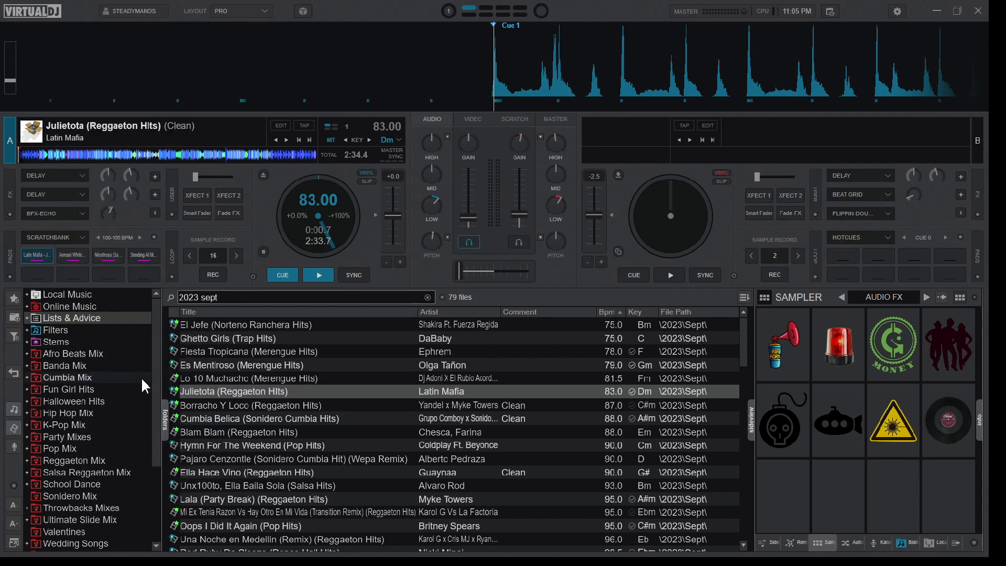
pyautogui.click(40, 257)
pyautogui.click(40, 257)
pyautogui.click(40, 258)
pyautogui.click(41, 257)
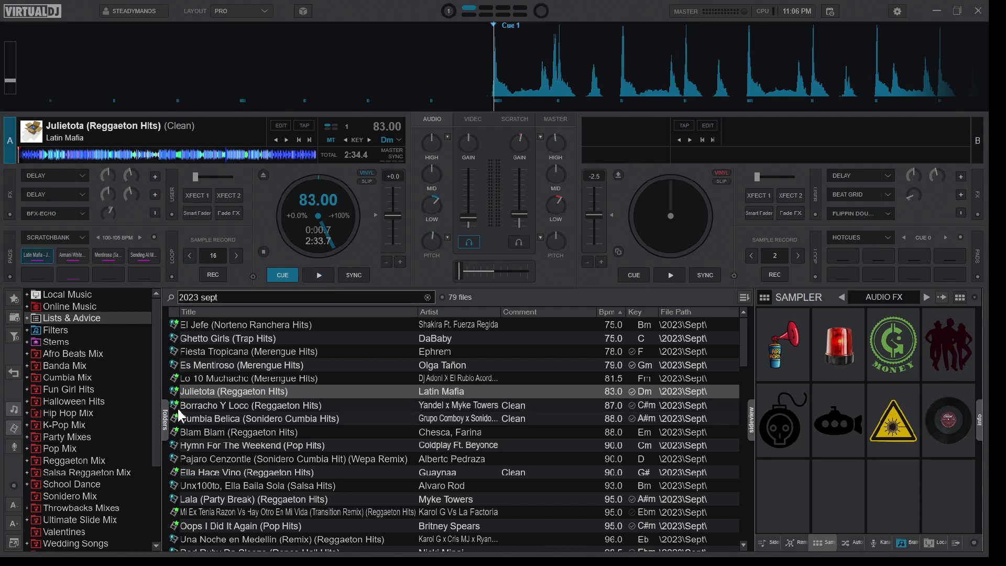
# Assign Cumbia Belica to the second scratch bank pad, play it on deck A from that pad, and stop it.
pyautogui.click(221, 418)
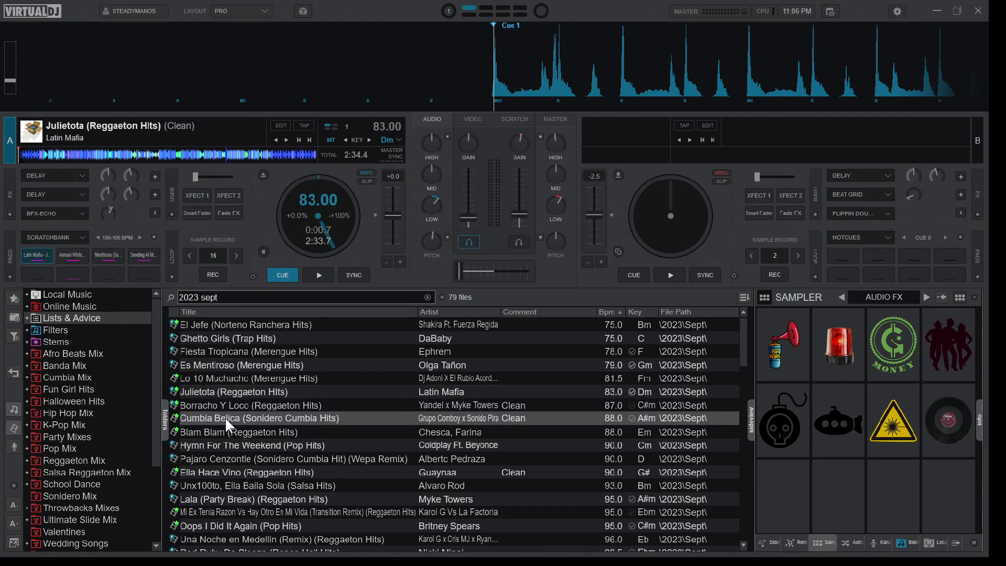
pyautogui.moveTo(153, 335); pyautogui.dragTo(72, 258)
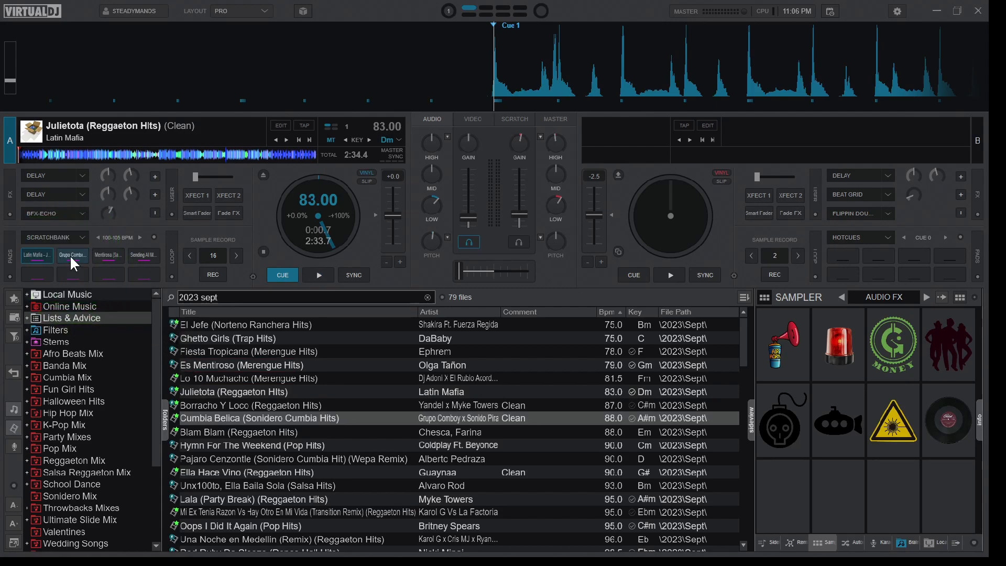
pyautogui.click(70, 254)
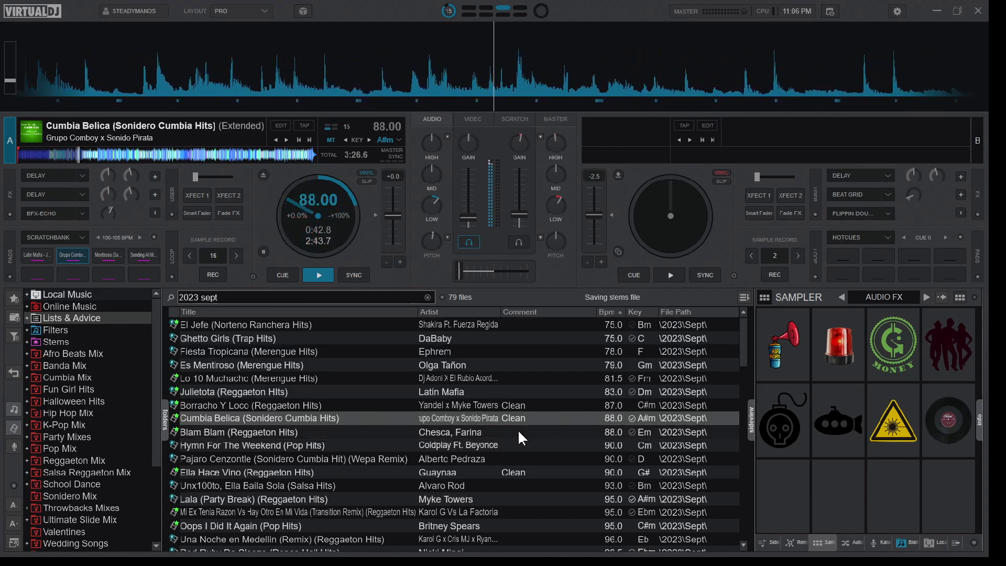
pyautogui.press('c')
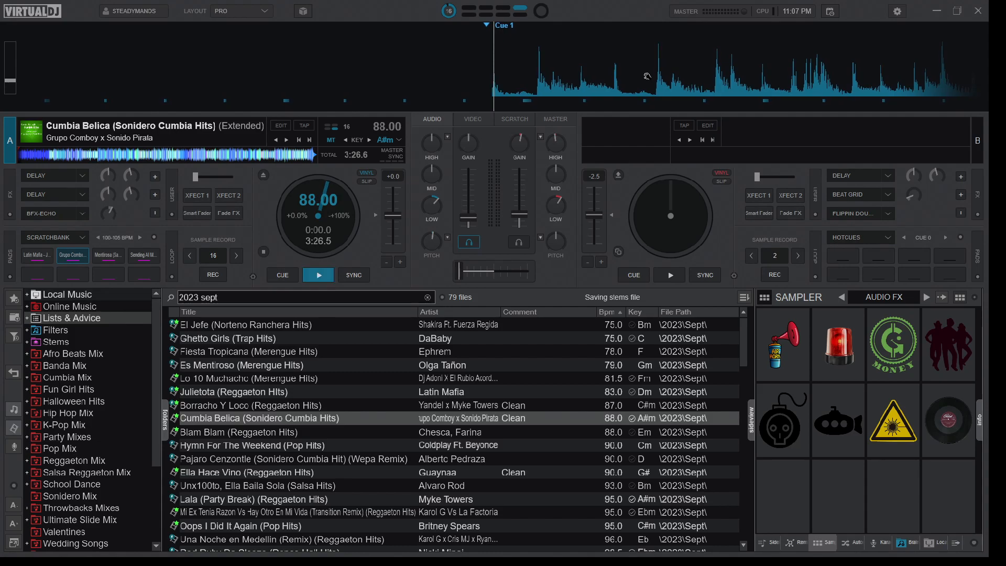
# Reset Cumbia Belica's beat grid start, replace its Cue 1 at the first beat, and resume playback.
pyautogui.click(307, 125)
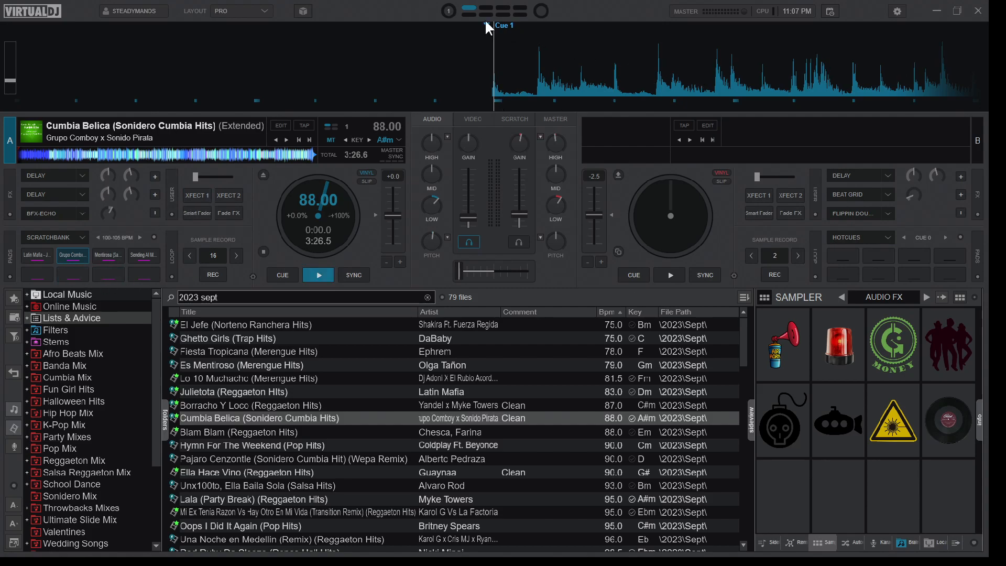
pyautogui.press('shift')
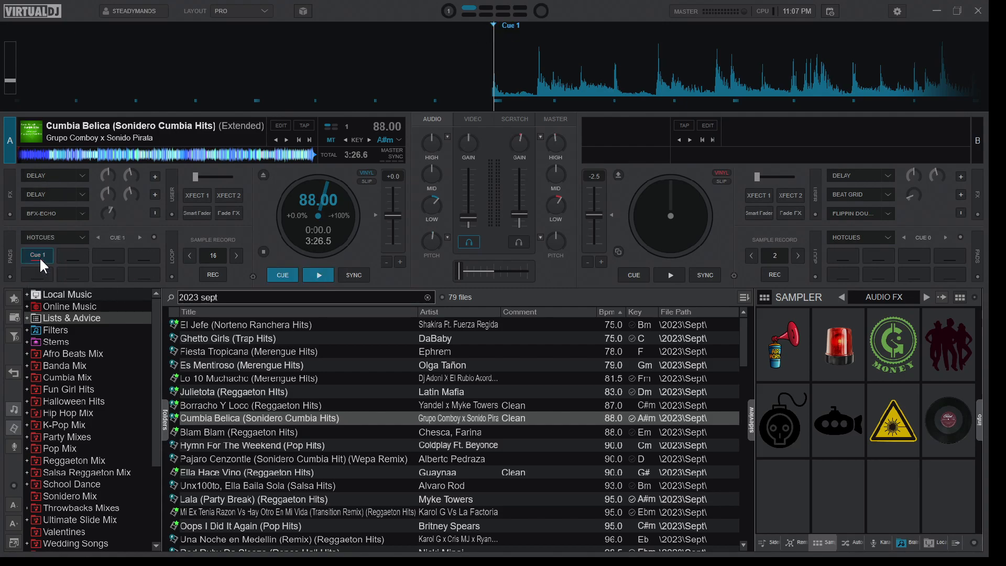
pyautogui.press('space')
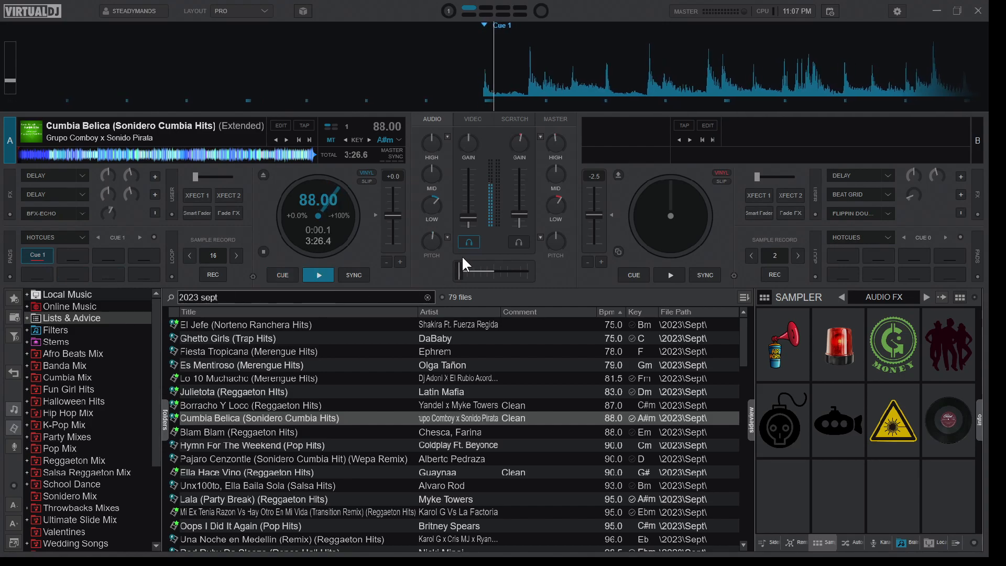
# Switch deck A's pads to the scratchbank page and alternate playback between the Julietota and Cumbia Belica pads.
pyautogui.click(79, 238)
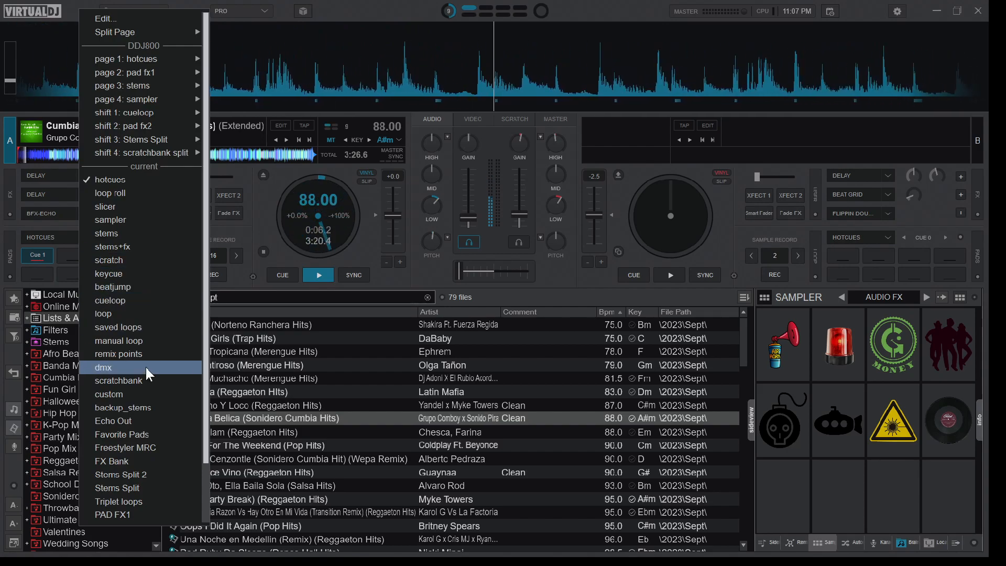
pyautogui.click(141, 380)
pyautogui.click(36, 255)
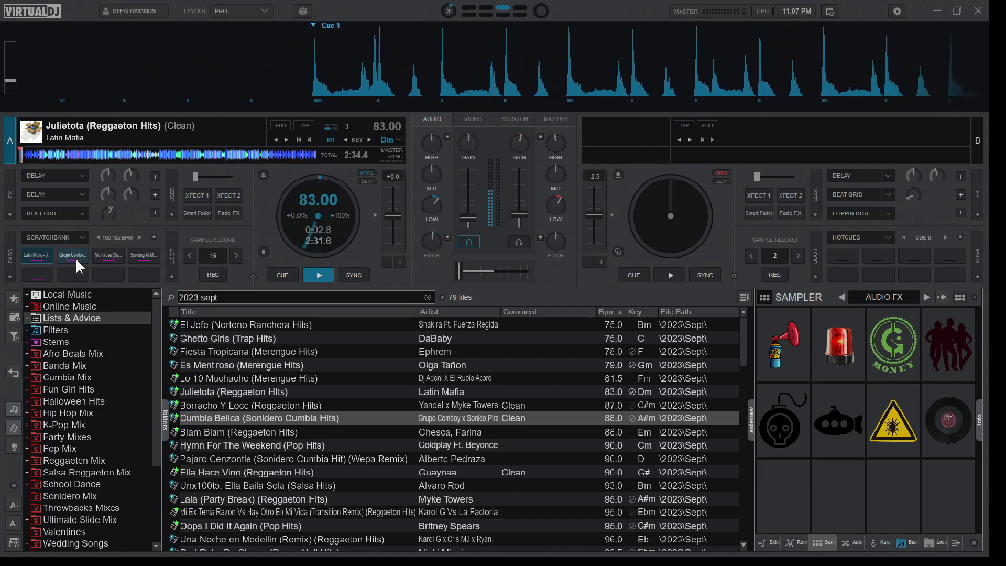
pyautogui.click(75, 257)
pyautogui.click(30, 253)
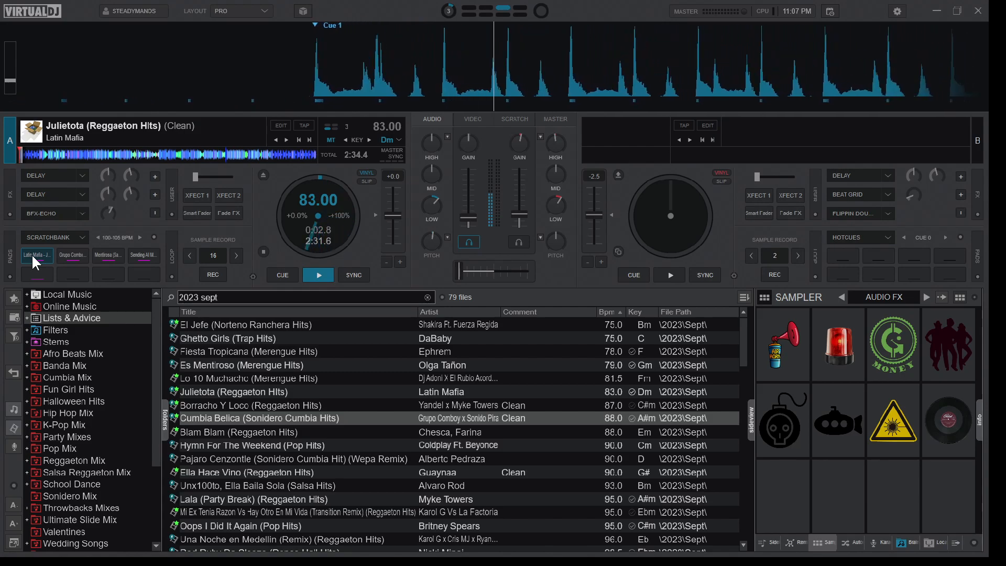
pyautogui.click(36, 256)
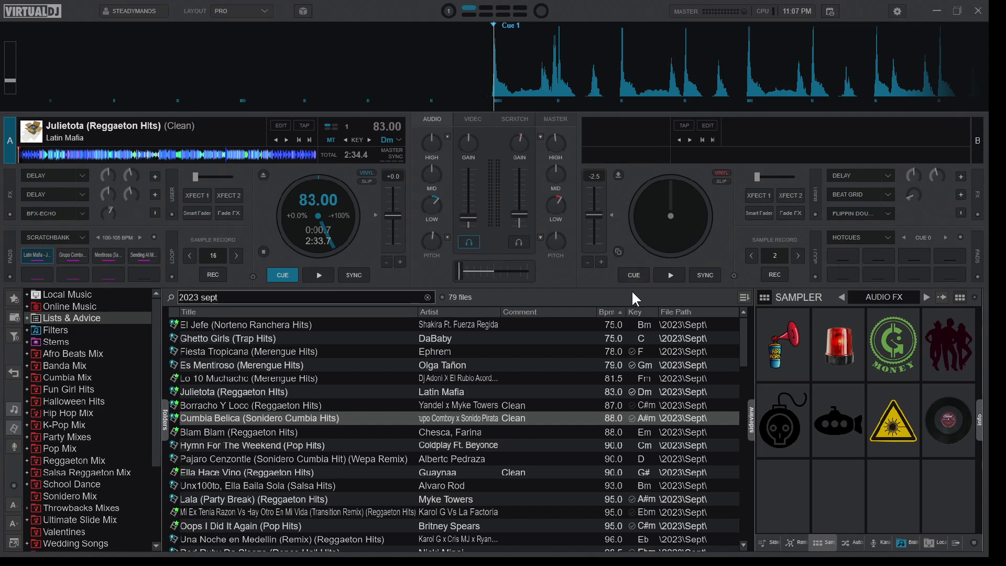
pyautogui.click(72, 254)
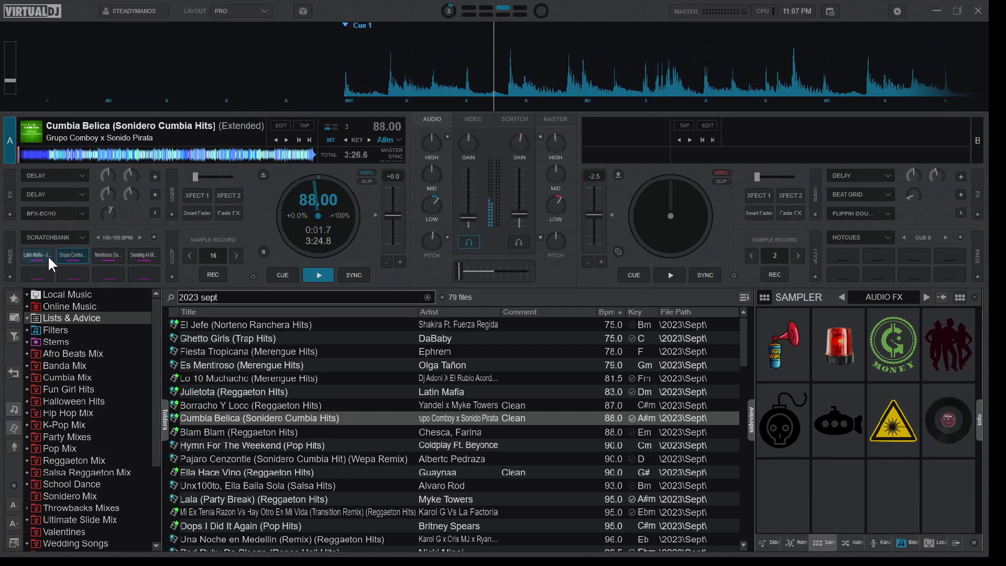
pyautogui.click(34, 253)
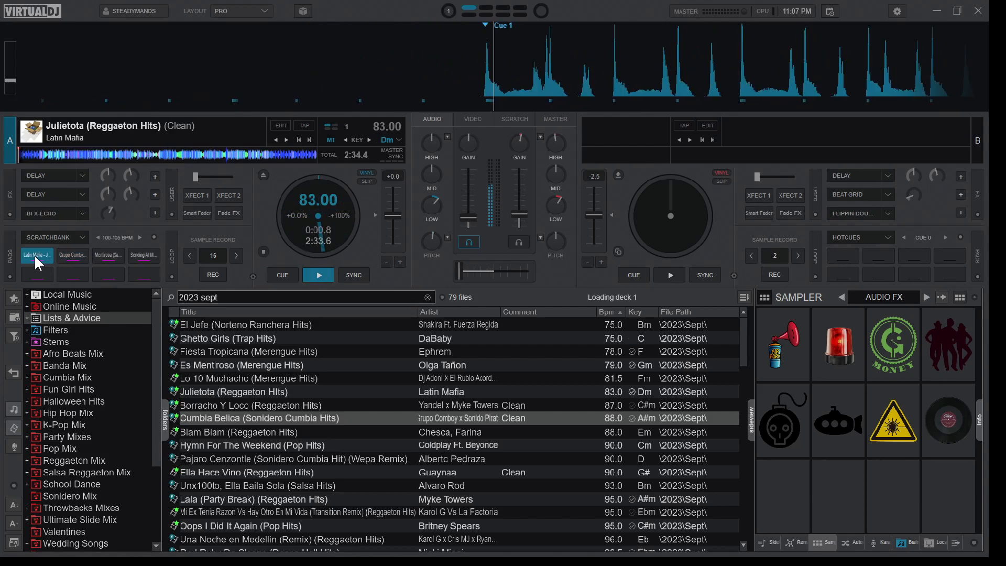
pyautogui.click(68, 253)
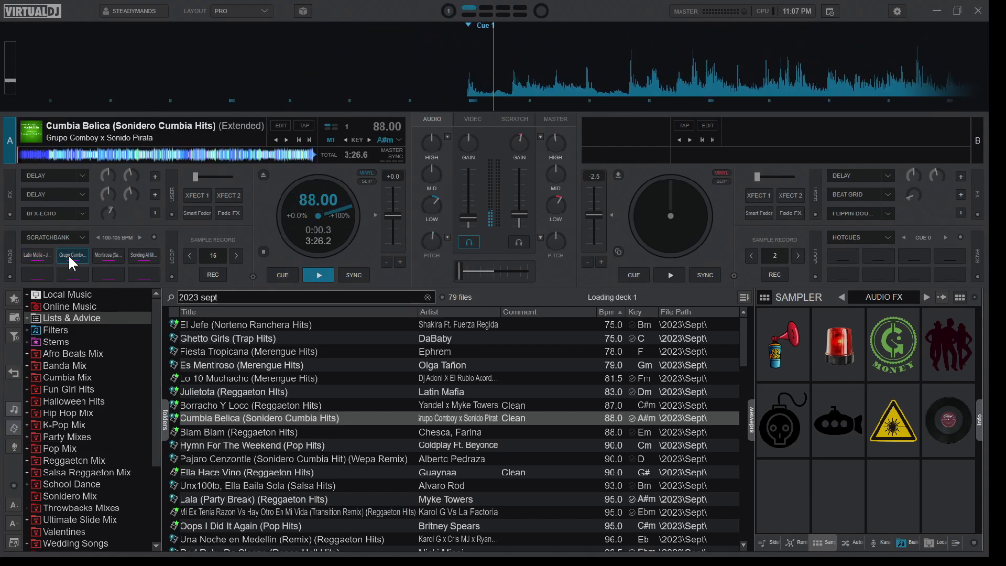
pyautogui.click(38, 254)
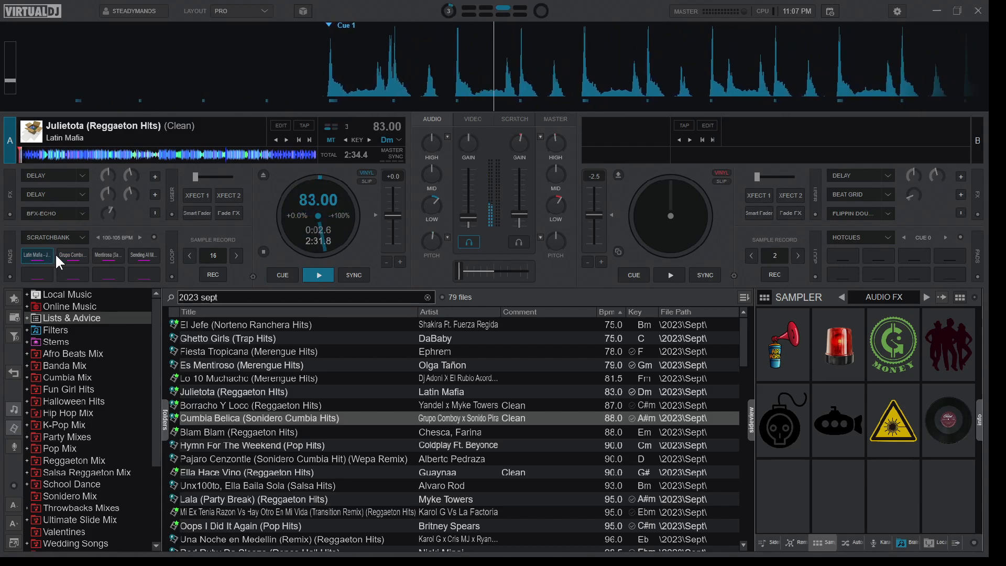
# Trigger Cumbia Belica and Julietota from their scratch bank pads on deck A, stopping each, and scratch Julietota on the jog wheel.
pyautogui.click(72, 253)
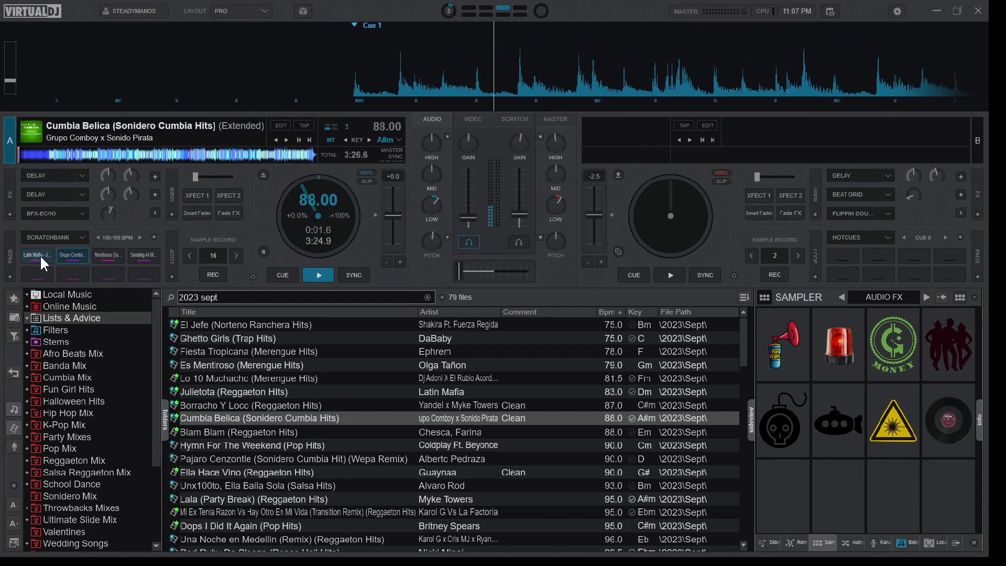
pyautogui.press('space')
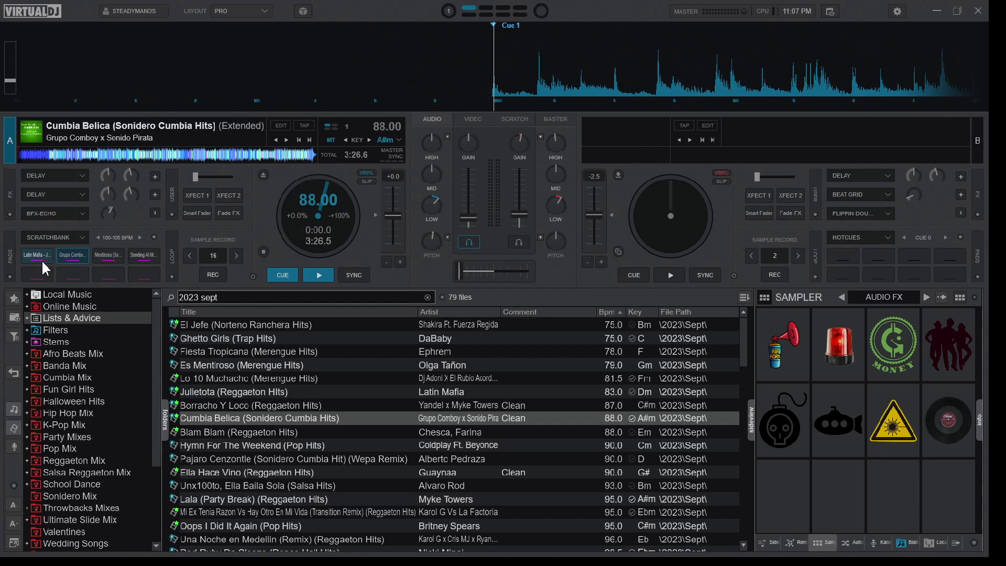
pyautogui.click(42, 259)
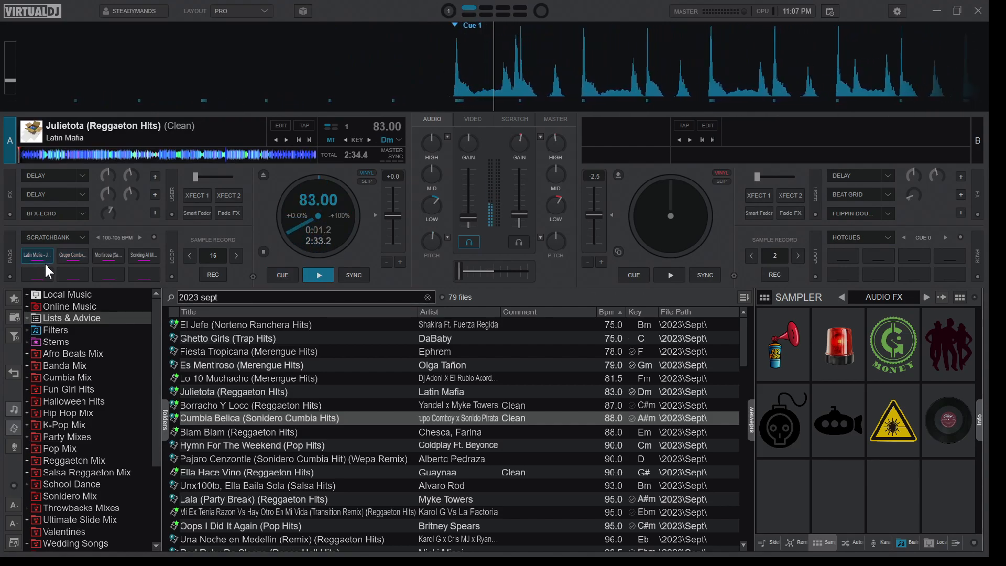
pyautogui.press('space')
pyautogui.press('space')
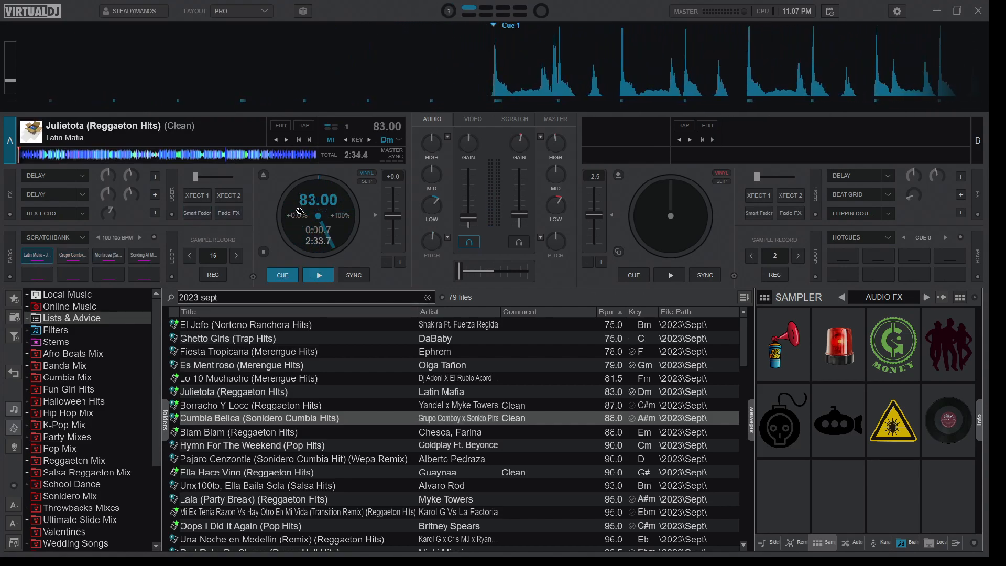
pyautogui.moveTo(300, 212)
pyautogui.mouseDown()
pyautogui.moveTo(305, 202)
pyautogui.moveTo(295, 218)
pyautogui.mouseUp()
pyautogui.press('space')
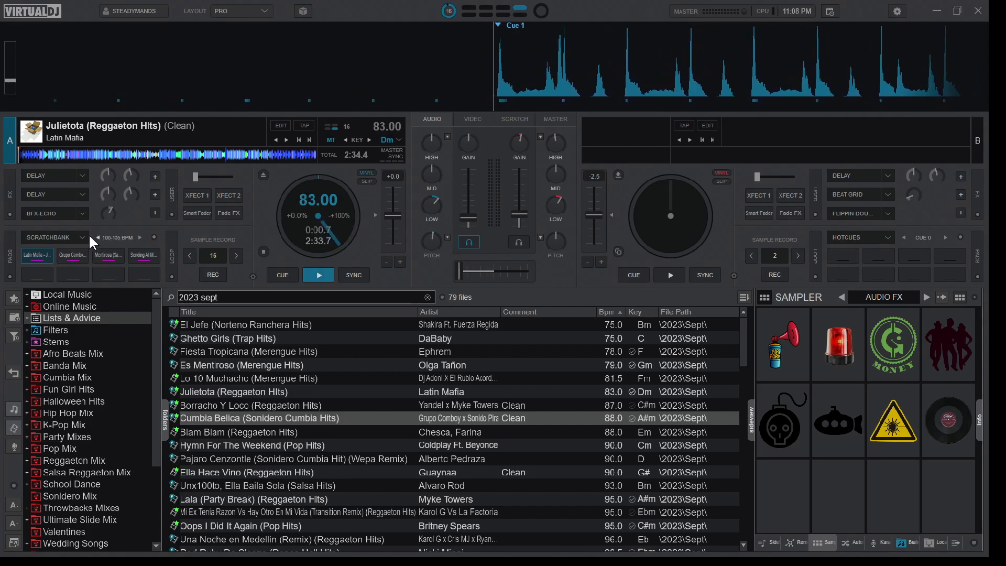
# Switch deck A's pads to the sampler page, then to the scratch page, and try its preset scratch pads.
pyautogui.click(83, 236)
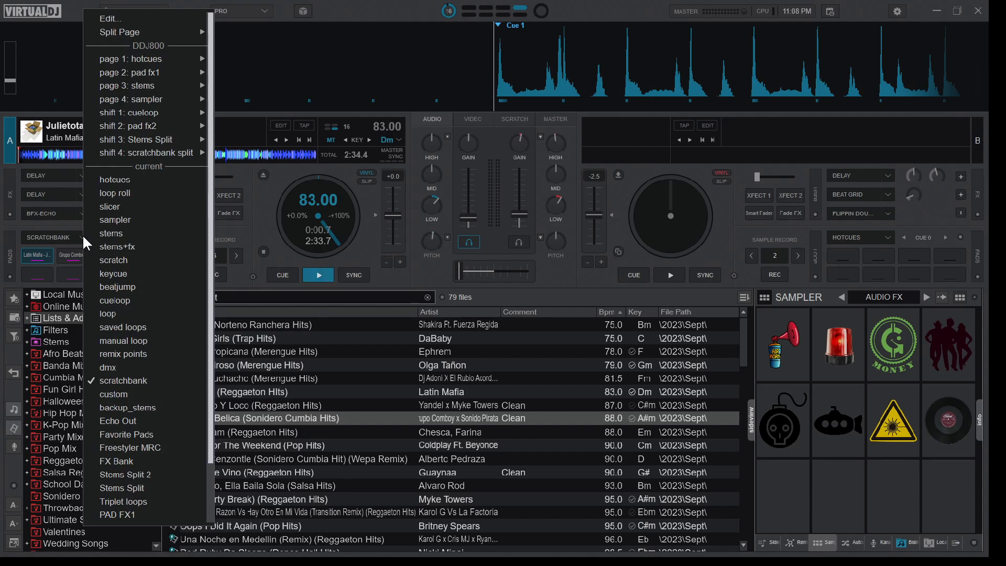
pyautogui.click(124, 219)
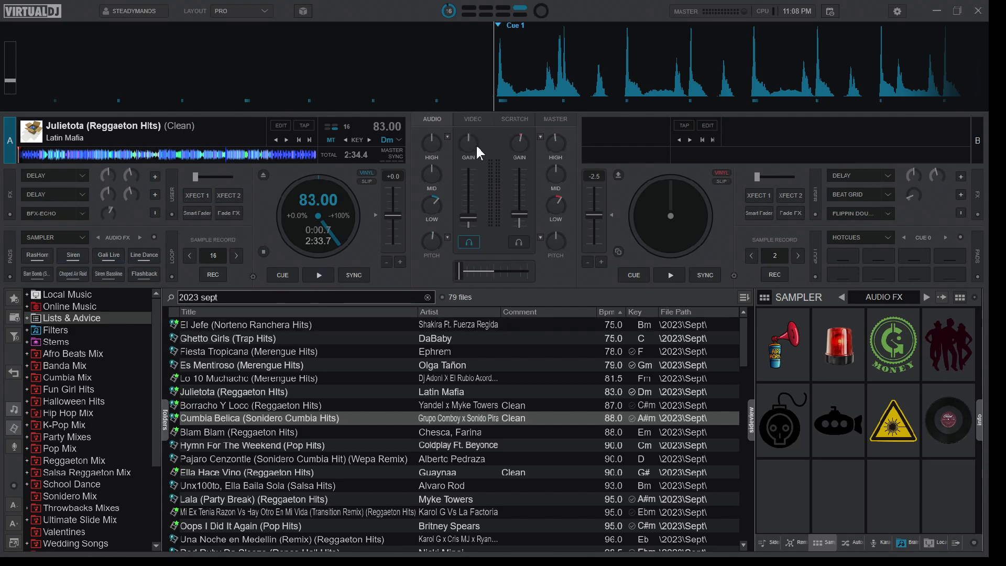
pyautogui.click(74, 235)
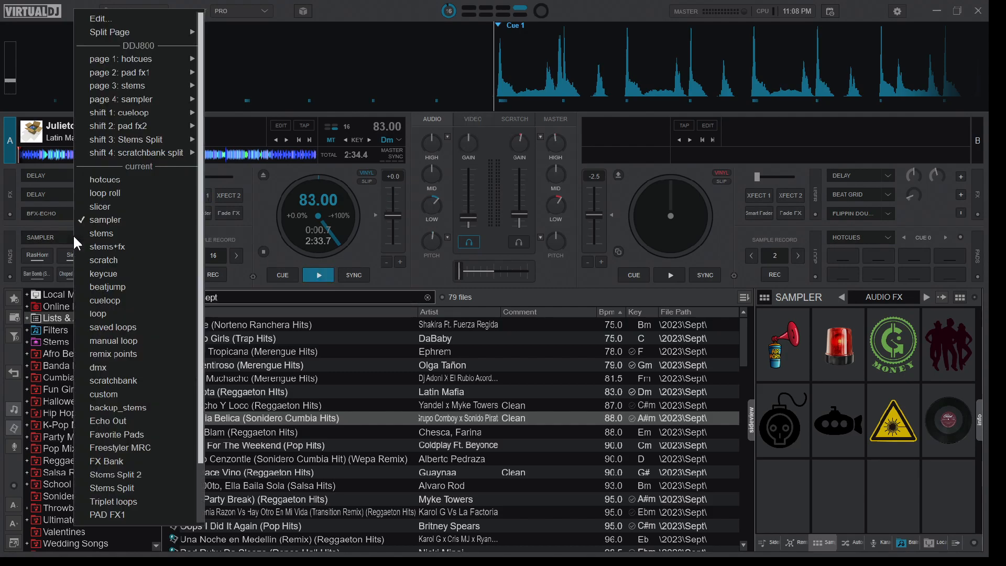
pyautogui.click(118, 257)
pyautogui.click(112, 257)
pyautogui.click(74, 274)
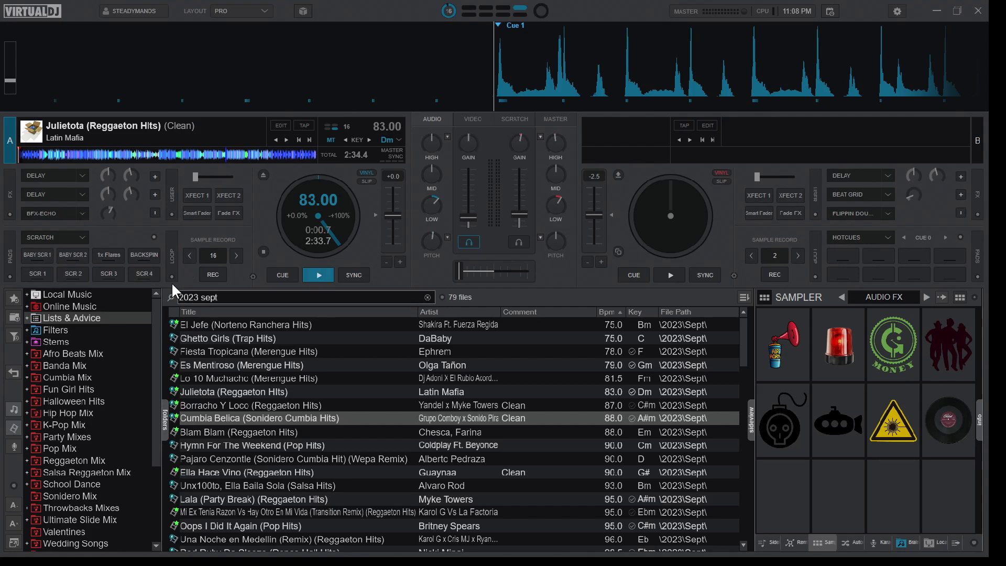
pyautogui.click(103, 272)
pyautogui.click(49, 252)
pyautogui.click(50, 257)
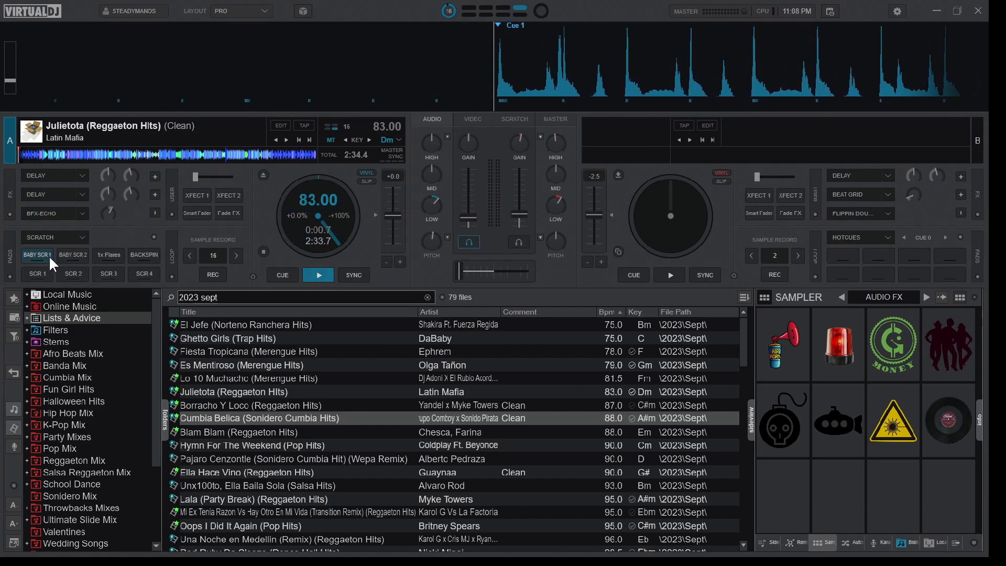
# Return deck A's pads to the scratchbank page and load Cumbia Belica from its pad.
pyautogui.click(82, 237)
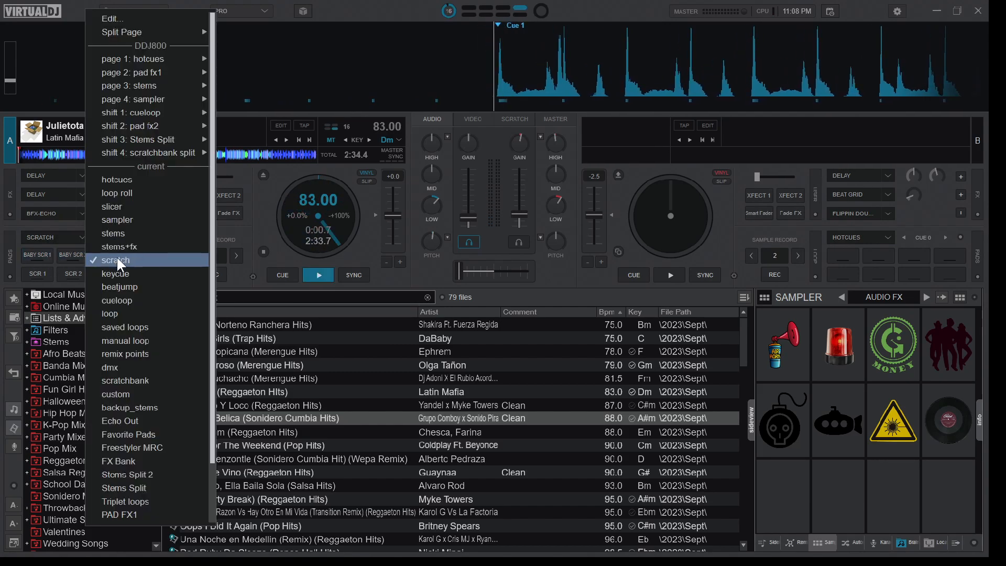
pyautogui.click(126, 381)
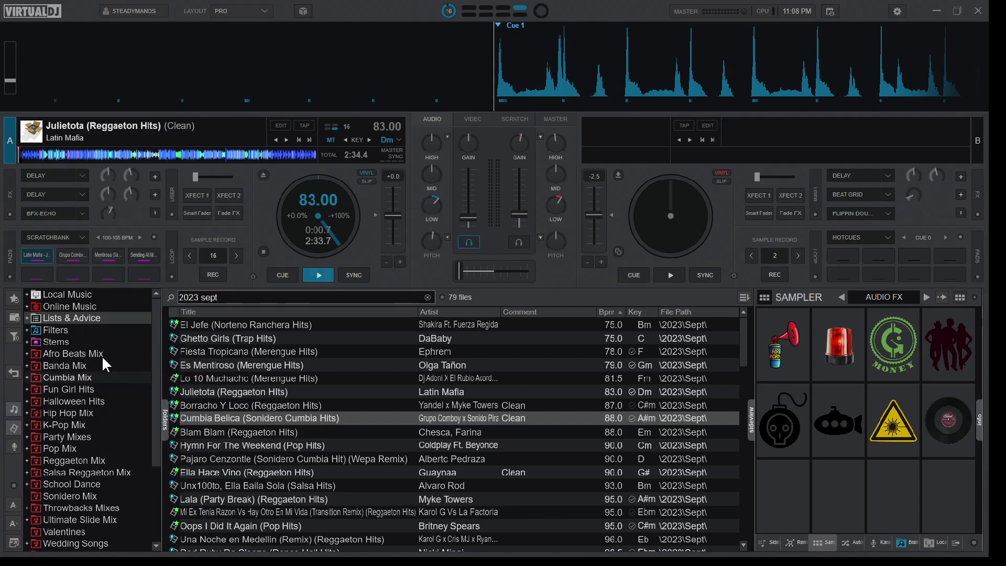
pyautogui.click(35, 273)
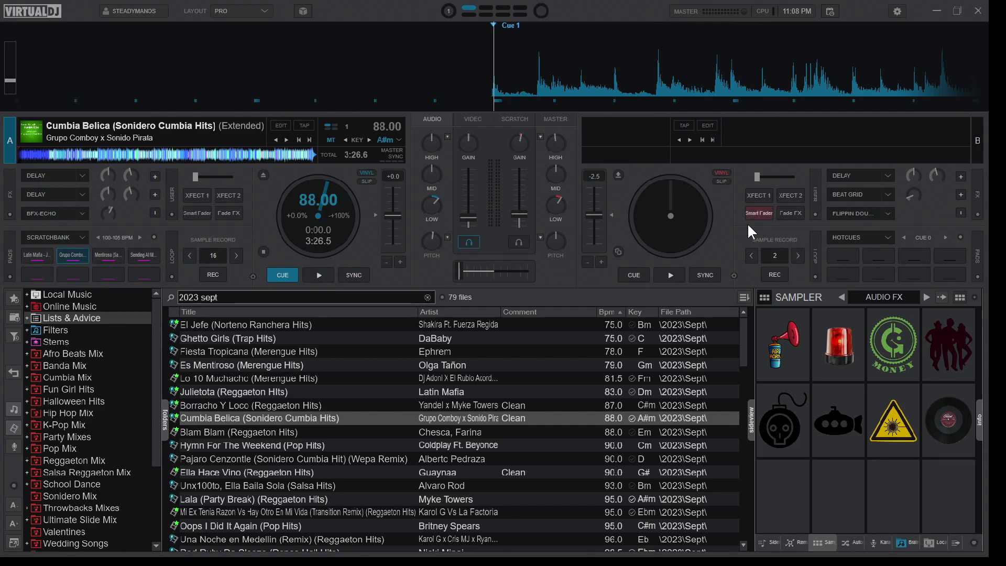
# Switch deck B's pads to the scratchbank page and play Julietota on deck B from the first pad.
pyautogui.click(881, 237)
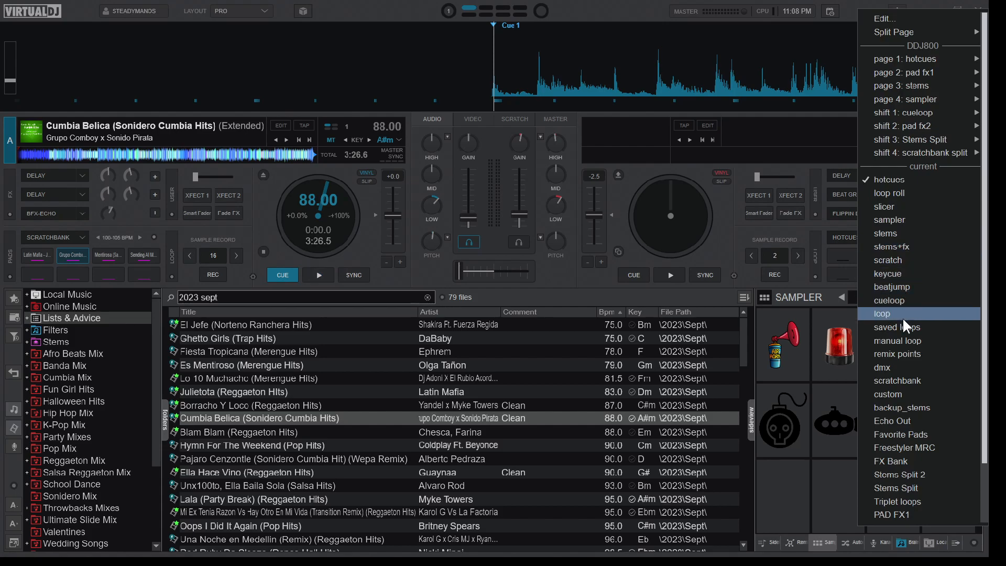
pyautogui.click(910, 382)
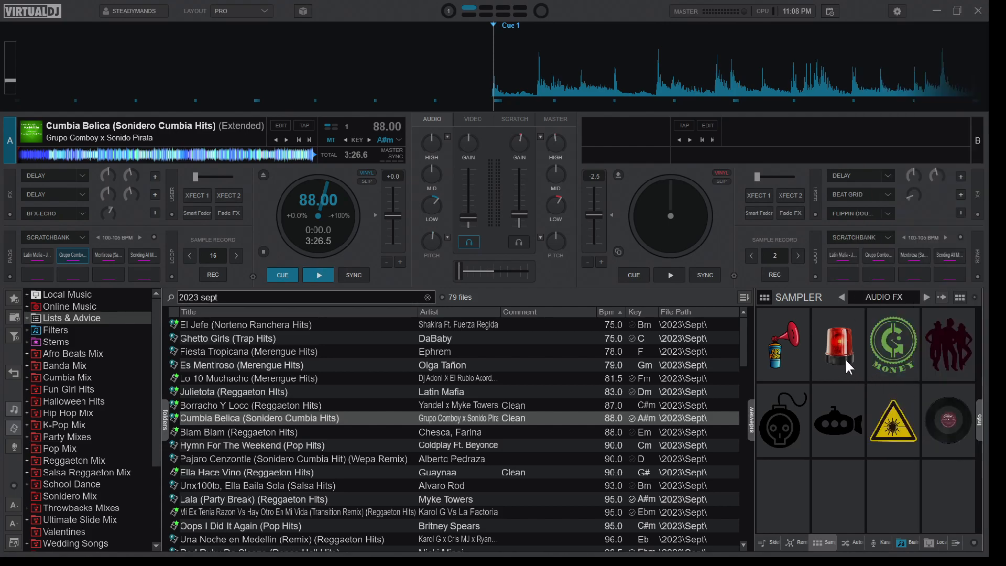
pyautogui.click(839, 257)
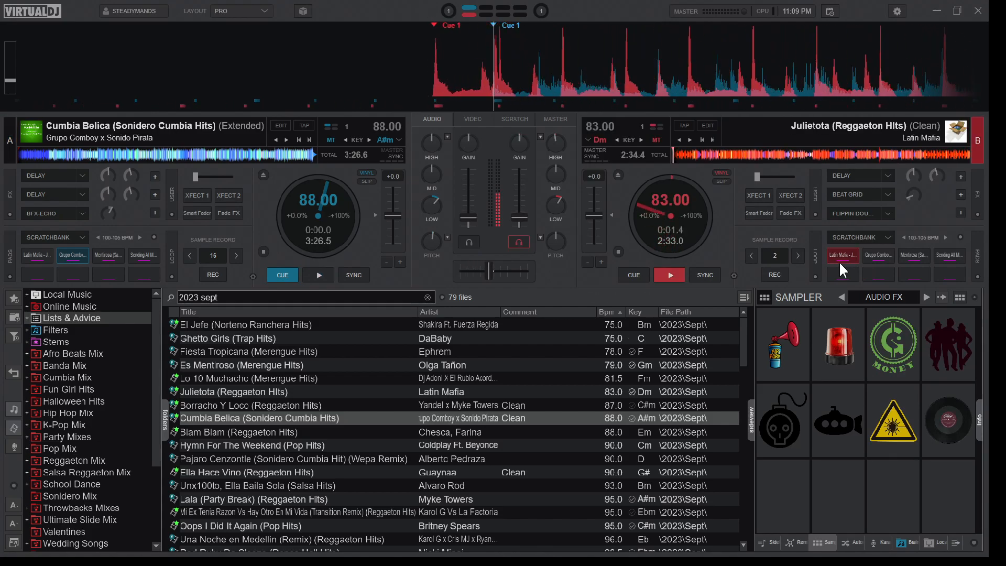
# Retrigger Julietota repeatedly from the first scratch bank pad on decks A and B, and stop both decks at Cue 1.
pyautogui.click(840, 262)
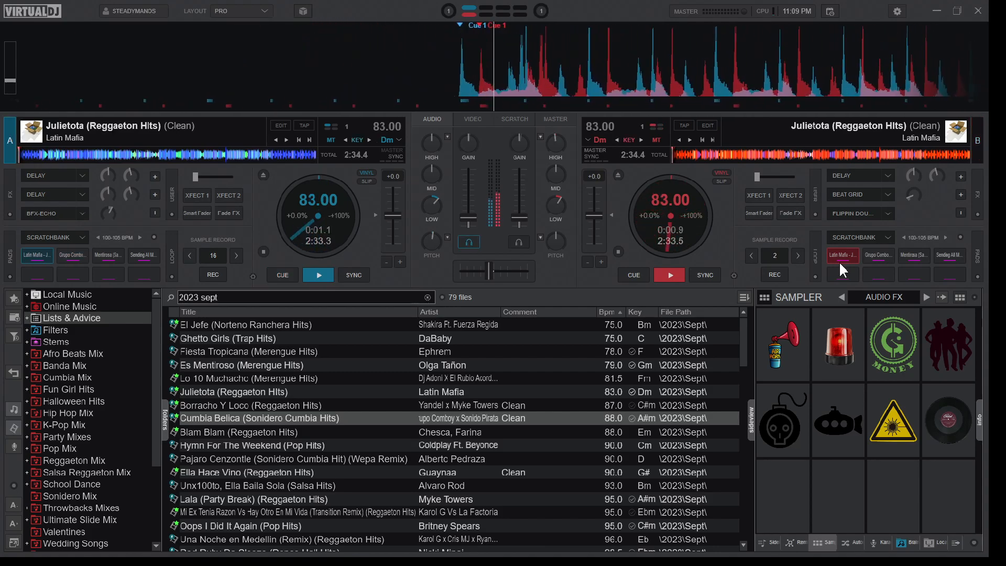
pyautogui.click(839, 262)
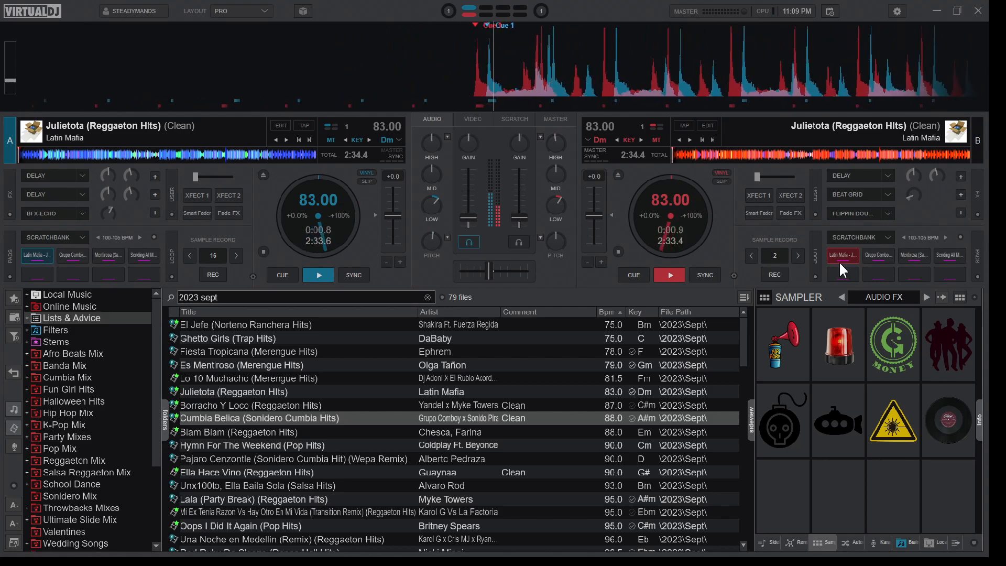
pyautogui.click(839, 261)
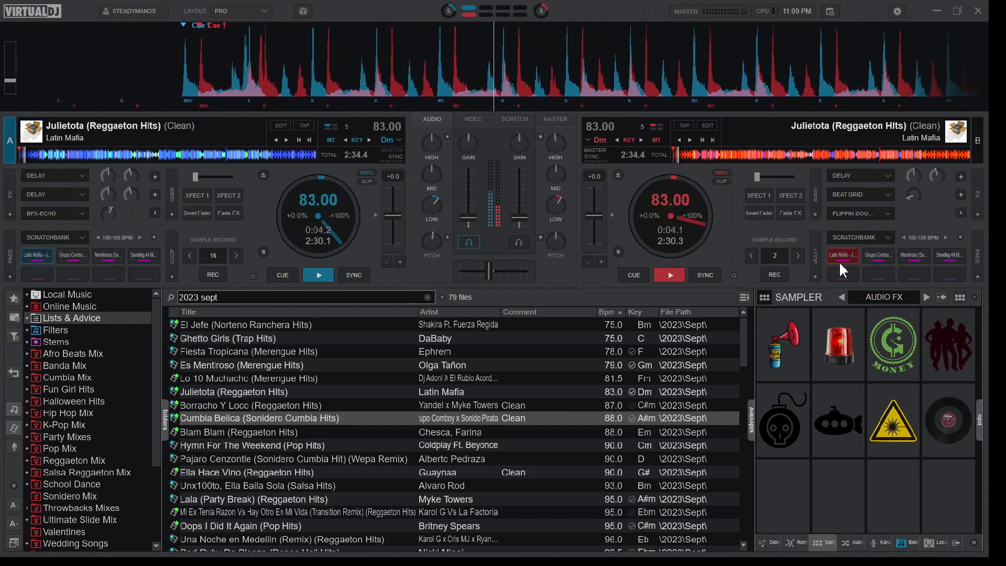
pyautogui.click(839, 261)
pyautogui.click(839, 261)
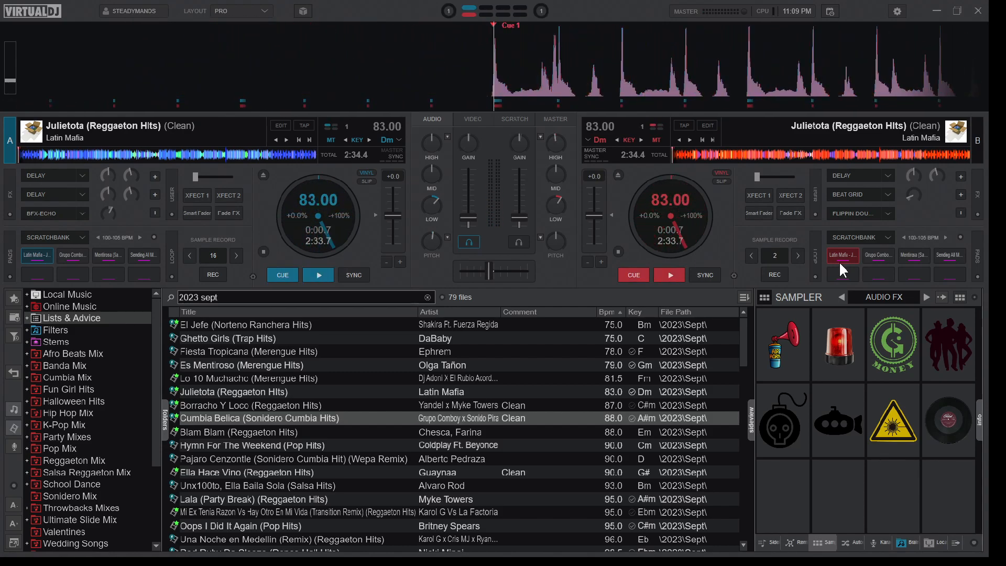
pyautogui.click(839, 261)
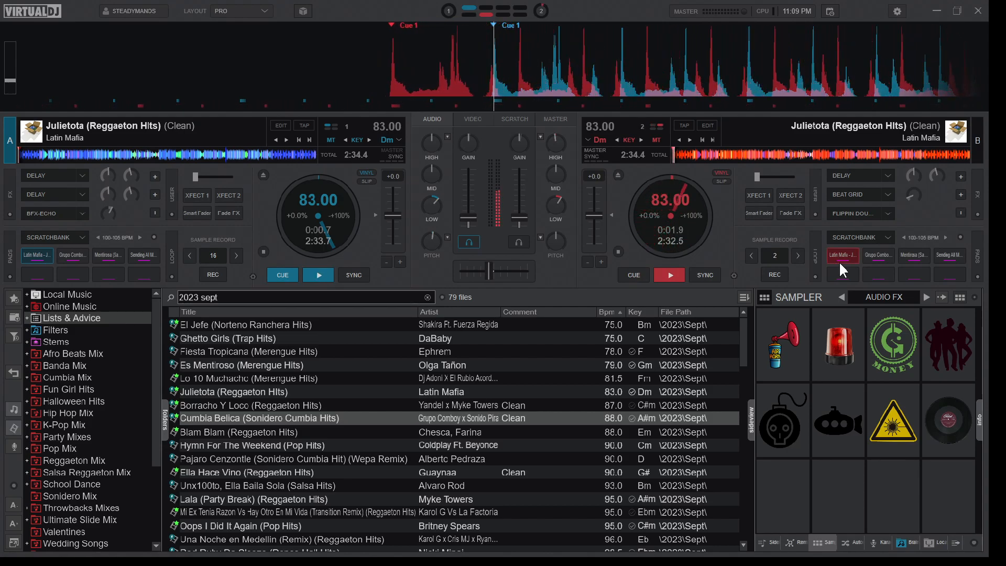
pyautogui.click(839, 261)
pyautogui.click(839, 261)
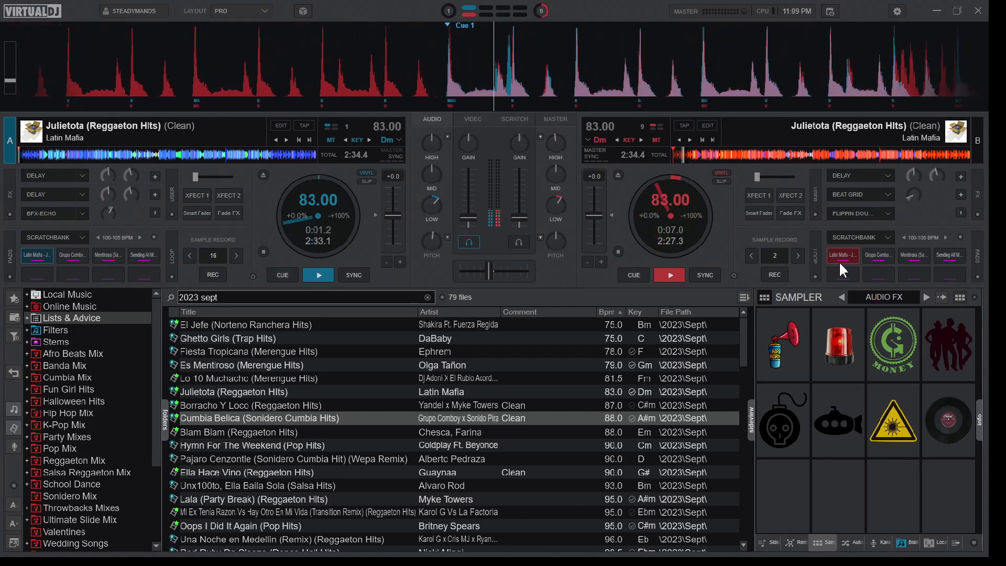
pyautogui.click(839, 261)
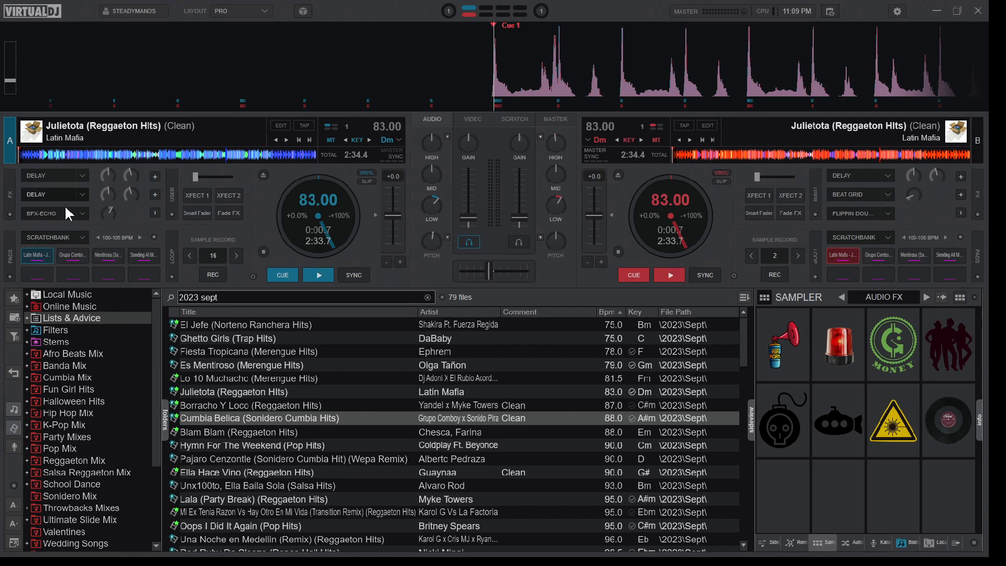
# Switch deck A's pads to the custom scratchbankaca page.
pyautogui.click(81, 238)
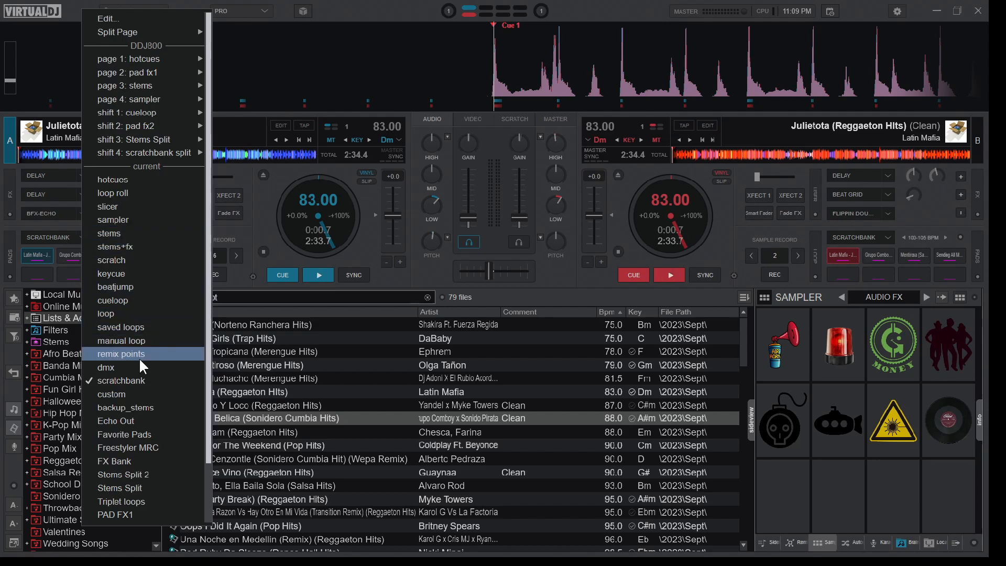
pyautogui.scroll(-5, 136, 384)
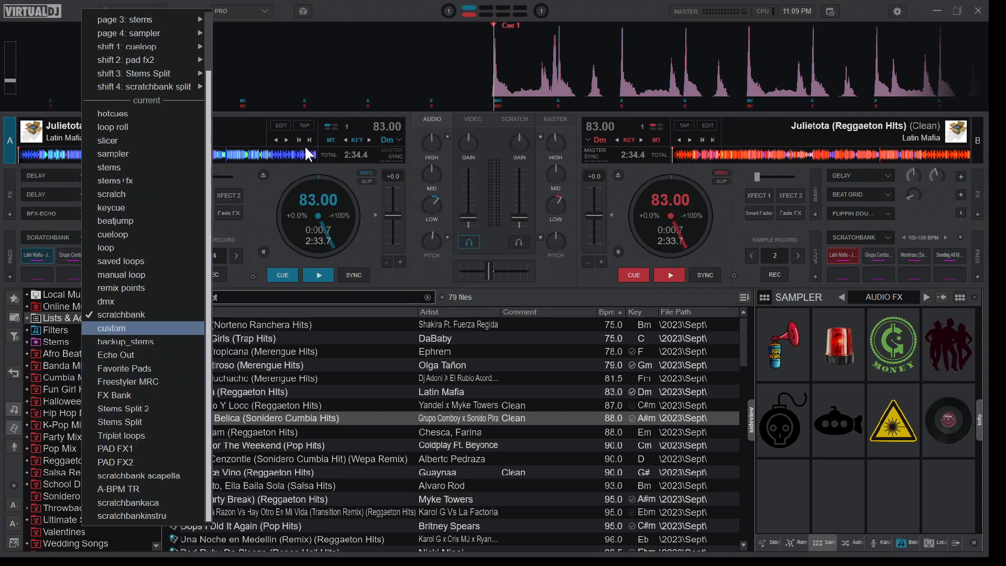
pyautogui.click(156, 504)
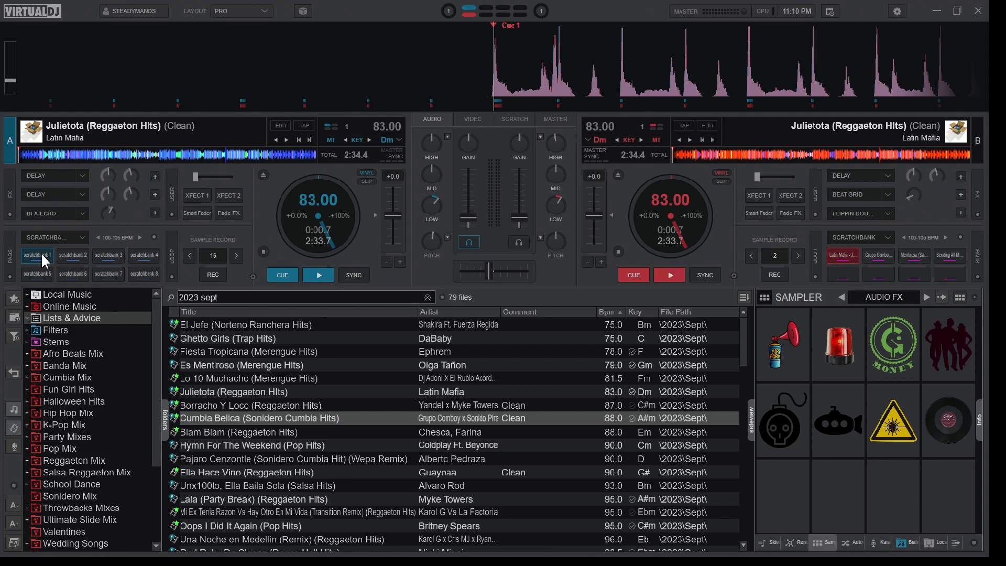
# Play Julietota on deck A, jump further into the song, and replace its Cue 1 at 0:13.0.
pyautogui.press('space')
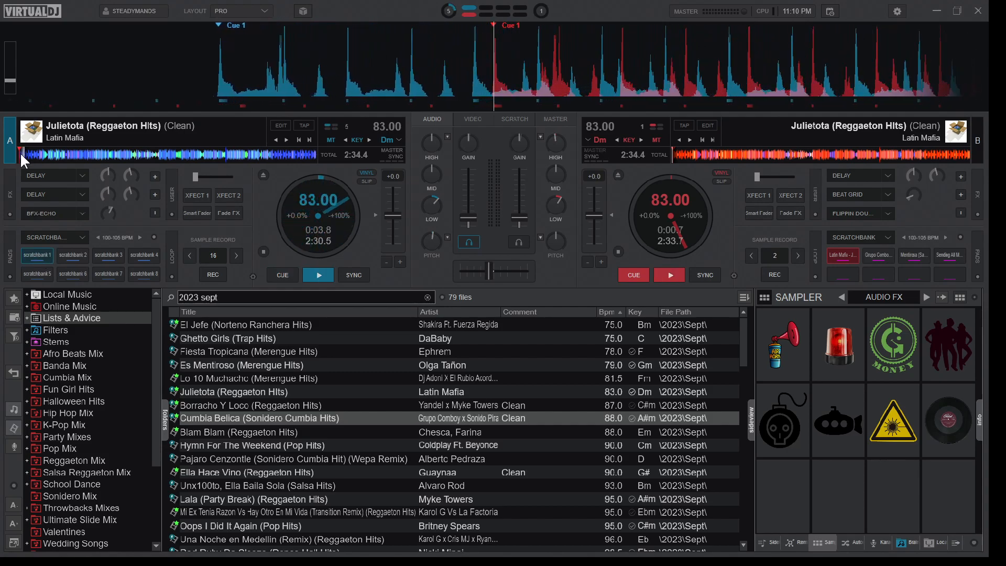
pyautogui.click(45, 156)
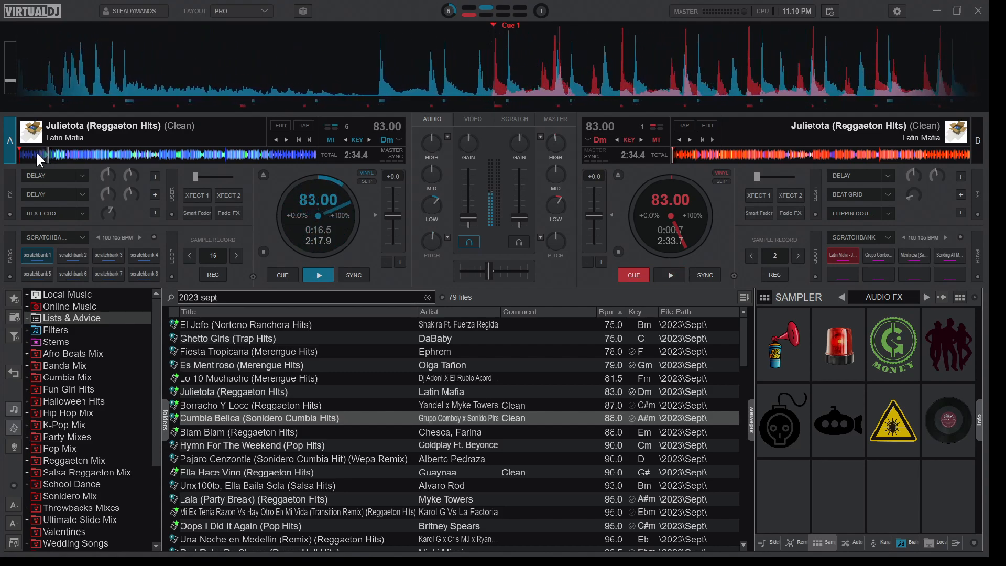
pyautogui.click(32, 150)
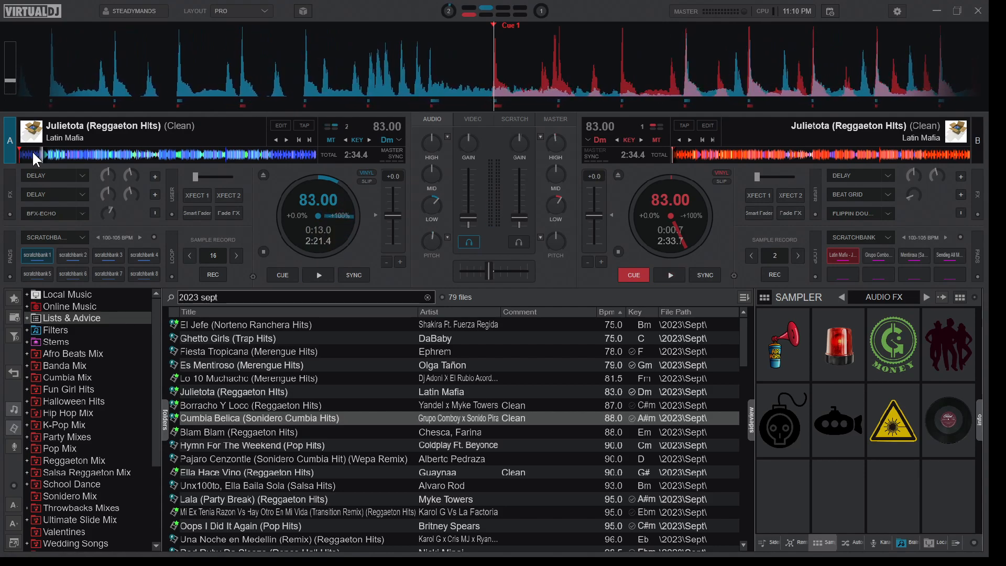
pyautogui.press('F1')
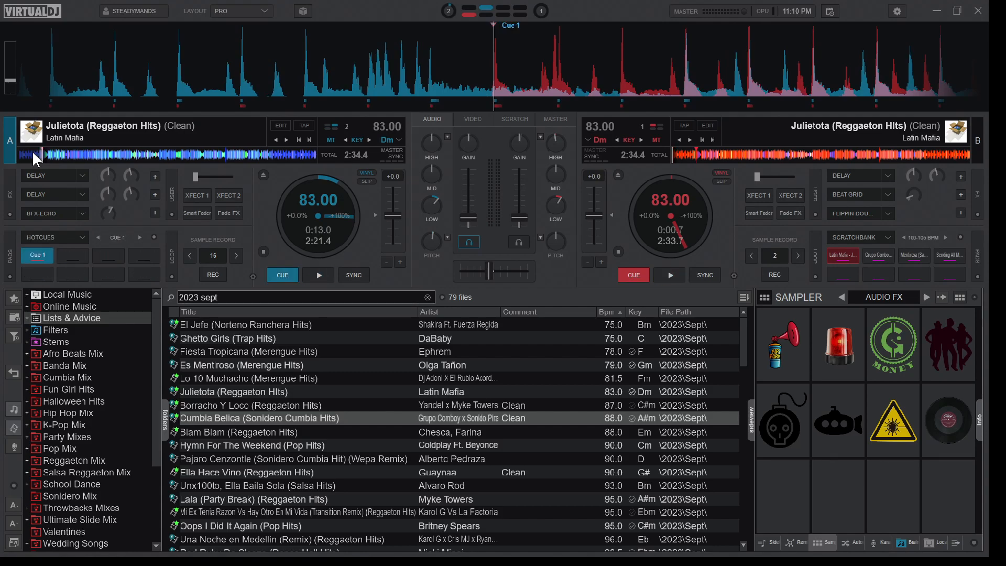
# Switch deck A's pads back to the scratchbankaca page, play Julietota from the scratchbank 1 pad, and stop it.
pyautogui.click(77, 237)
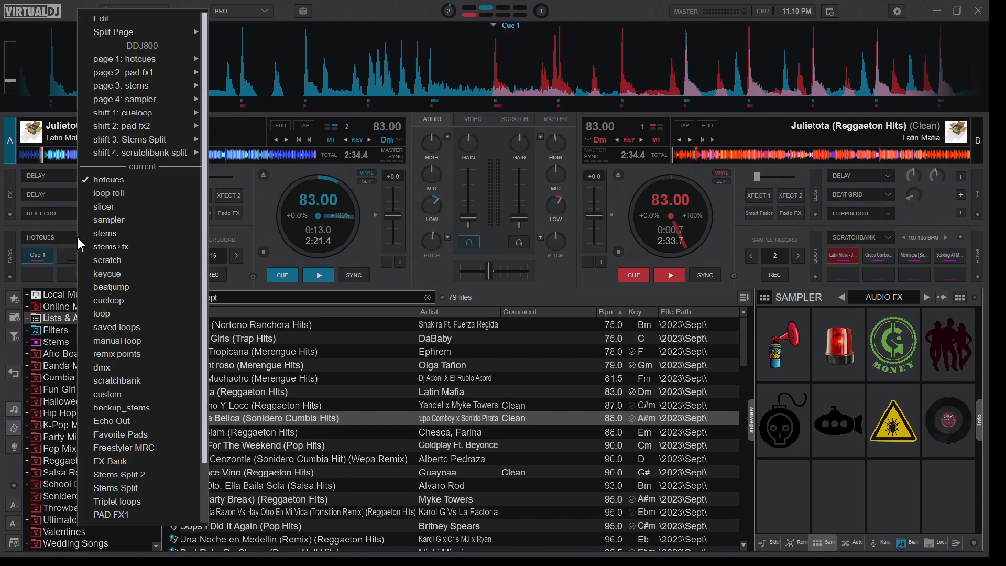
pyautogui.scroll(-4, 121, 460)
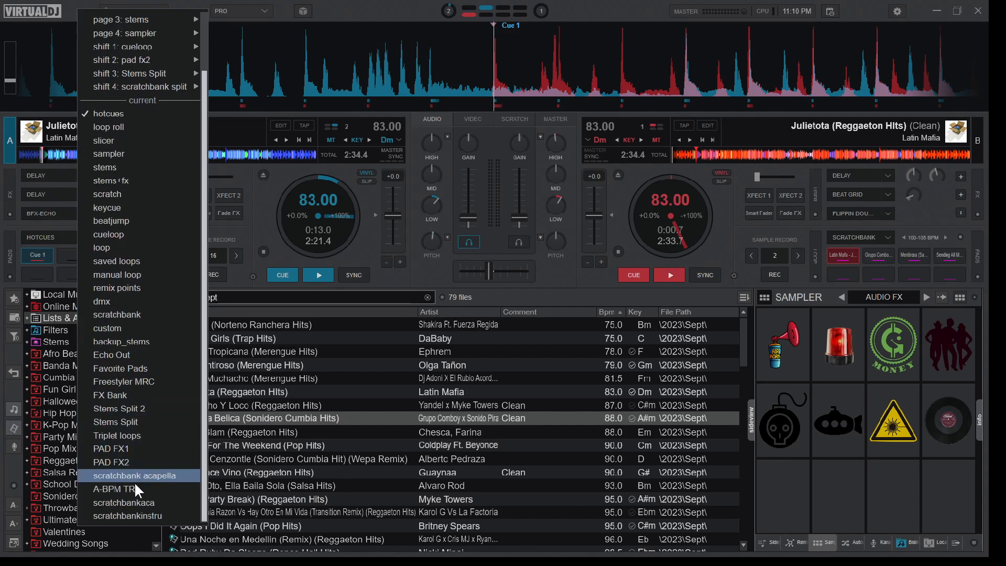
pyautogui.click(139, 503)
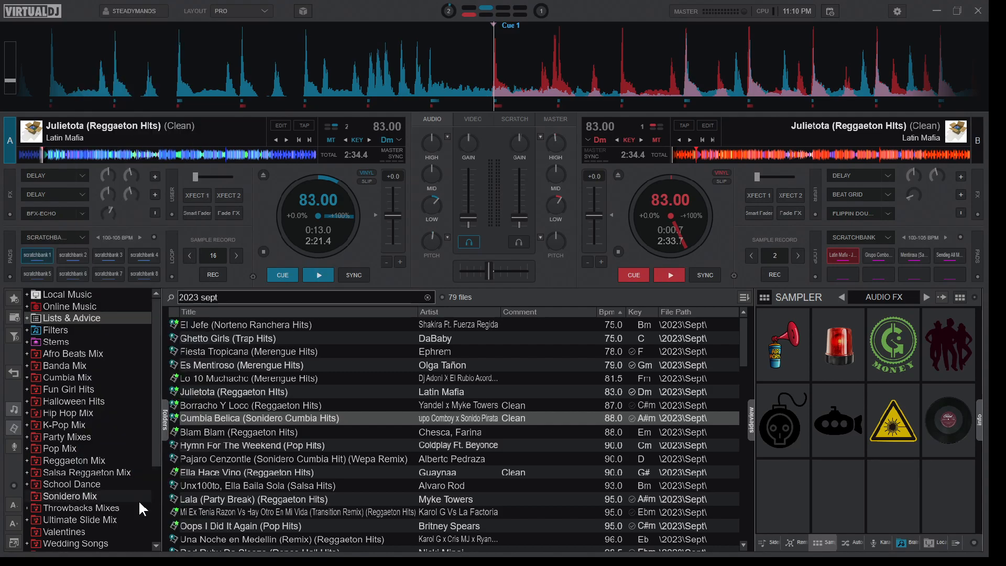
pyautogui.click(41, 257)
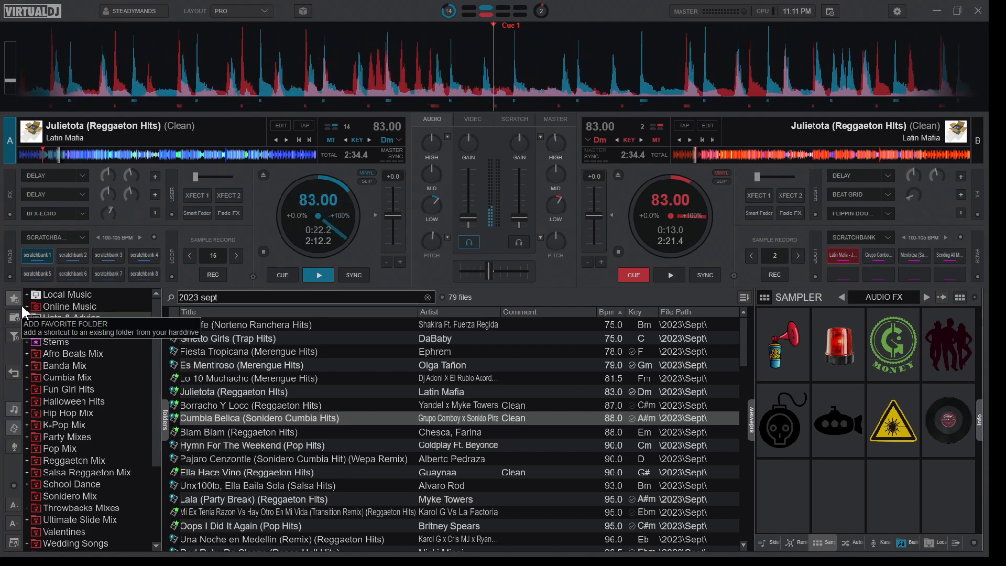
pyautogui.press('space')
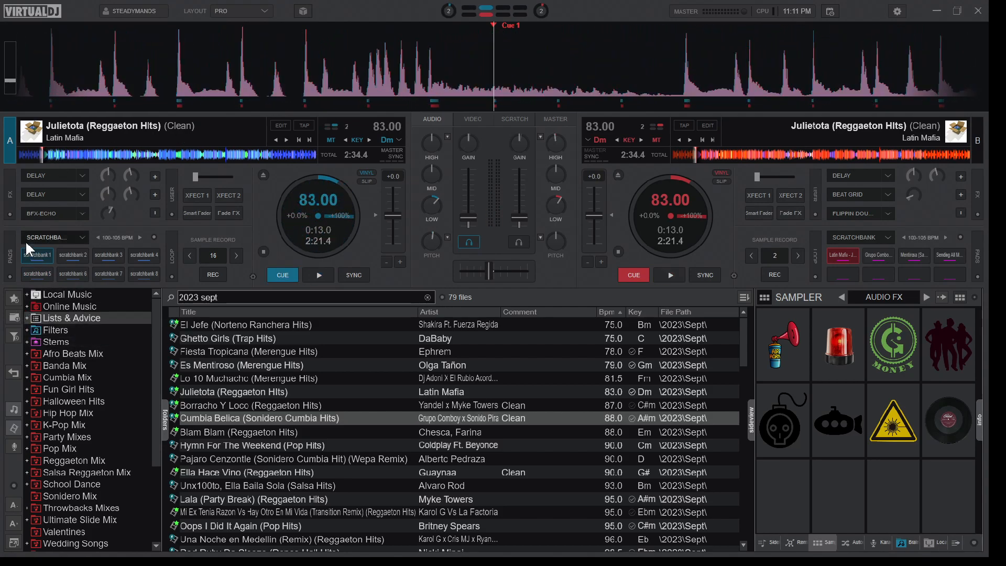
# Open deck A's scratchbankaca pad page in the Pads Editor.
pyautogui.click(70, 236)
pyautogui.scroll(-5, 115, 335)
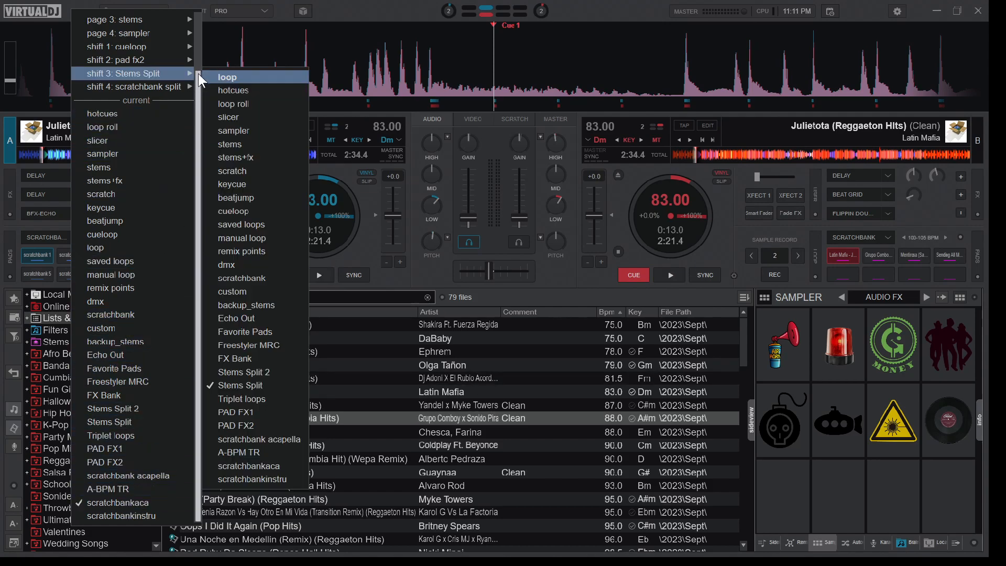
pyautogui.click(199, 73)
pyautogui.click(81, 239)
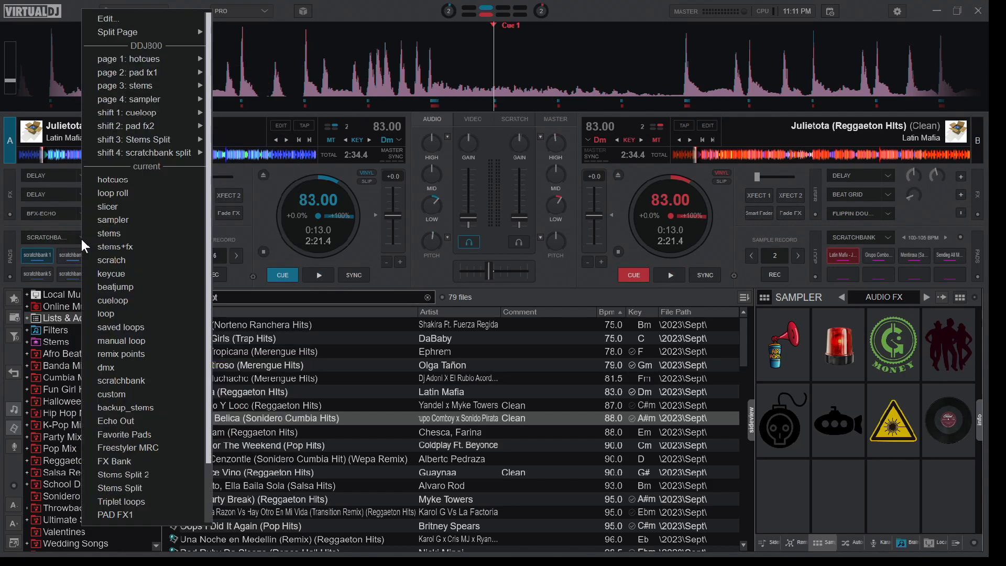
pyautogui.click(111, 20)
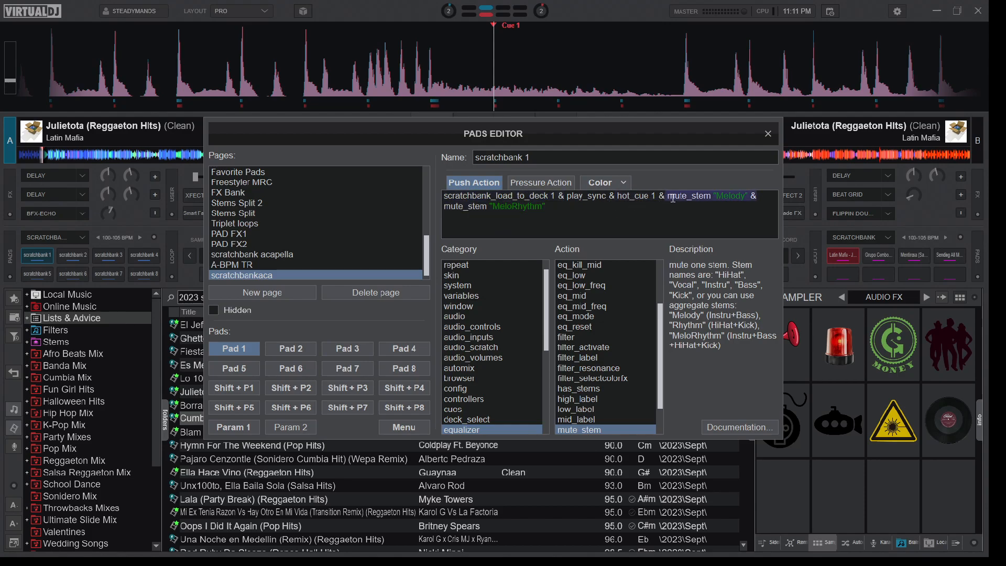
# Examine the mute_stem and scratchbank_load_to_deck parts of Pad 1's push action, and close the Pads Editor without changes.
pyautogui.moveTo(676, 199); pyautogui.dragTo(695, 209)
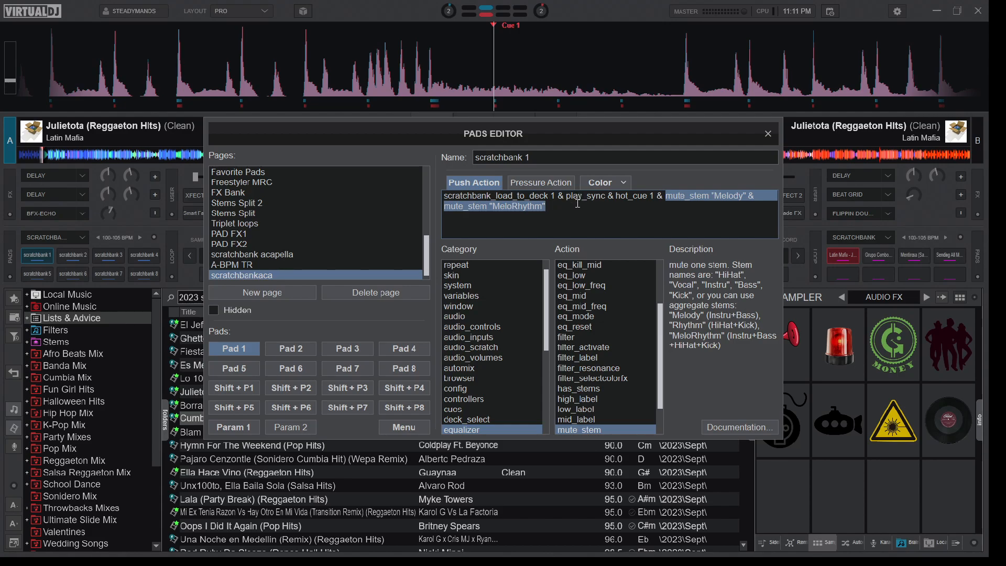
pyautogui.click(523, 220)
pyautogui.moveTo(564, 196); pyautogui.dragTo(438, 180)
pyautogui.click(452, 220)
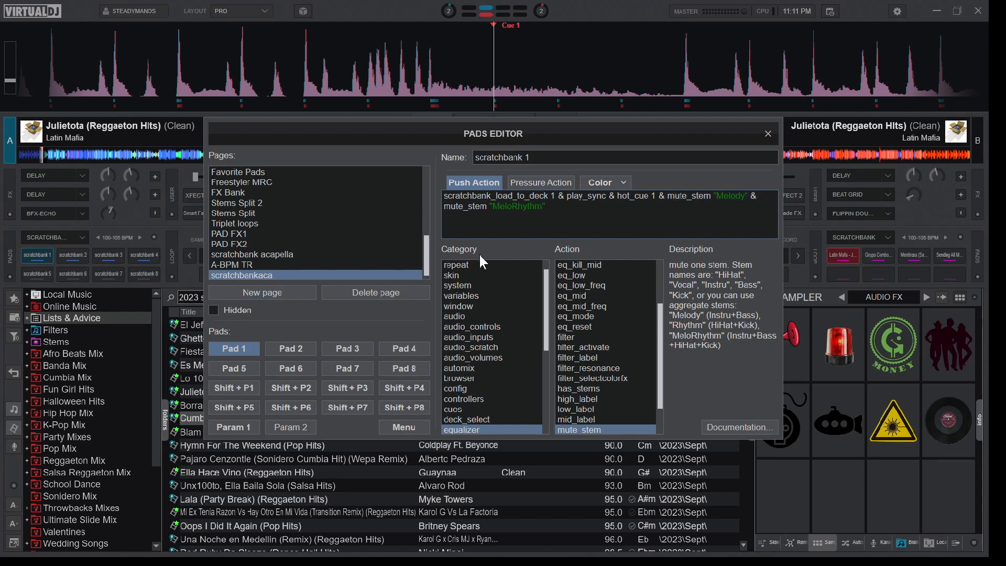
pyautogui.click(768, 136)
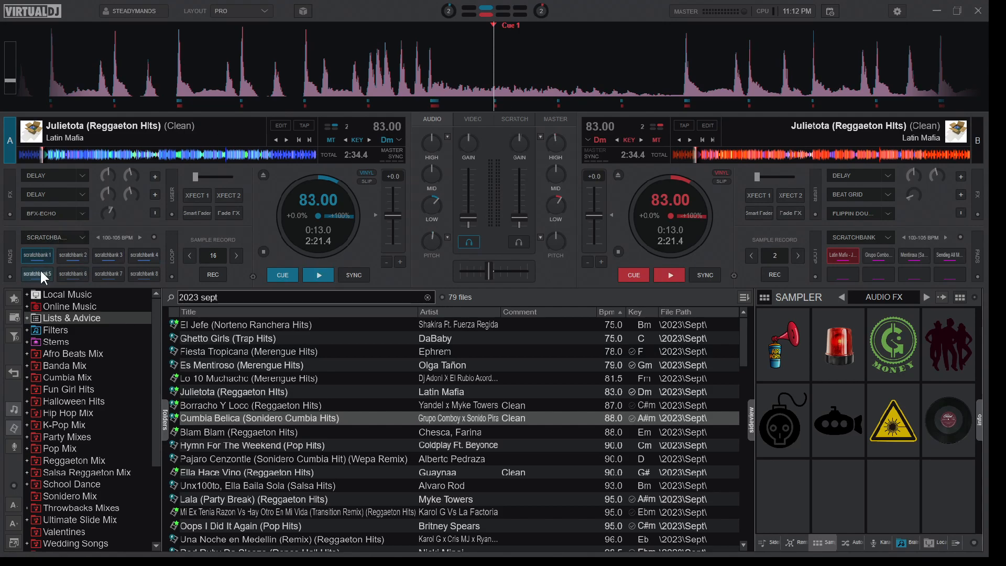
# Minimize VirtualDJ, switch to File Explorer, and open the Pads folder inside Documents > VirtualDJ.
pyautogui.click(937, 11)
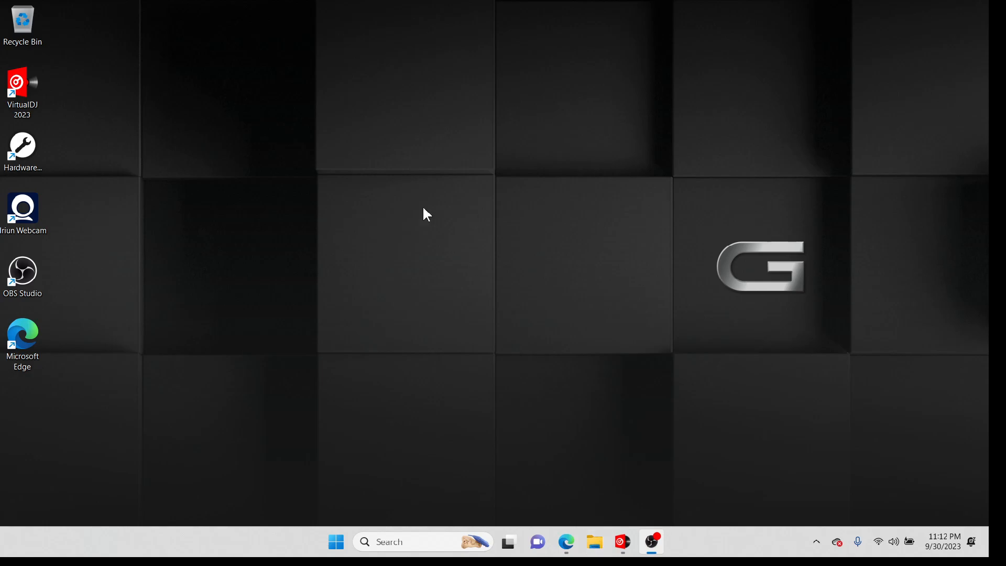
pyautogui.click(599, 546)
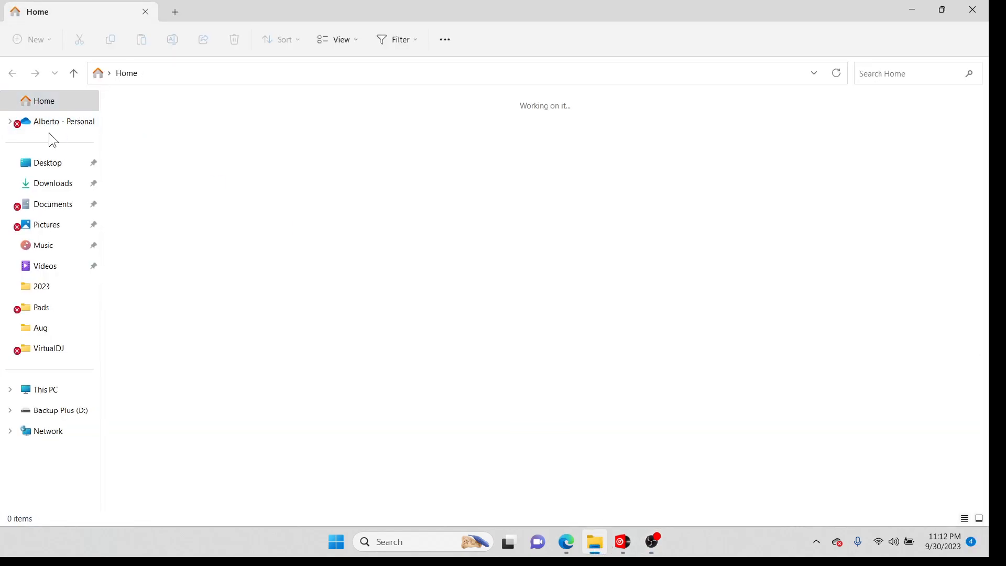
pyautogui.click(49, 208)
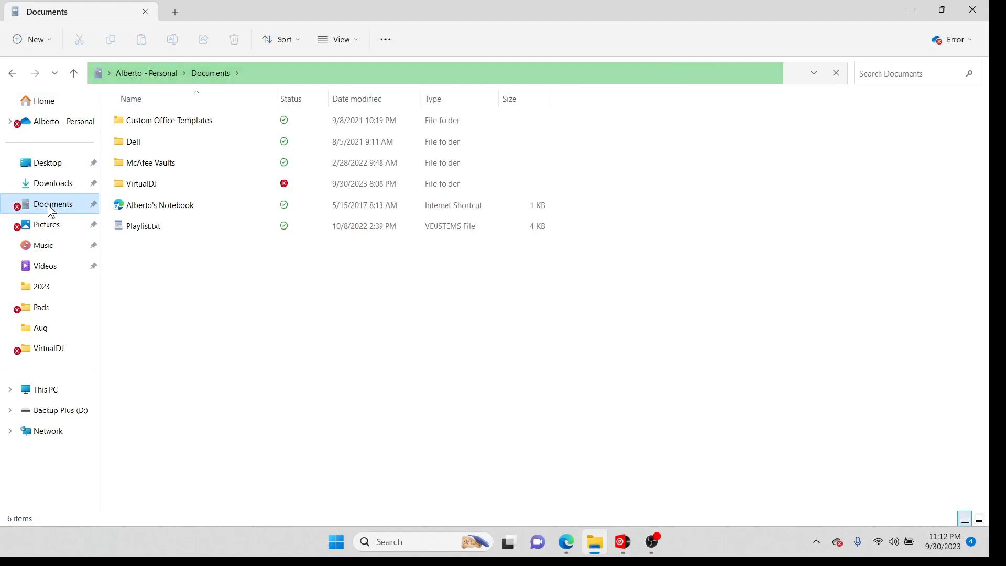
pyautogui.doubleClick(137, 184)
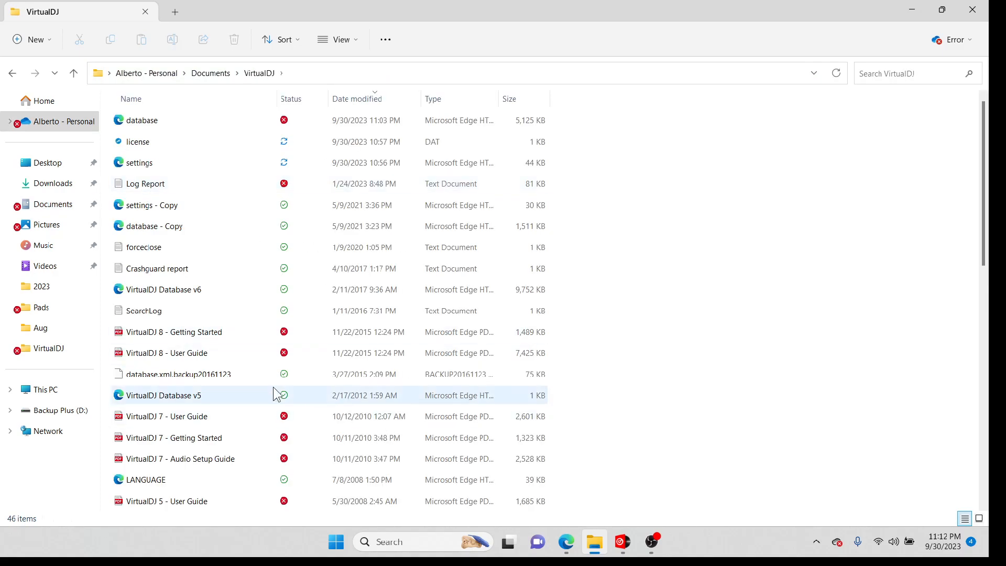
pyautogui.scroll(-4, 219, 354)
pyautogui.scroll(-3, 219, 355)
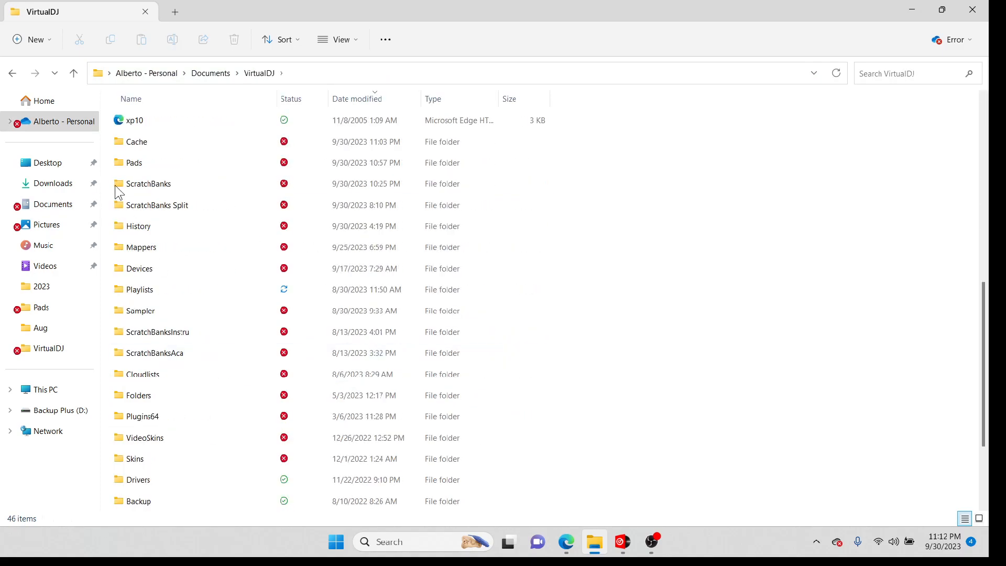
pyautogui.doubleClick(134, 164)
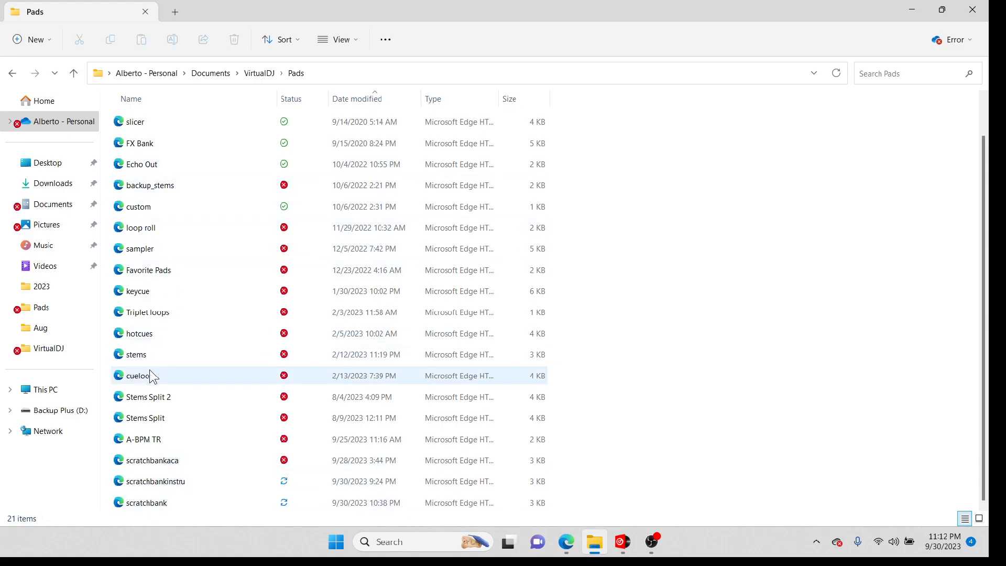
# Find the scratchbank page file in the Pads folder and copy it.
pyautogui.scroll(1, 150, 370)
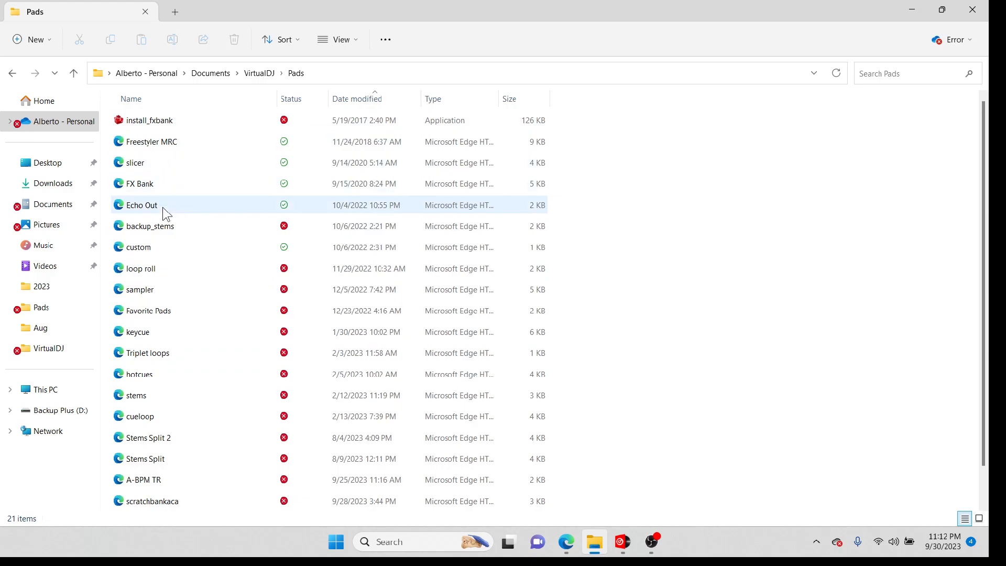
pyautogui.scroll(-1, 155, 283)
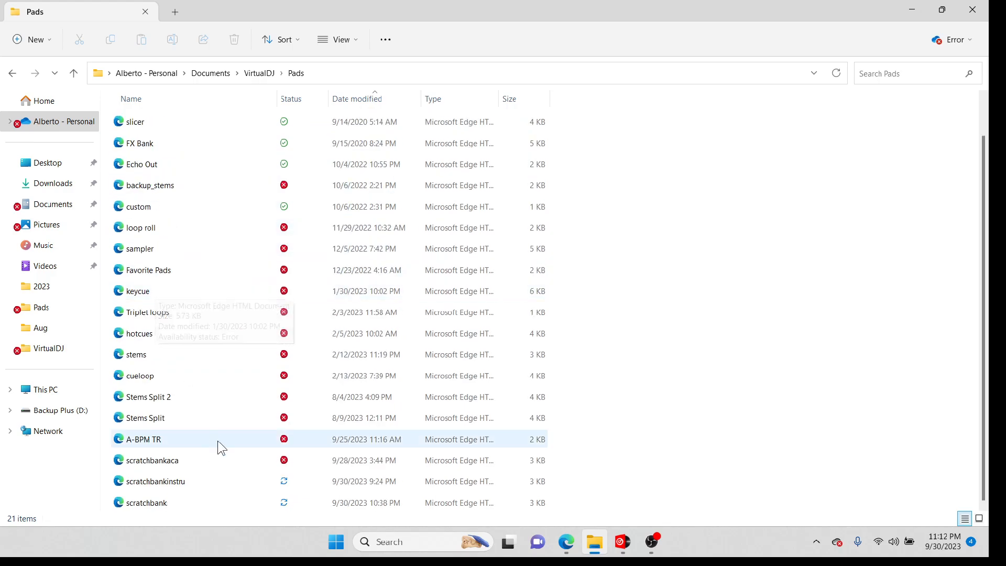
pyautogui.click(147, 504)
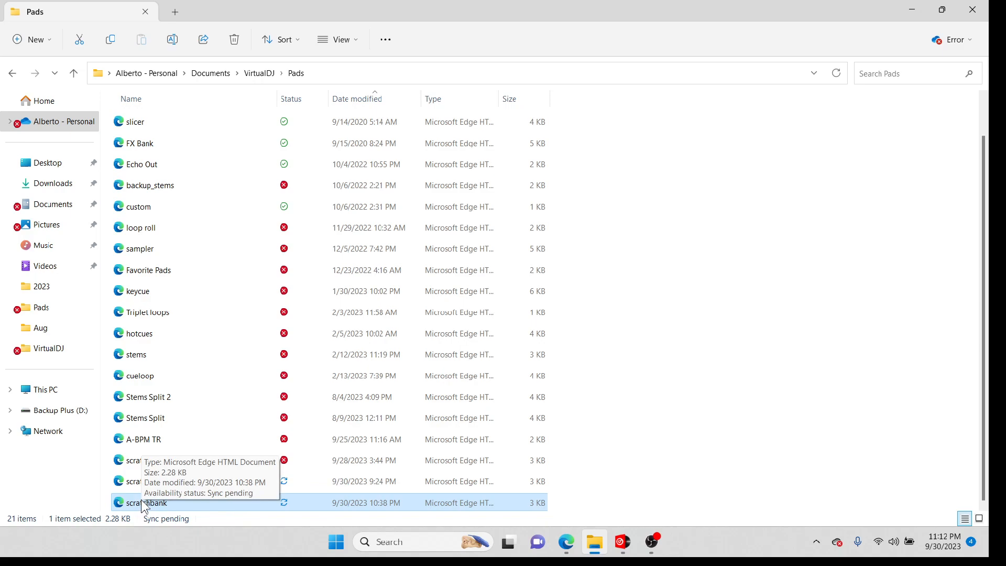
pyautogui.click(141, 502)
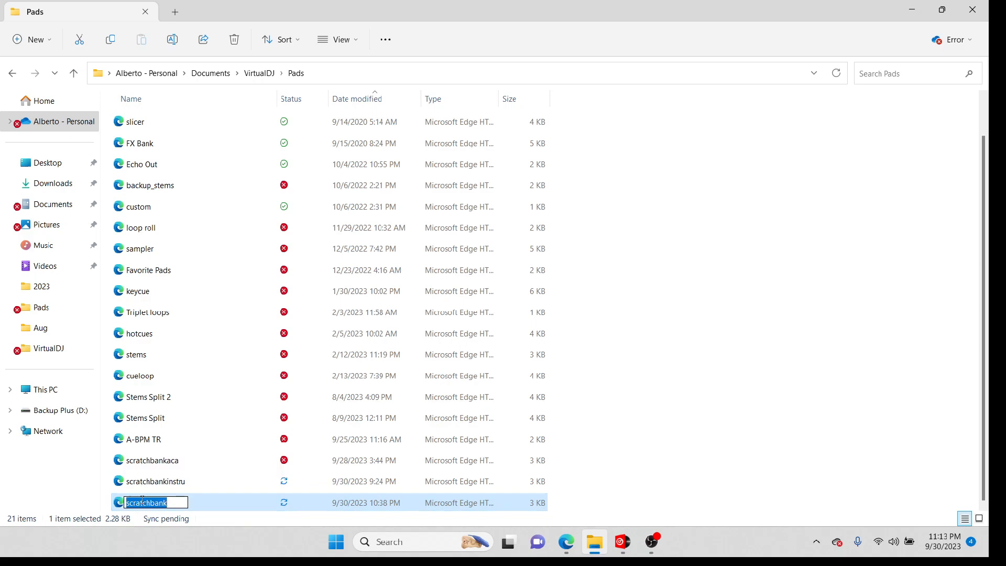
pyautogui.click(165, 482)
pyautogui.click(158, 502)
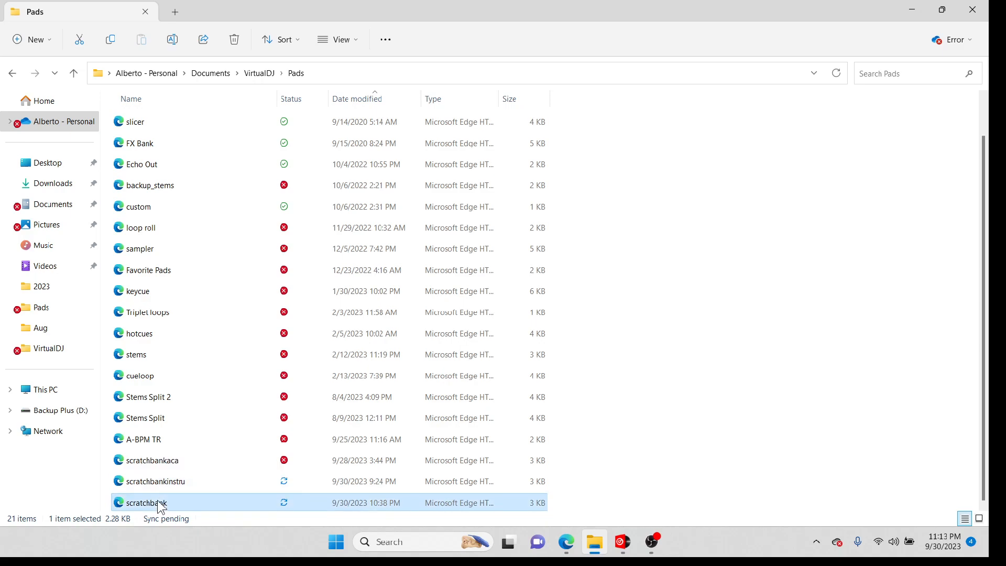
pyautogui.rightClick(161, 507)
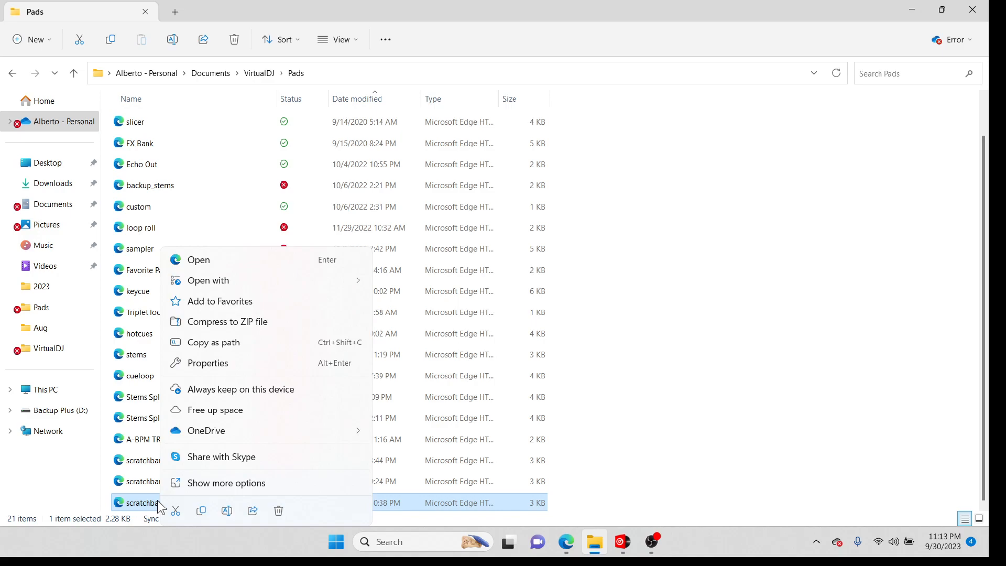
pyautogui.click(202, 514)
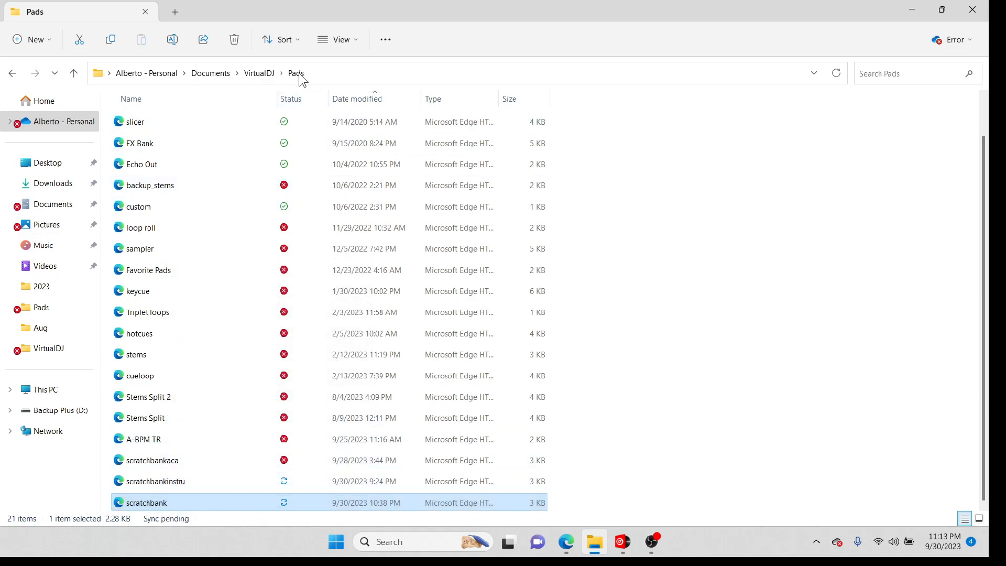
# Paste the copied scratchbank file into the Pads folder from the parent VirtualDJ folder, and reopen Pads.
pyautogui.click(262, 75)
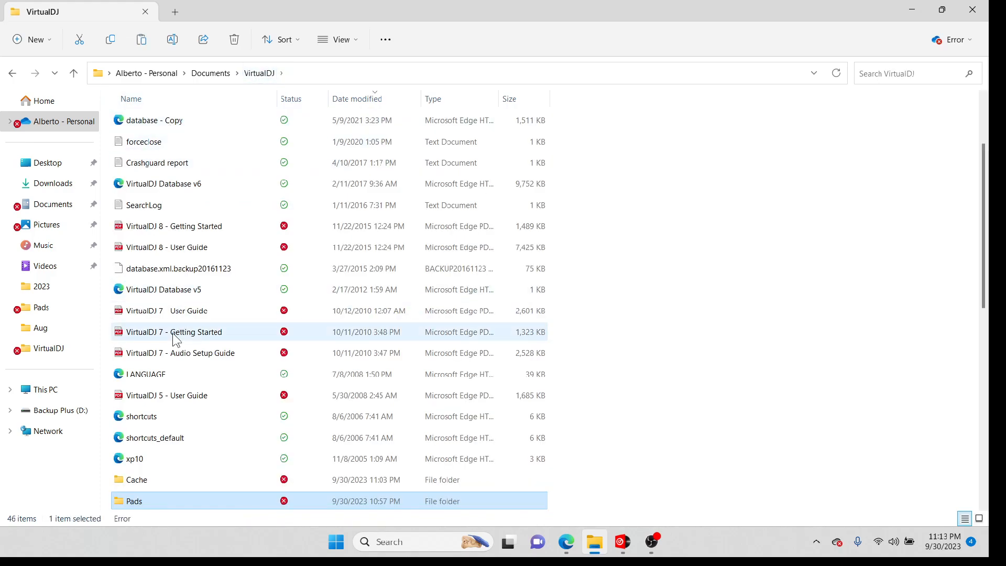
pyautogui.scroll(-4, 157, 399)
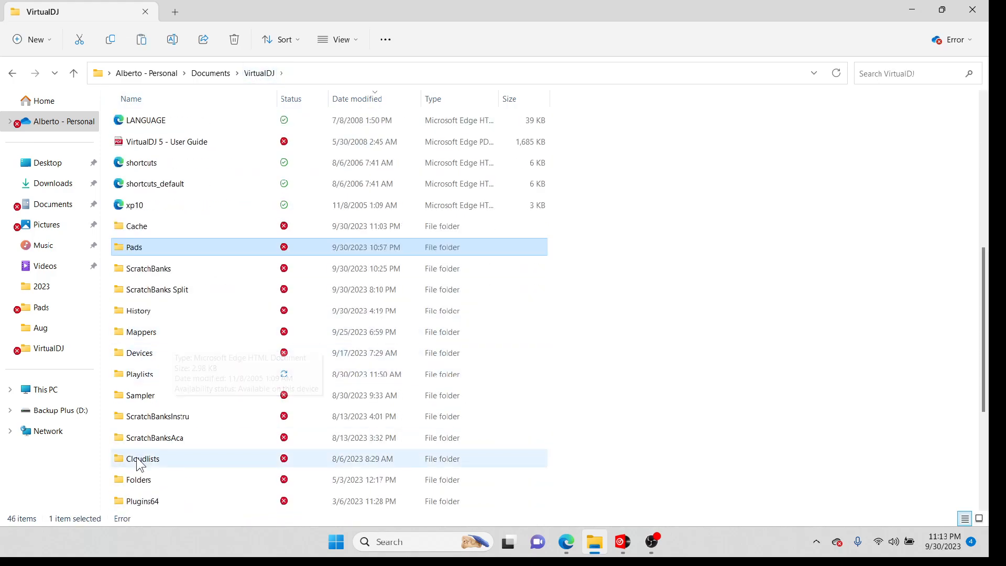
pyautogui.rightClick(134, 246)
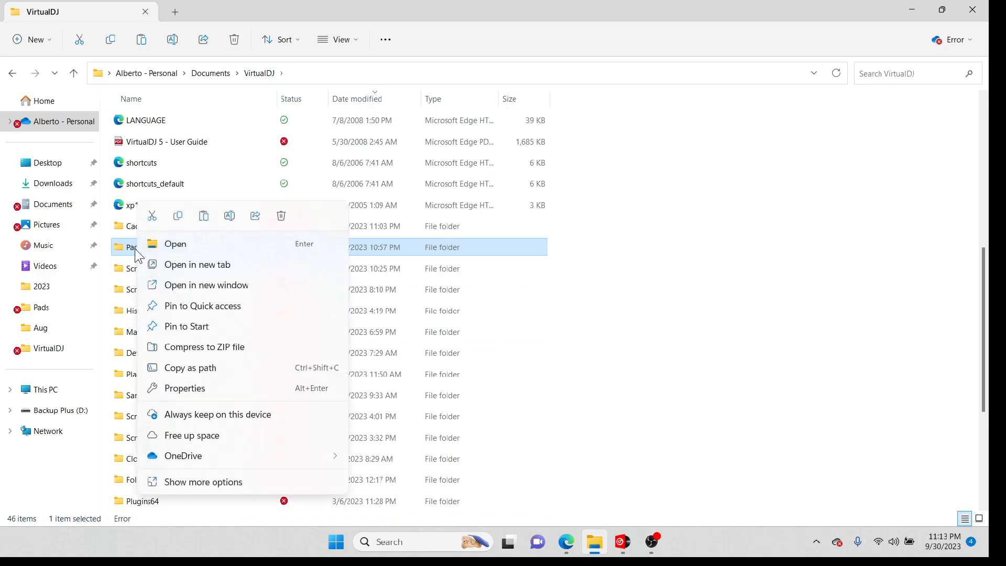
pyautogui.click(203, 215)
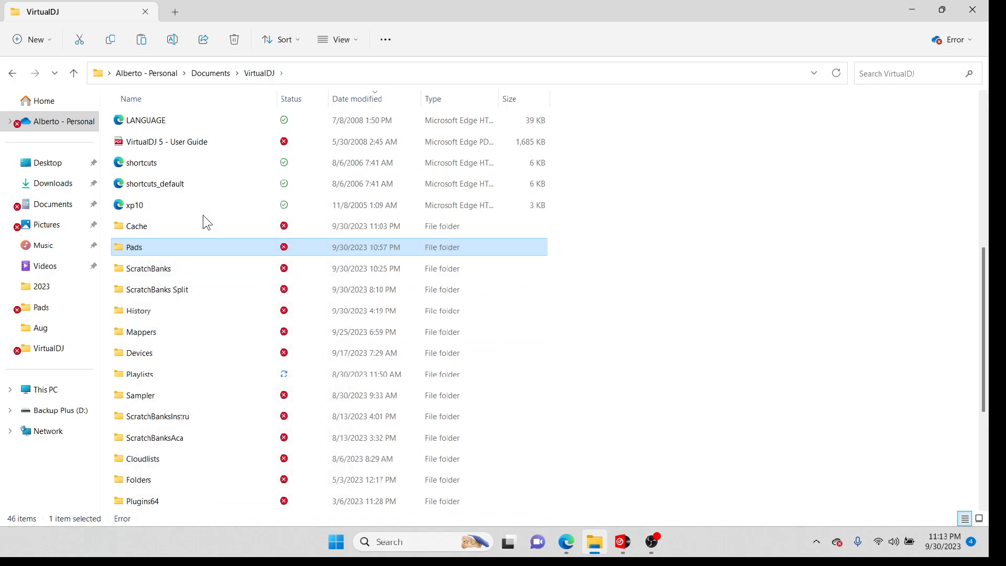
pyautogui.doubleClick(135, 248)
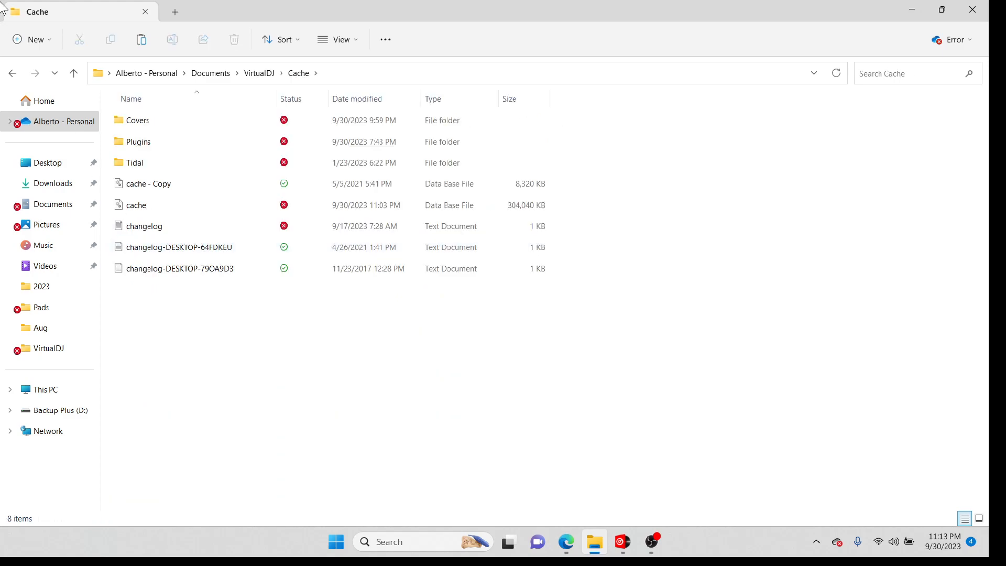
pyautogui.click(12, 73)
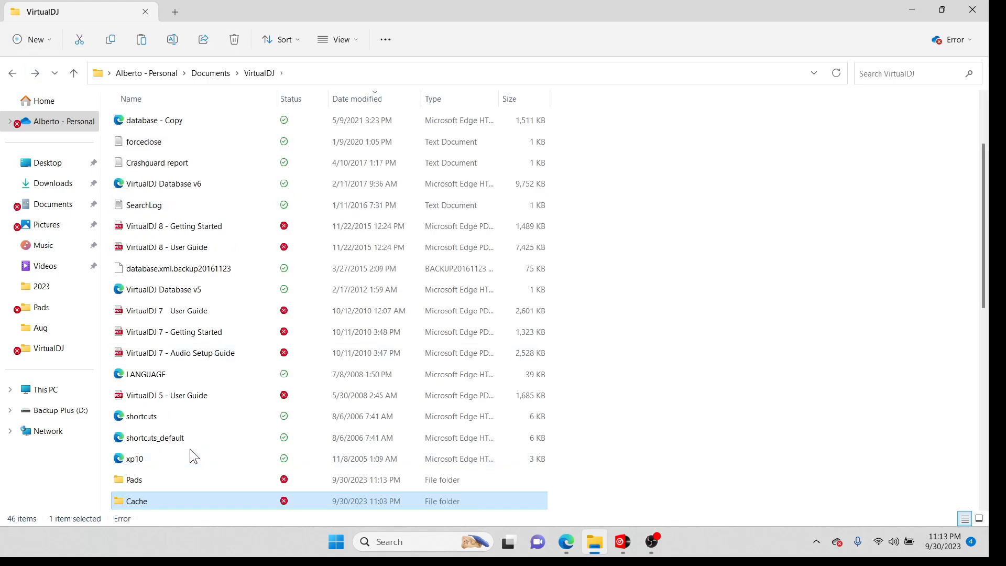
pyautogui.doubleClick(133, 481)
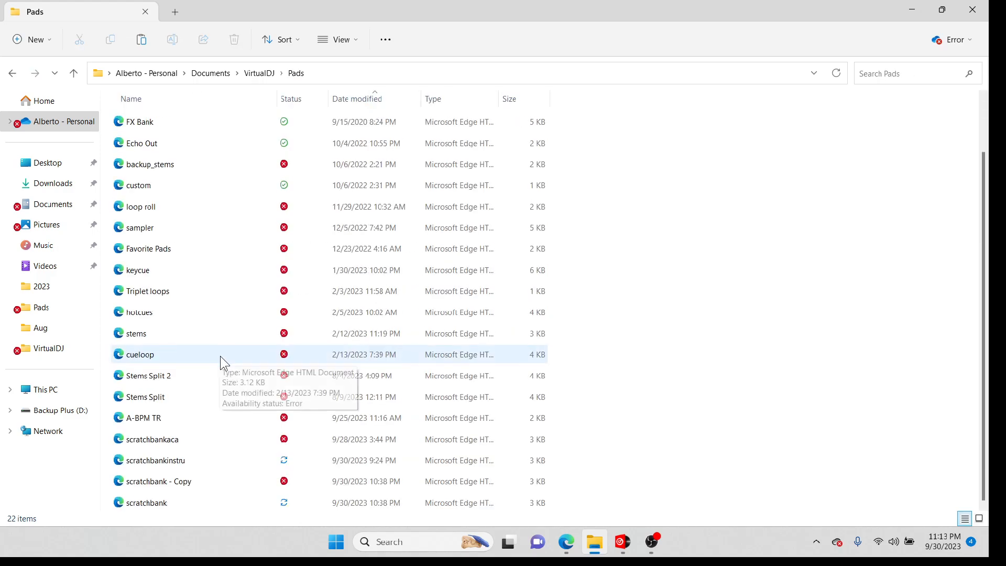
# Rename the pasted "scratchbank - Copy" file as "scratchbank split".
pyautogui.click(174, 483)
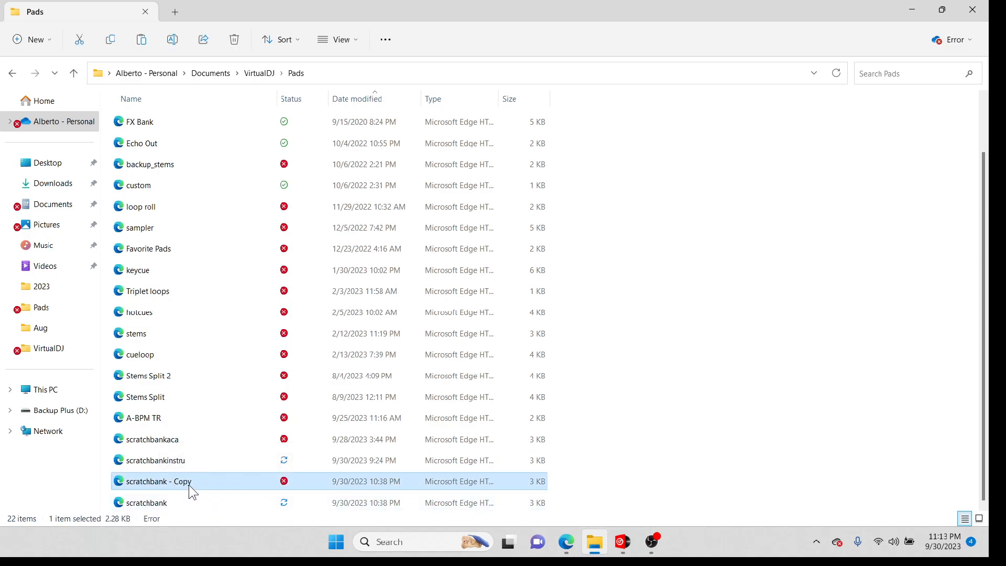
pyautogui.click(190, 485)
pyautogui.moveTo(198, 483); pyautogui.dragTo(172, 484)
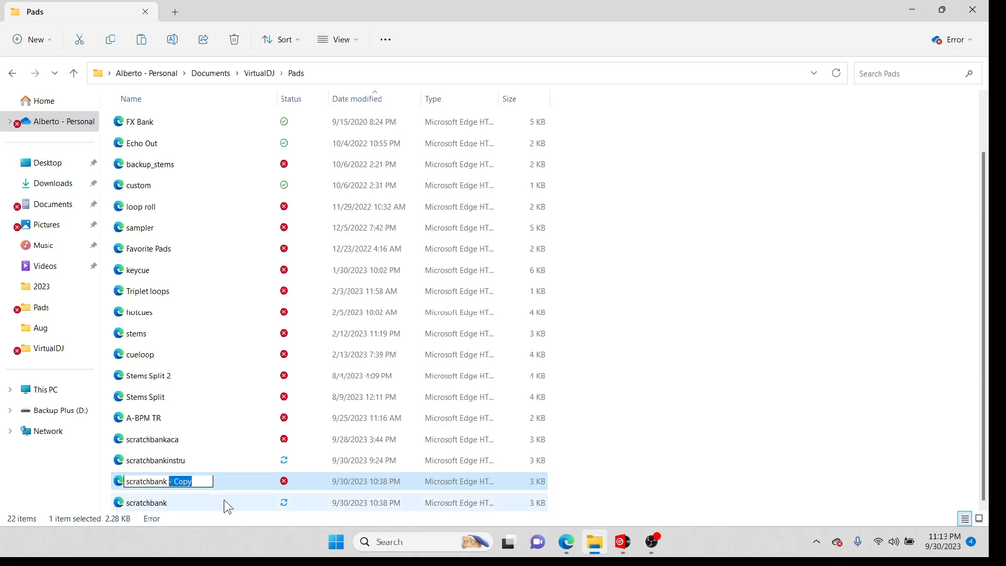
pyautogui.write('pligt')
pyautogui.press('BackSpace')
pyautogui.press('BackSpace')
pyautogui.press('BackSpace')
pyautogui.press('BackSpace')
pyautogui.press('BackSpace')
pyautogui.write('s')
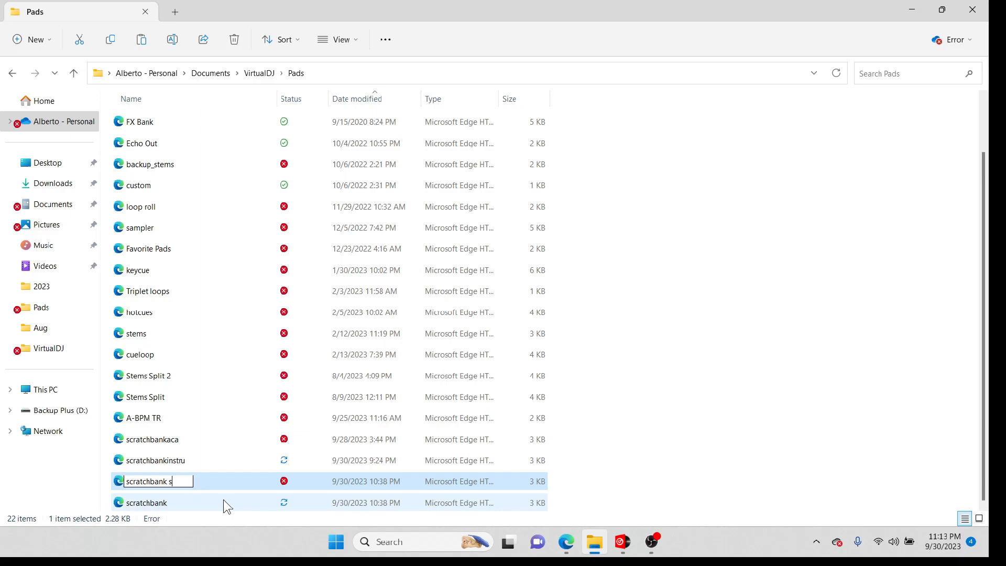
pyautogui.write('plit')
pyautogui.click(171, 460)
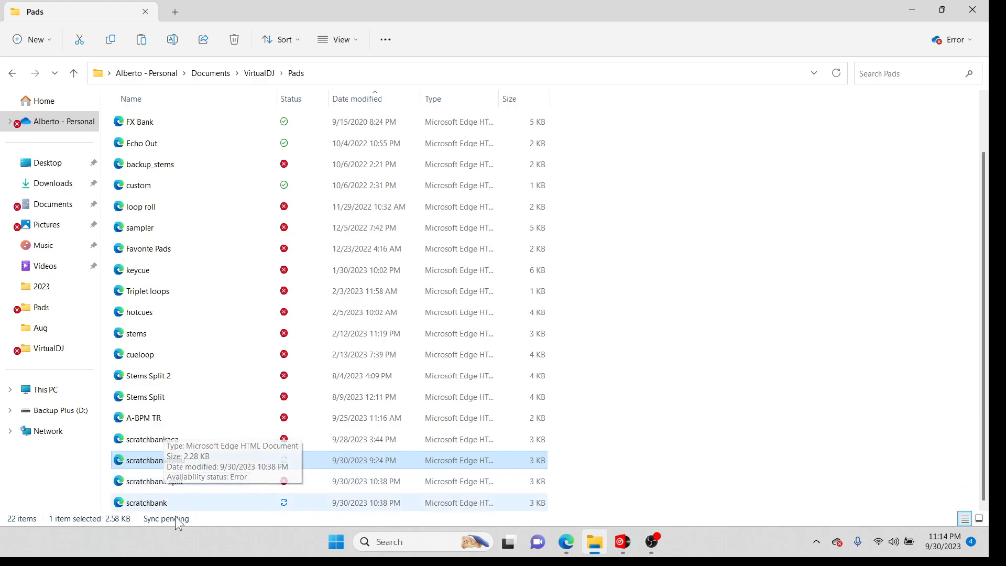
# Close File Explorer, return to VirtualDJ, and check deck A's list of available pad pages.
pyautogui.click(974, 10)
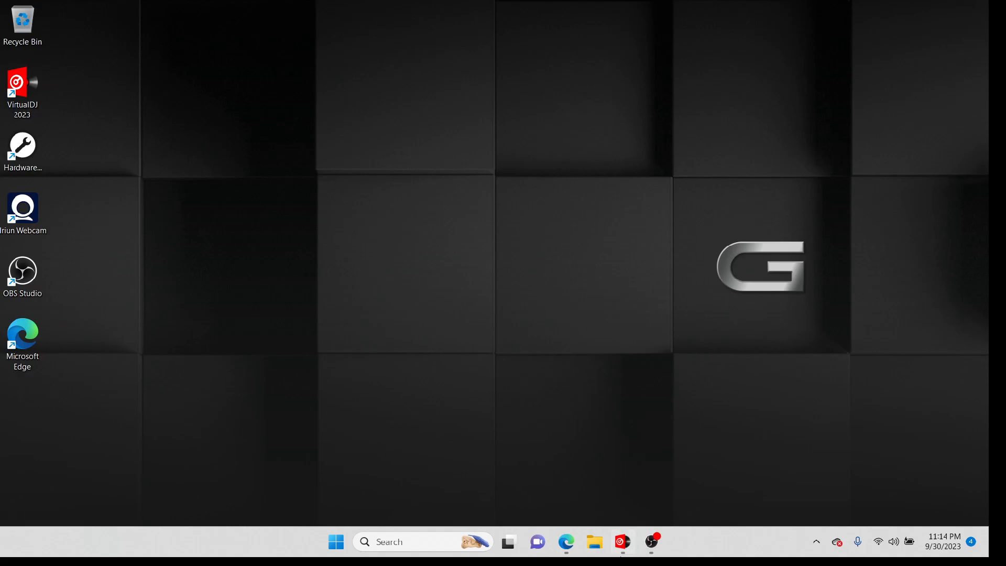
pyautogui.click(622, 542)
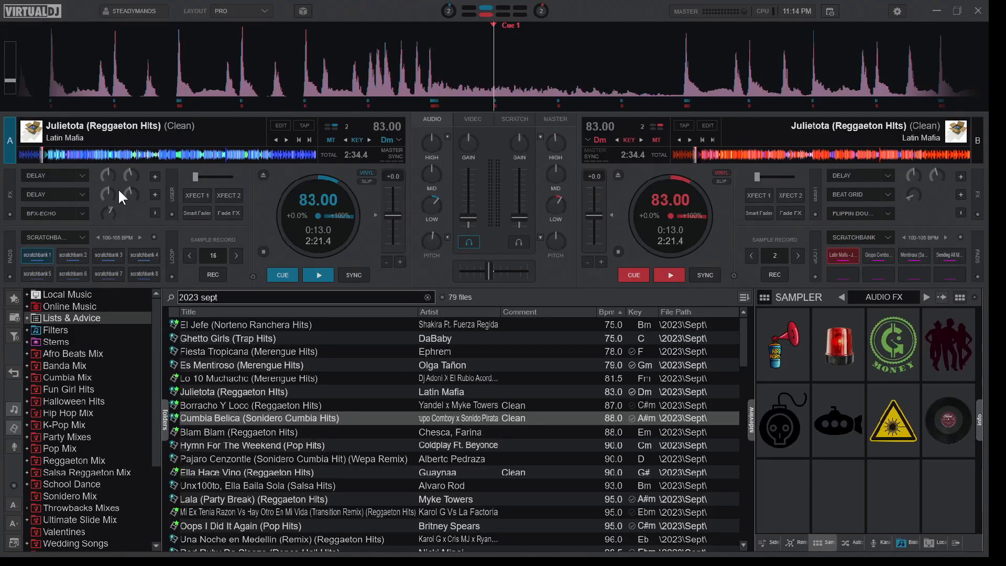
pyautogui.click(82, 236)
pyautogui.scroll(-3, 146, 313)
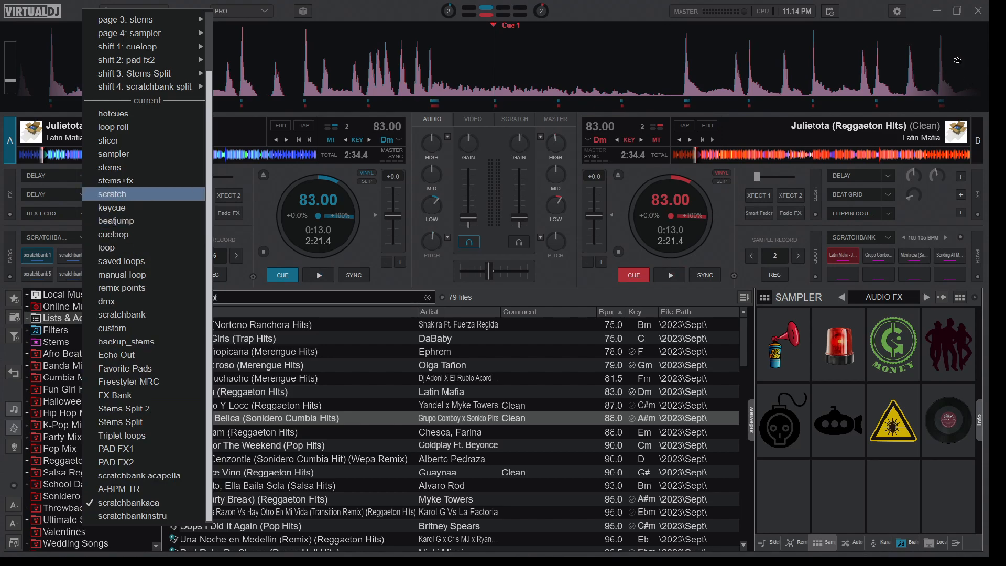
# Close VirtualDJ and launch it again to reload the pad pages.
pyautogui.click(979, 10)
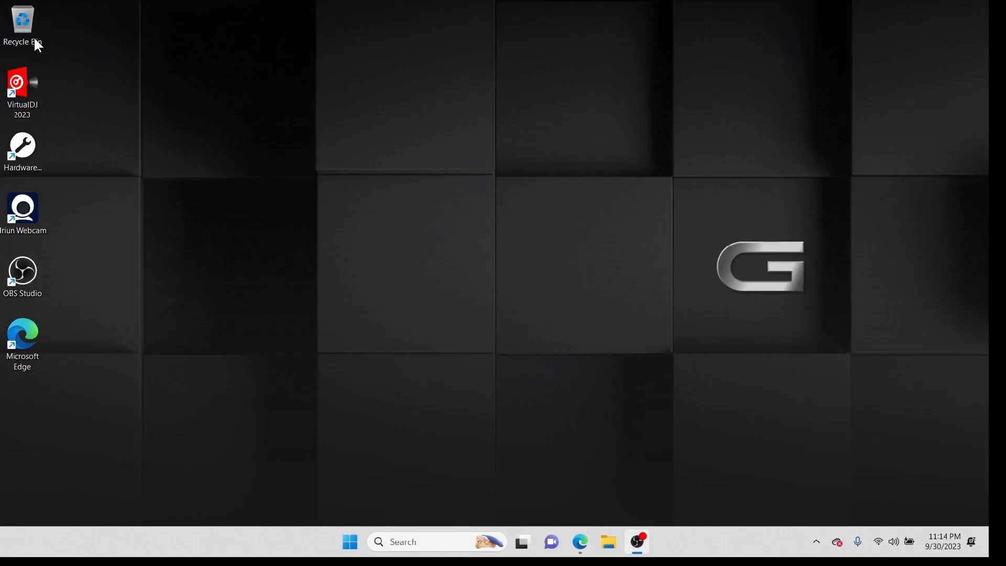
pyautogui.doubleClick(19, 81)
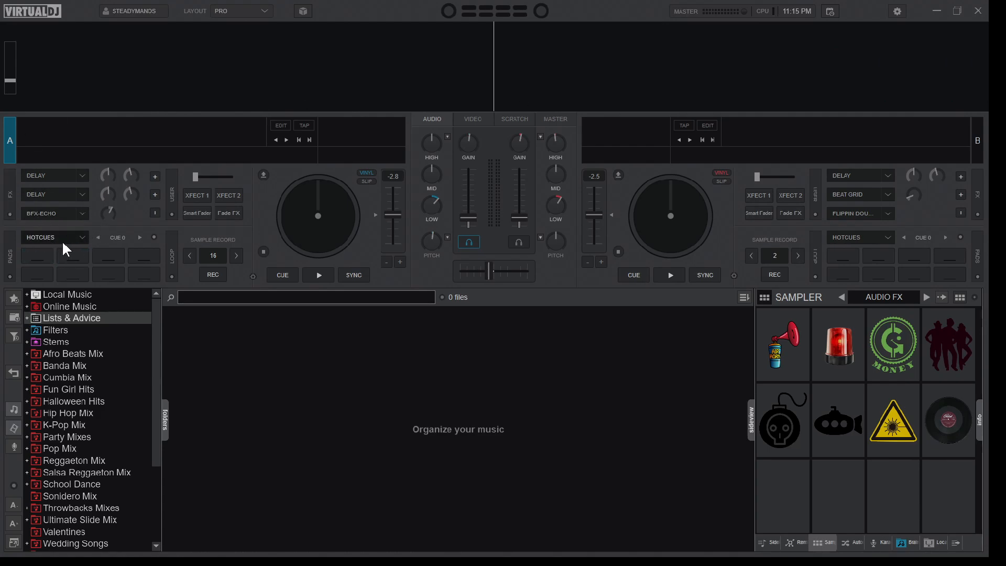
# Switch deck A's pads to the scratchbank split page and open that page in the pads editor.
pyautogui.click(83, 235)
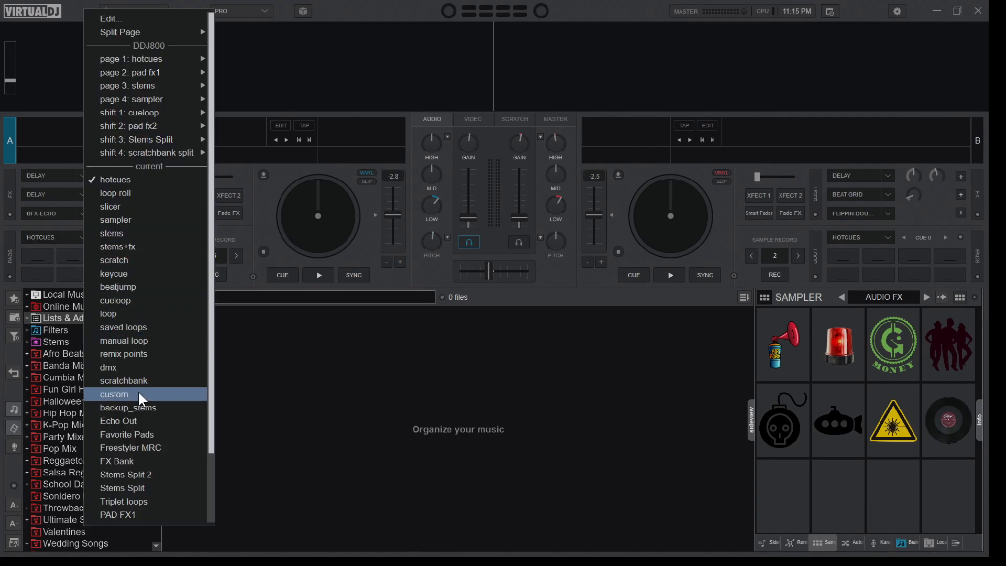
pyautogui.scroll(-2, 142, 404)
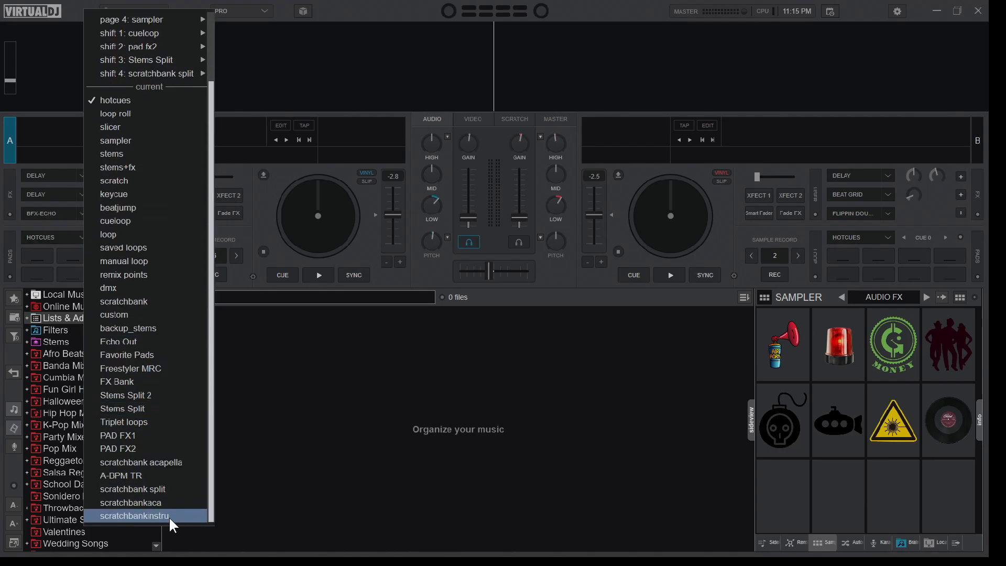
pyautogui.click(130, 489)
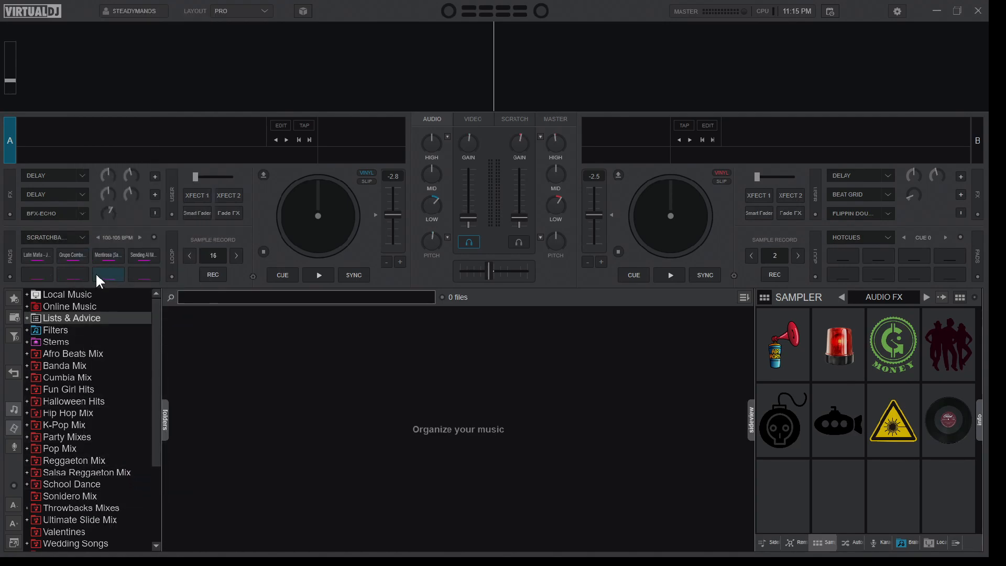
pyautogui.click(83, 234)
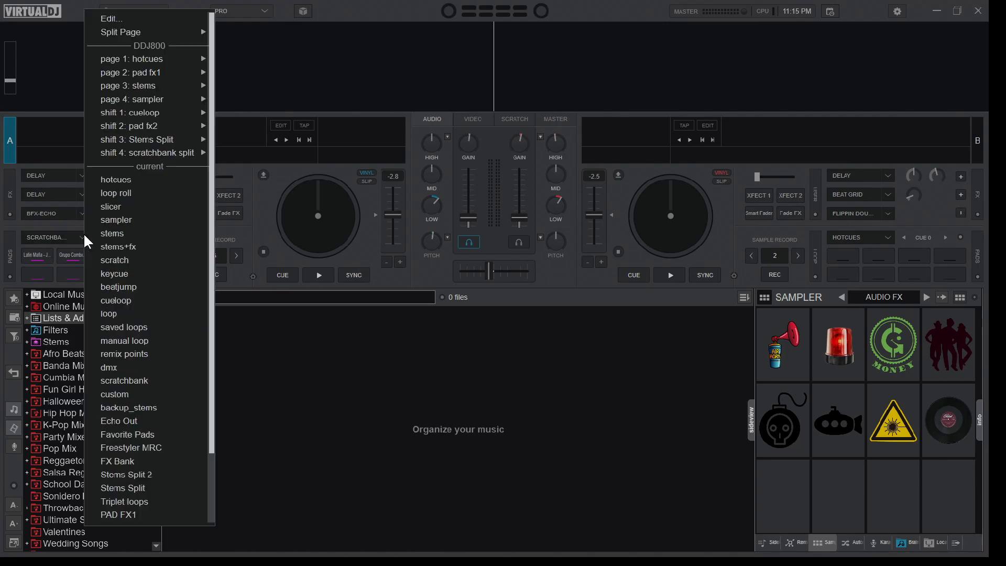
pyautogui.click(140, 20)
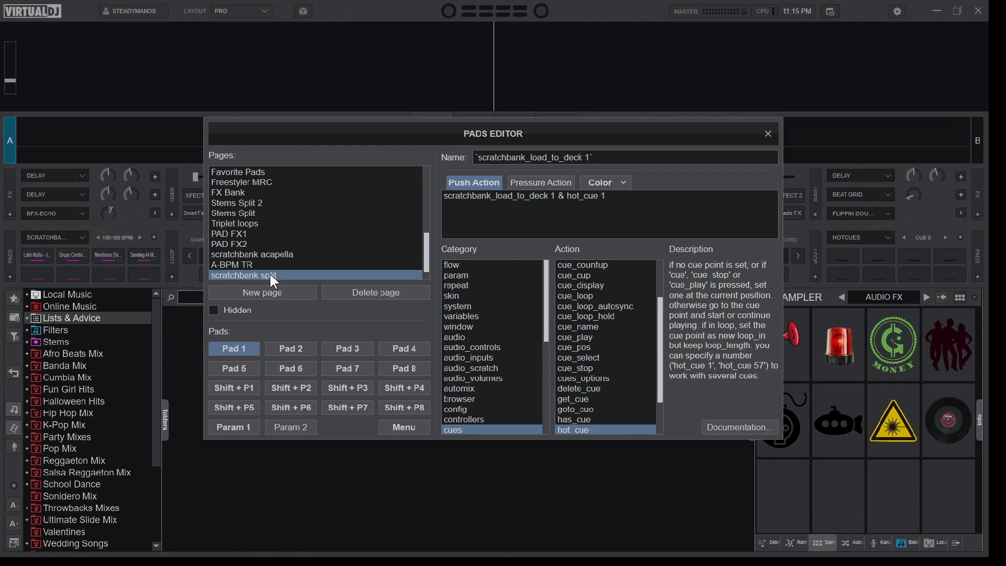
# Examine the scratchbank_load_to_deck and hot_cue parts of Pad 1's push action on the scratchbank split page.
pyautogui.click(576, 206)
pyautogui.click(451, 193)
pyautogui.moveTo(666, 203); pyautogui.dragTo(617, 196)
pyautogui.click(617, 195)
pyautogui.click(531, 227)
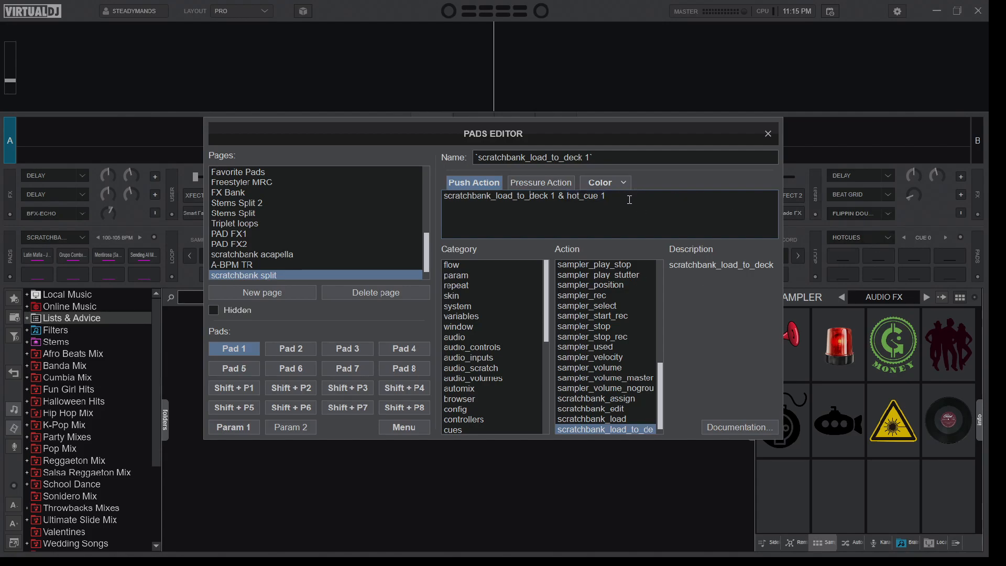
pyautogui.moveTo(629, 203); pyautogui.dragTo(566, 200)
pyautogui.click(605, 198)
# Go through the remaining pads up to Pad 8 and compare their names and push actions with Pad 1's.
pyautogui.click(299, 348)
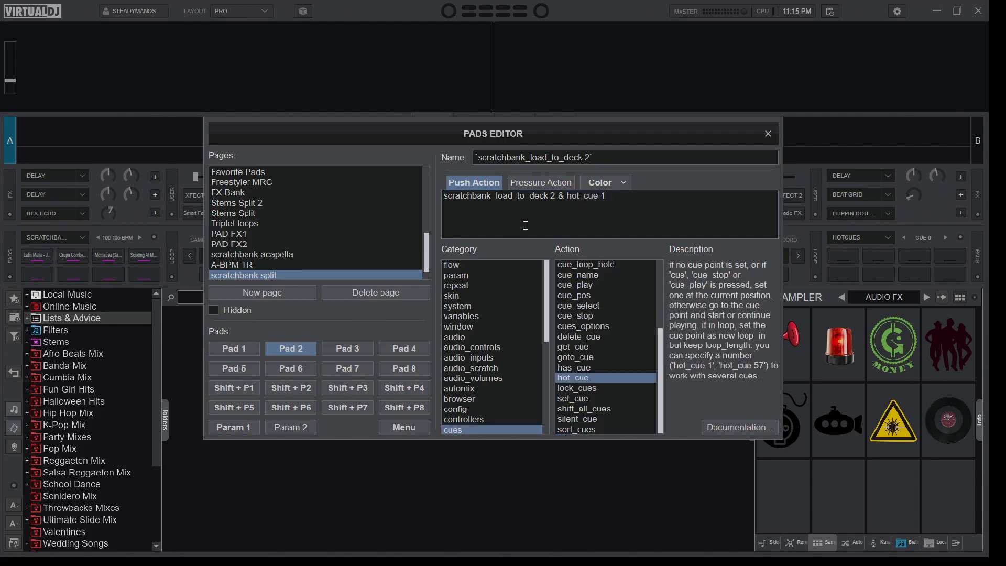
pyautogui.doubleClick(547, 196)
pyautogui.click(580, 200)
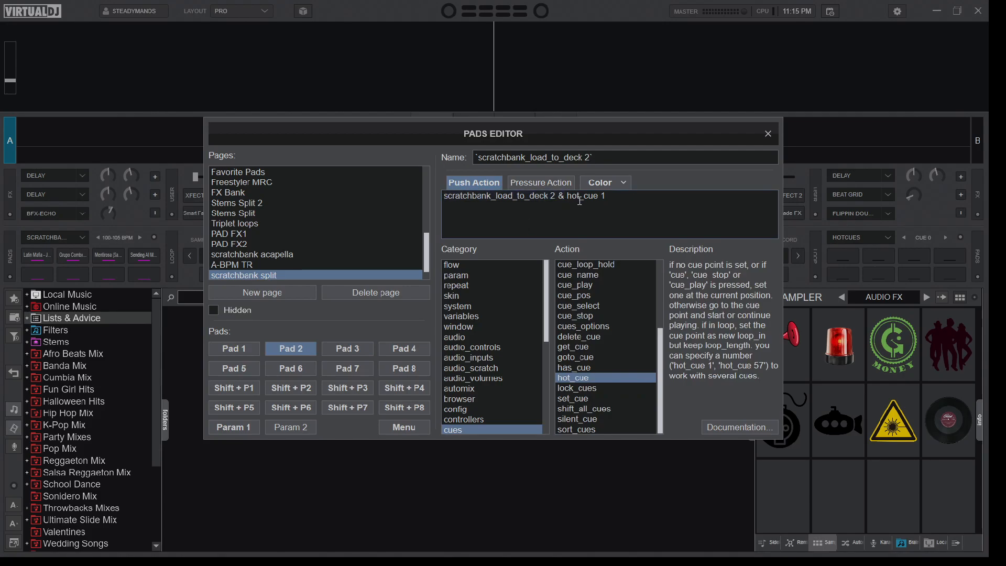
pyautogui.click(358, 343)
pyautogui.doubleClick(551, 197)
pyautogui.click(618, 198)
pyautogui.click(410, 347)
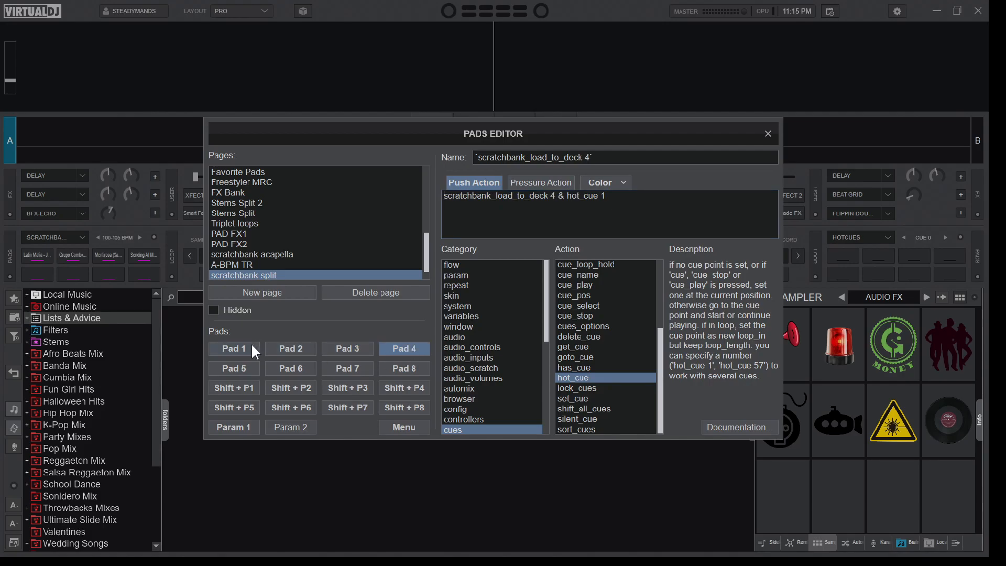
pyautogui.click(229, 347)
pyautogui.click(291, 347)
pyautogui.click(348, 347)
pyautogui.click(414, 350)
pyautogui.click(234, 367)
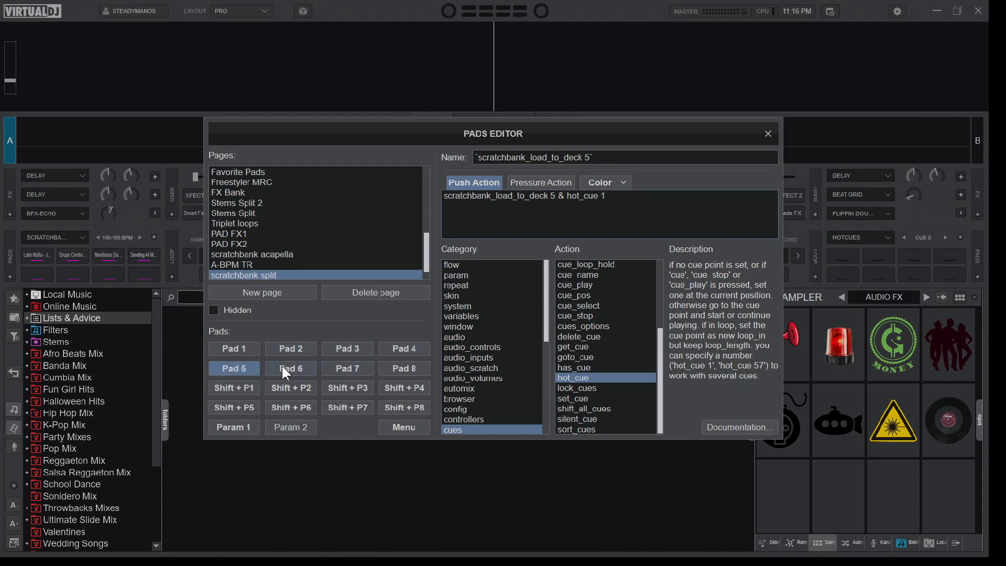
pyautogui.click(284, 367)
pyautogui.click(348, 367)
pyautogui.click(401, 366)
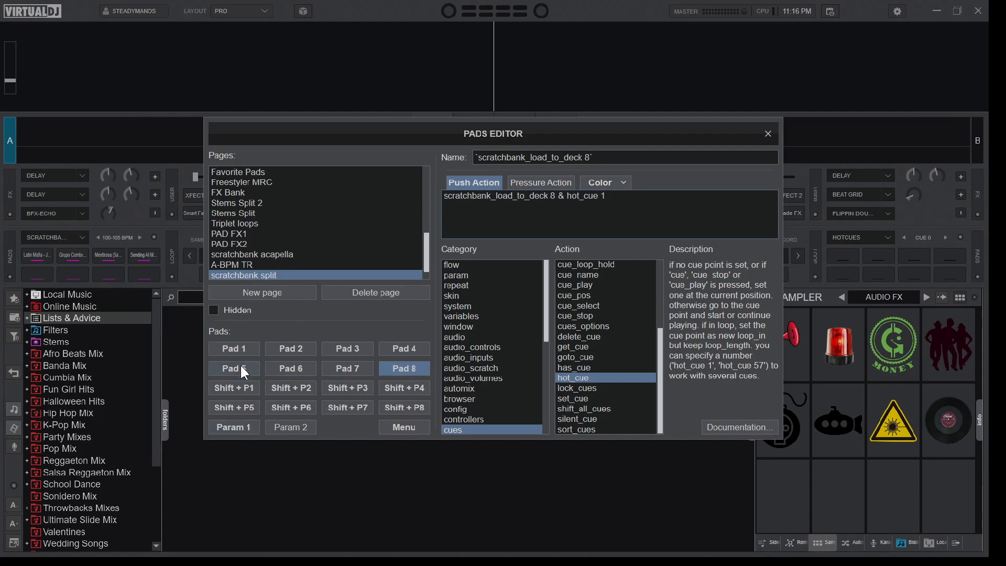
pyautogui.click(235, 348)
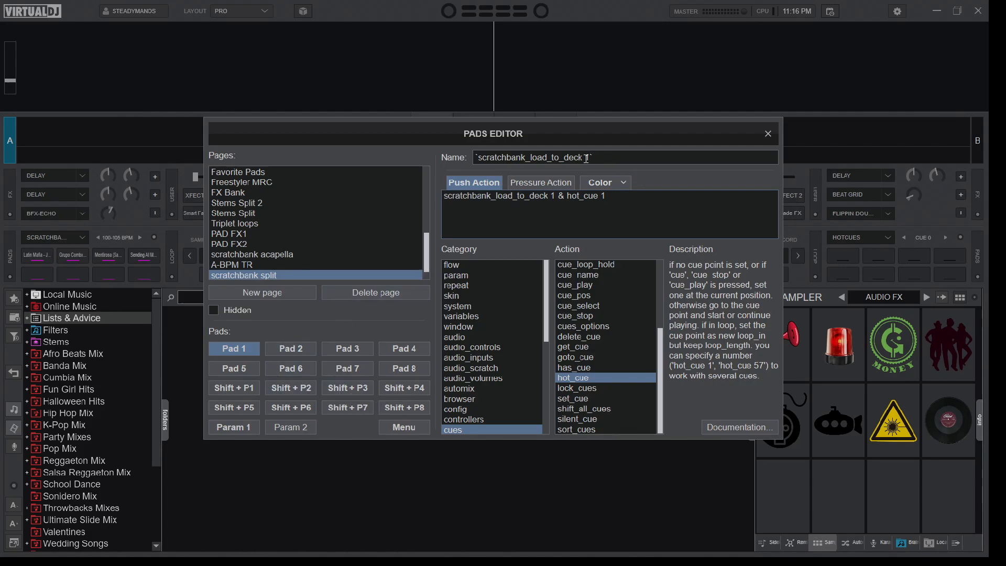
pyautogui.click(297, 351)
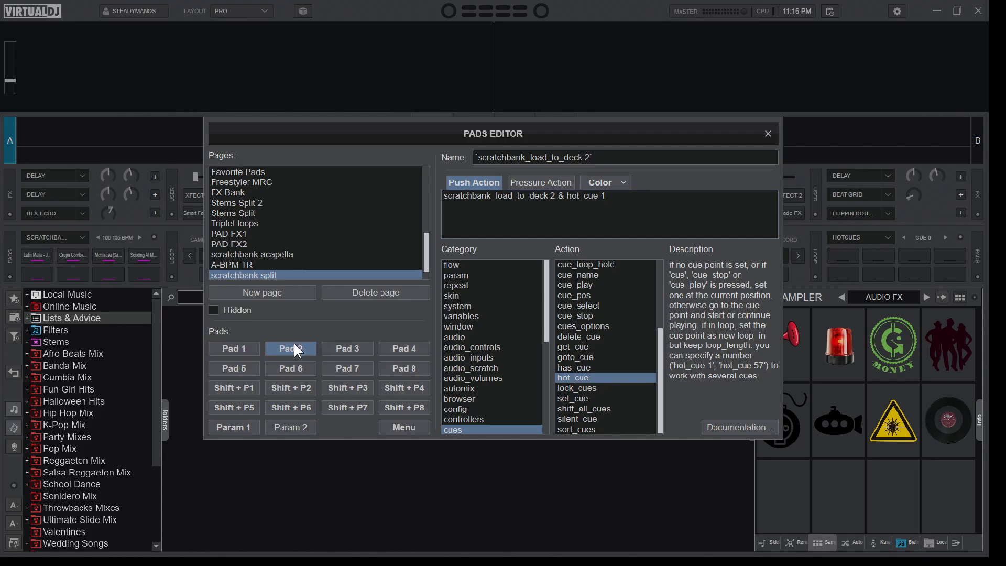
# Rename Pad 1 as "scratchbank split 1", keeping the enclosing backticks, and copy the whole name.
pyautogui.click(235, 342)
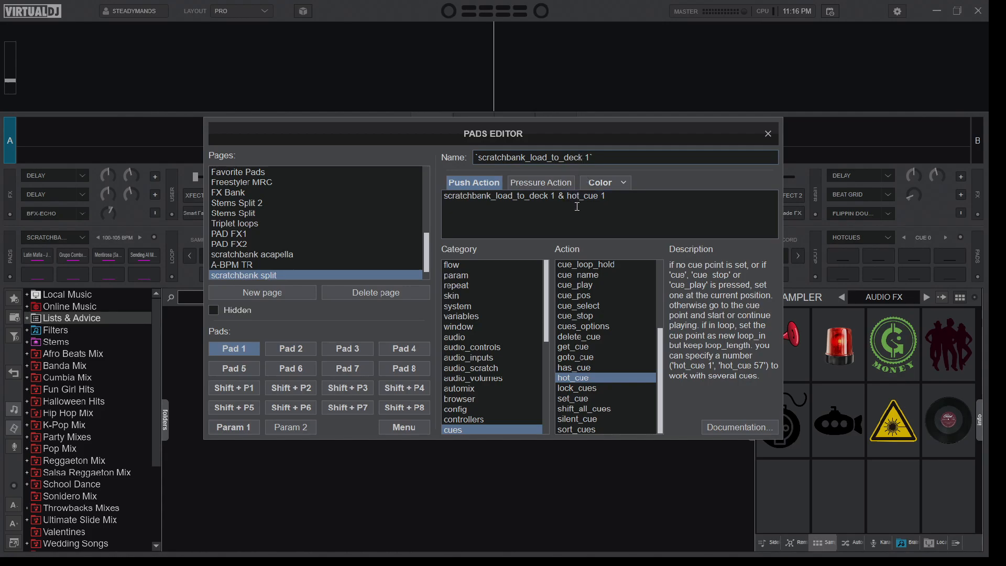
pyautogui.press('BackSpace')
pyautogui.press('BackSpace')
pyautogui.press('BackSpace')
pyautogui.press('BackSpace')
pyautogui.press('BackSpace')
pyautogui.press('BackSpace')
pyautogui.press('BackSpace')
pyautogui.press('BackSpace')
pyautogui.press('BackSpace')
pyautogui.press('BackSpace')
pyautogui.press('BackSpace')
pyautogui.press('BackSpace')
pyautogui.press('BackSpace')
pyautogui.write('split')
pyautogui.moveTo(554, 157); pyautogui.dragTo(452, 157)
pyautogui.hotkey('ctrl', 'c')
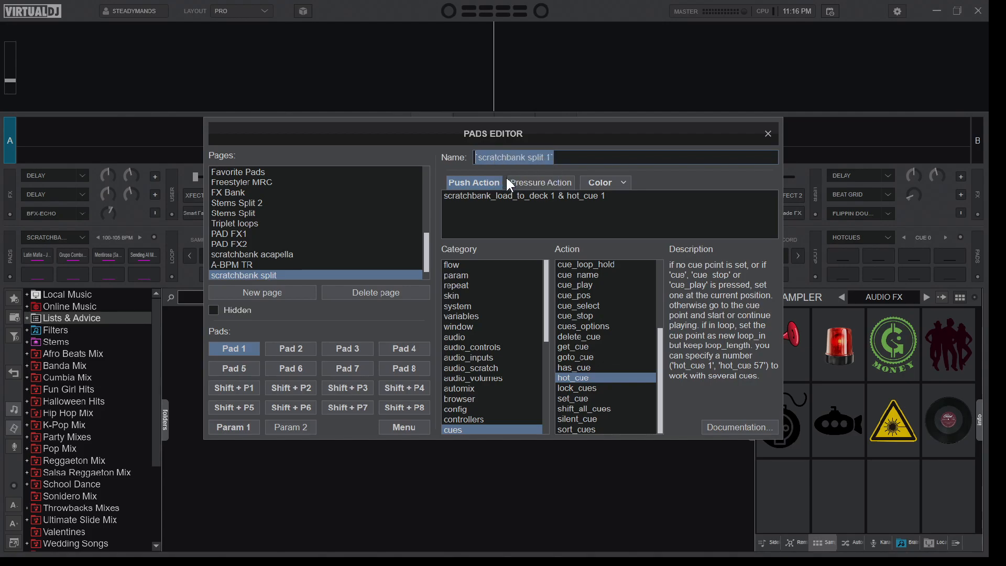
# Replace Pad 2's name with the copied one and change its number so it reads "scratchbank split 2".
pyautogui.click(291, 350)
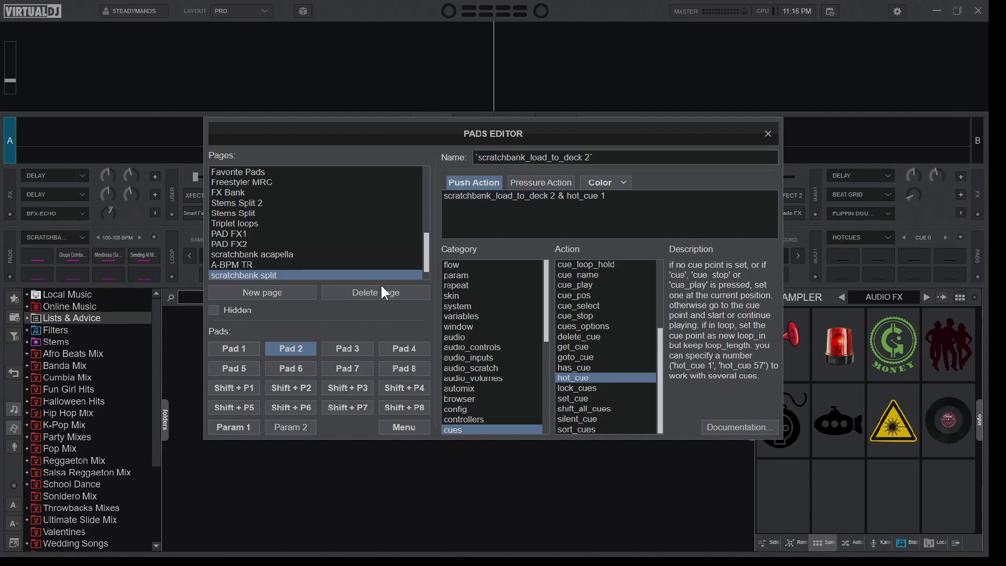
pyautogui.moveTo(598, 158); pyautogui.dragTo(469, 161)
pyautogui.rightClick(495, 157)
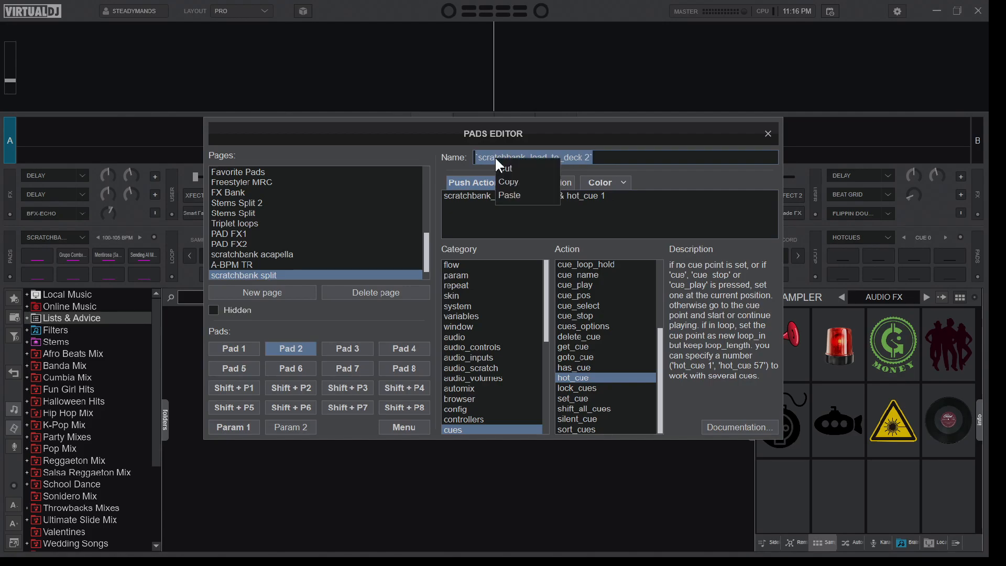
pyautogui.click(510, 190)
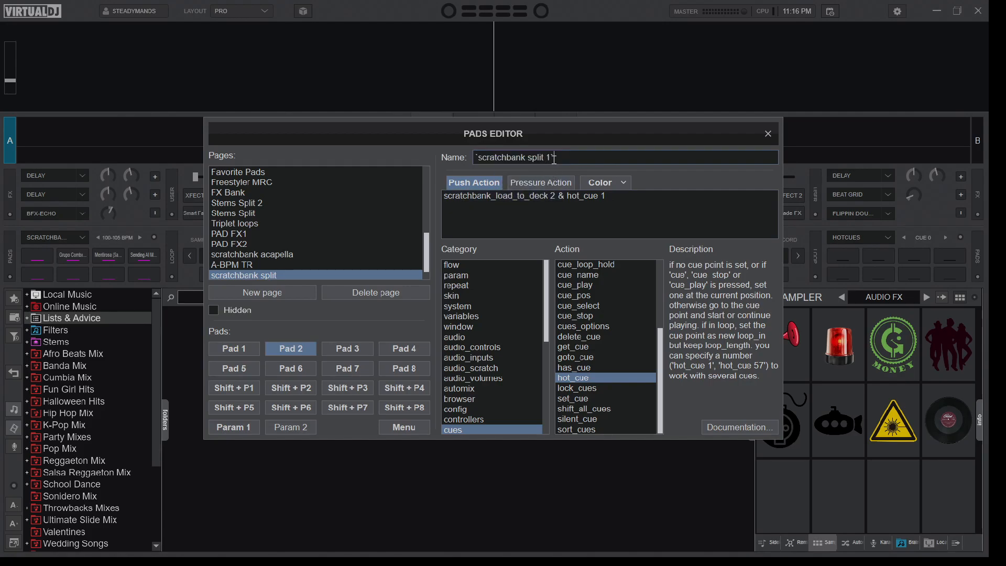
pyautogui.moveTo(606, 196); pyautogui.dragTo(565, 196)
pyautogui.press('BackSpace')
pyautogui.write('2`')
# Replace Pad 3's name with the copied one and change its number so it reads "scratchbank split 3".
pyautogui.click(342, 347)
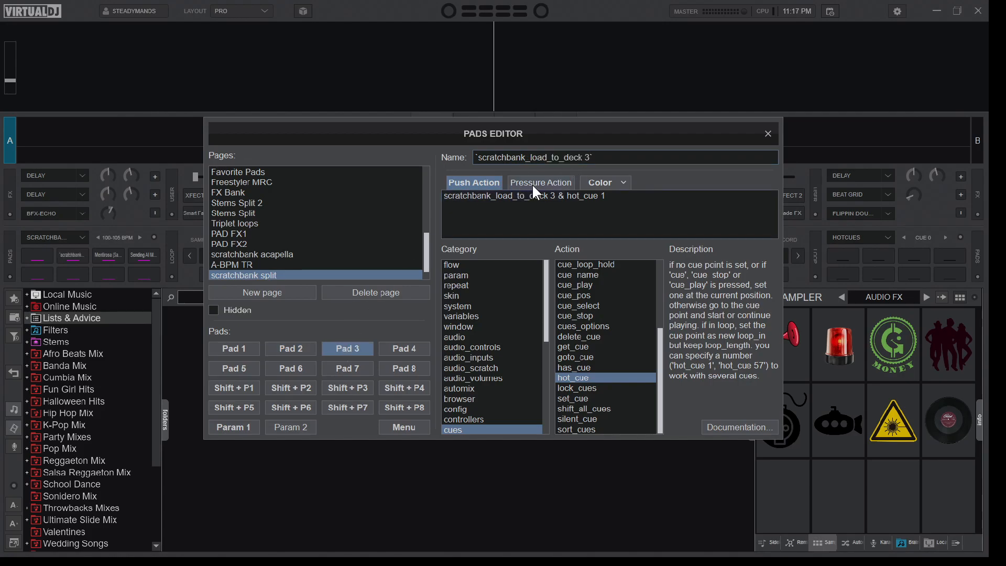
pyautogui.moveTo(593, 159); pyautogui.dragTo(462, 154)
pyautogui.rightClick(492, 155)
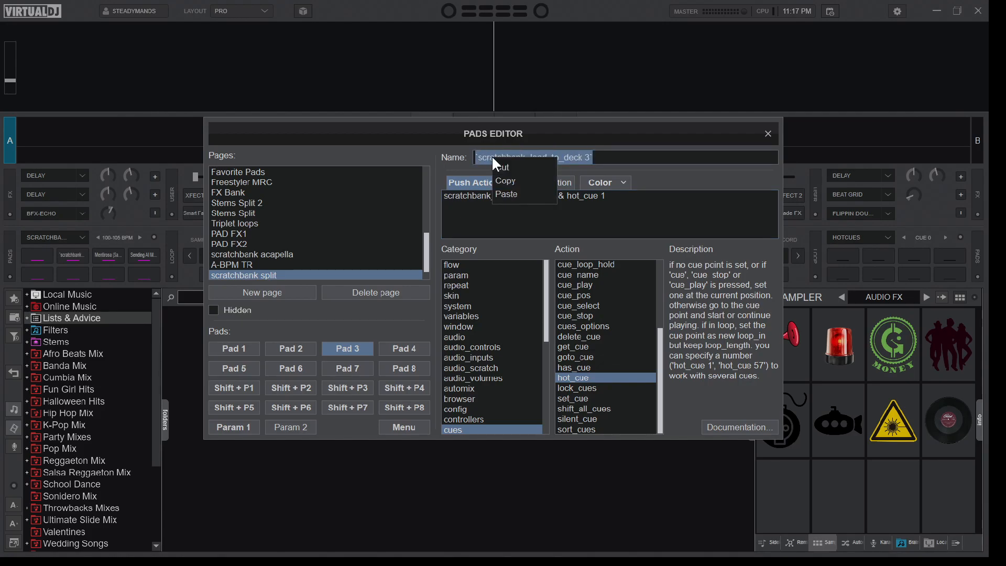
pyautogui.click(510, 196)
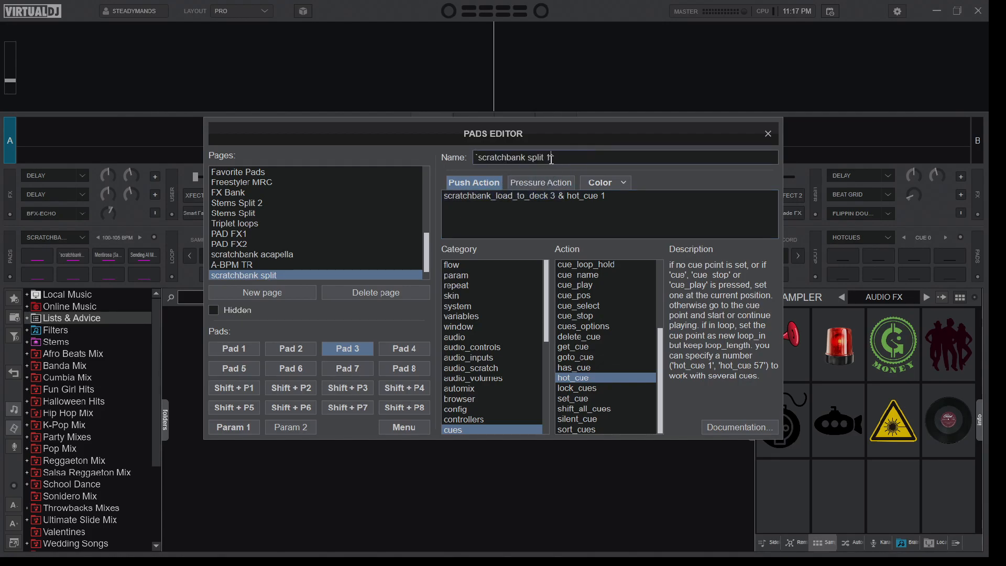
pyautogui.moveTo(444, 196); pyautogui.dragTo(562, 192)
pyautogui.press('BackSpace')
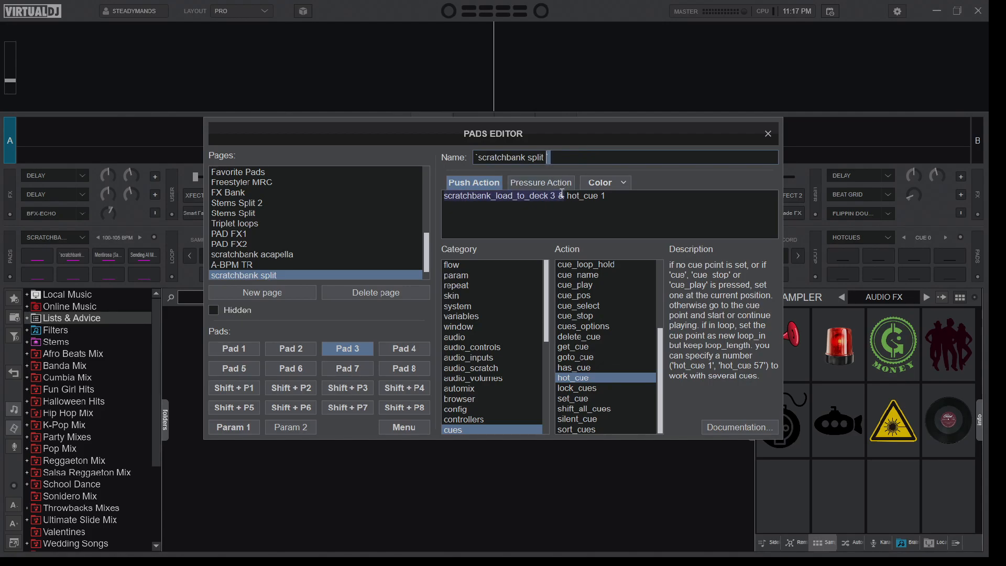
pyautogui.write('3')
pyautogui.click(641, 228)
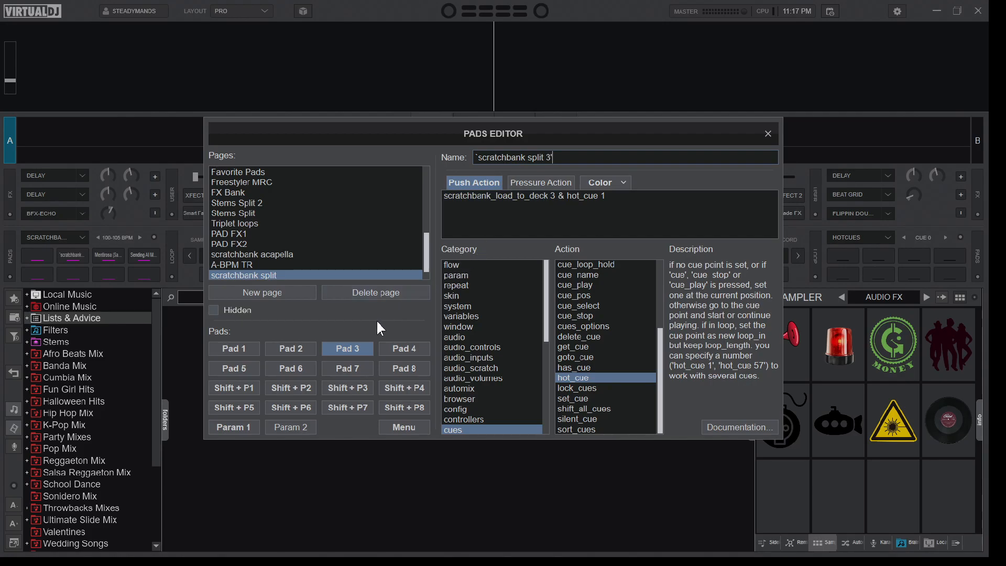
# Replace Pad 4's name with the copied one and change its number so it reads "scratchbank split 4".
pyautogui.click(406, 350)
pyautogui.moveTo(602, 158); pyautogui.dragTo(445, 155)
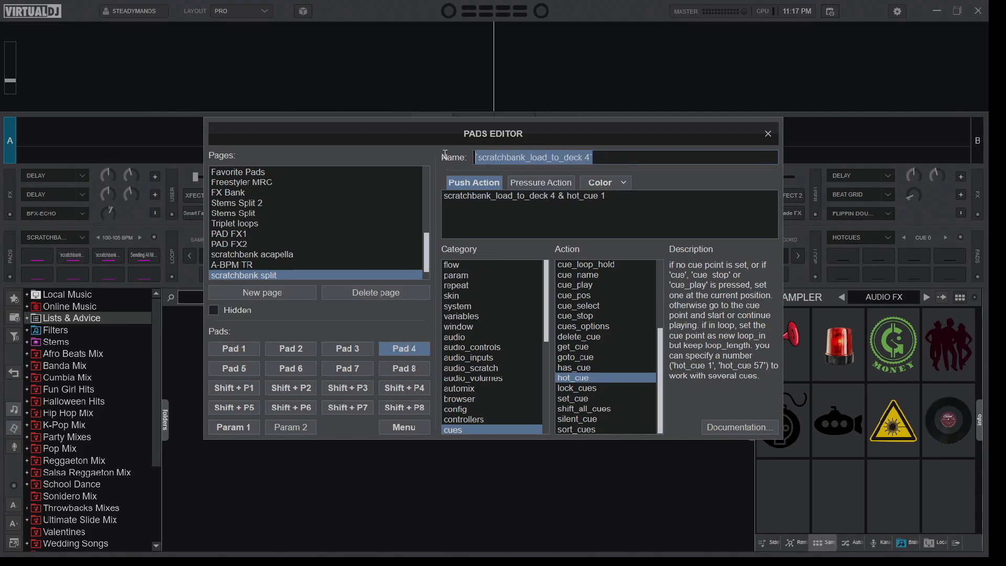
pyautogui.rightClick(495, 157)
pyautogui.click(514, 190)
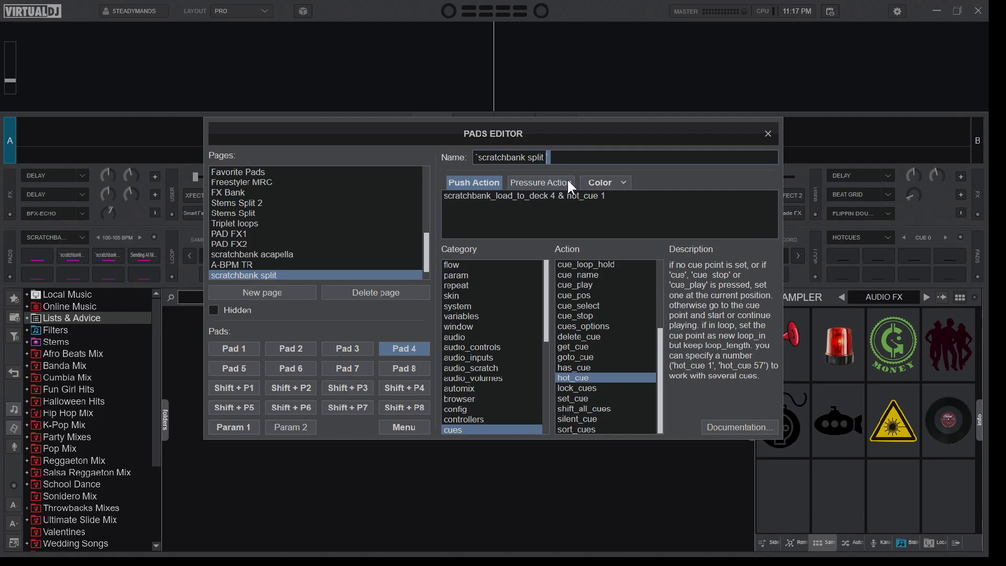
pyautogui.write('4`')
# Replace Pad 5's name with the copied scratchbank split name and change its number to match the pad.
pyautogui.click(243, 367)
pyautogui.moveTo(592, 158); pyautogui.dragTo(468, 162)
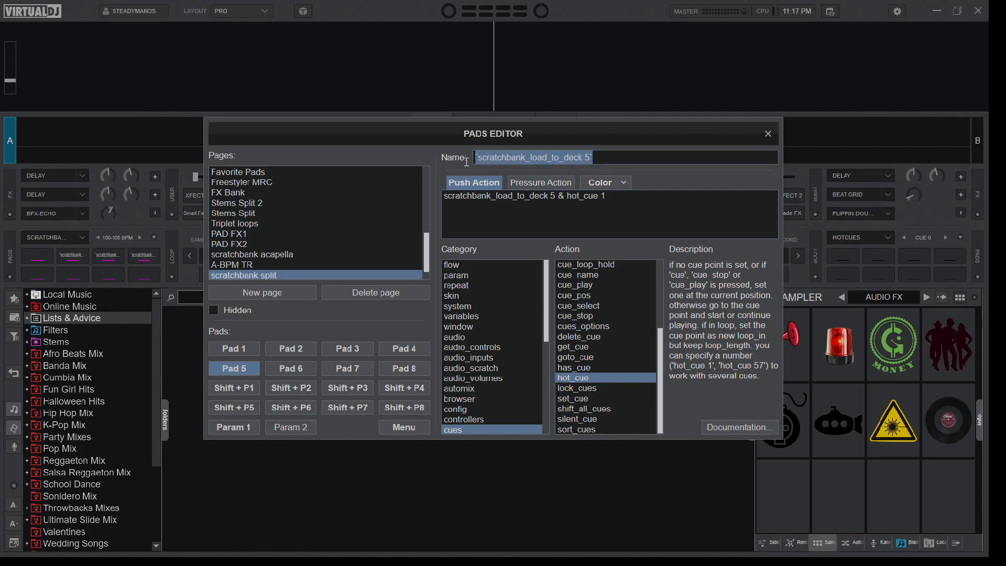
pyautogui.rightClick(509, 160)
pyautogui.click(518, 192)
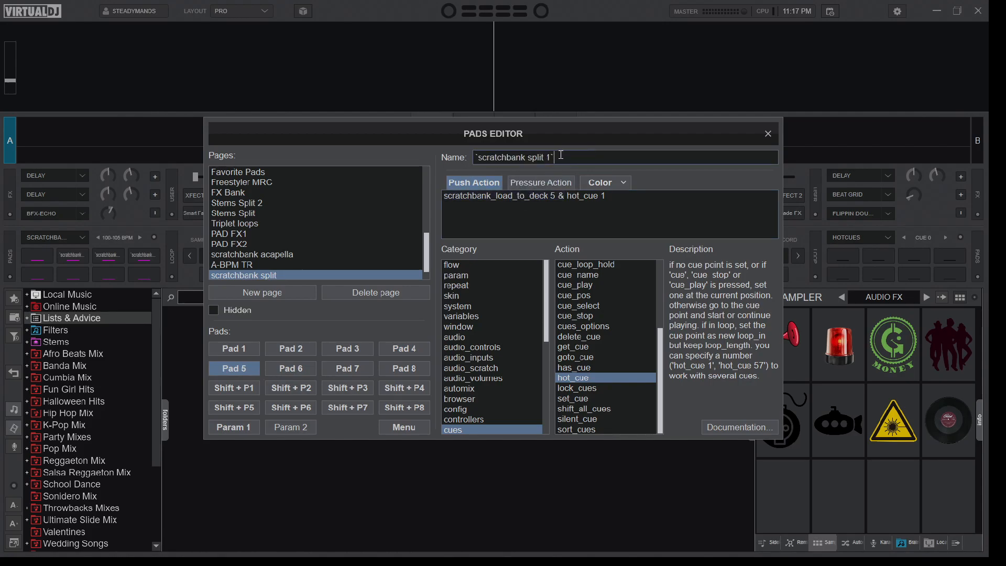
pyautogui.moveTo(561, 155); pyautogui.dragTo(549, 157)
# Replace Pad 6's name with the copied one and change its number so it reads "scratchbank split 6".
pyautogui.click(291, 369)
pyautogui.moveTo(599, 163); pyautogui.dragTo(476, 158)
pyautogui.rightClick(499, 157)
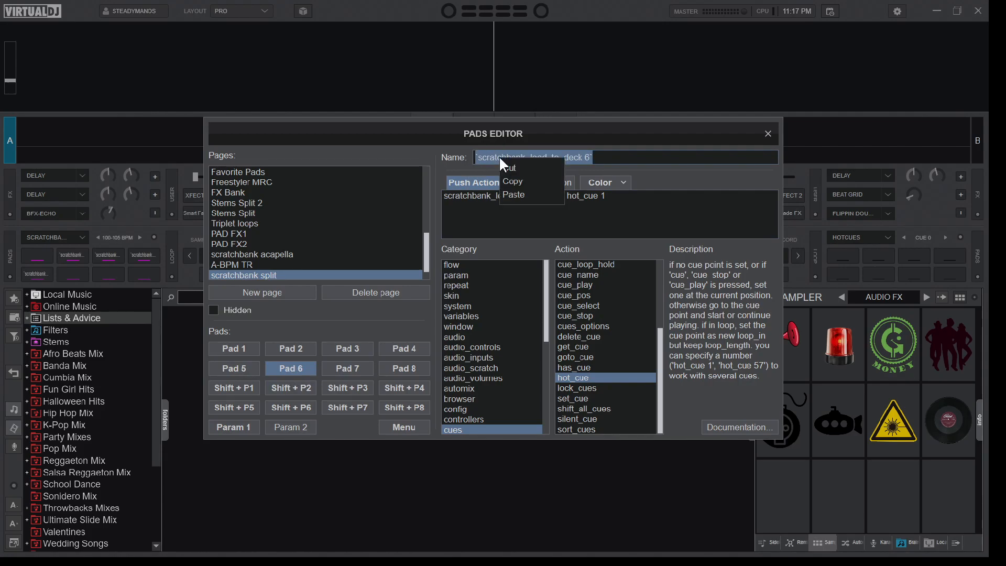
pyautogui.click(514, 195)
pyautogui.doubleClick(550, 157)
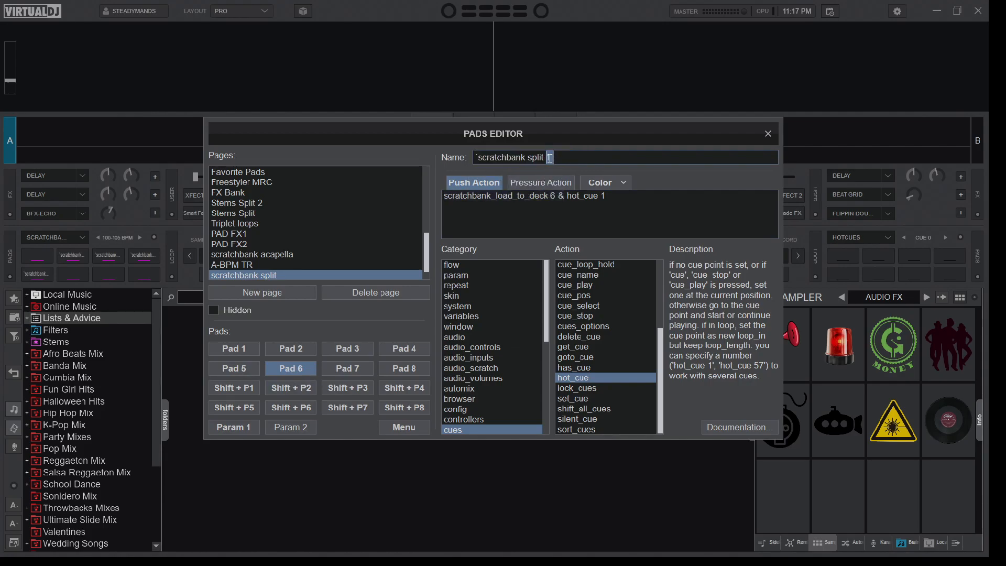
pyautogui.write('6')
# Replace Pad 7's name with the copied one and change its number so it reads "scratchbank split 7".
pyautogui.click(349, 366)
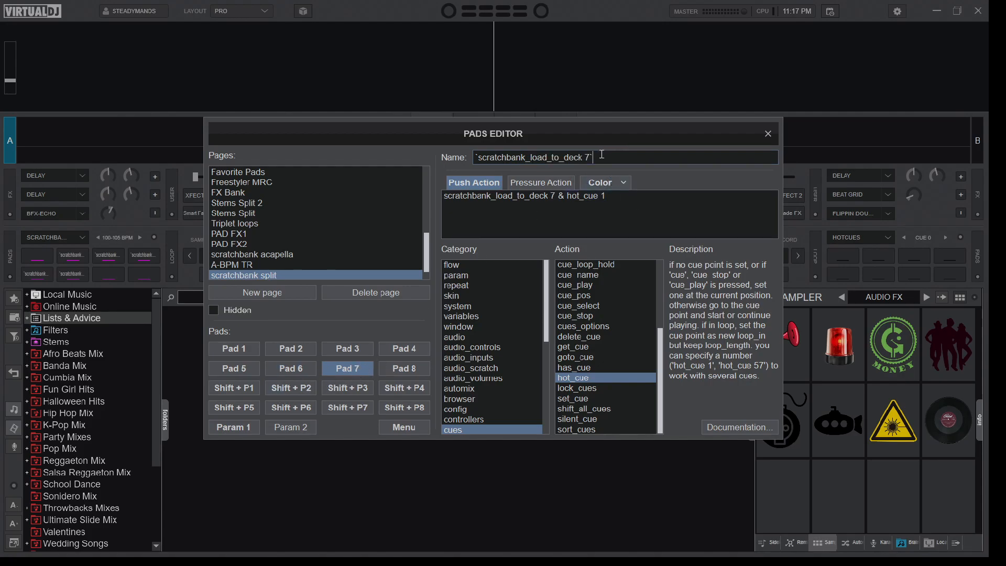
pyautogui.moveTo(602, 157); pyautogui.dragTo(453, 160)
pyautogui.rightClick(487, 156)
pyautogui.click(507, 193)
pyautogui.moveTo(563, 156); pyautogui.dragTo(549, 156)
pyautogui.write('7')
# Replace Pad 8's name with the copied one and change its number so it reads "scratchbank split 8".
pyautogui.click(408, 370)
pyautogui.moveTo(593, 158); pyautogui.dragTo(475, 158)
pyautogui.rightClick(486, 159)
pyautogui.click(501, 196)
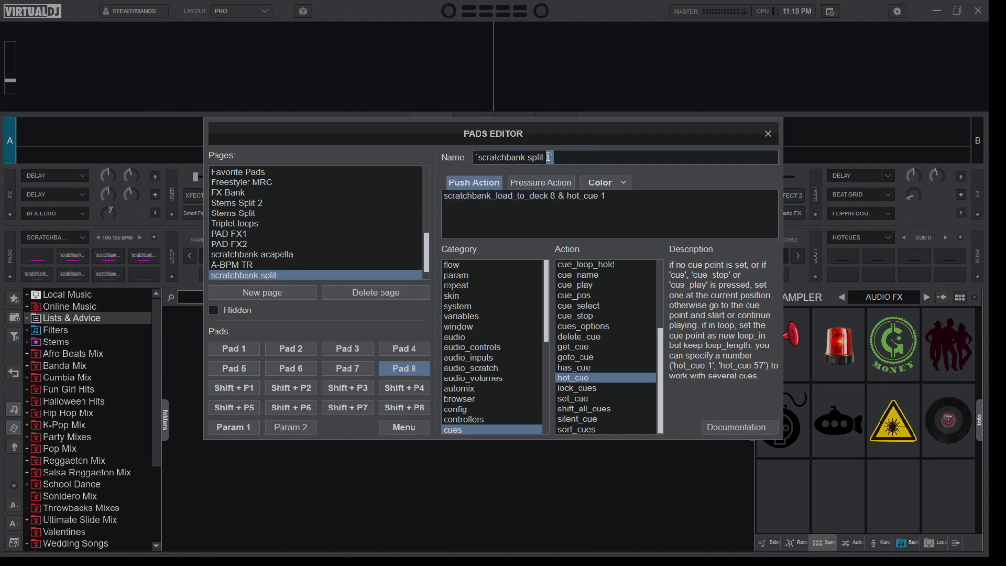
pyautogui.write('8`')
# Check the new names and the push actions of Pads 1 through 4.
pyautogui.click(244, 348)
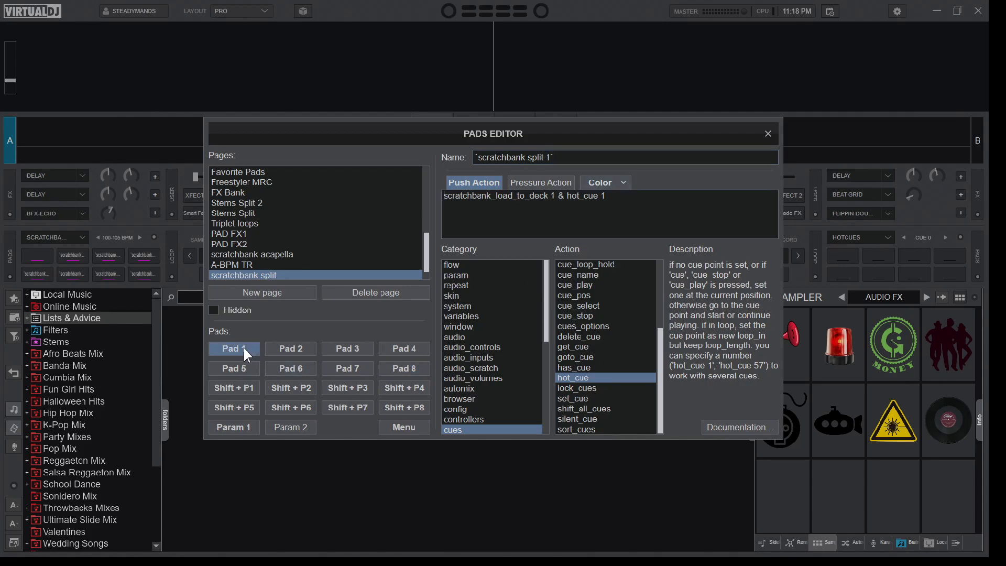
pyautogui.click(290, 349)
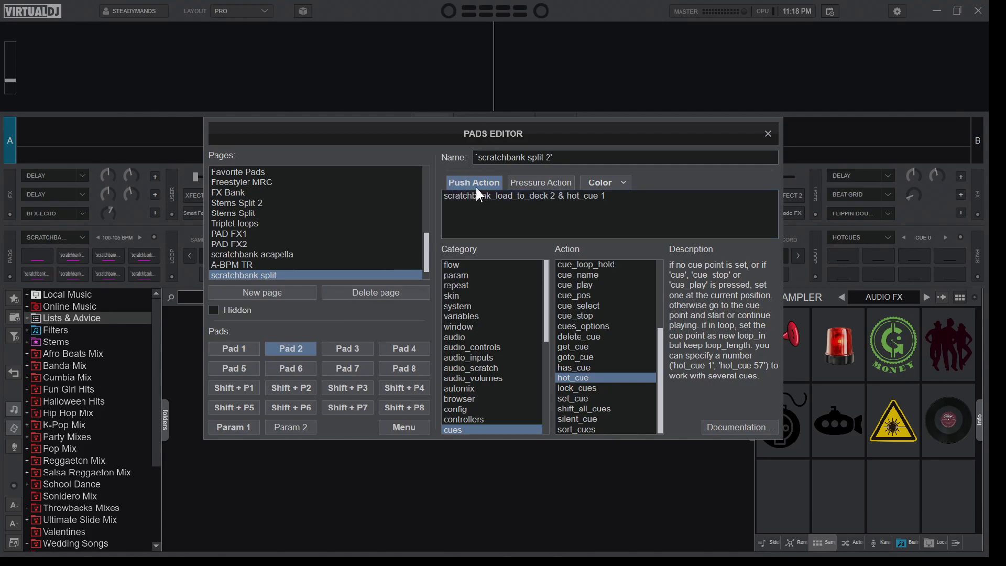
pyautogui.click(353, 348)
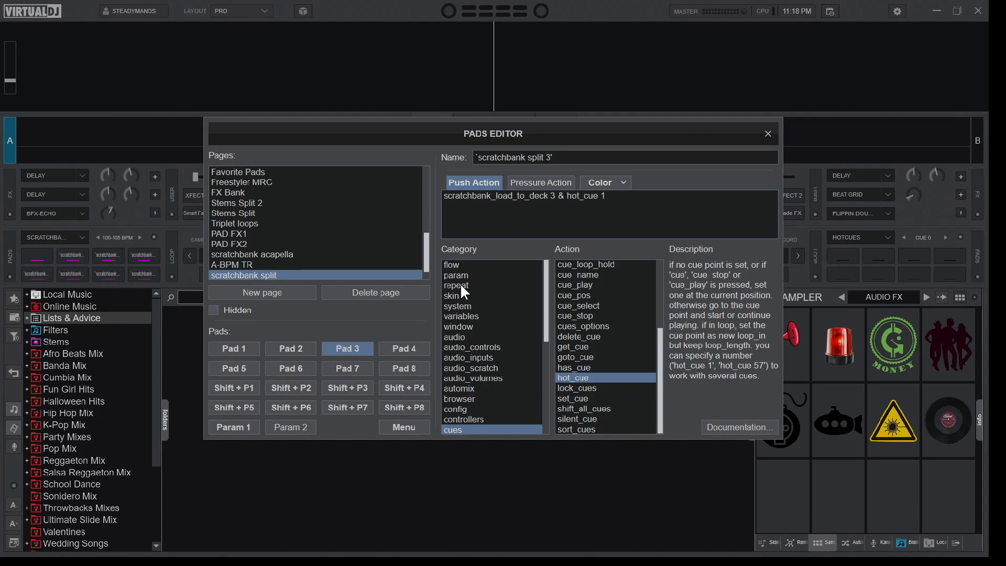
pyautogui.click(404, 350)
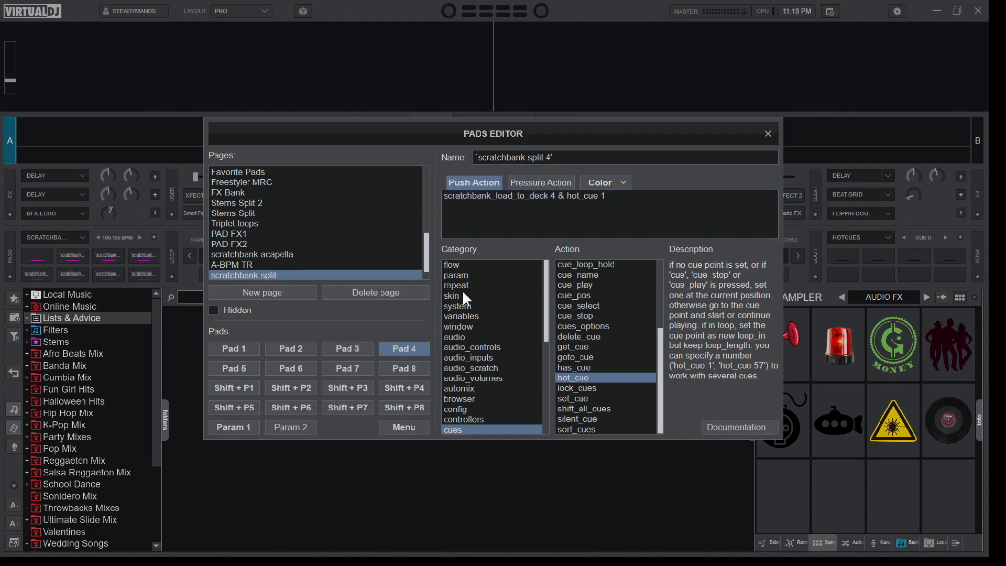
# Check the names and push actions of Pads 5 through 8 on the scratchbank split page.
pyautogui.click(240, 367)
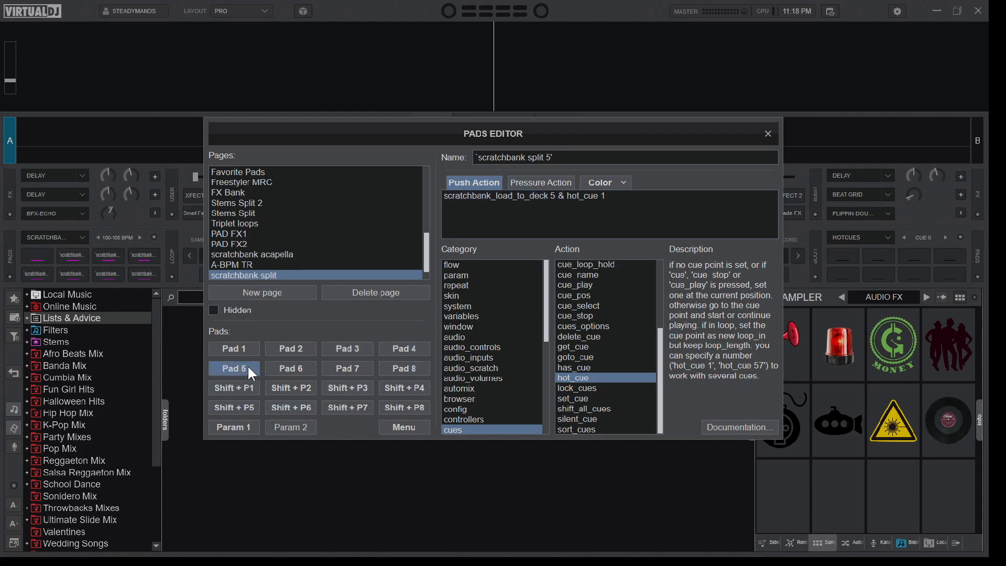
pyautogui.click(289, 369)
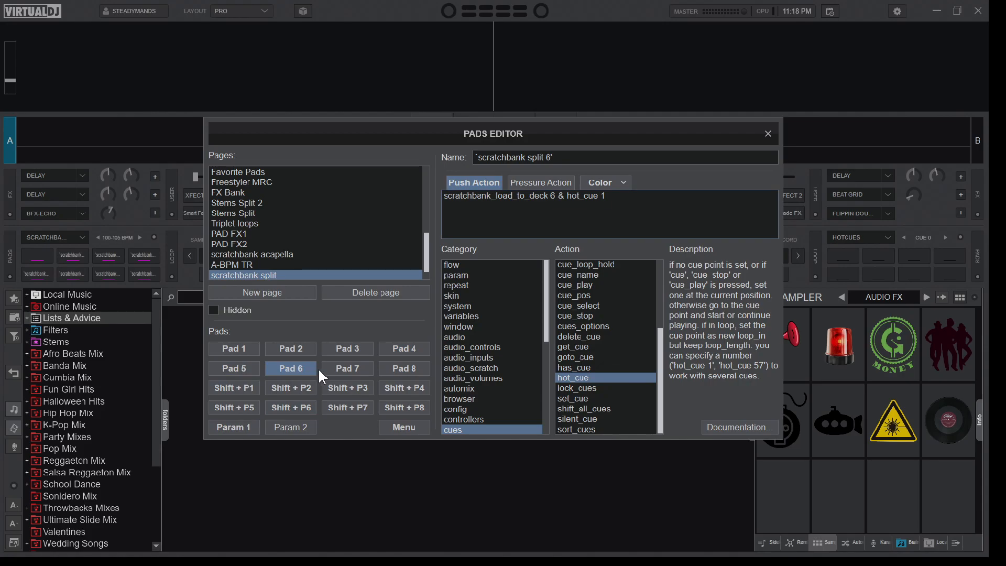
pyautogui.click(347, 368)
pyautogui.click(393, 367)
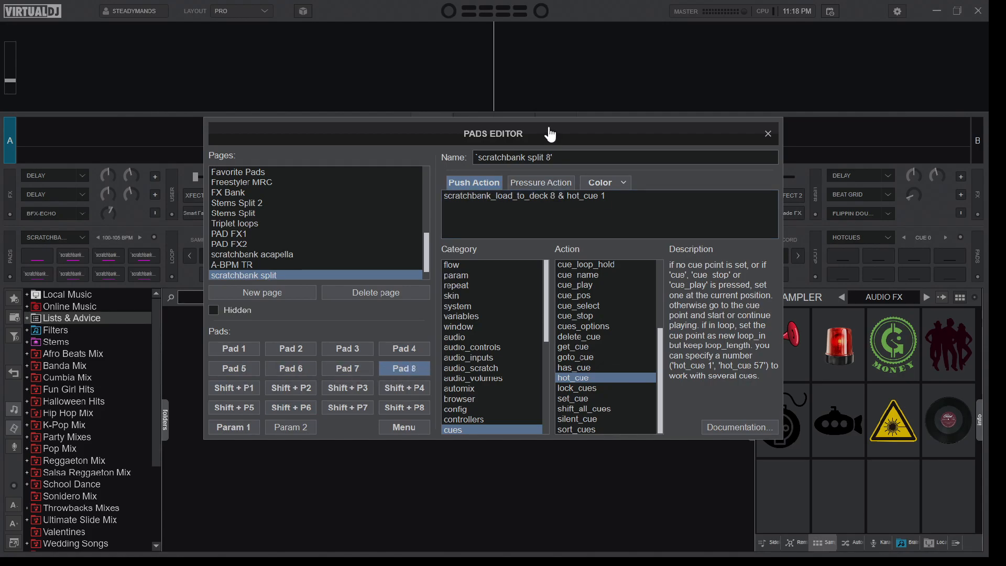
# Copy the full push action of Pad 1 on the scratchbankaca page, including its play_sync and mute_stem commands.
pyautogui.click(236, 350)
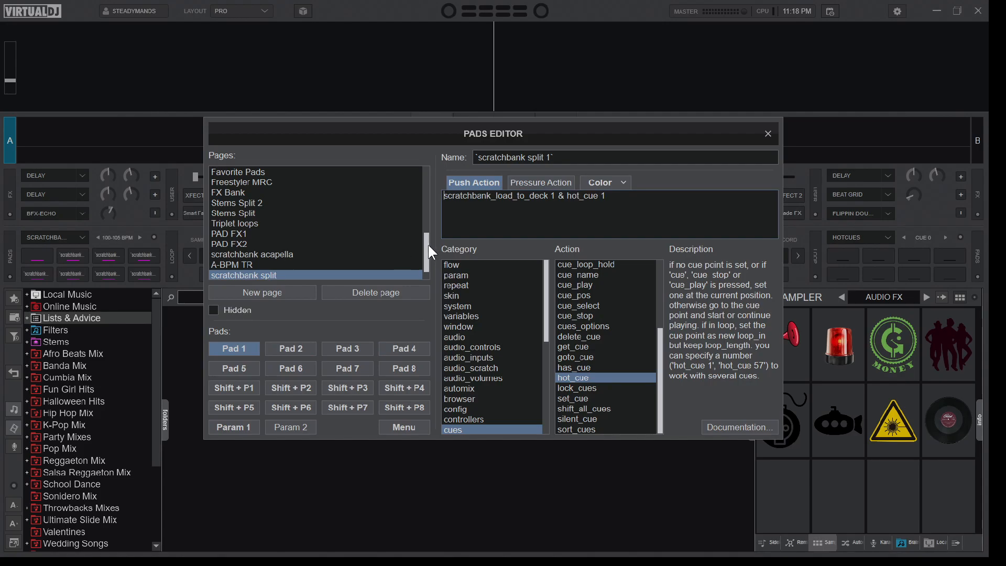
pyautogui.moveTo(427, 243); pyautogui.dragTo(424, 255)
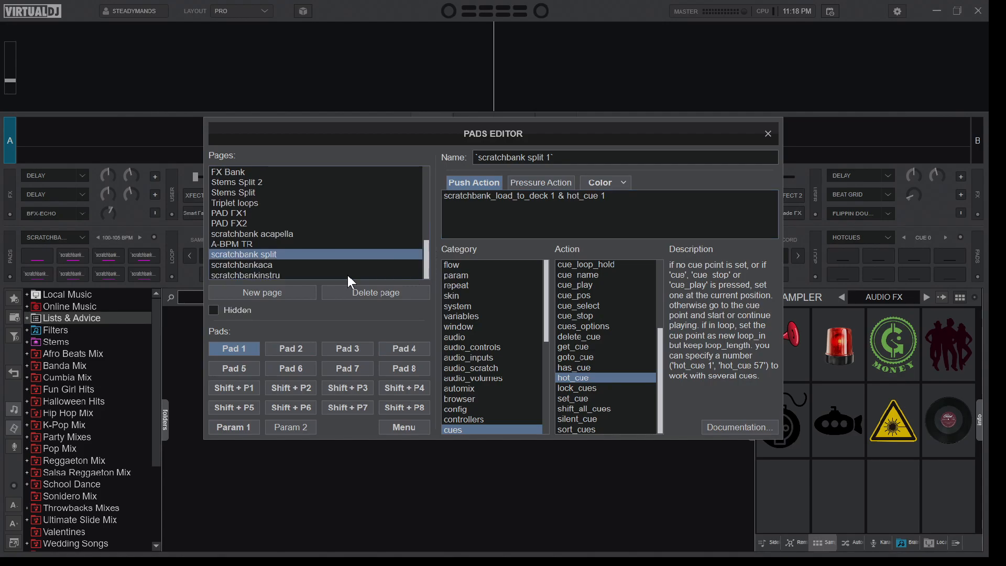
pyautogui.click(264, 266)
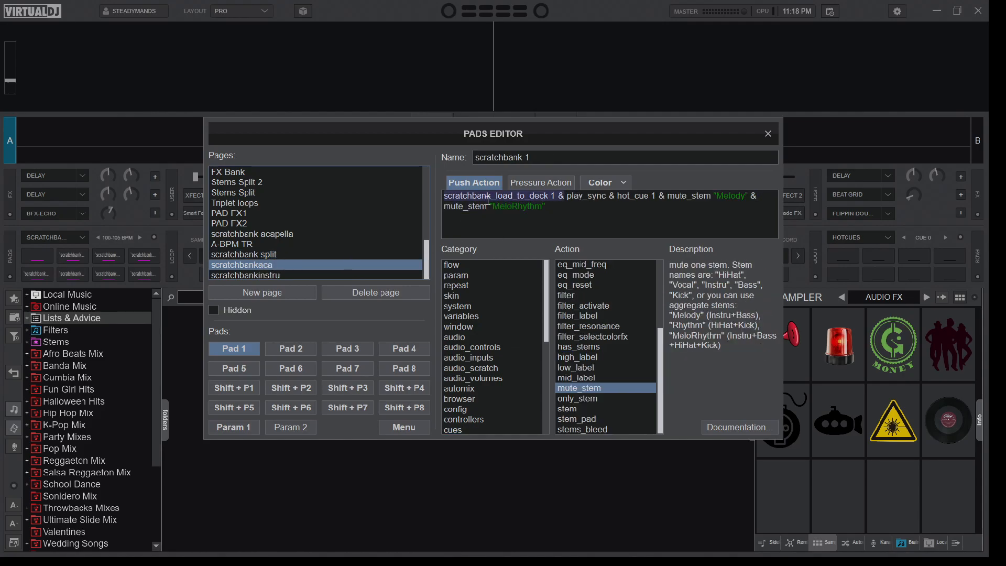
pyautogui.moveTo(547, 208); pyautogui.dragTo(443, 195)
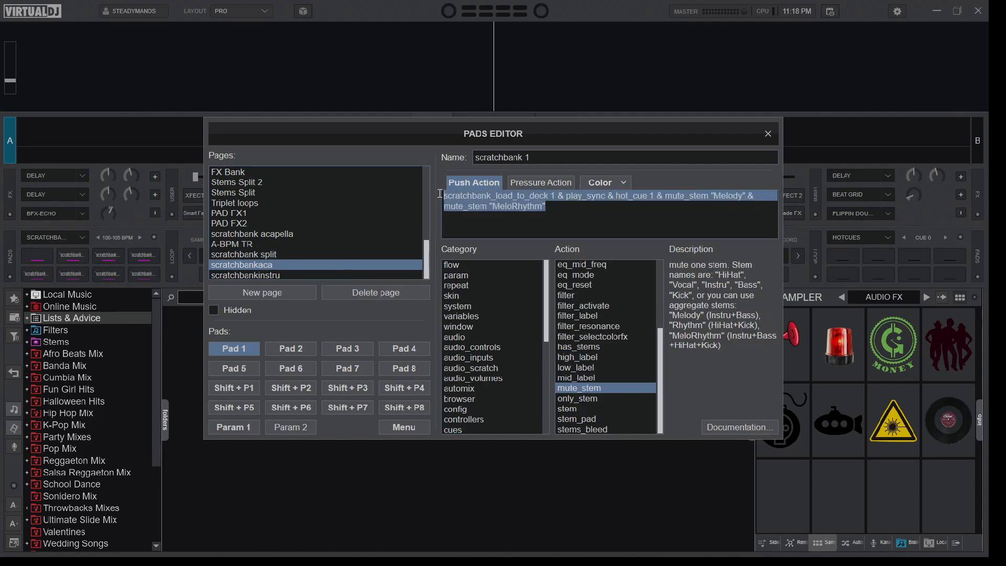
pyautogui.rightClick(483, 201)
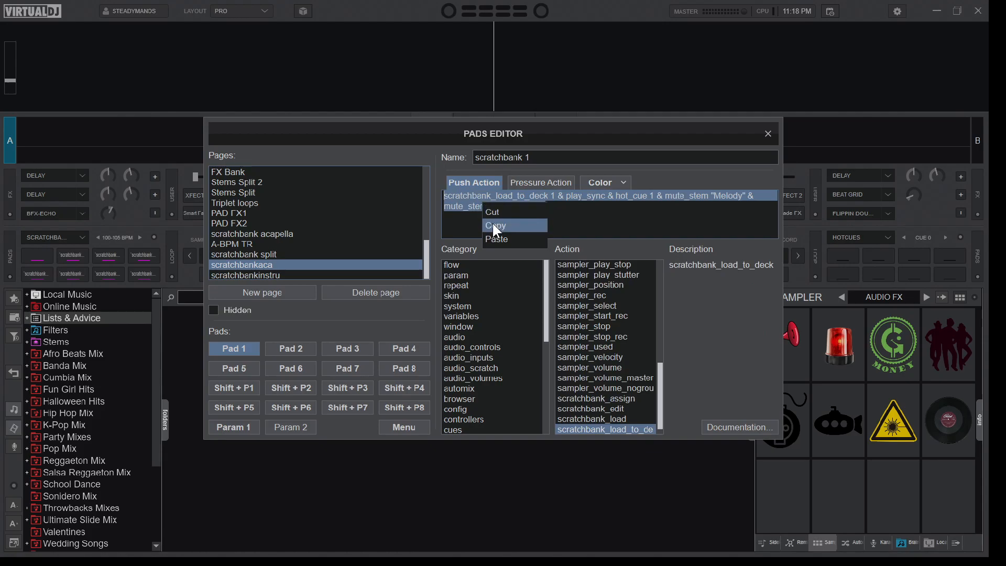
pyautogui.click(493, 225)
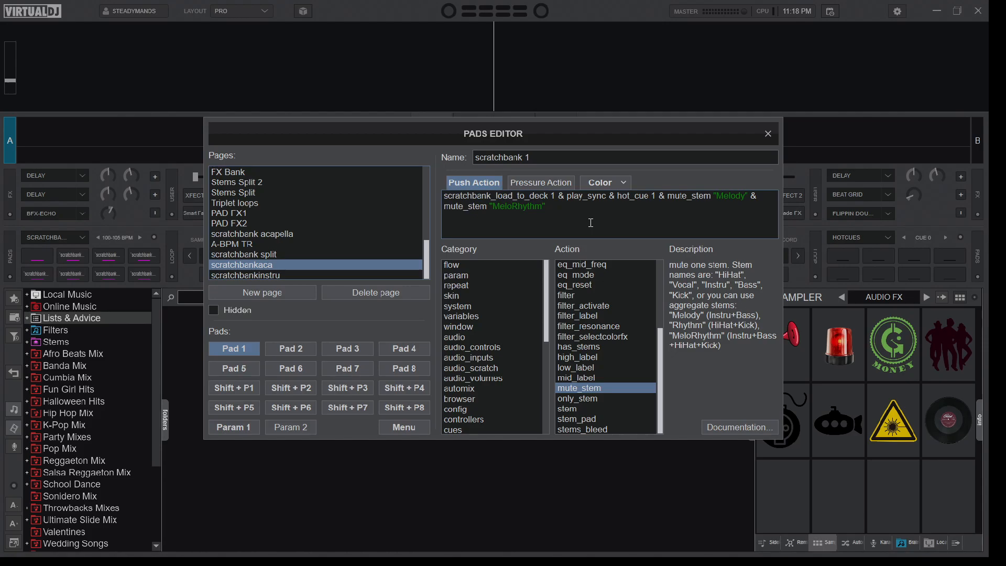
# Replace the push action of Pad 1 on the scratchbank split page with the copied scratchbankaca action.
pyautogui.click(267, 254)
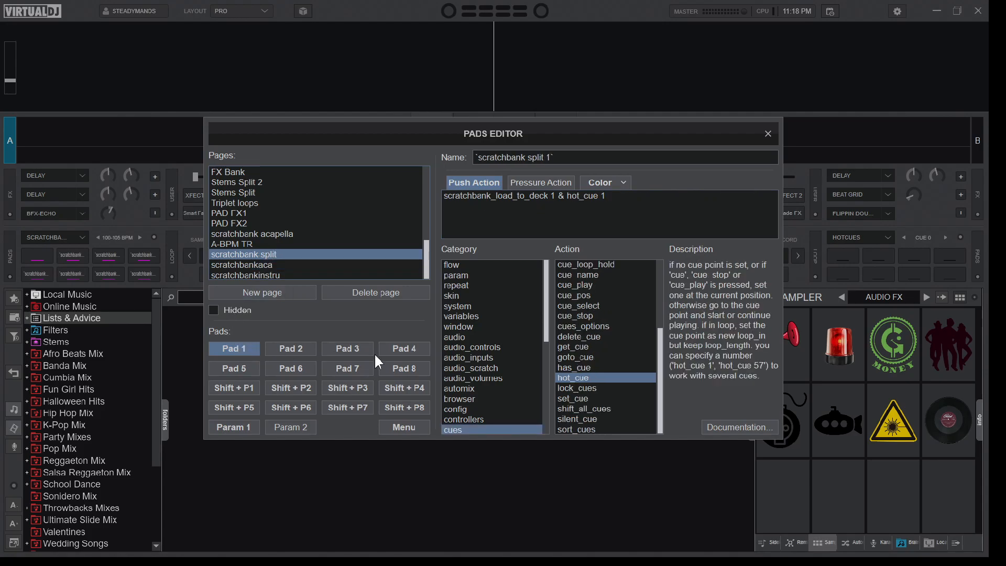
pyautogui.moveTo(620, 198); pyautogui.dragTo(436, 197)
pyautogui.rightClick(476, 200)
pyautogui.click(495, 236)
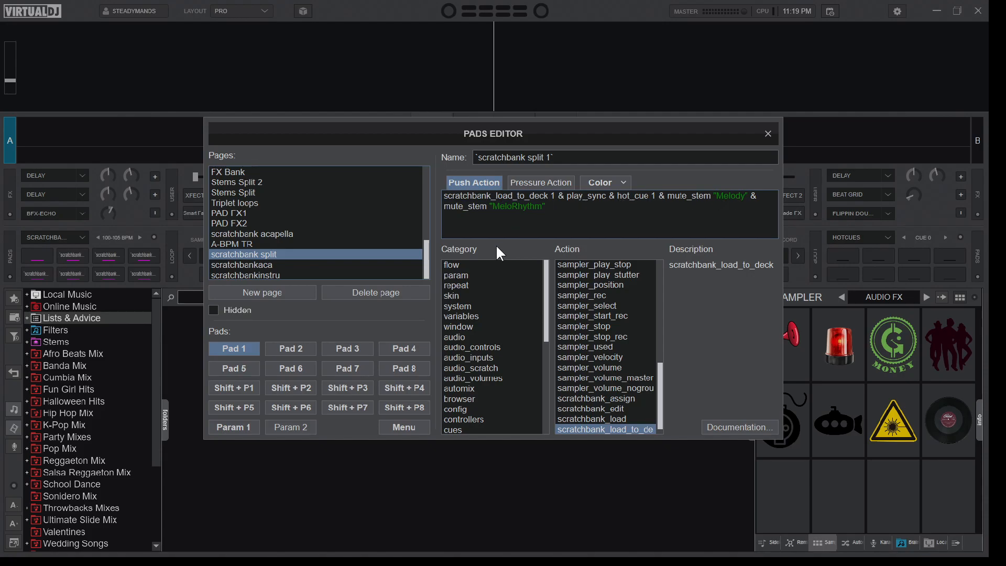
# Copy Pad 1's push action over Pad 2's and change its scratchbank_load_to_deck number to 2.
pyautogui.moveTo(546, 207); pyautogui.dragTo(443, 193)
pyautogui.rightClick(473, 204)
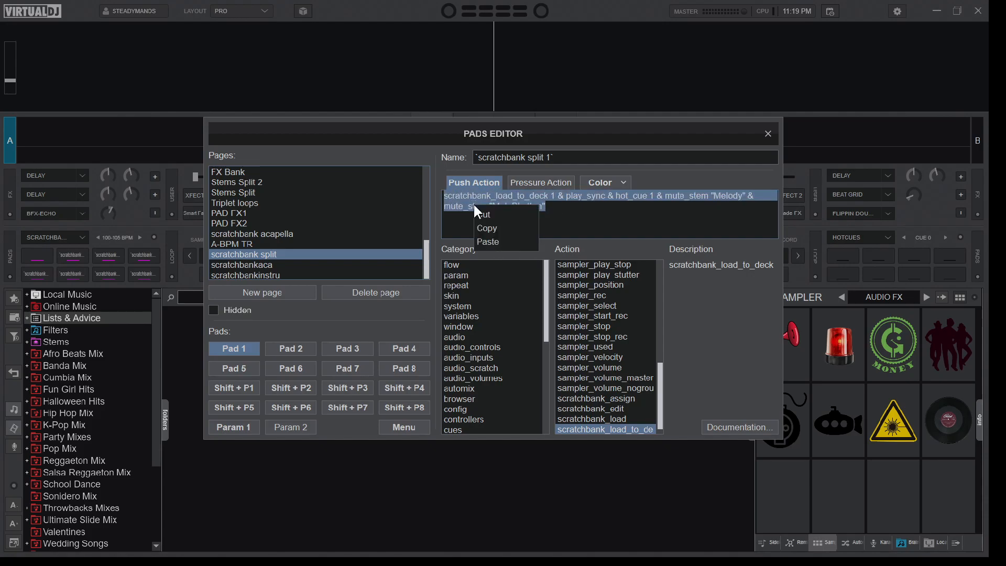
pyautogui.click(485, 228)
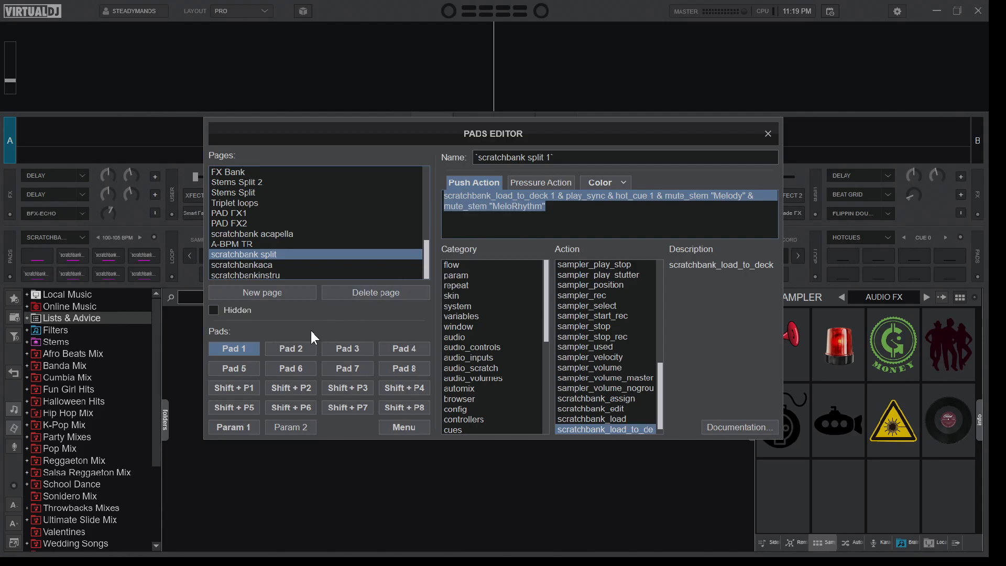
pyautogui.click(299, 356)
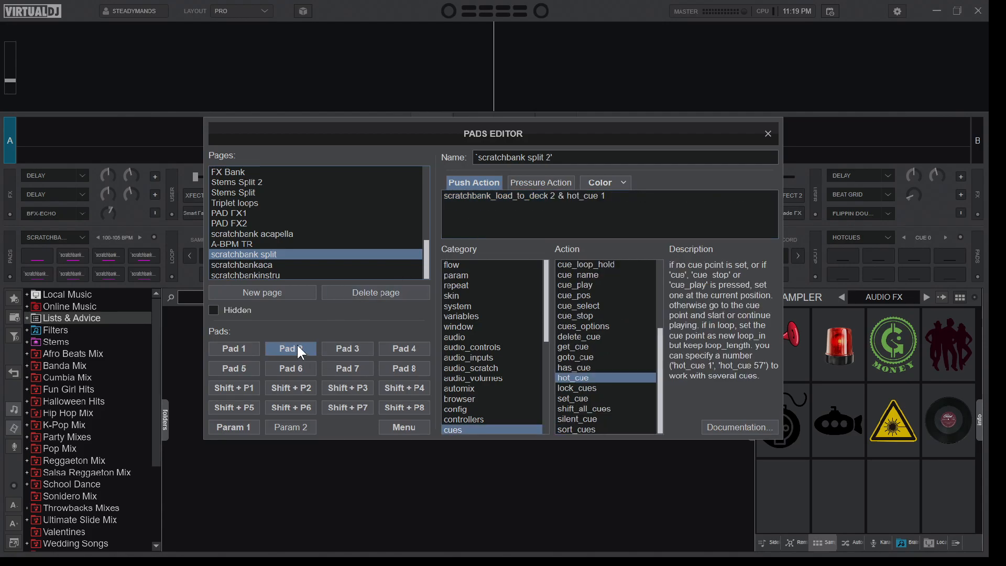
pyautogui.moveTo(621, 203); pyautogui.dragTo(444, 197)
pyautogui.rightClick(482, 198)
pyautogui.click(496, 237)
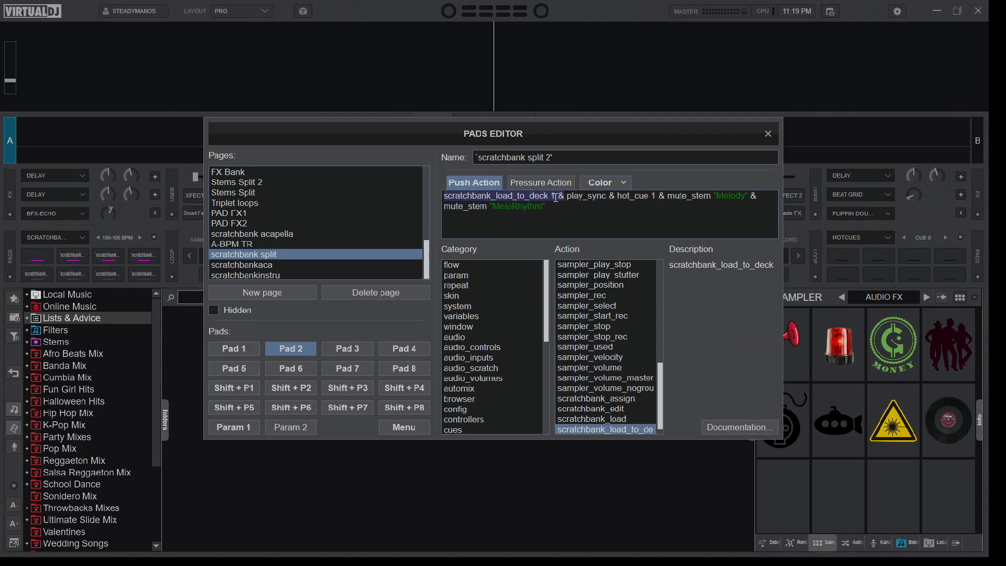
pyautogui.click(559, 231)
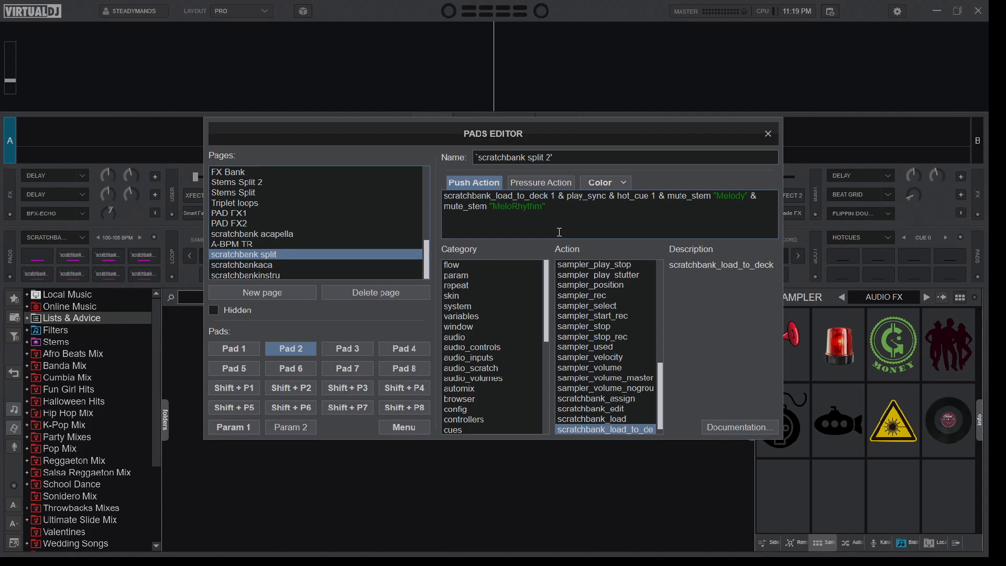
pyautogui.press('BackSpace')
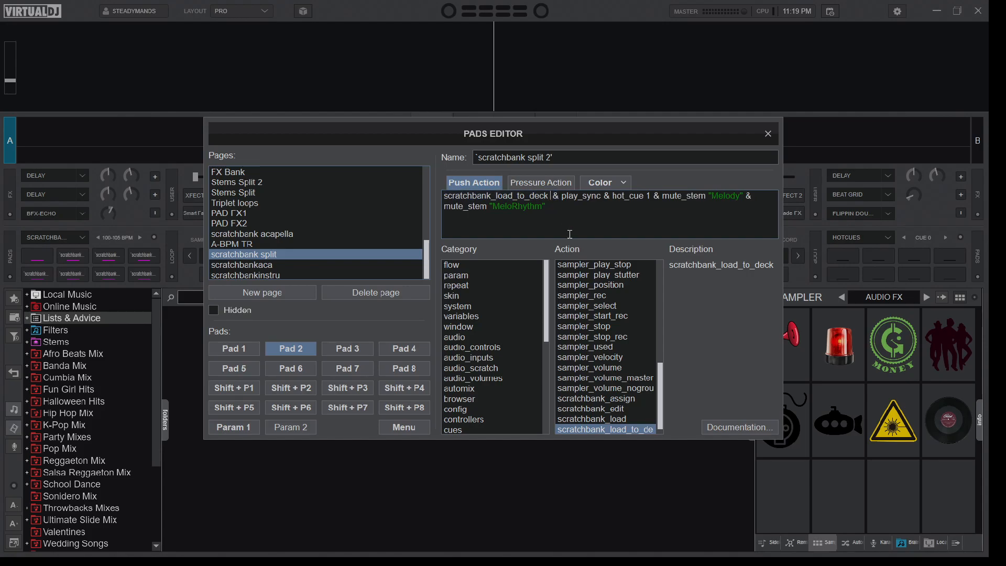
pyautogui.write('2')
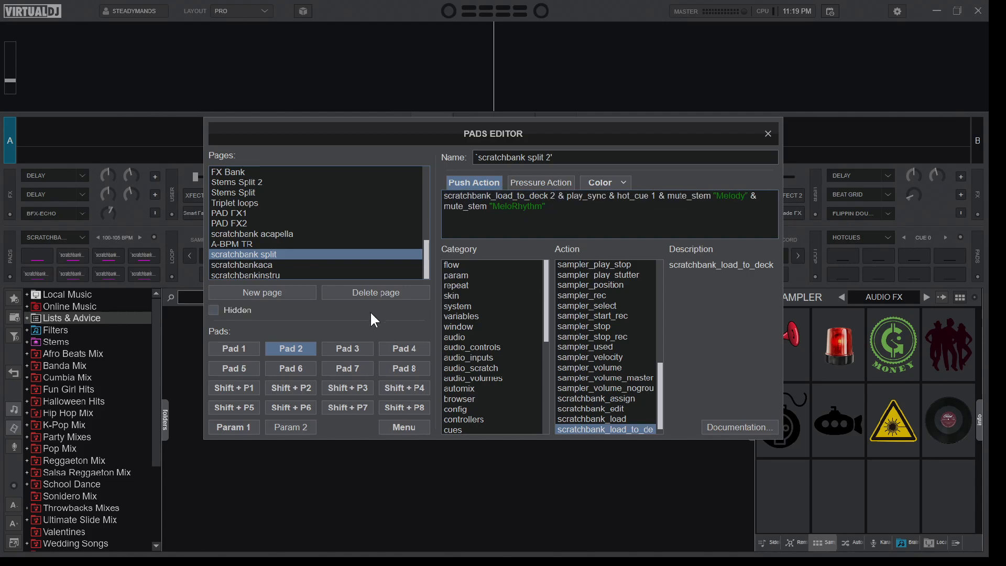
# Replace Pad 3's push action with the copied one and change its scratchbank_load_to_deck number to 3.
pyautogui.click(348, 349)
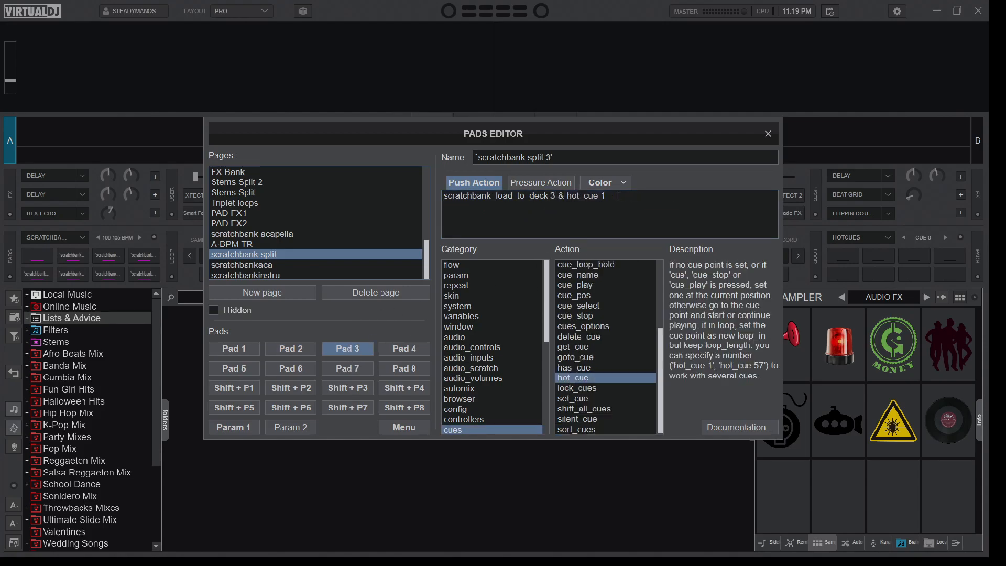
pyautogui.moveTo(617, 196); pyautogui.dragTo(444, 196)
pyautogui.rightClick(464, 197)
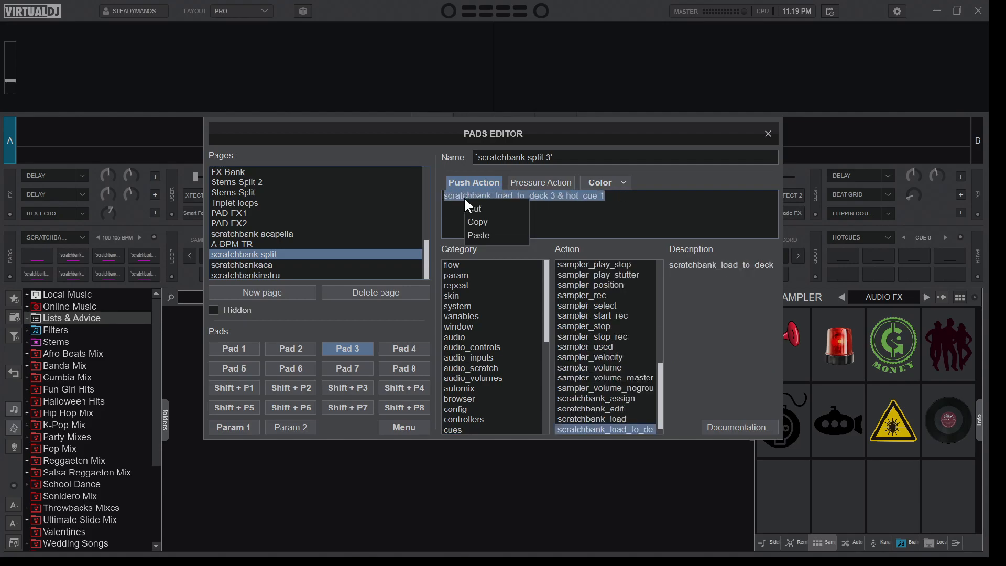
pyautogui.click(478, 235)
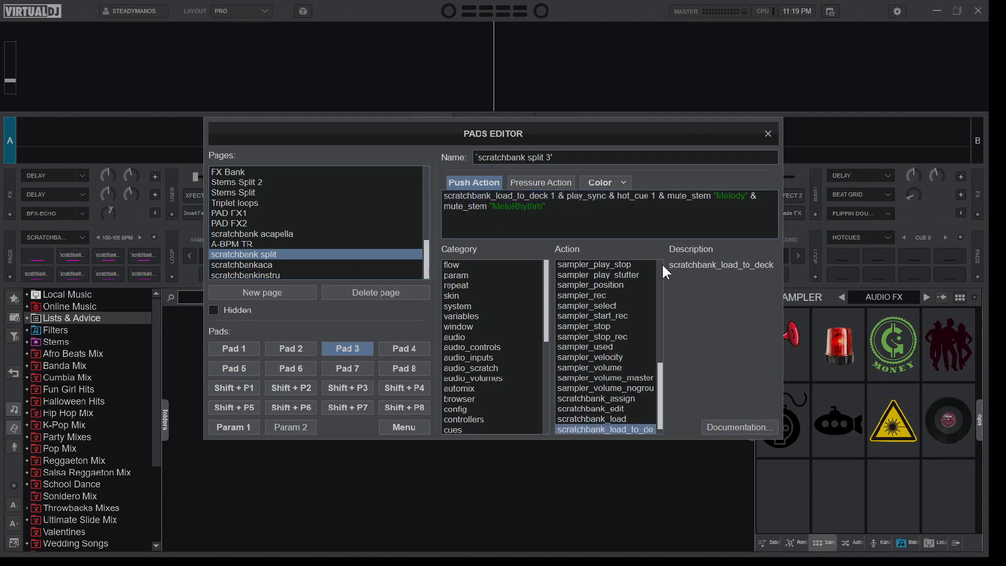
pyautogui.press('Right')
pyautogui.hotkey('shift', 'Left')
pyautogui.hotkey('shift', 'Left')
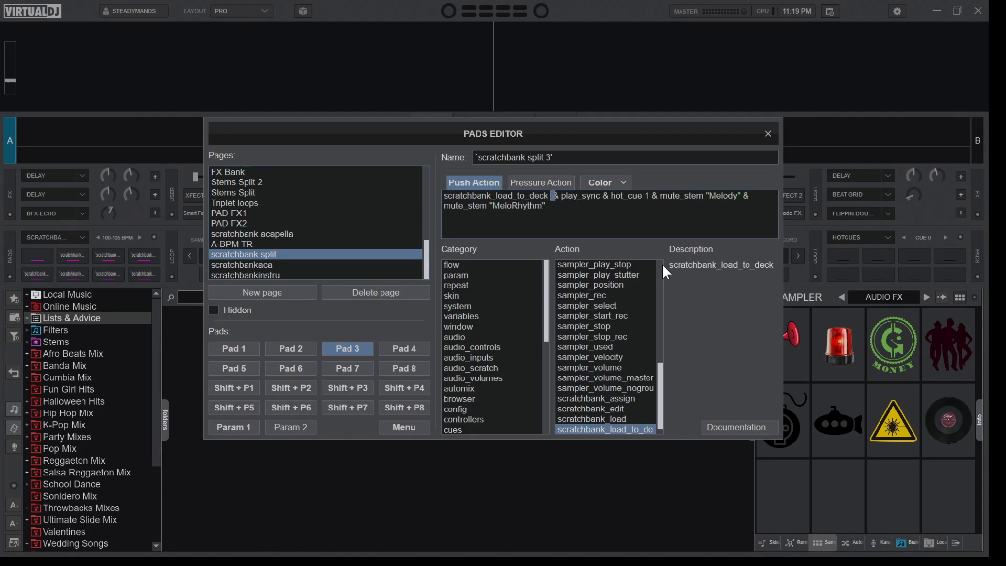
pyautogui.write('2')
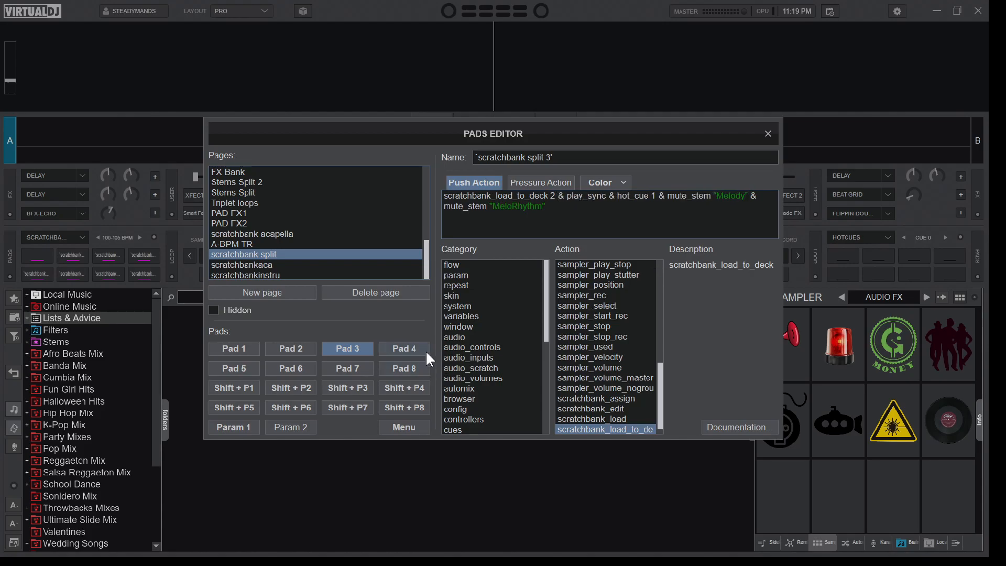
pyautogui.press('BackSpace')
pyautogui.write('3')
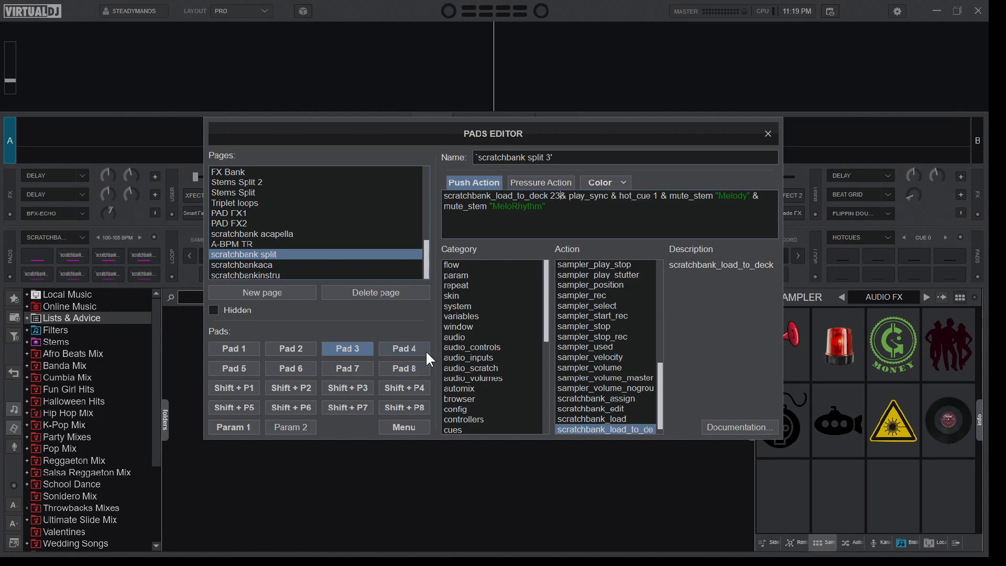
pyautogui.press('BackSpace')
pyautogui.press('BackSpace')
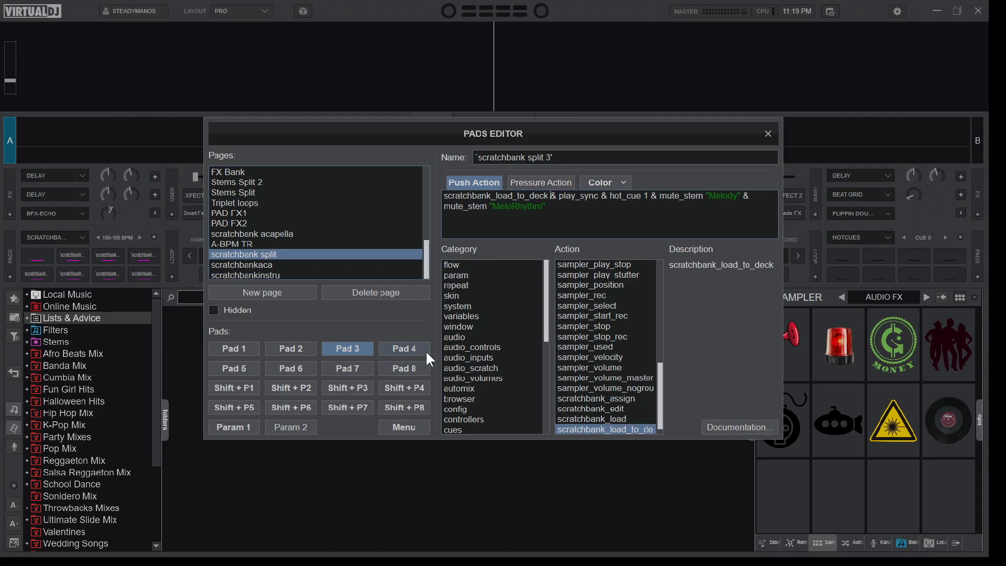
pyautogui.write('3')
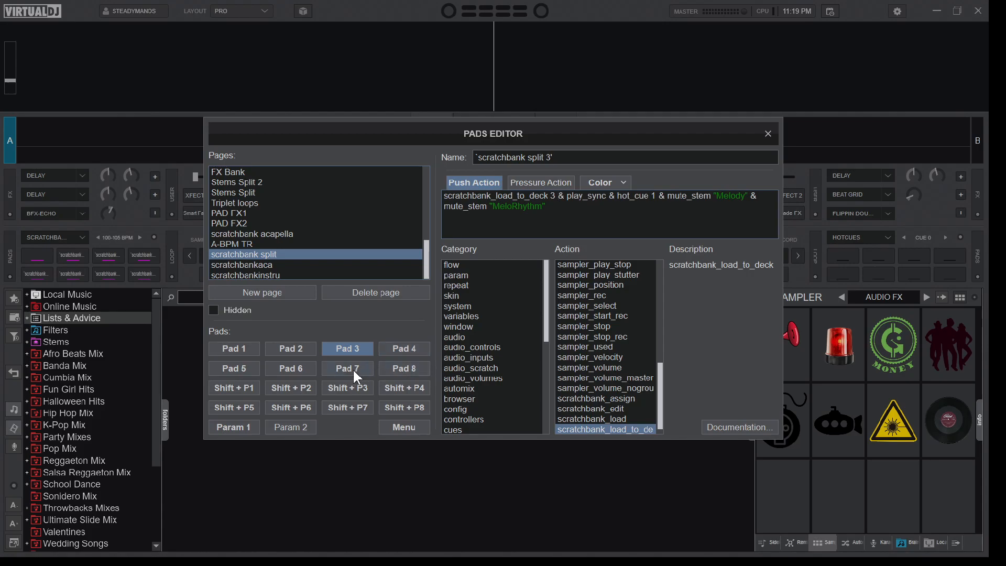
# Replace Pad 4's push action with the copied one and change its scratchbank_load_to_deck number to 4.
pyautogui.click(404, 348)
pyautogui.moveTo(622, 194); pyautogui.dragTo(435, 195)
pyautogui.rightClick(461, 197)
pyautogui.click(483, 236)
pyautogui.click(555, 198)
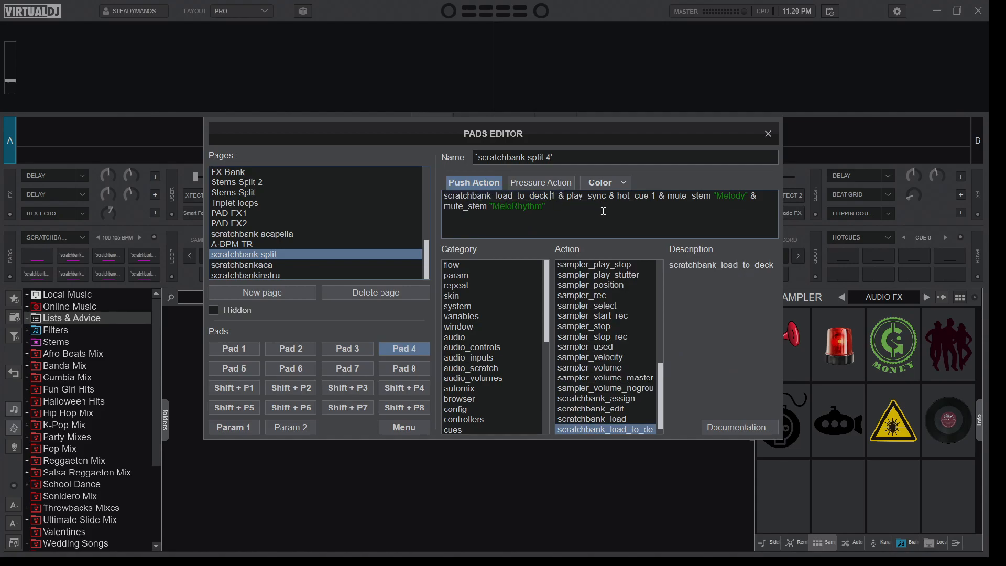
pyautogui.press('BackSpace')
pyautogui.write('4')
# Check the push actions of Pads 1 through 8 on the scratchbank split page, then close the pads editor.
pyautogui.click(247, 348)
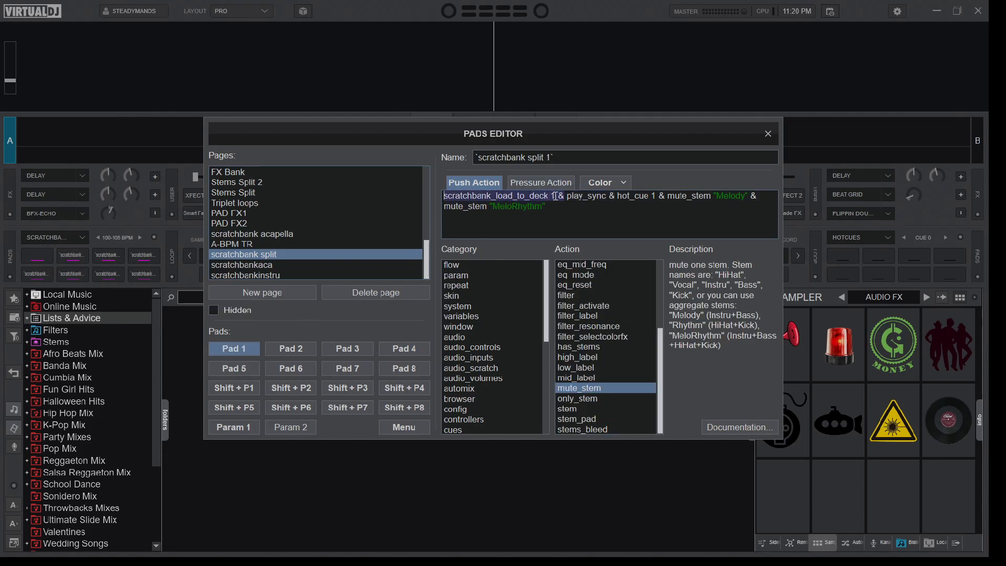
pyautogui.click(300, 349)
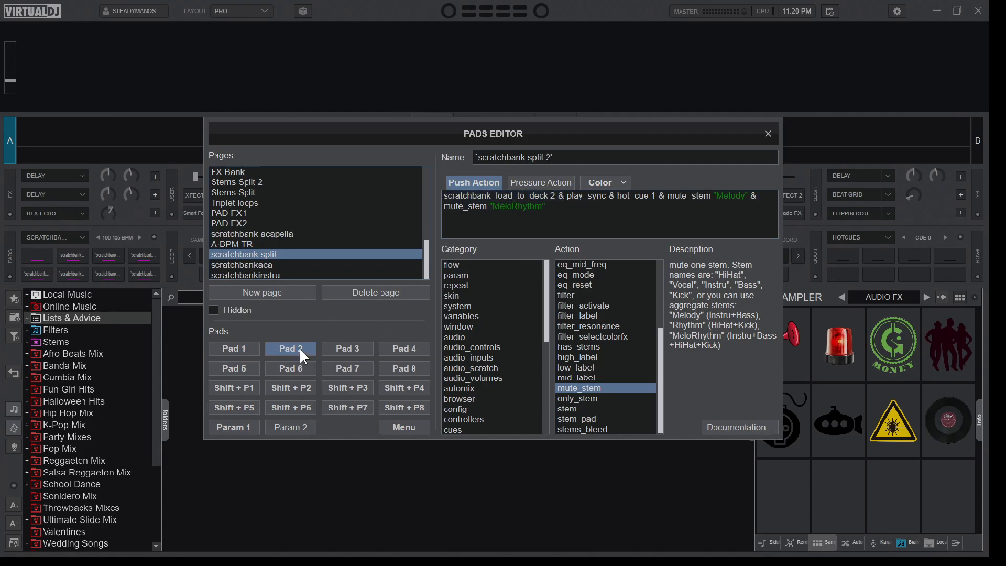
pyautogui.click(352, 357)
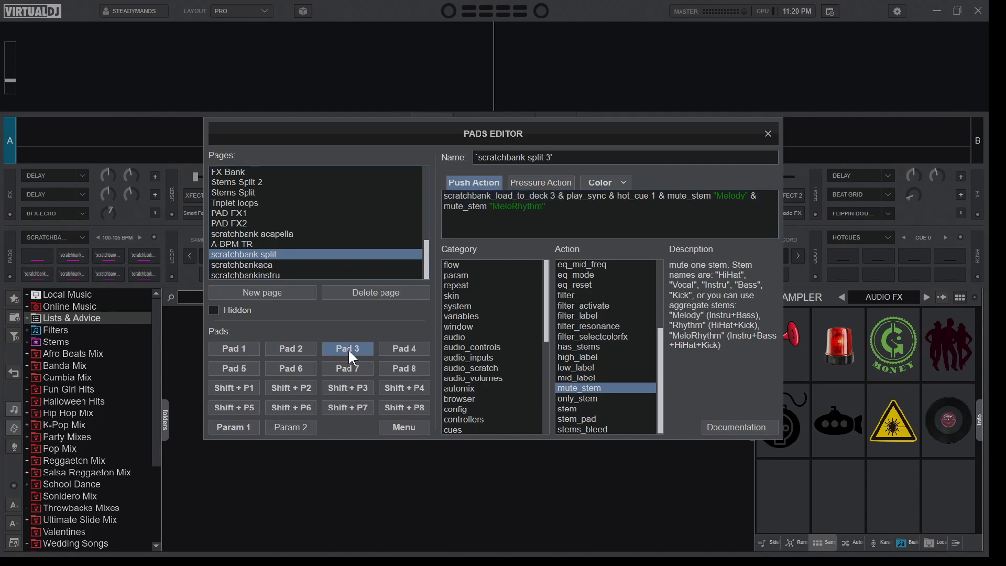
pyautogui.click(406, 351)
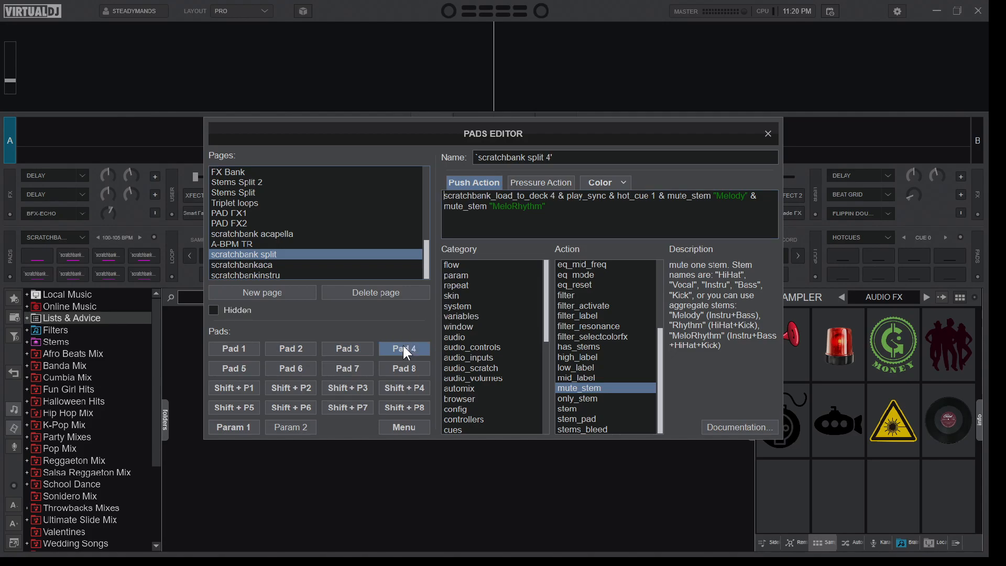
pyautogui.click(241, 369)
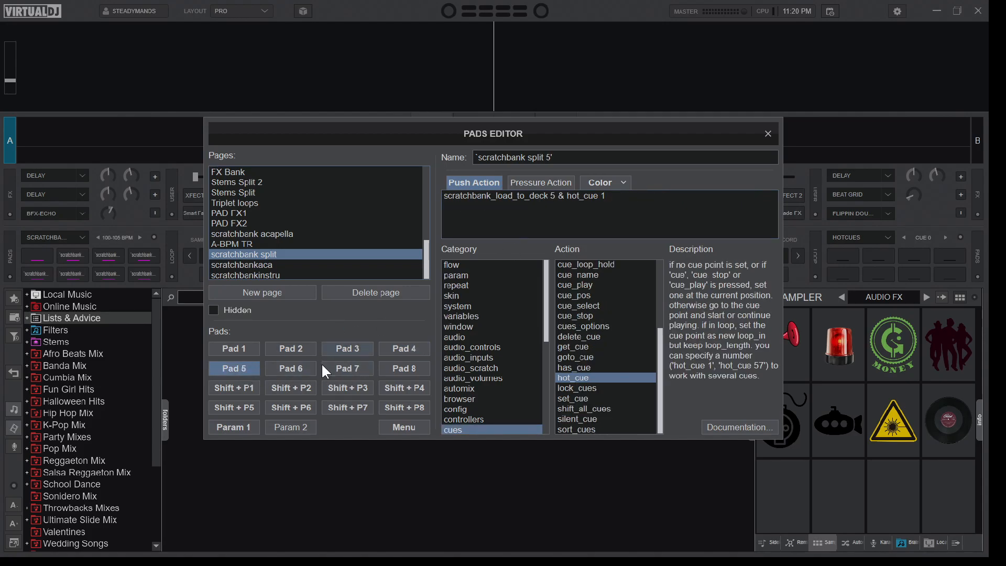
pyautogui.click(293, 367)
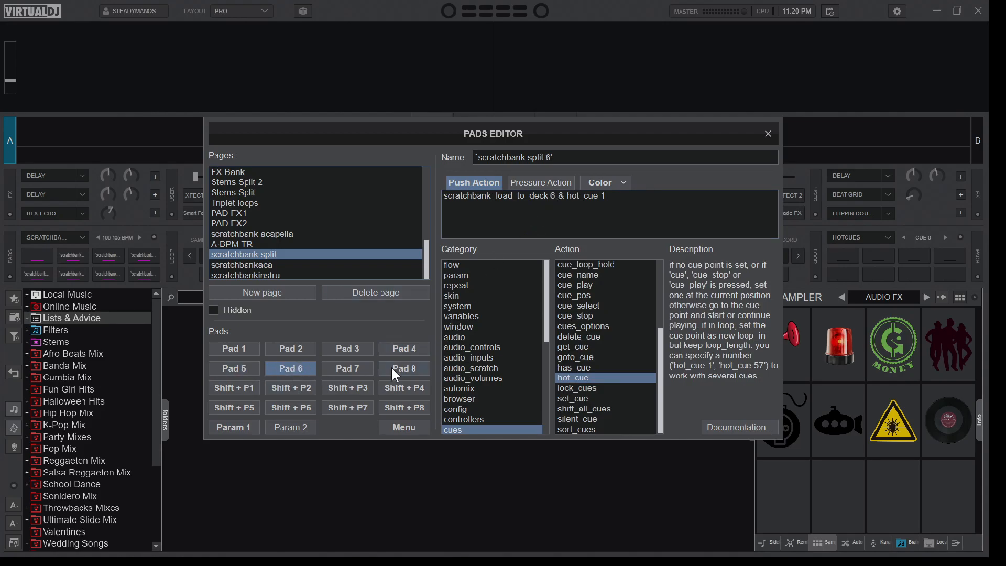
pyautogui.click(360, 367)
pyautogui.click(409, 370)
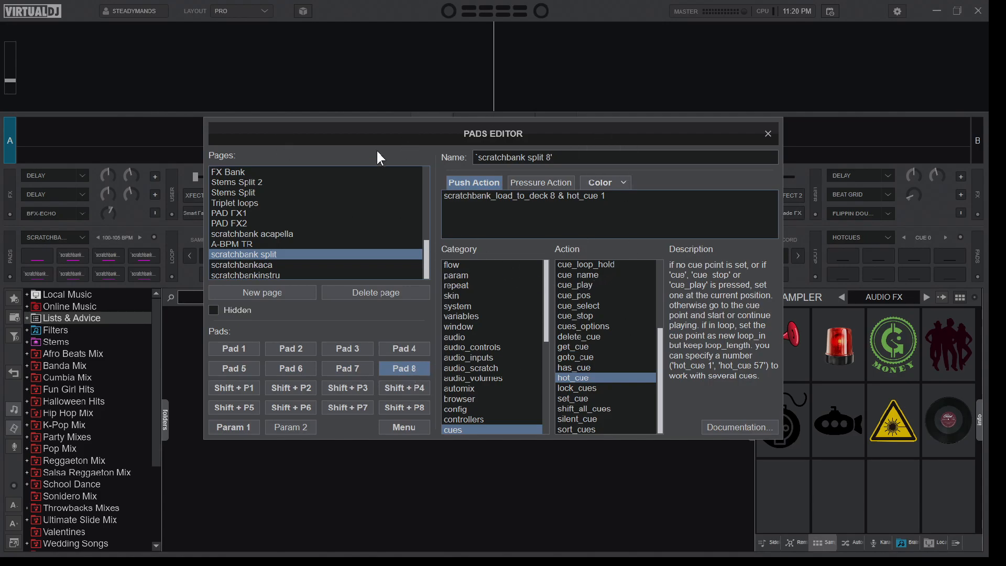
pyautogui.click(768, 135)
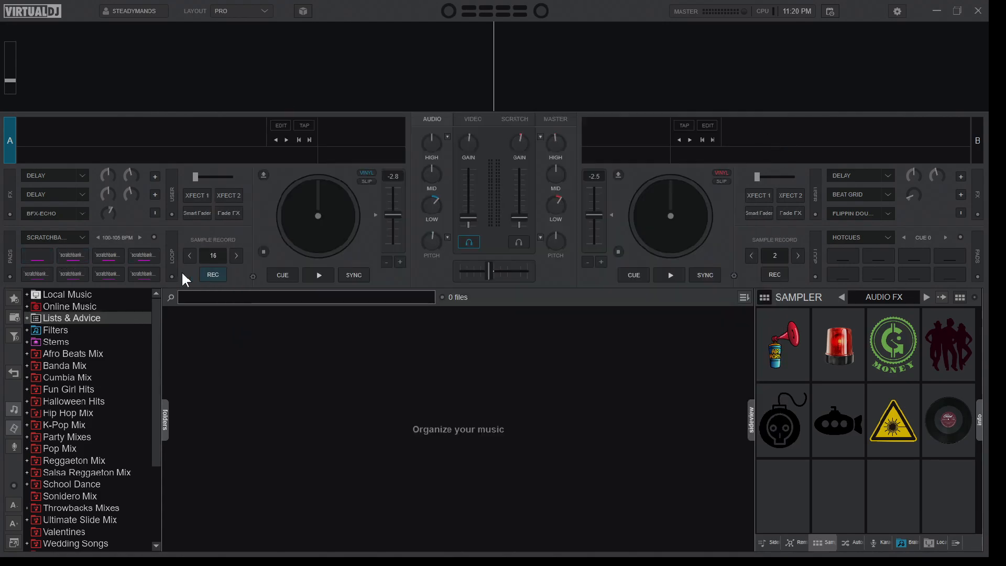
# Open the pads editor on the scratchbank split page and set the colour of Pads 1 and 2 to yellow.
pyautogui.click(82, 237)
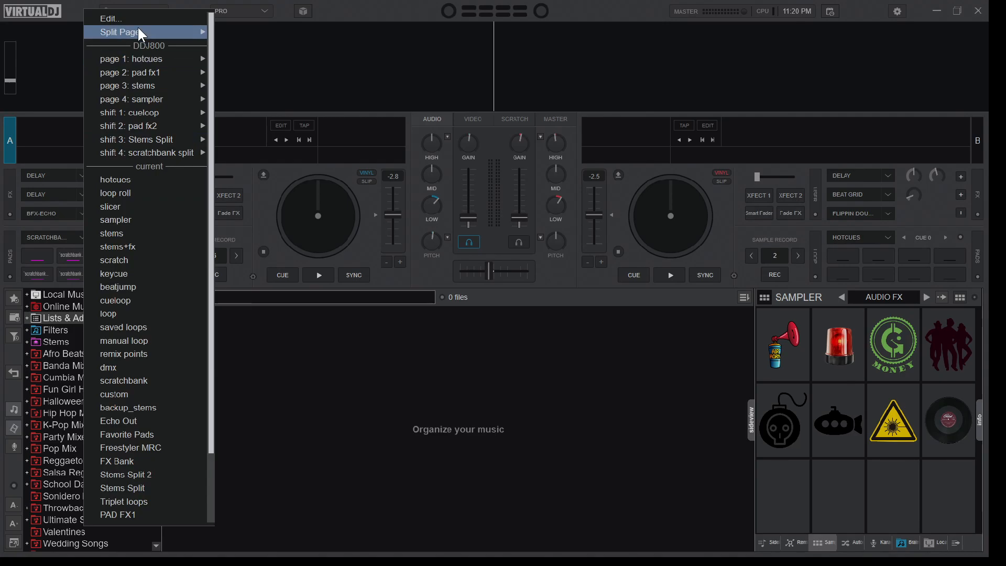
pyautogui.click(124, 19)
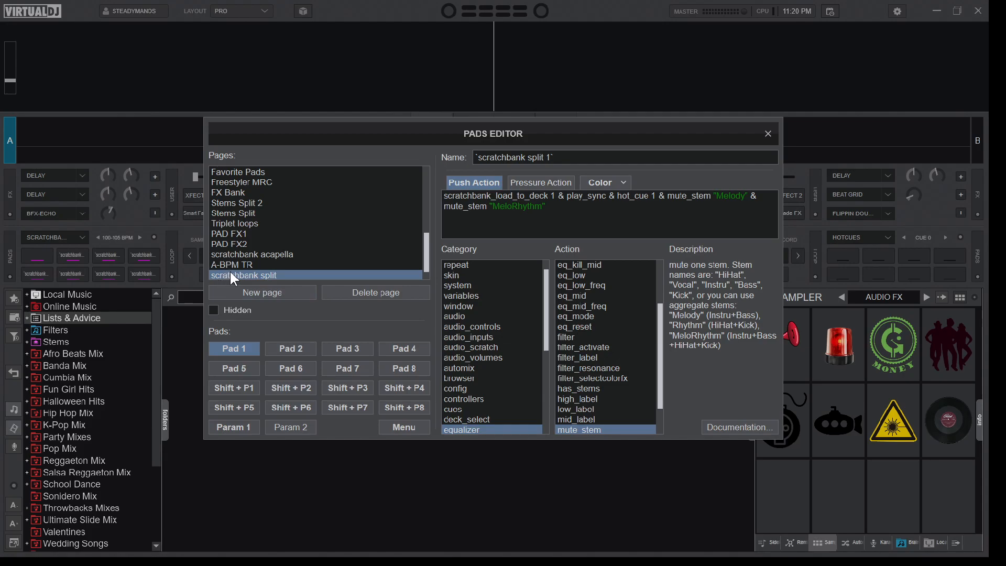
pyautogui.click(613, 183)
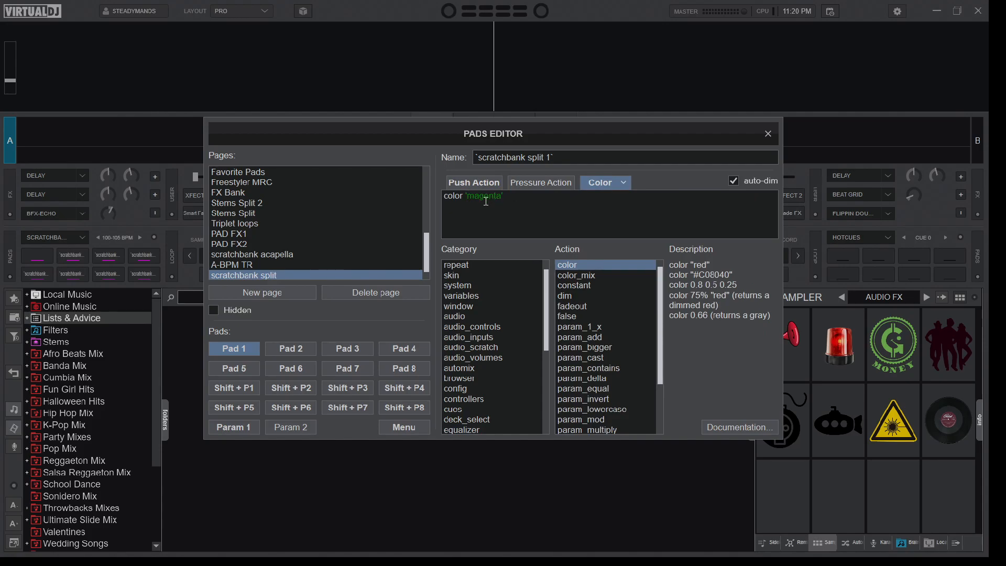
pyautogui.click(624, 181)
pyautogui.click(584, 201)
pyautogui.click(293, 348)
pyautogui.click(625, 182)
pyautogui.click(583, 201)
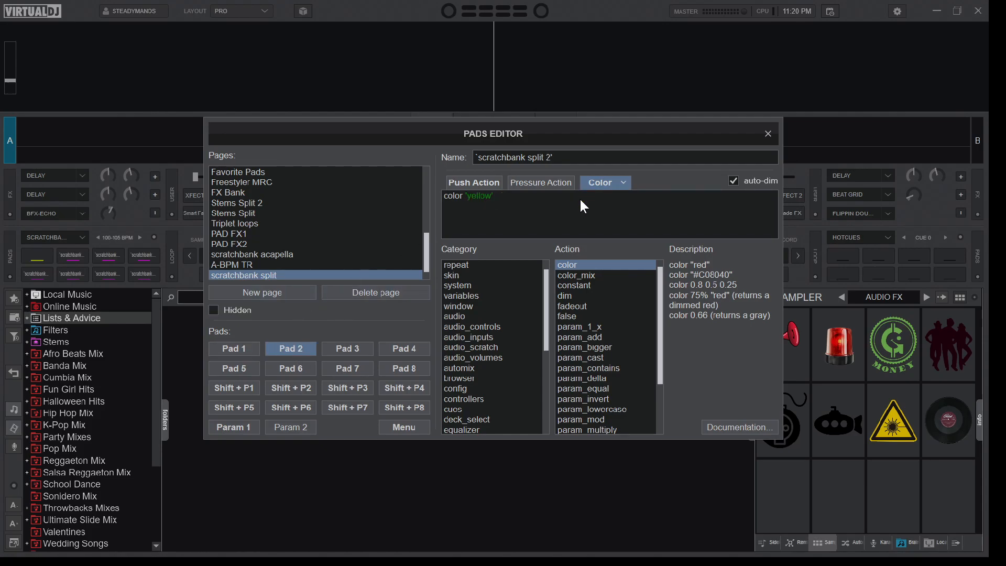
pyautogui.click(348, 348)
pyautogui.click(624, 183)
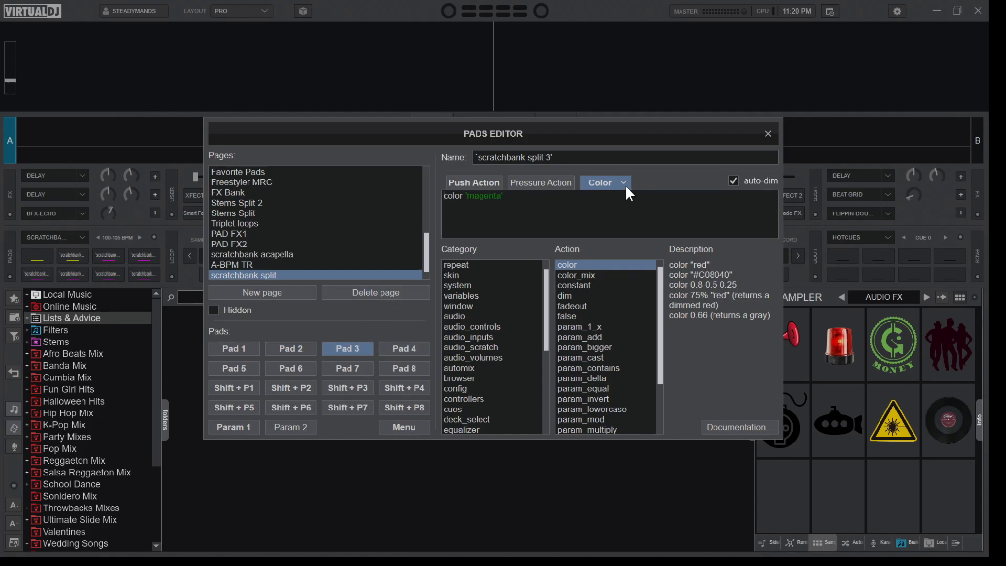
pyautogui.click(583, 195)
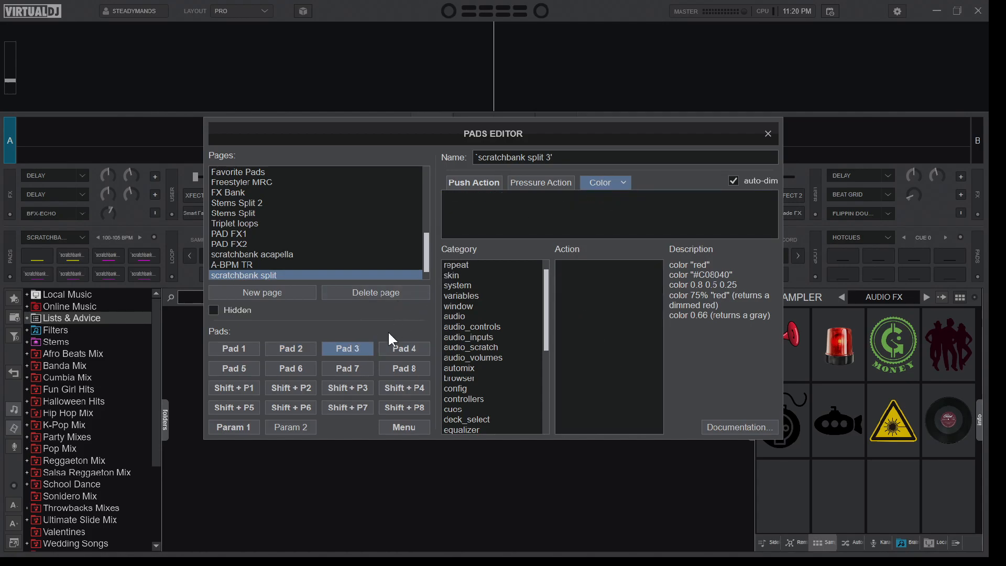
pyautogui.click(397, 347)
pyautogui.click(623, 183)
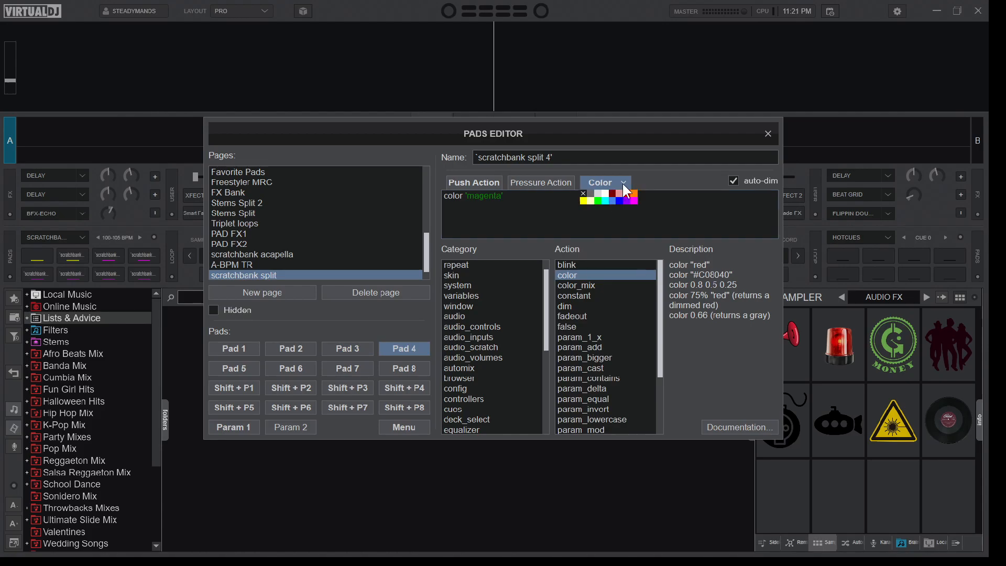
pyautogui.click(583, 195)
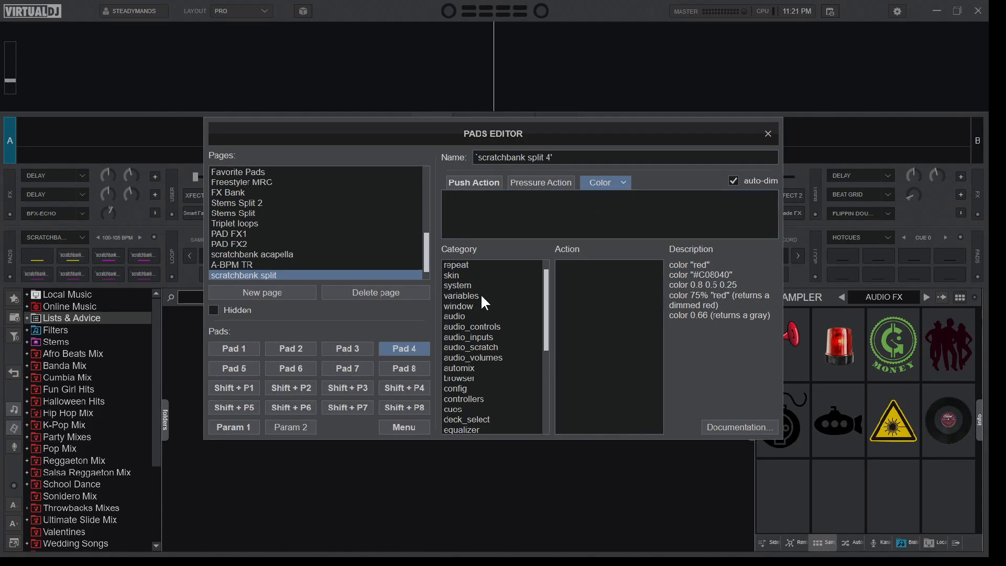
# Set the colour of Pads 3 and 4 on the scratchbank split page to yellow.
pyautogui.click(341, 349)
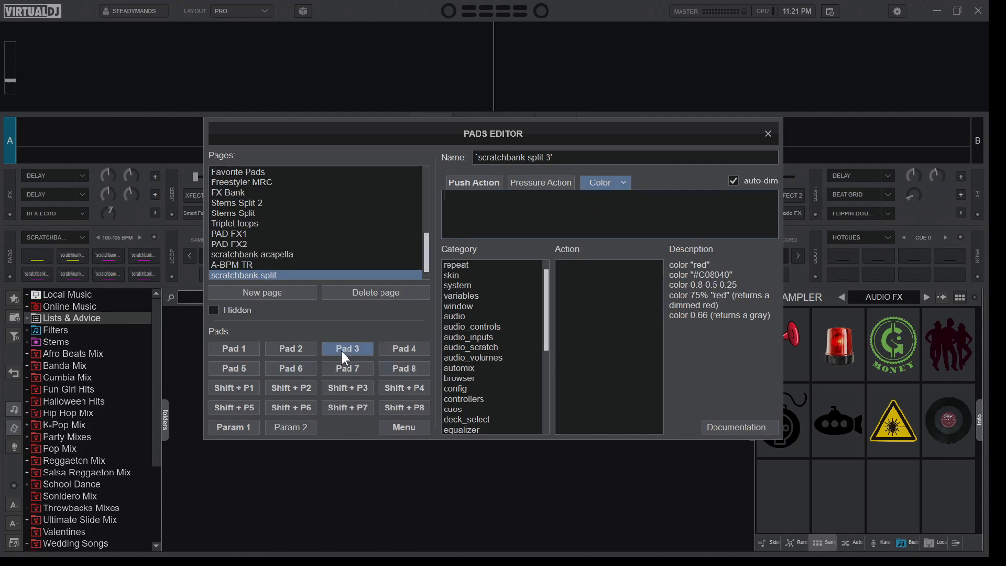
pyautogui.click(624, 184)
pyautogui.click(582, 200)
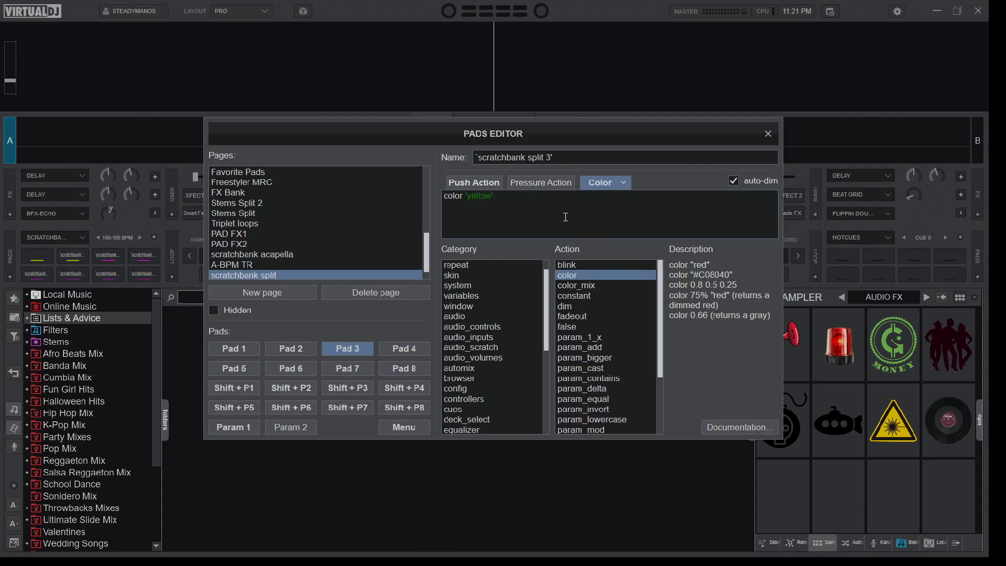
pyautogui.click(397, 347)
pyautogui.click(624, 184)
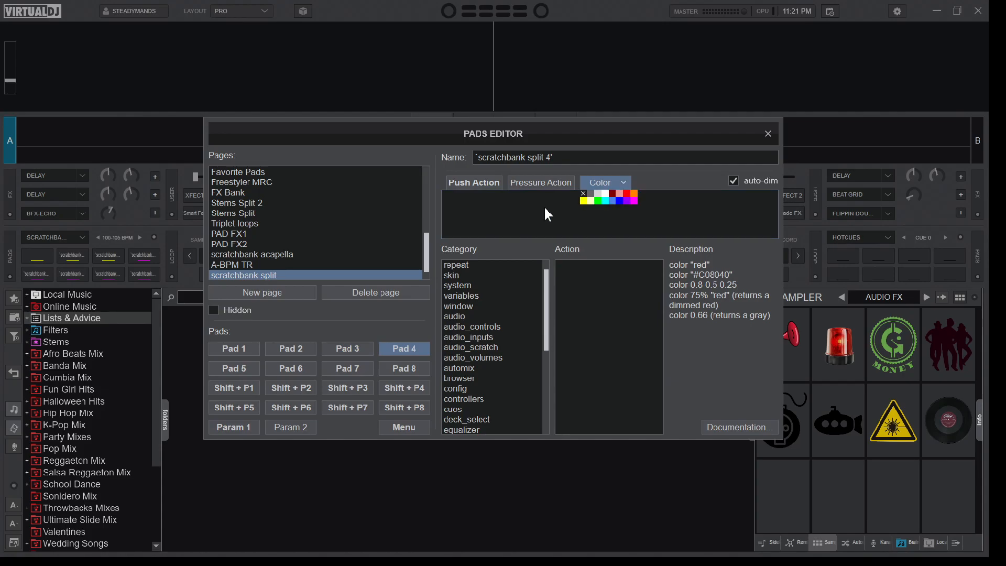
pyautogui.click(583, 199)
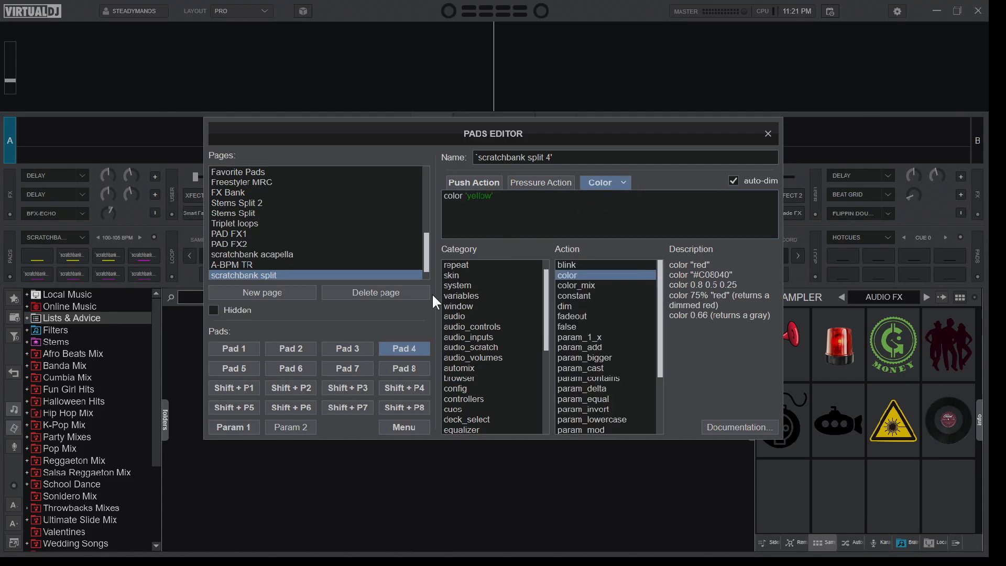
pyautogui.click(356, 350)
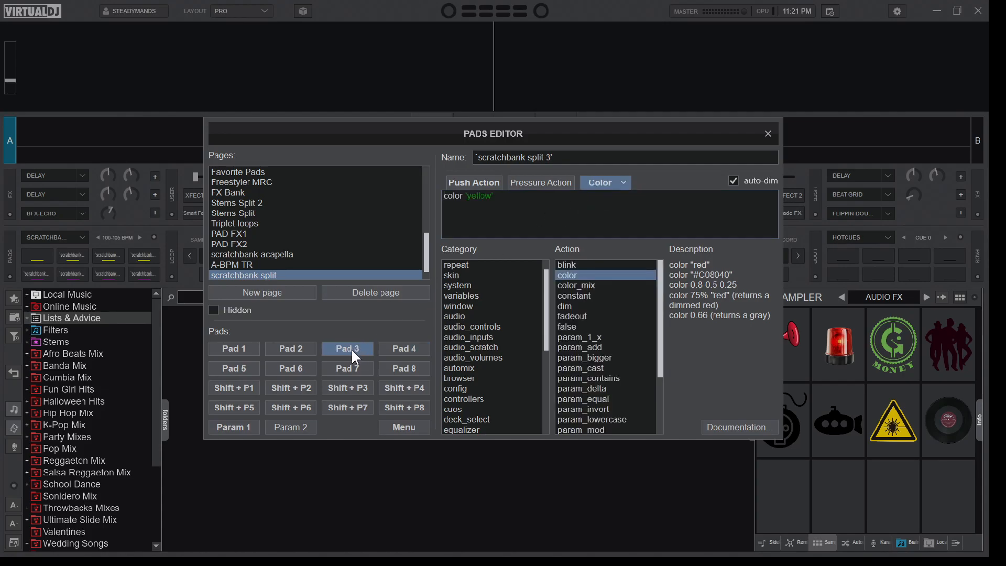
# Set the colour of Pads 5 and 6 on the scratchbank split page to green.
pyautogui.click(234, 368)
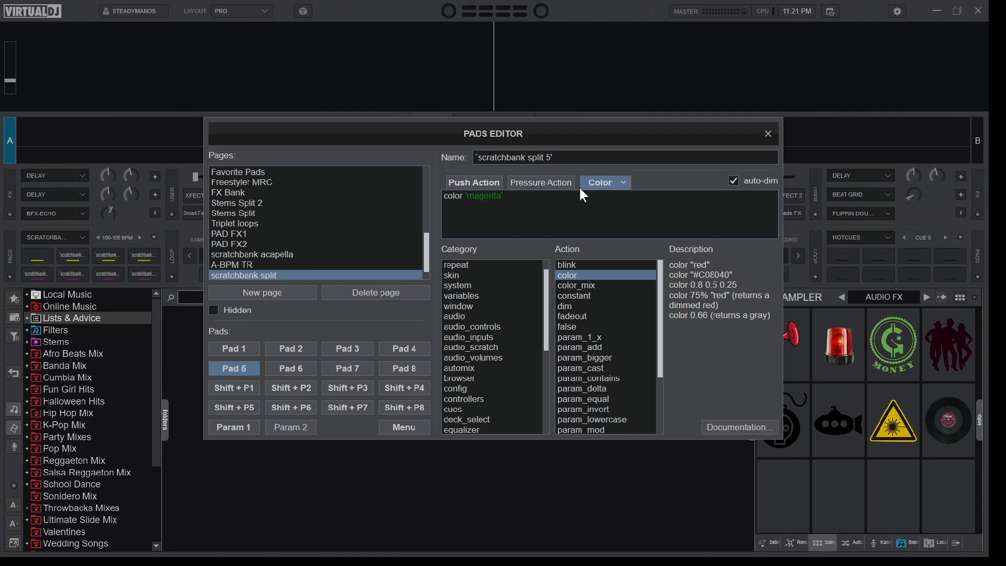
pyautogui.click(624, 181)
pyautogui.click(598, 199)
pyautogui.click(299, 369)
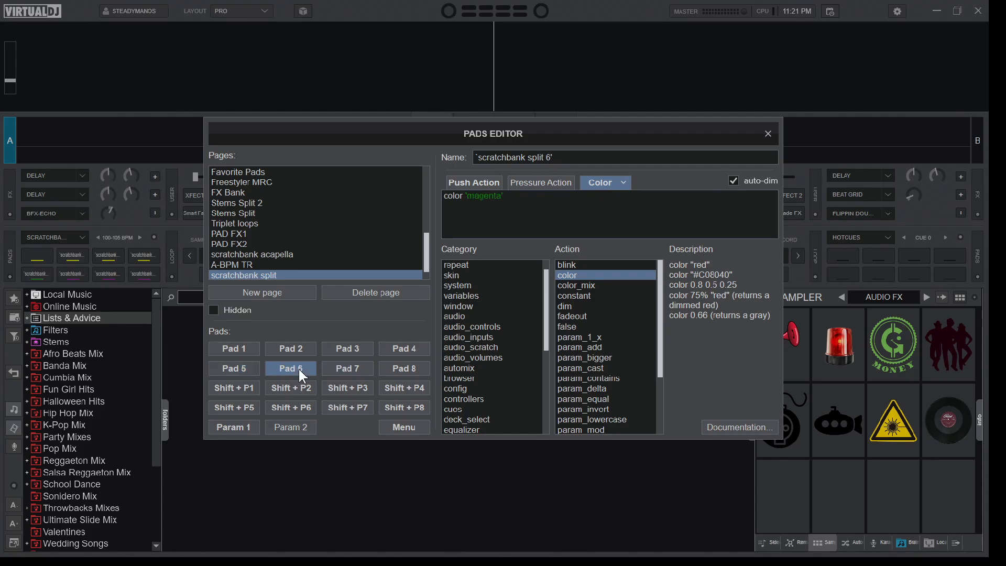
pyautogui.click(625, 182)
pyautogui.click(597, 199)
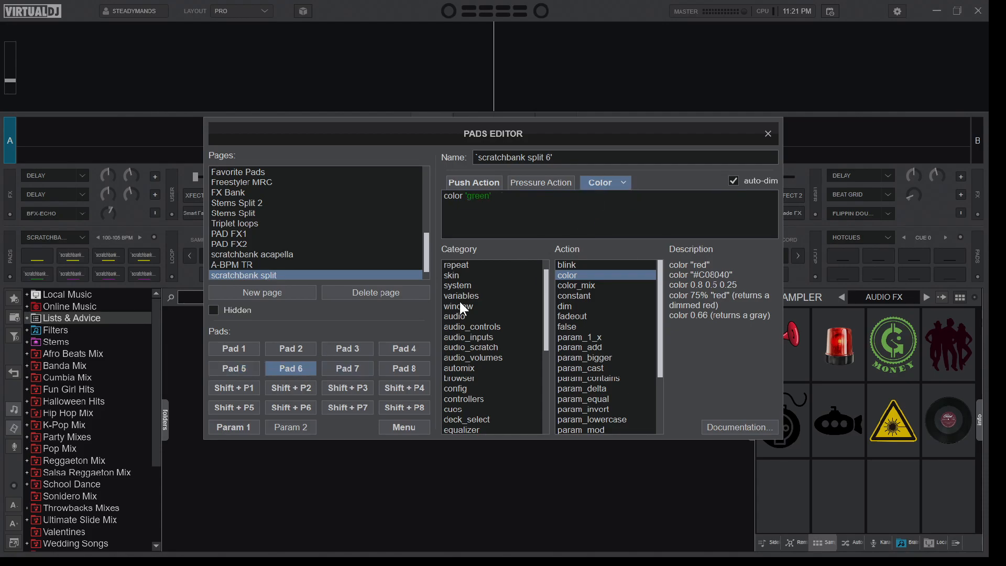
# Set the colour of Pads 7 and 8 to green and close the pads editor.
pyautogui.click(347, 373)
pyautogui.click(625, 183)
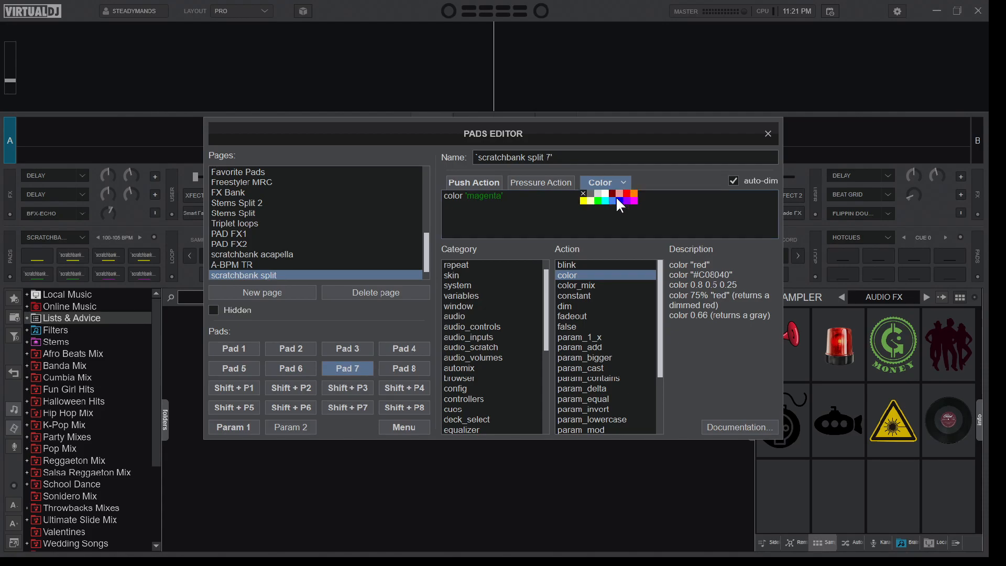
pyautogui.click(599, 199)
pyautogui.click(403, 373)
pyautogui.click(624, 183)
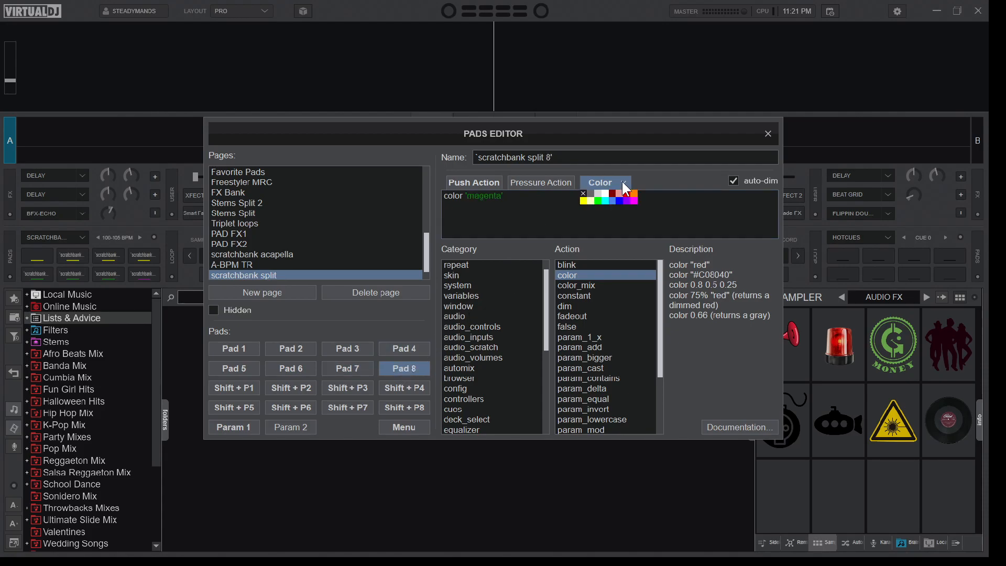
pyautogui.click(599, 200)
pyautogui.click(769, 137)
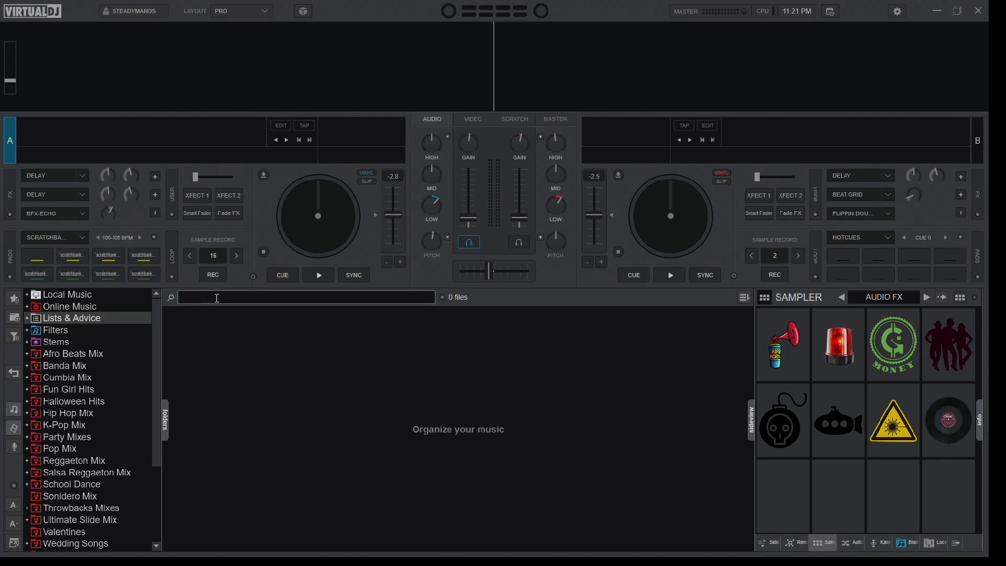
# Search the music library for "2023 sept" and look through the tracks around 100 BPM.
pyautogui.write('203')
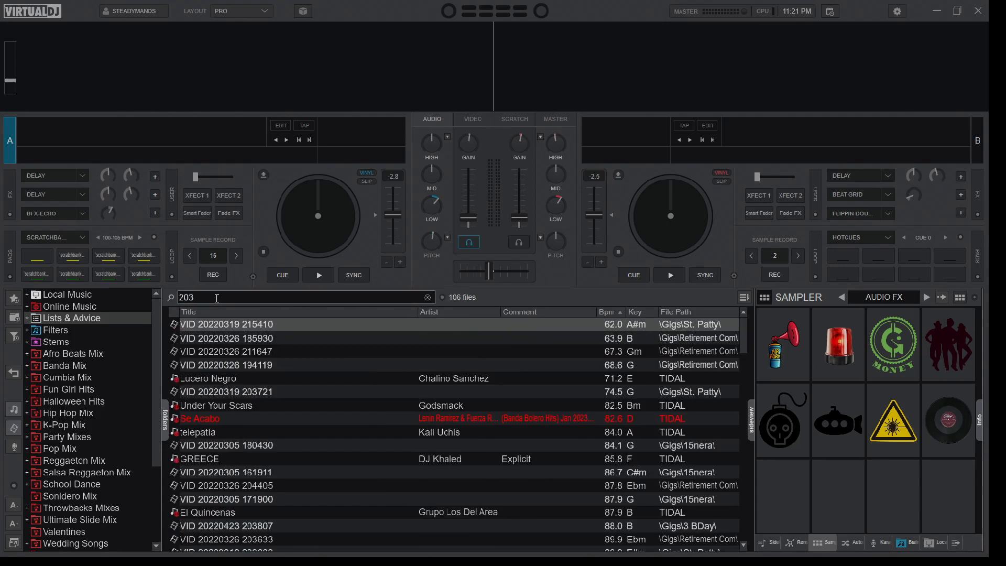
pyautogui.press('BackSpace')
pyautogui.write('23')
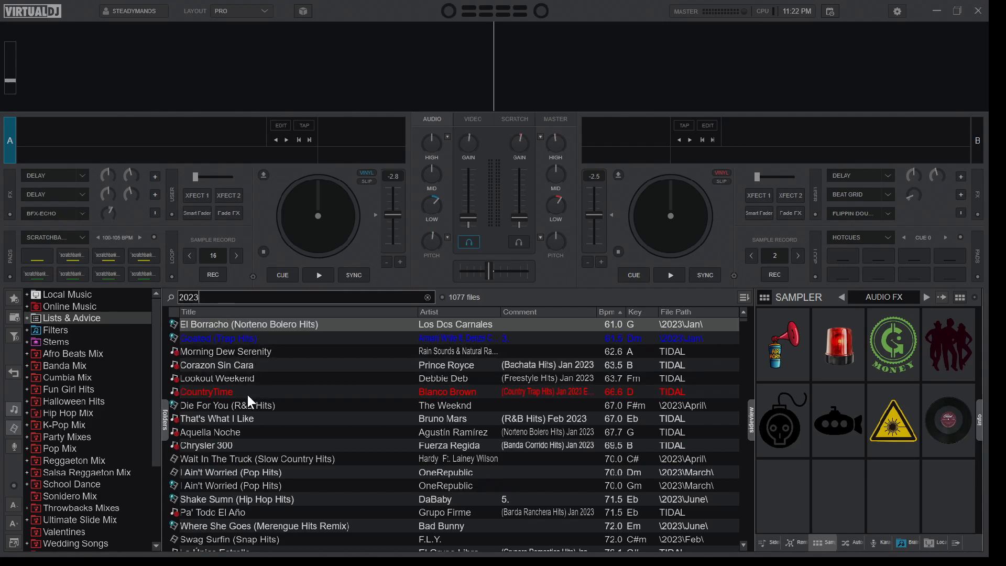
pyautogui.scroll(-2, 259, 401)
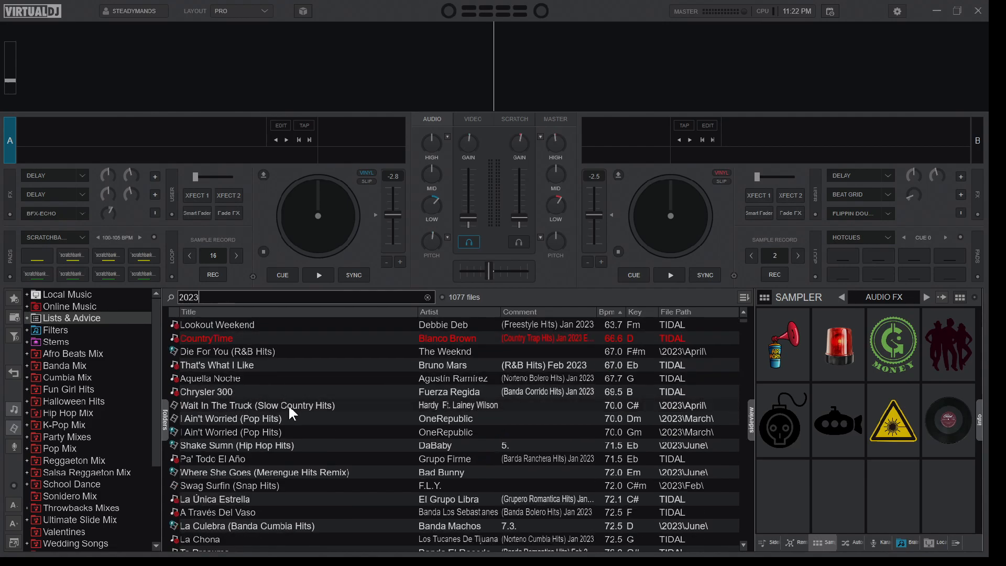
pyautogui.write('sept')
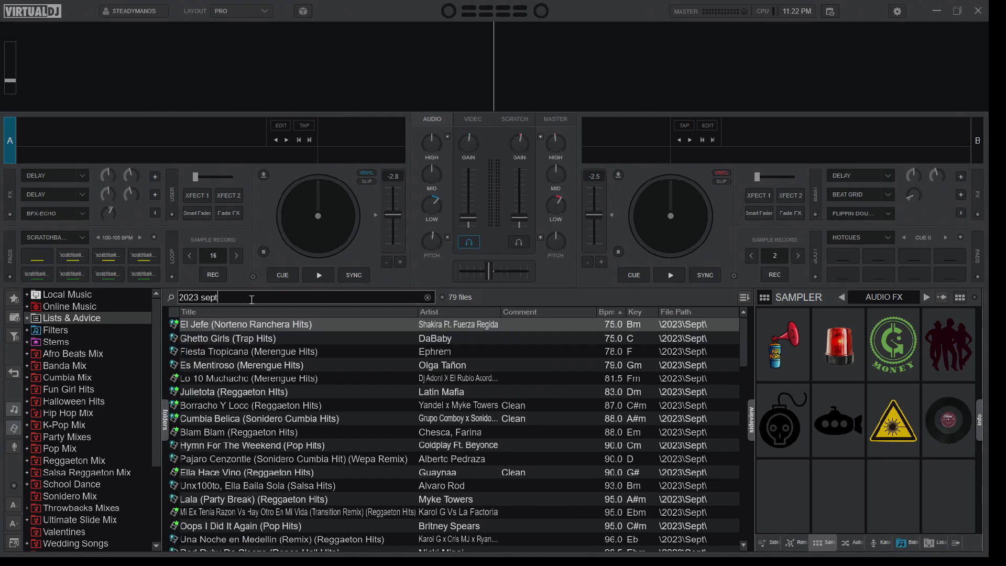
pyautogui.scroll(-3, 228, 413)
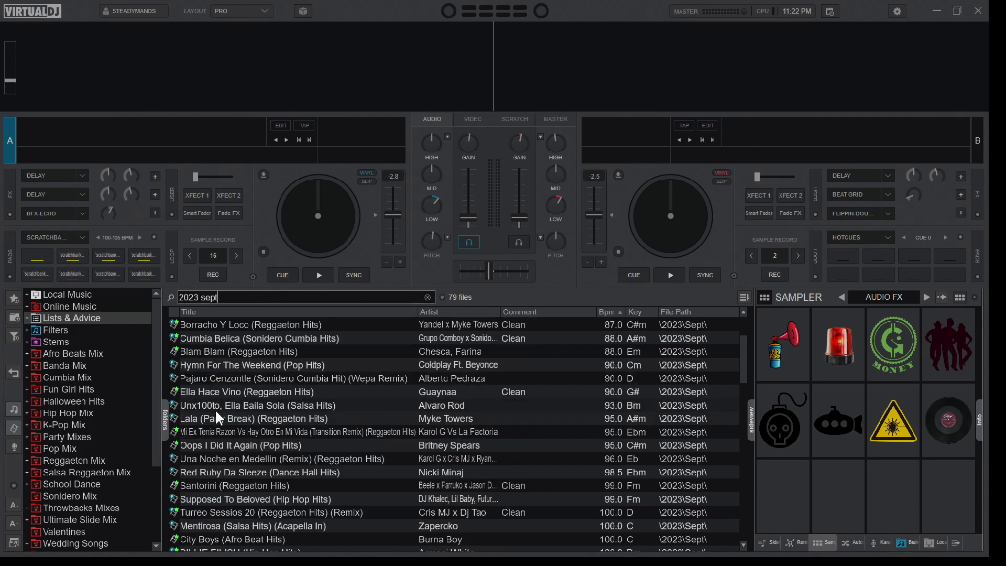
pyautogui.scroll(-6, 250, 414)
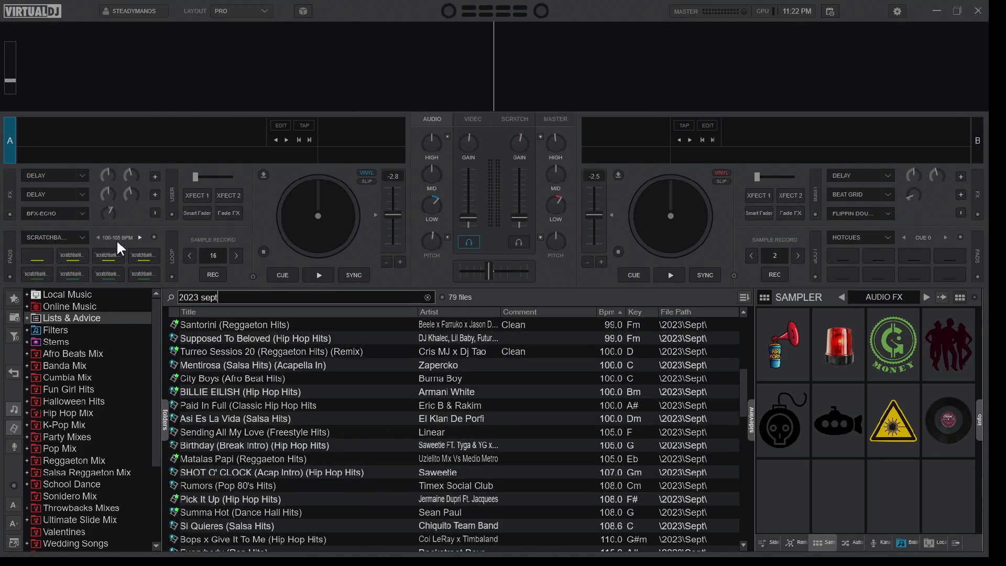
# Create a new scratch bank named "Hip Hop Set 1" and close the scratch bank editor.
pyautogui.click(155, 237)
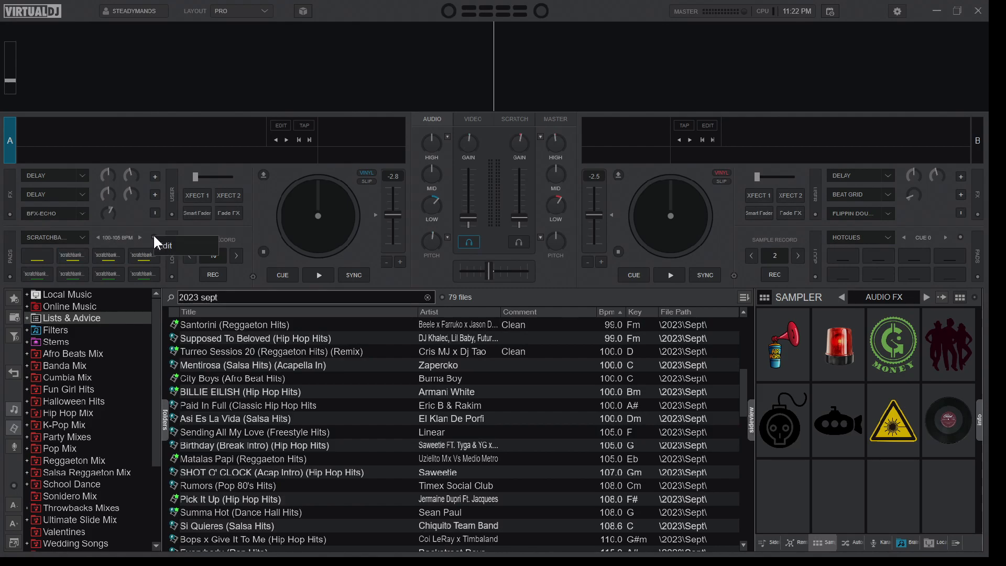
pyautogui.click(165, 244)
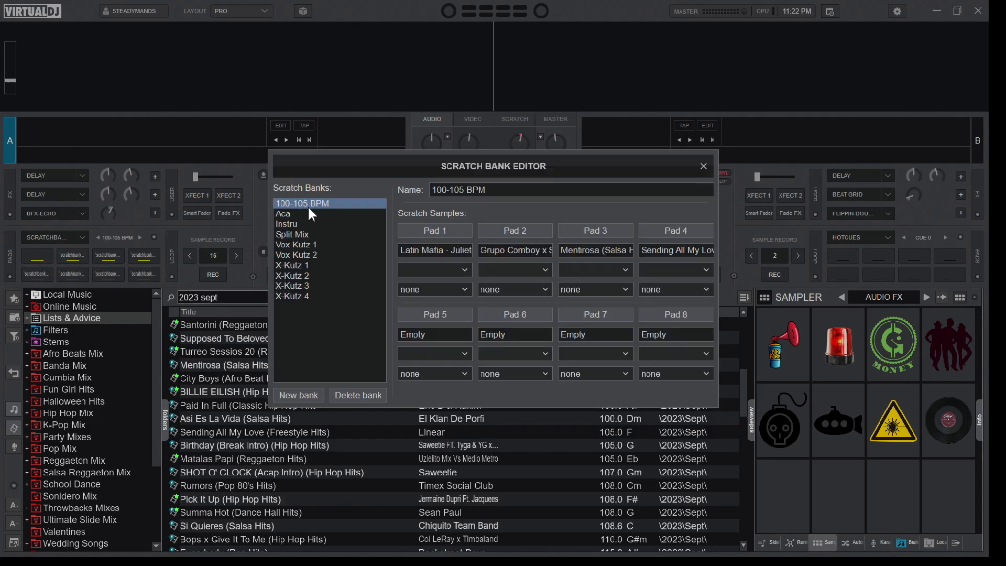
pyautogui.click(305, 397)
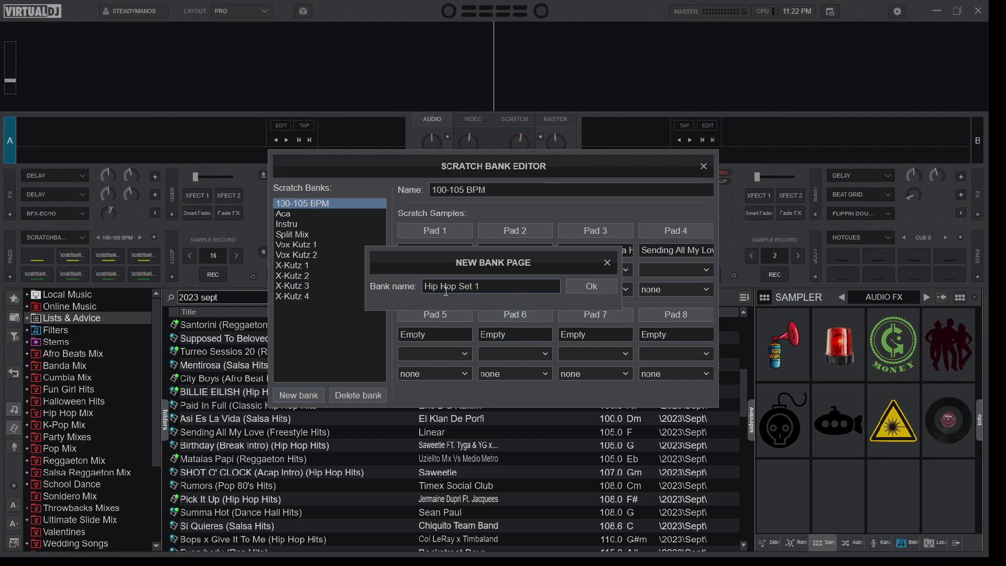
pyautogui.click(583, 290)
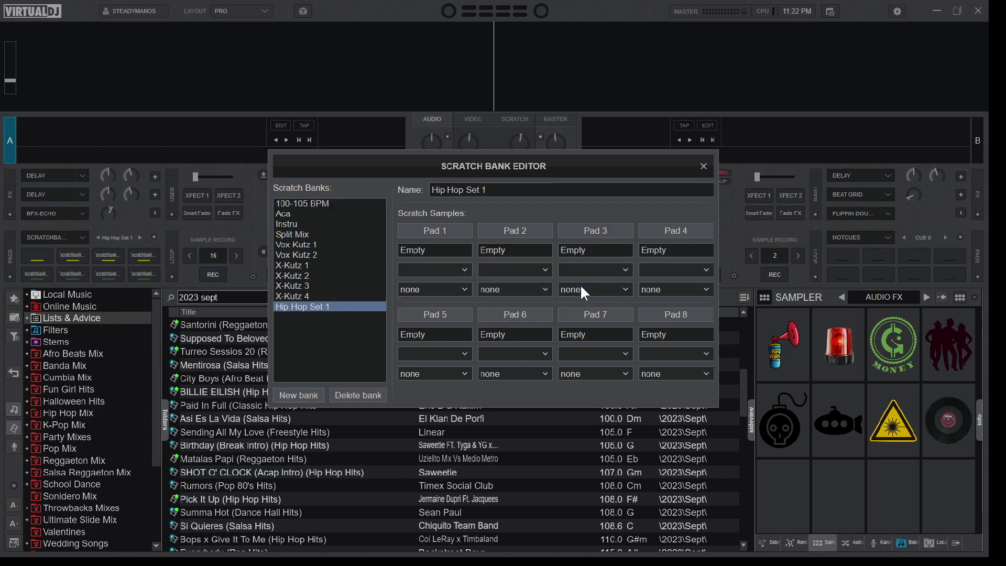
pyautogui.click(703, 166)
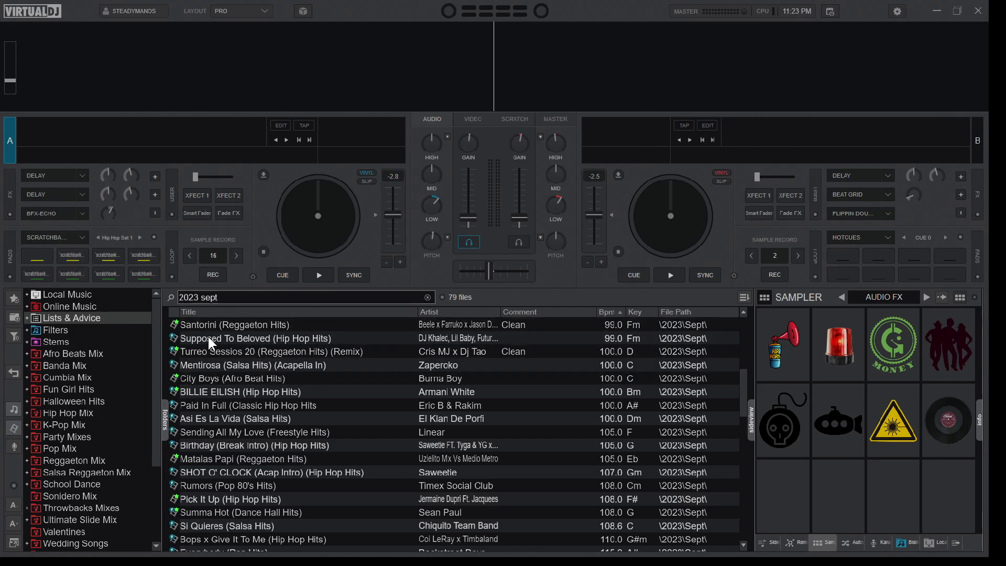
# Assign "Supposed To Beloved (Hip Hop Hits)" to Pad 5 of the Hip Hop Set 1 bank and trigger that pad on deck A.
pyautogui.click(249, 336)
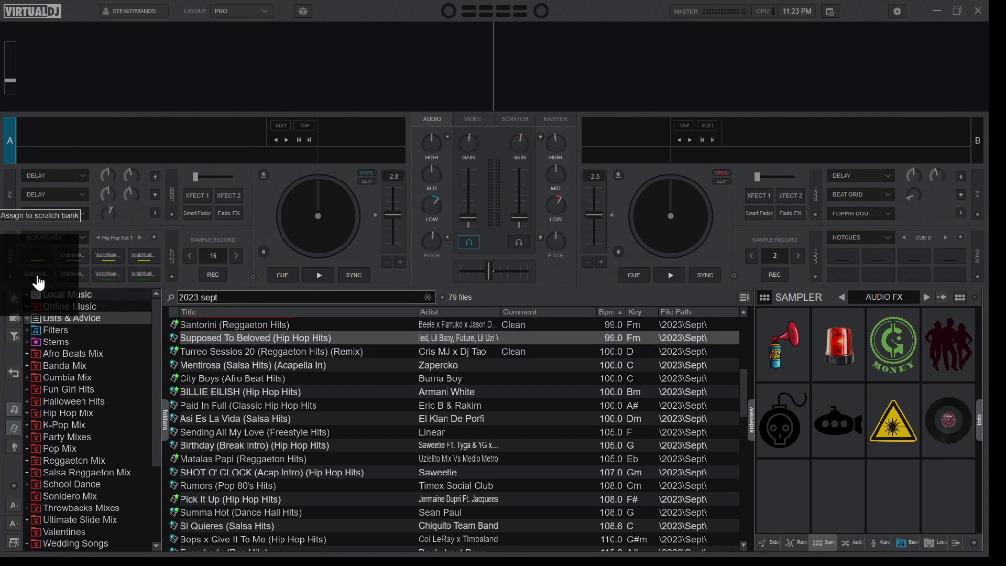
pyautogui.moveTo(38, 283); pyautogui.dragTo(41, 282)
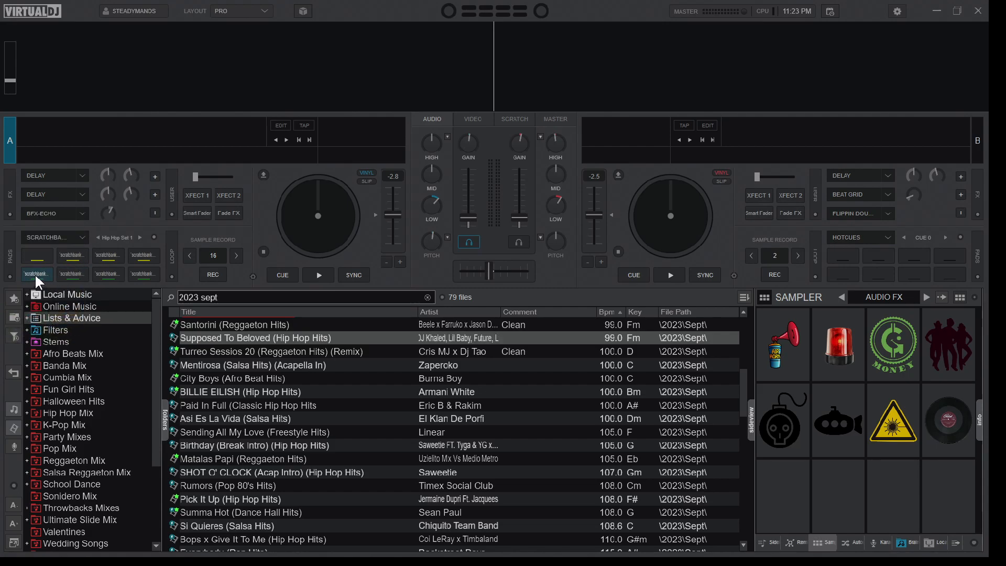
pyautogui.click(36, 275)
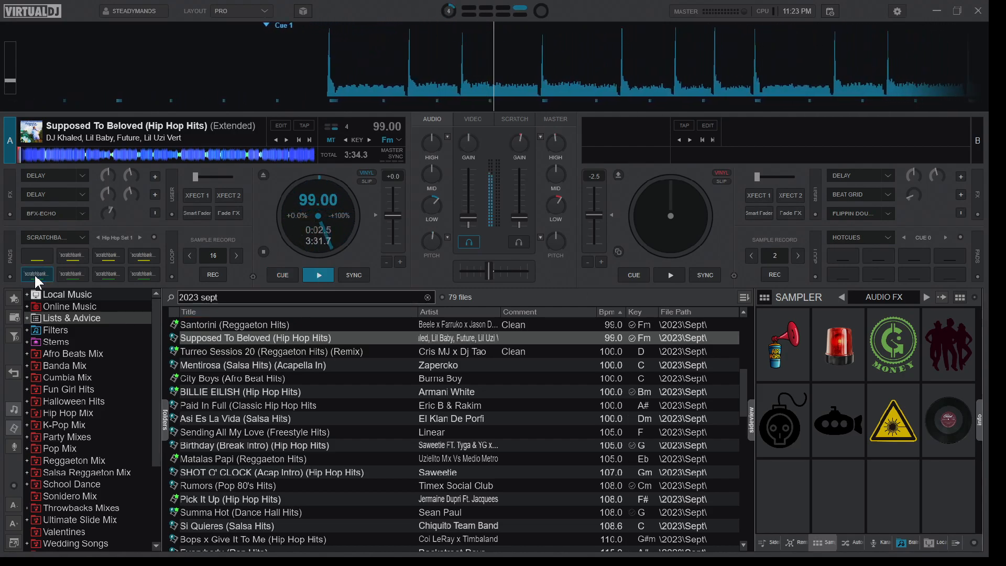
pyautogui.click(34, 273)
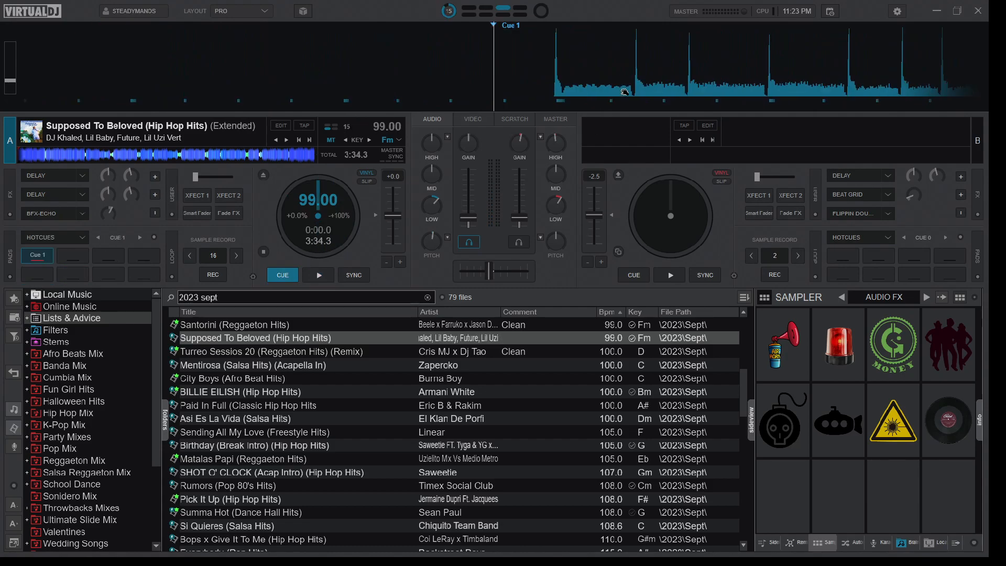
# Delete Cue 1, set it again exactly on the track's first beat, and mark that point as the downbeat on deck A.
pyautogui.moveTo(655, 82); pyautogui.dragTo(594, 76)
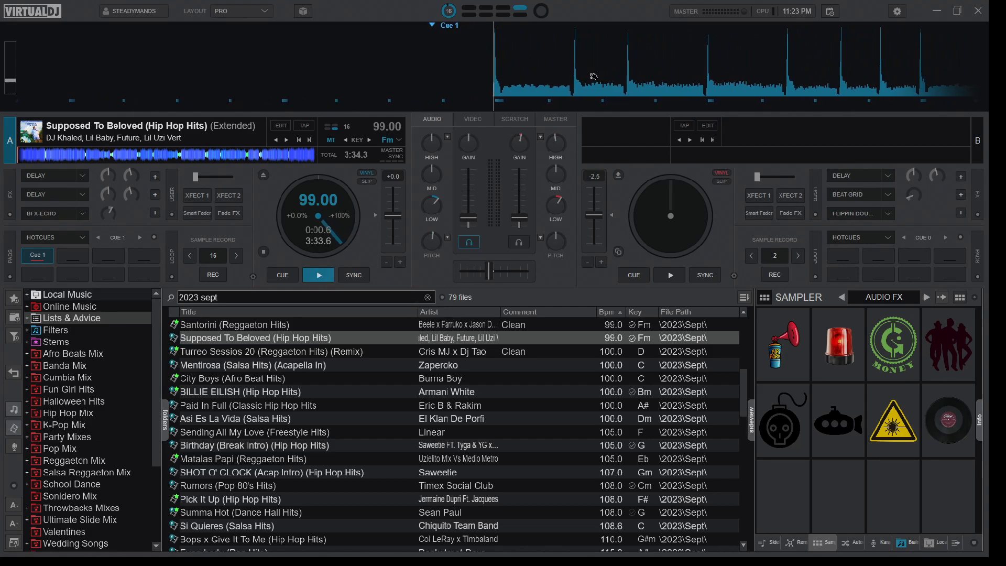
pyautogui.hotkey('shift', '1')
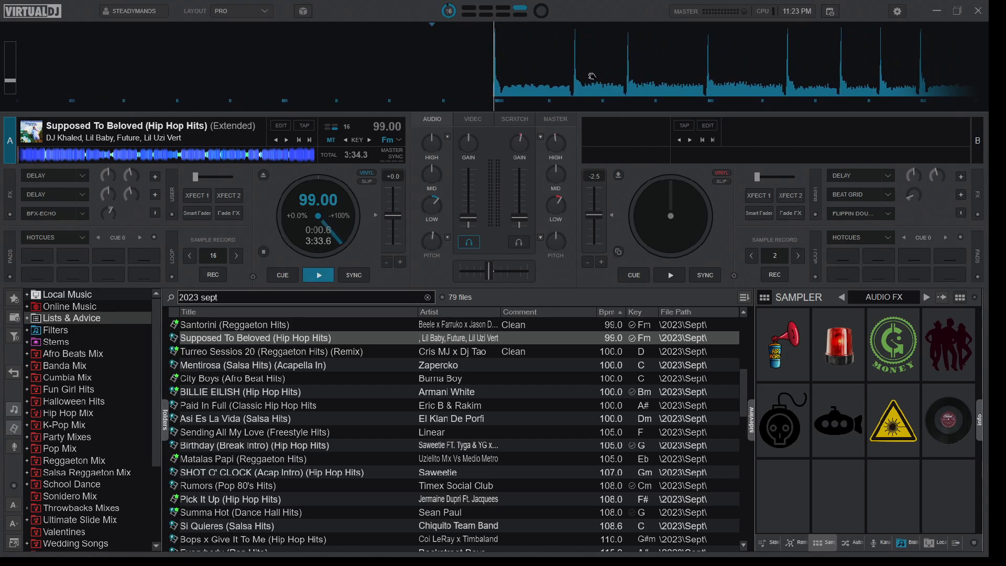
pyautogui.press('1')
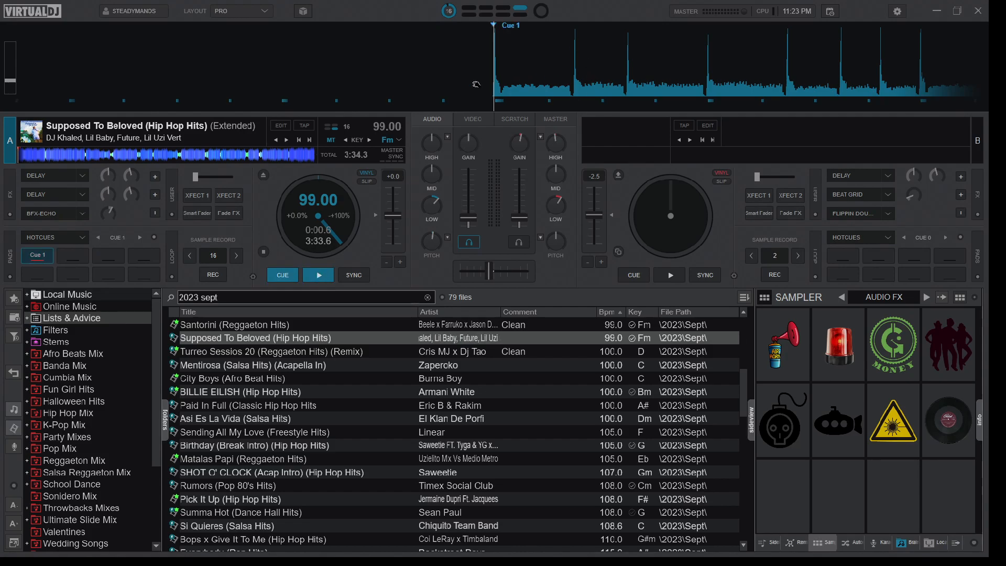
pyautogui.click(304, 125)
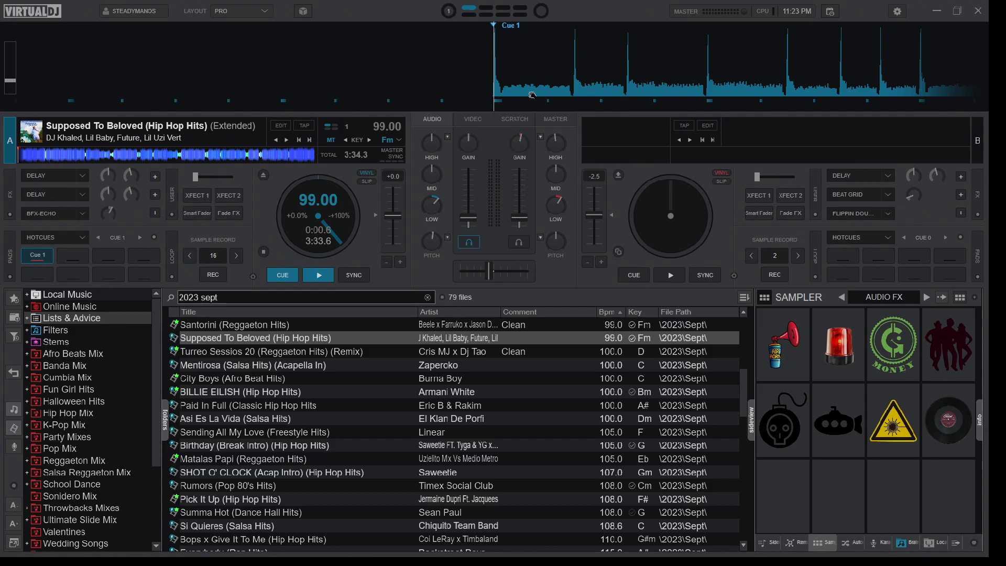
# Show the scratchbank split page on deck A's pads and trigger Pad 5 to check its start point.
pyautogui.click(80, 238)
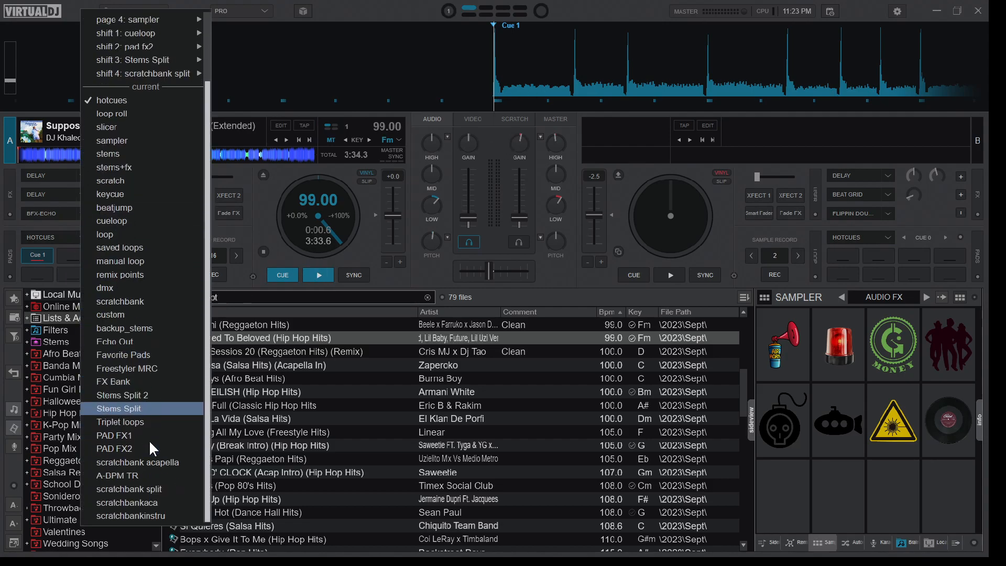
pyautogui.click(149, 485)
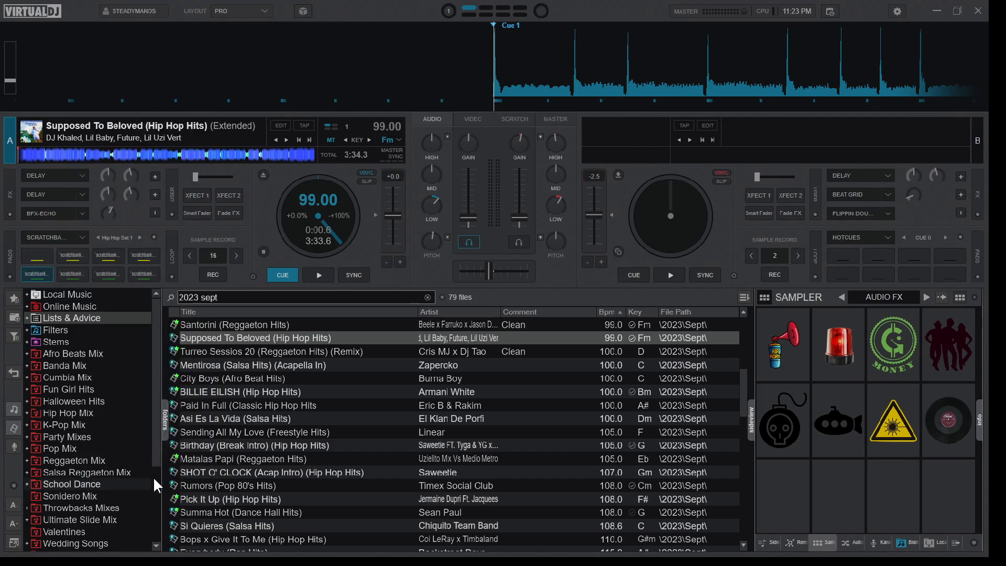
pyautogui.click(36, 274)
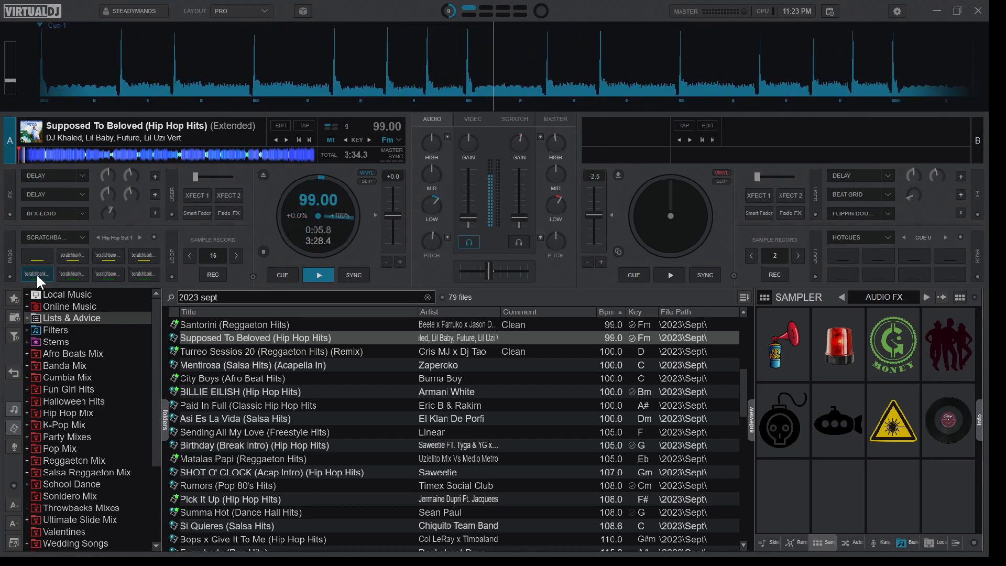
pyautogui.click(37, 276)
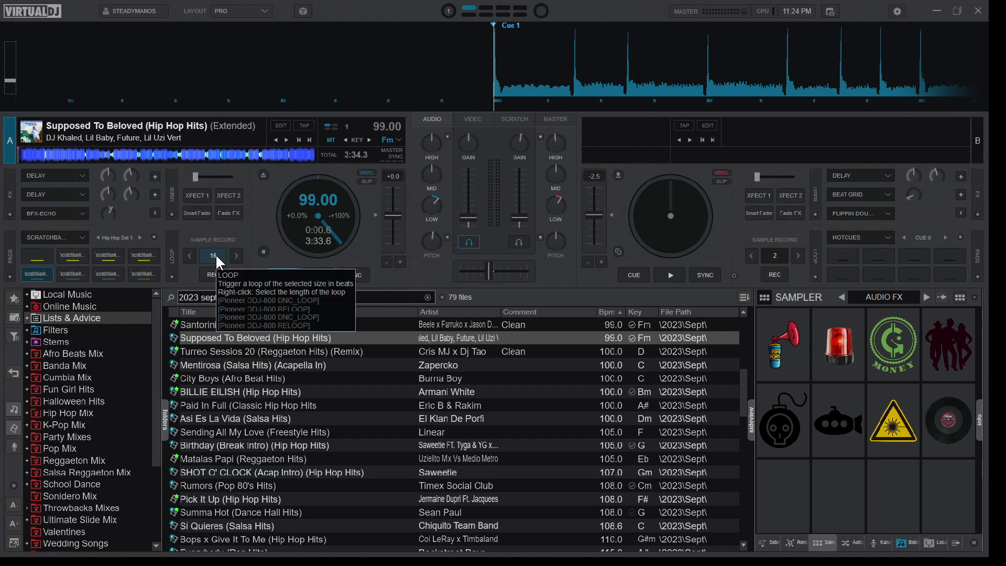
# Try a 16-beat loop from Cue 1 on deck A, extend it to 32 beats and return it to 16.
pyautogui.press('space')
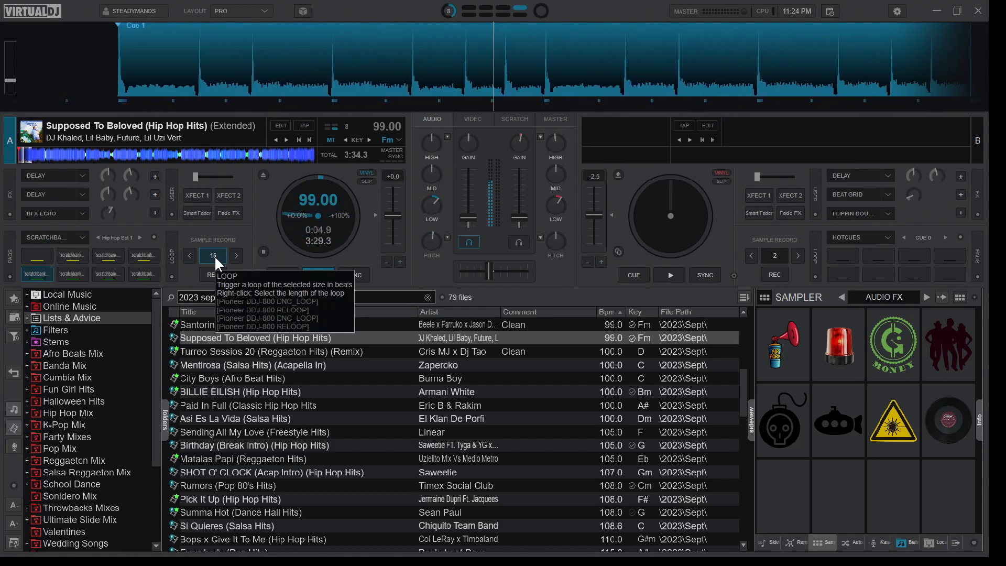
pyautogui.click(237, 255)
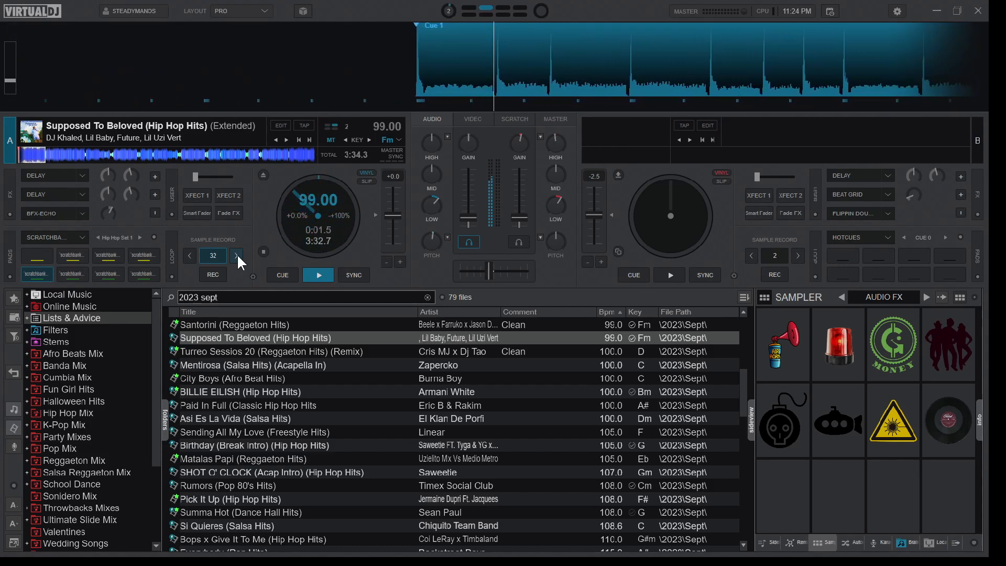
pyautogui.click(190, 256)
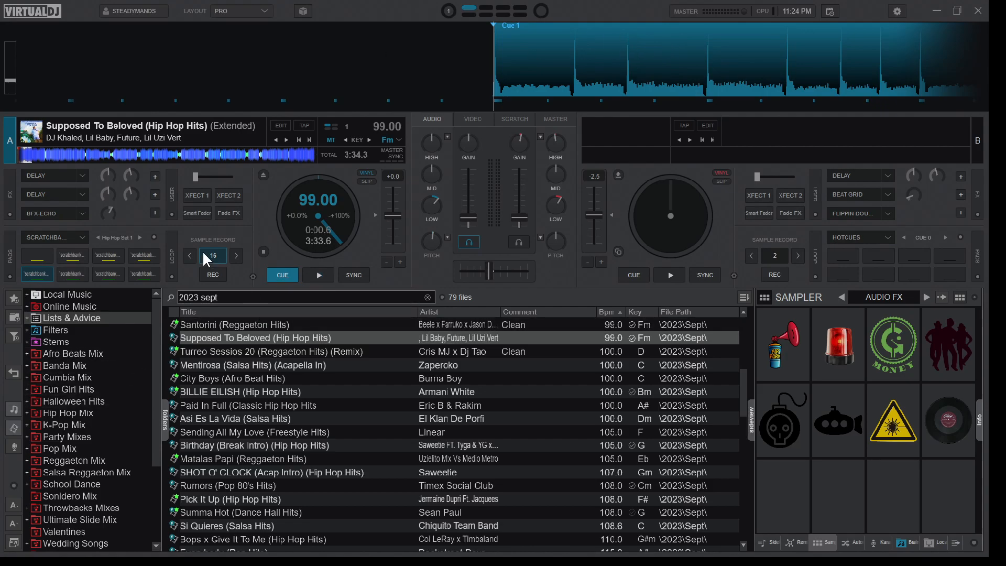
pyautogui.click(317, 277)
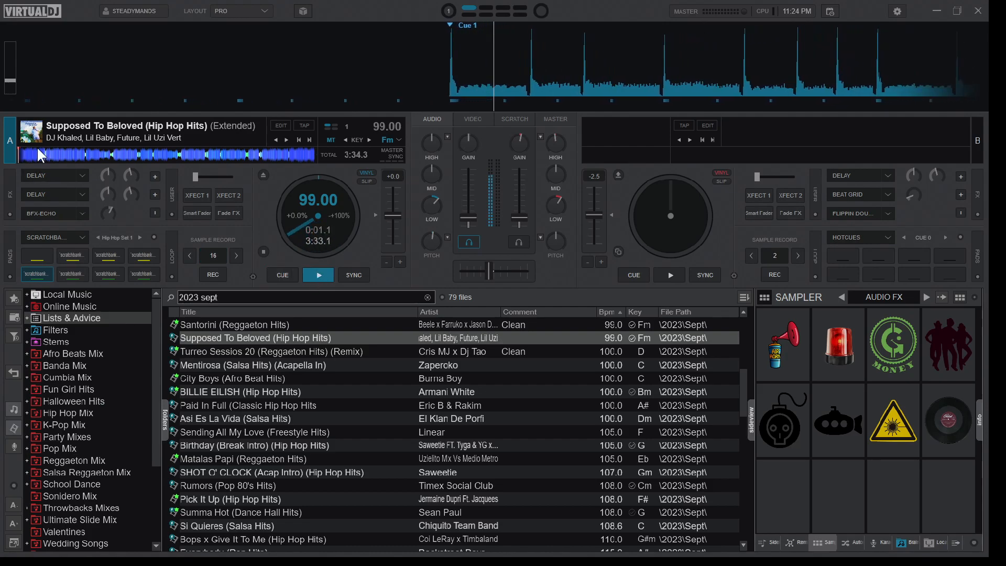
# Go to the beat at 0:20 in the deck A track, set hotcue 2 there and preview it.
pyautogui.click(36, 149)
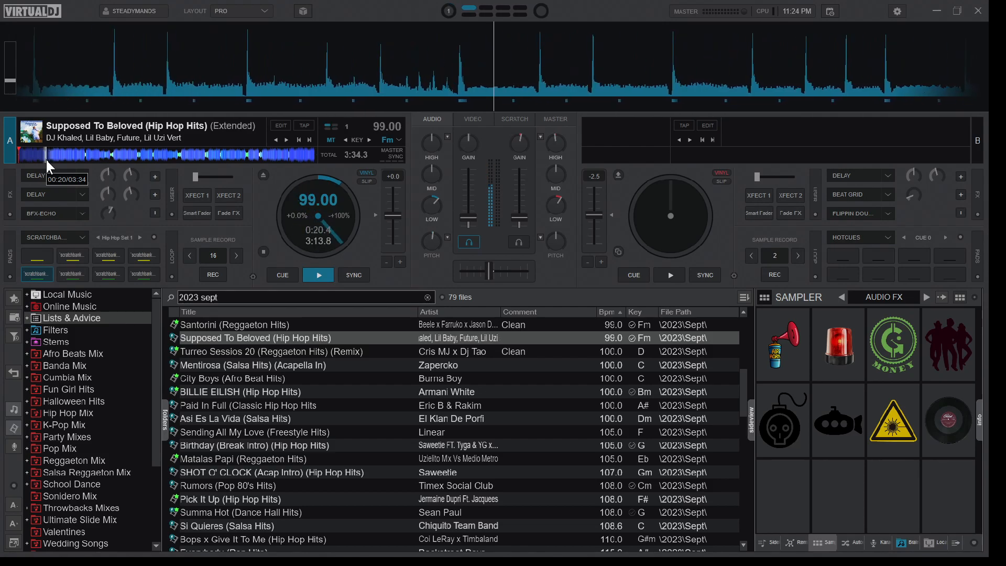
pyautogui.press('space')
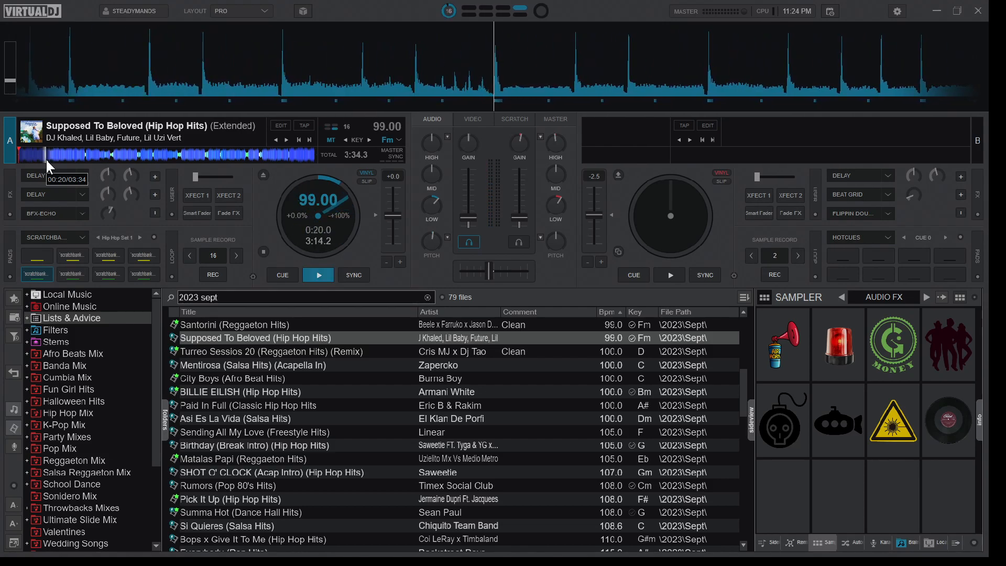
pyautogui.press('1')
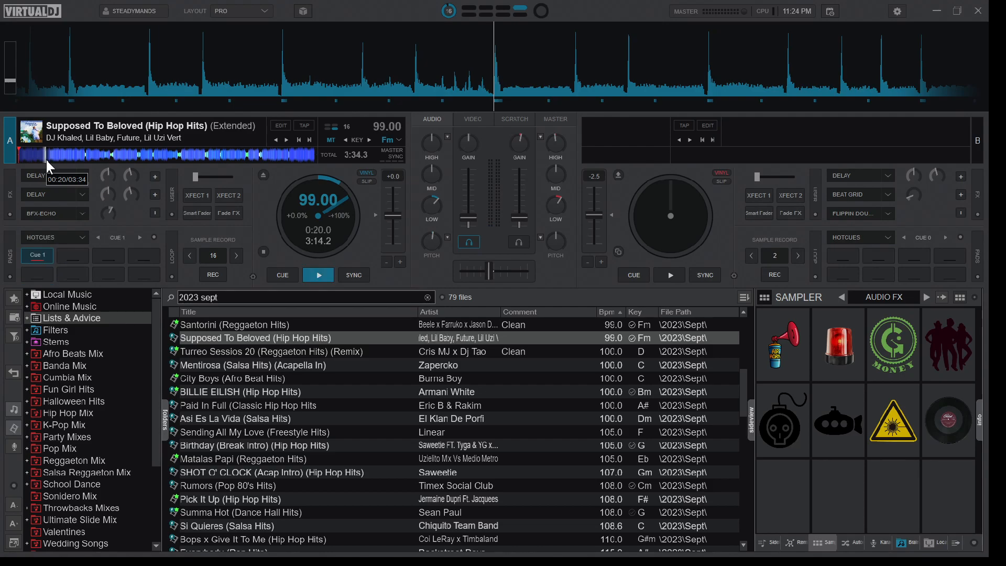
pyautogui.press('2')
pyautogui.press('space')
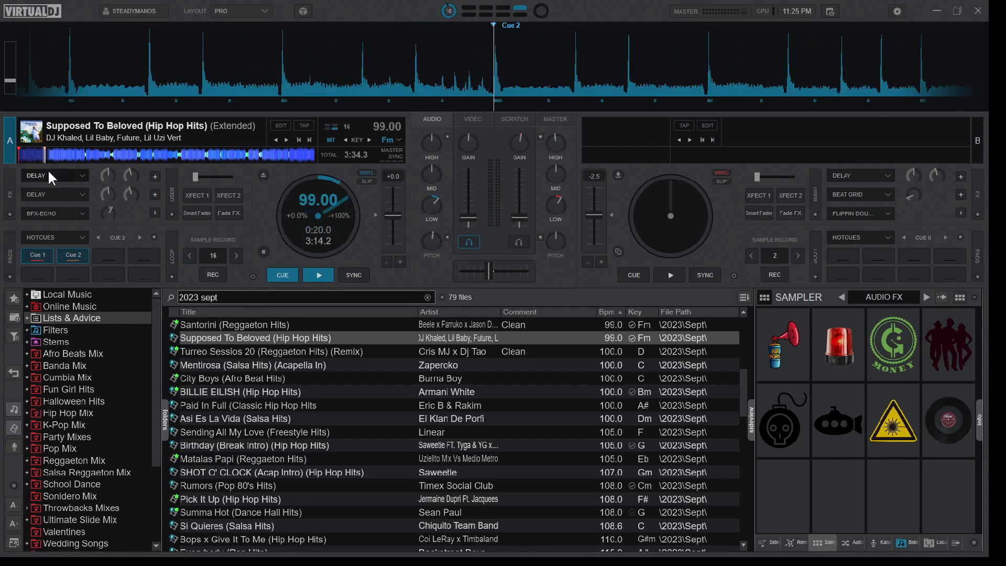
pyautogui.press('2')
pyautogui.press('2')
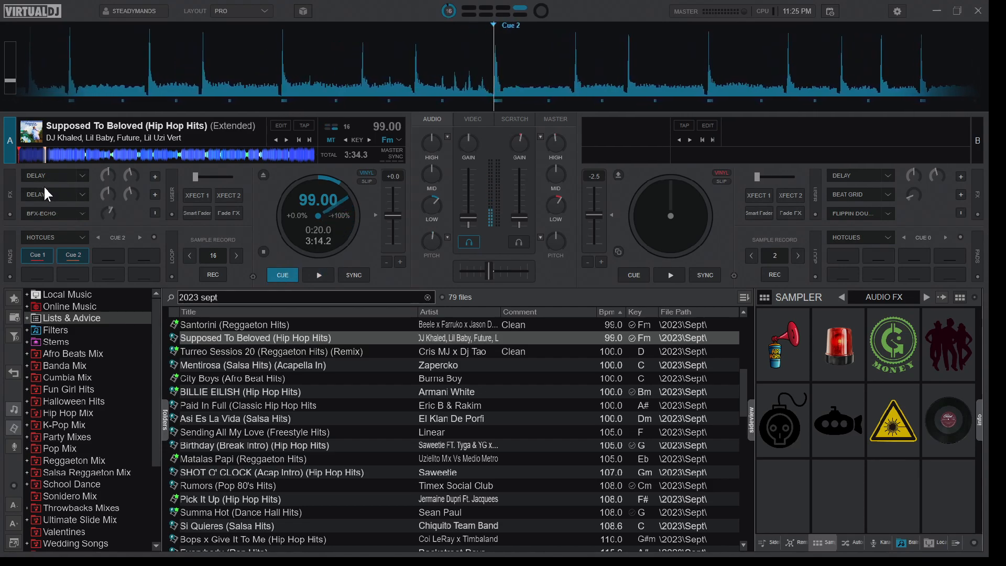
# Start a loop at Cue 2 on deck A, audition it and shorten it to 4 beats.
pyautogui.click(215, 255)
pyautogui.click(319, 272)
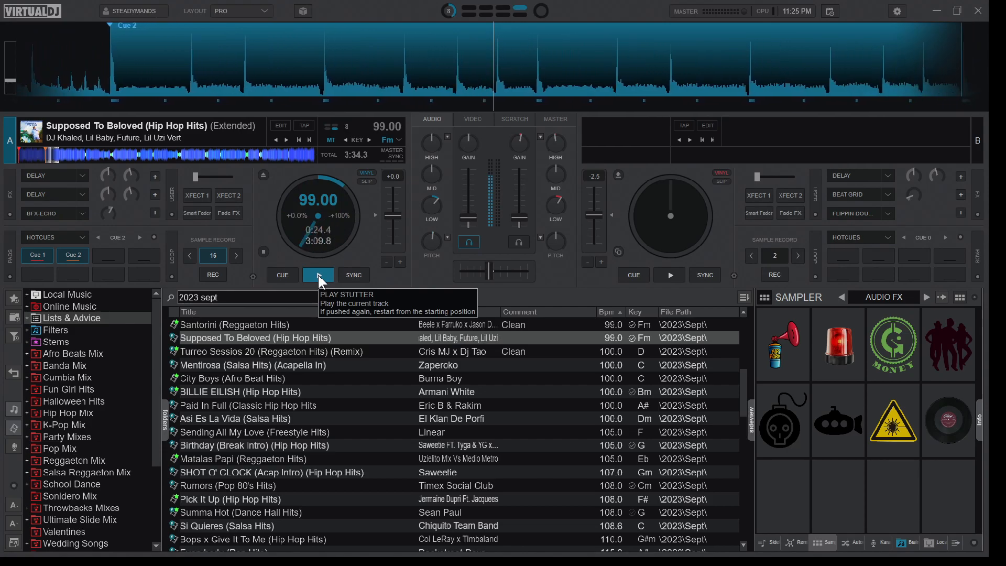
pyautogui.click(317, 273)
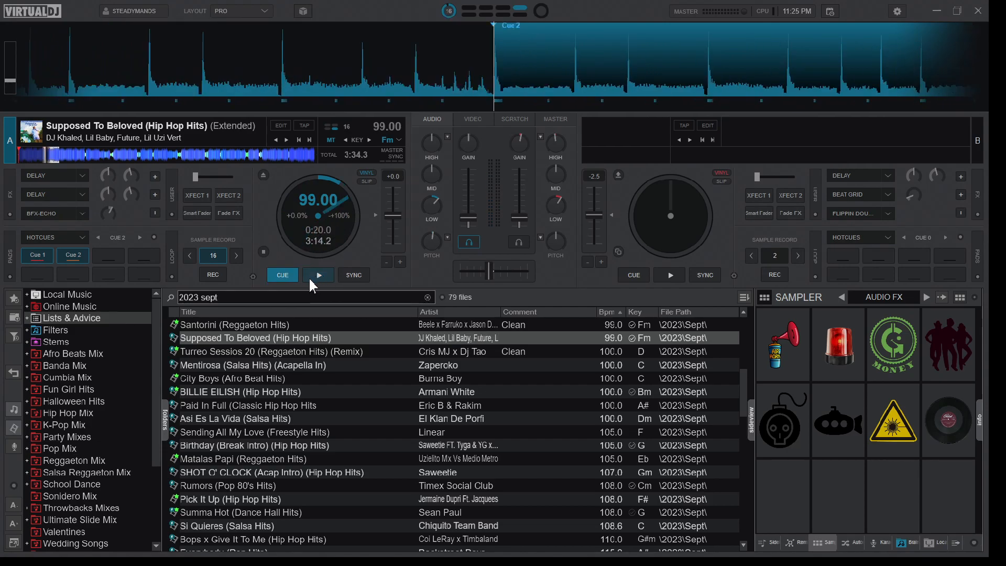
pyautogui.click(187, 256)
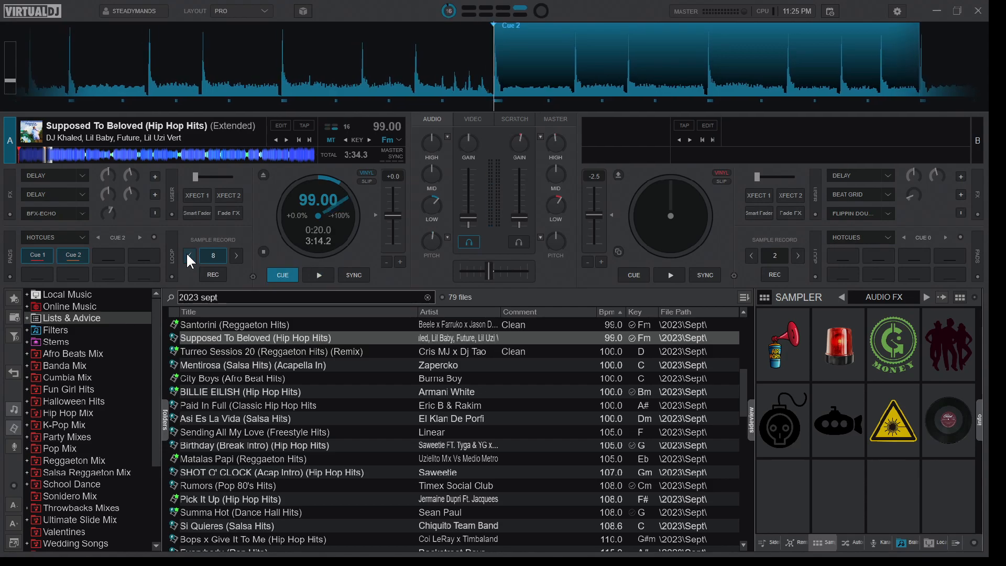
pyautogui.press('space')
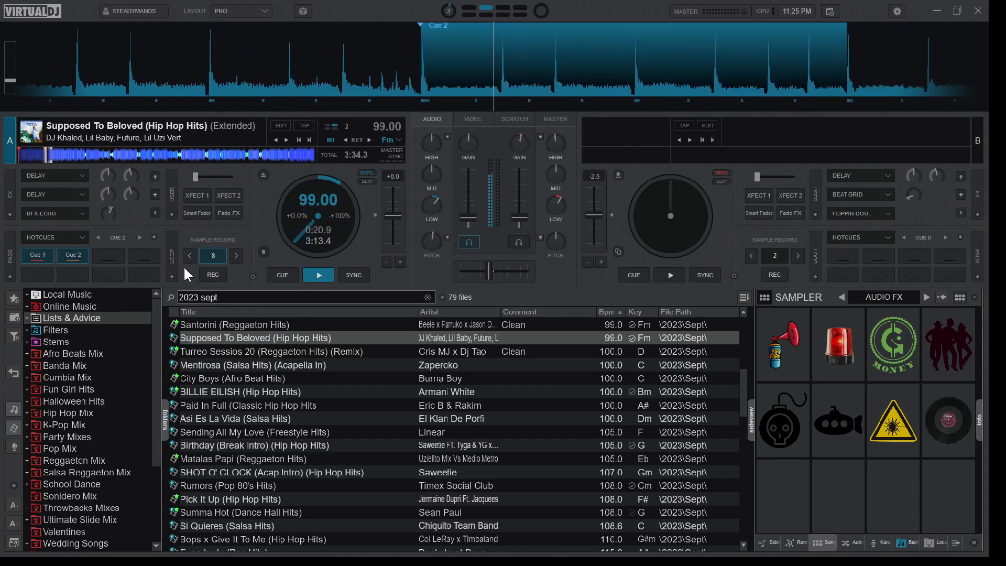
pyautogui.click(188, 255)
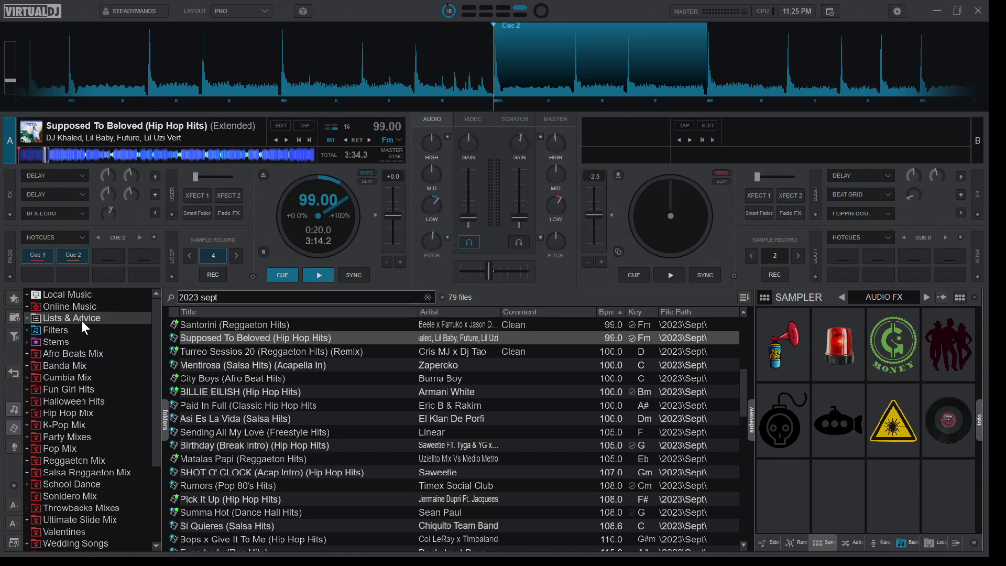
# Open the Recordings folder of the Sampler and record deck A's 4-beat loop as a sample.
pyautogui.click(26, 318)
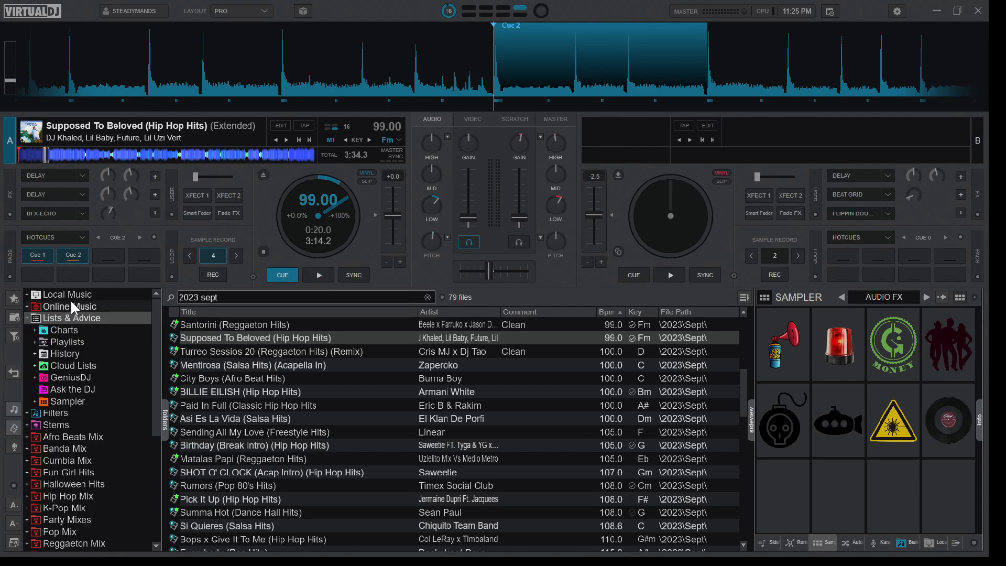
pyautogui.click(70, 400)
pyautogui.scroll(-2, 67, 401)
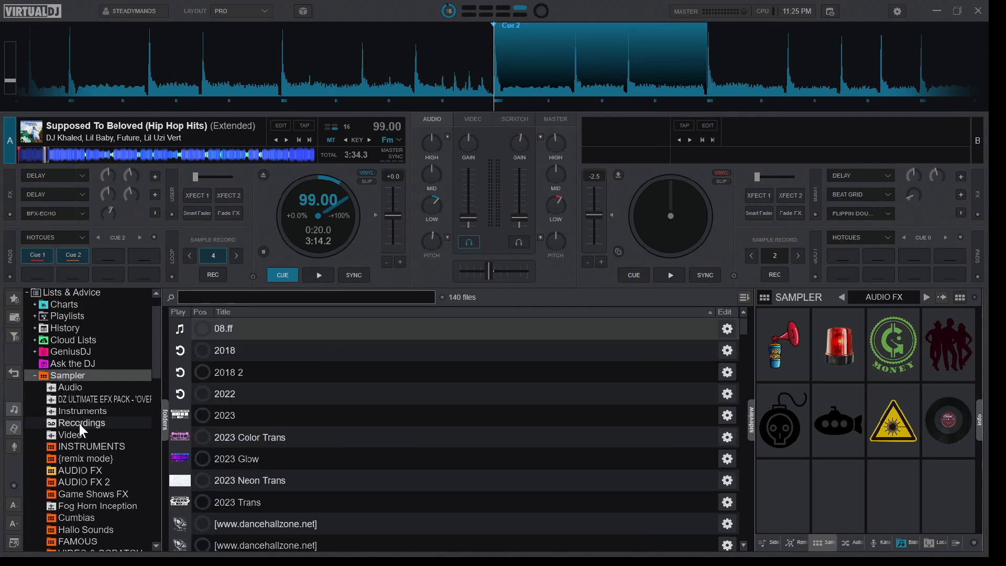
pyautogui.click(80, 424)
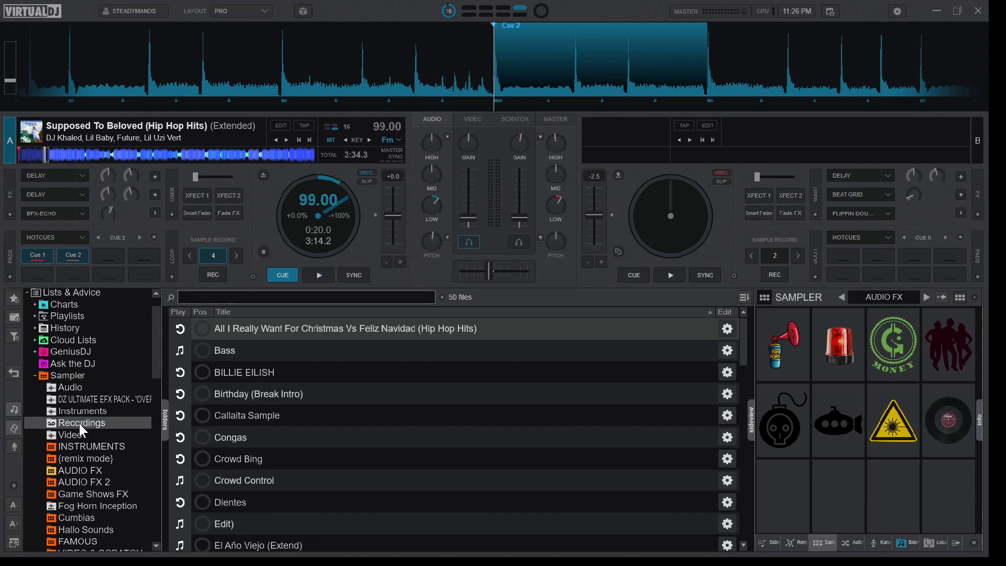
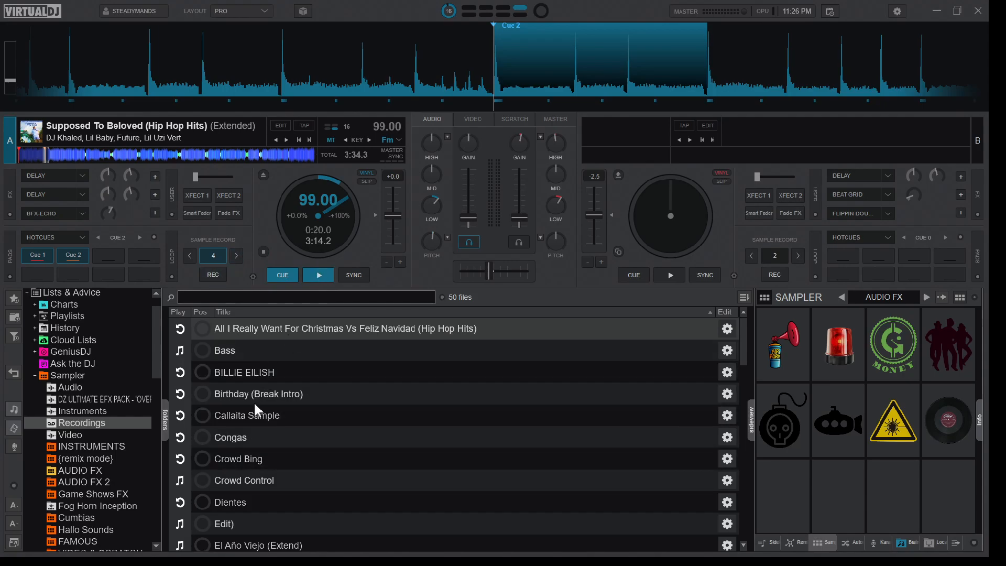
pyautogui.click(215, 275)
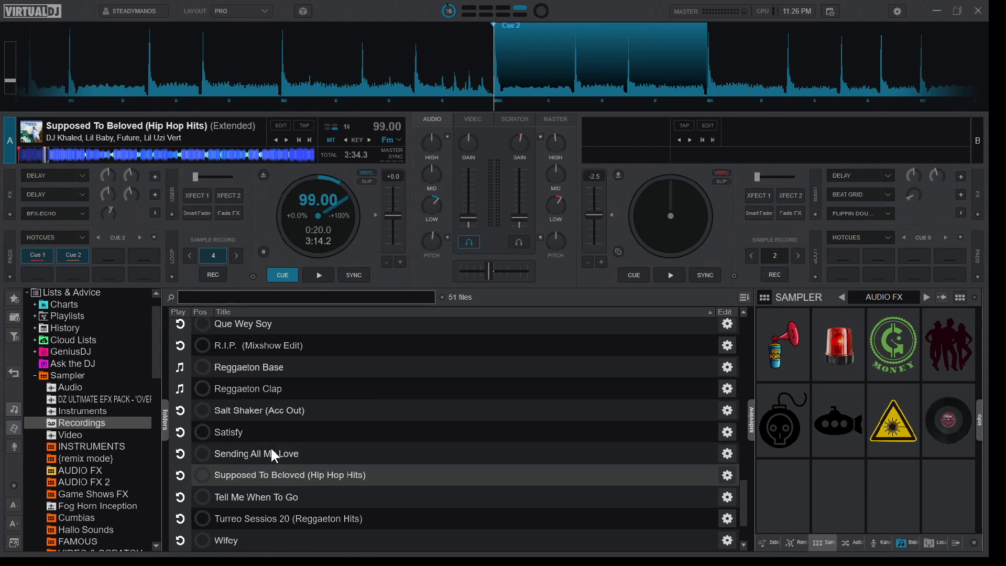
# Assign the recorded "Supposed To Beloved (Hip Hop Hits)" sample to Pad 1 of the scratchbank split page and load it on deck A.
pyautogui.click(82, 238)
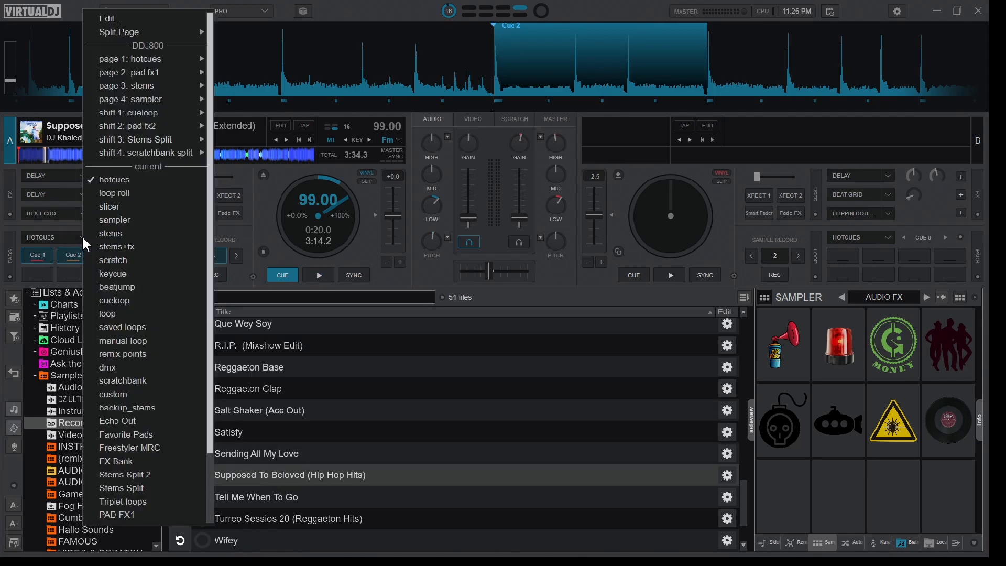
pyautogui.scroll(-3, 134, 369)
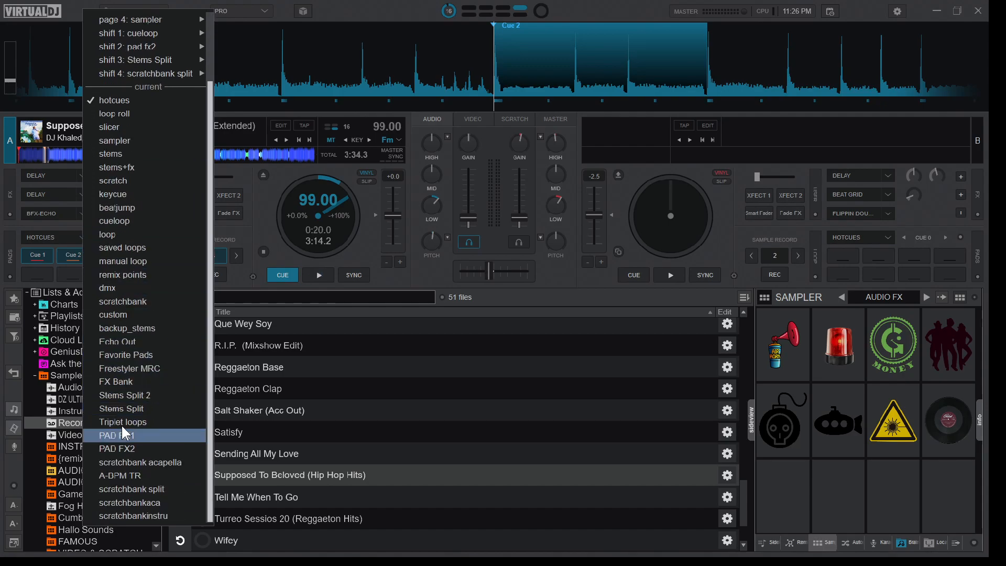
pyautogui.click(140, 489)
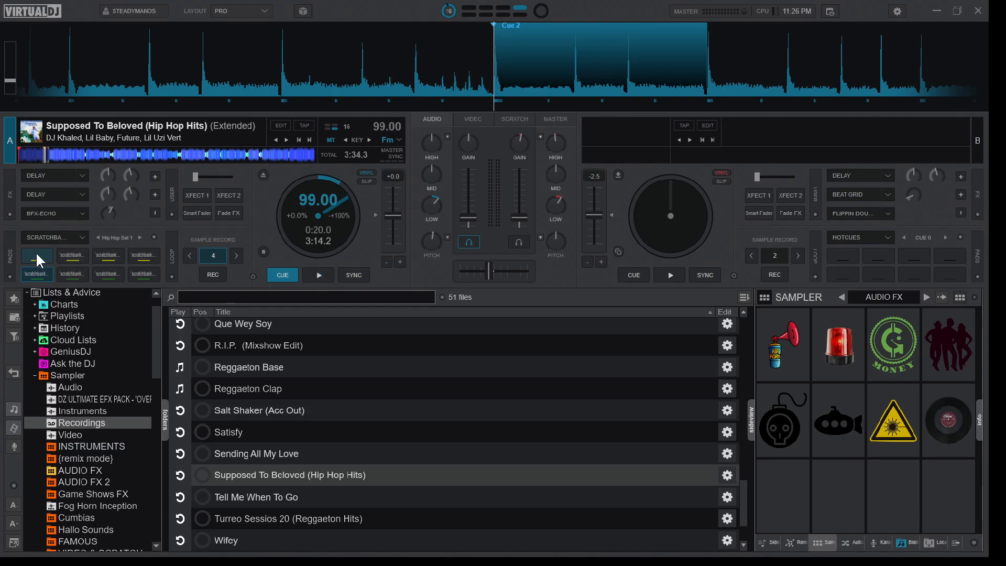
pyautogui.moveTo(237, 475); pyautogui.dragTo(36, 250)
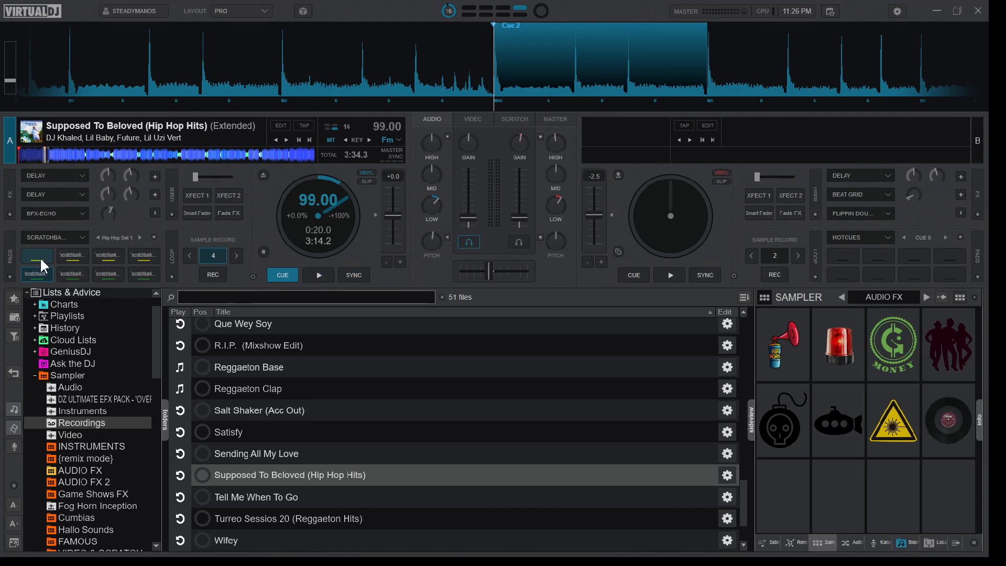
pyautogui.click(40, 256)
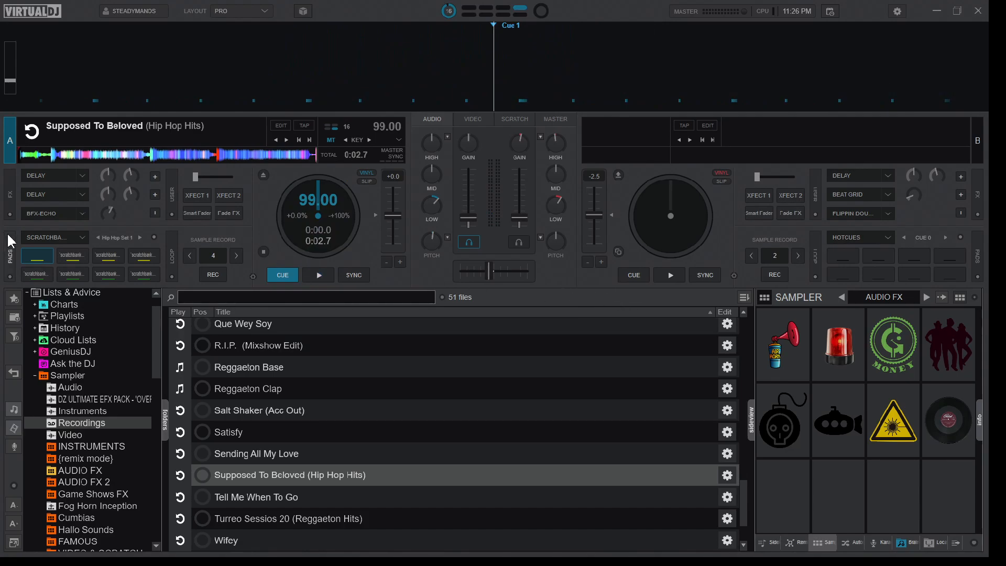
# Trigger the Pad 1 sample several times to check where it starts, and switch deck A's pads to the hotcues page.
pyautogui.click(30, 253)
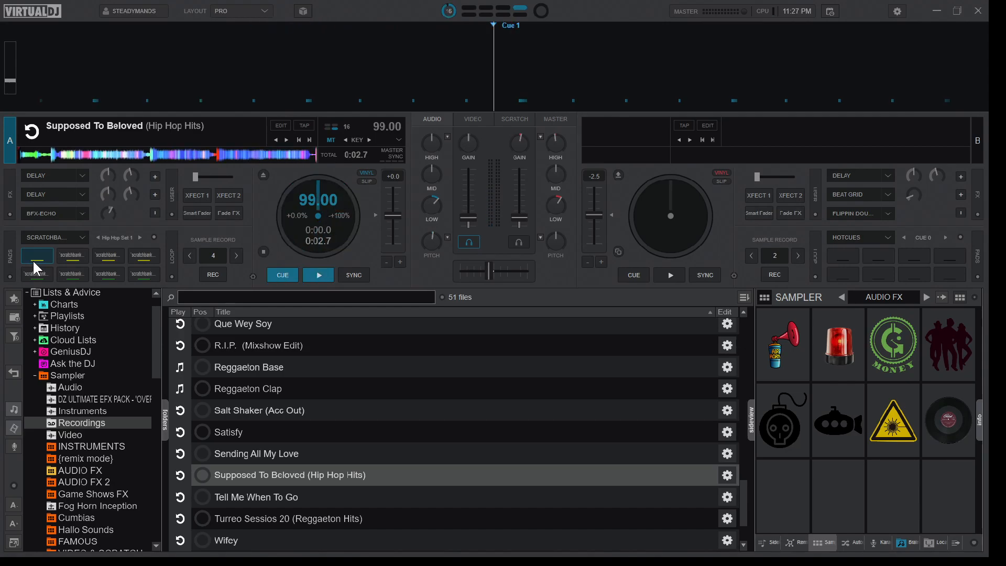
pyautogui.click(32, 260)
pyautogui.click(33, 260)
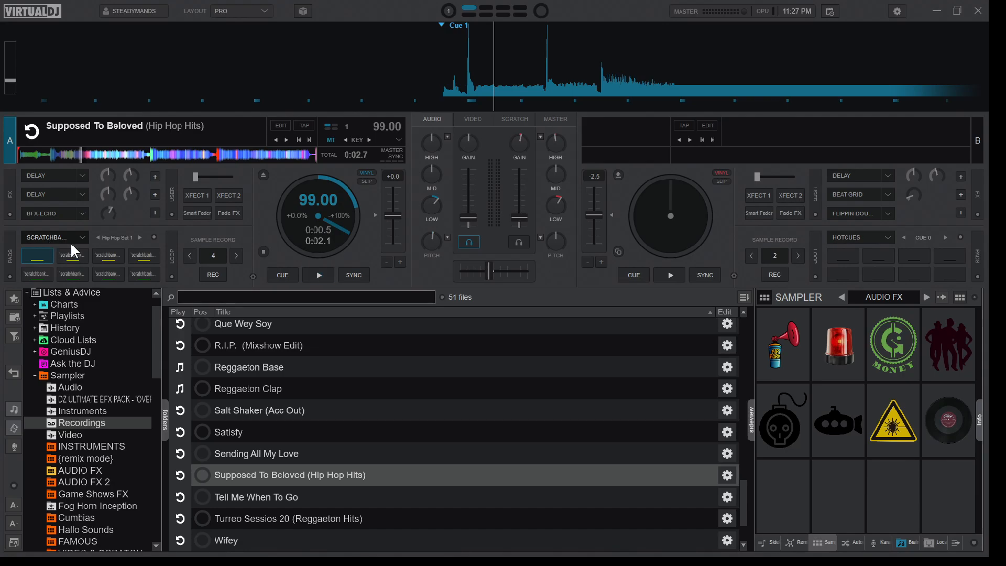
pyautogui.click(50, 261)
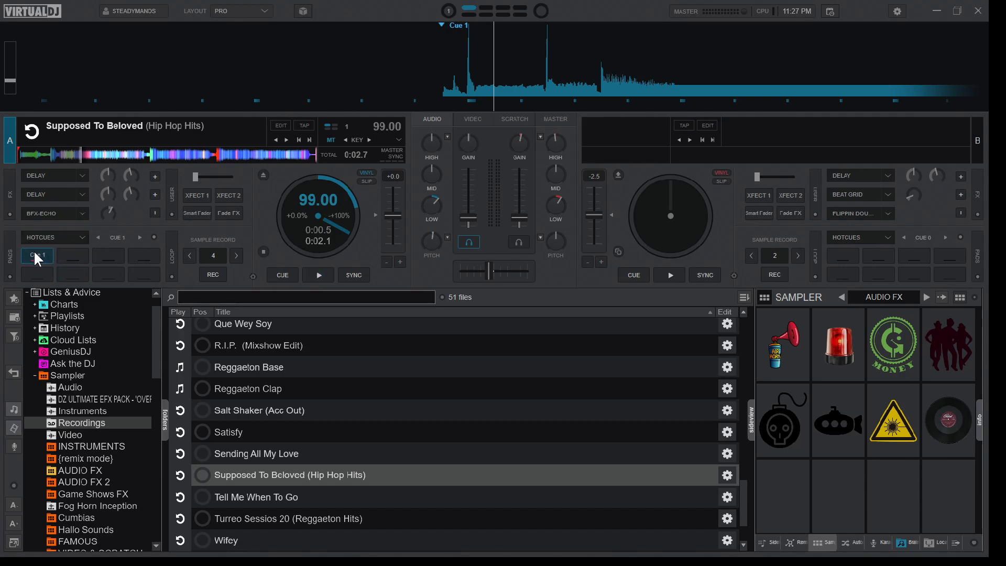
# Replace Cue 1 of the sample on deck A with a new one at the current position, and audition it.
pyautogui.press('shift')
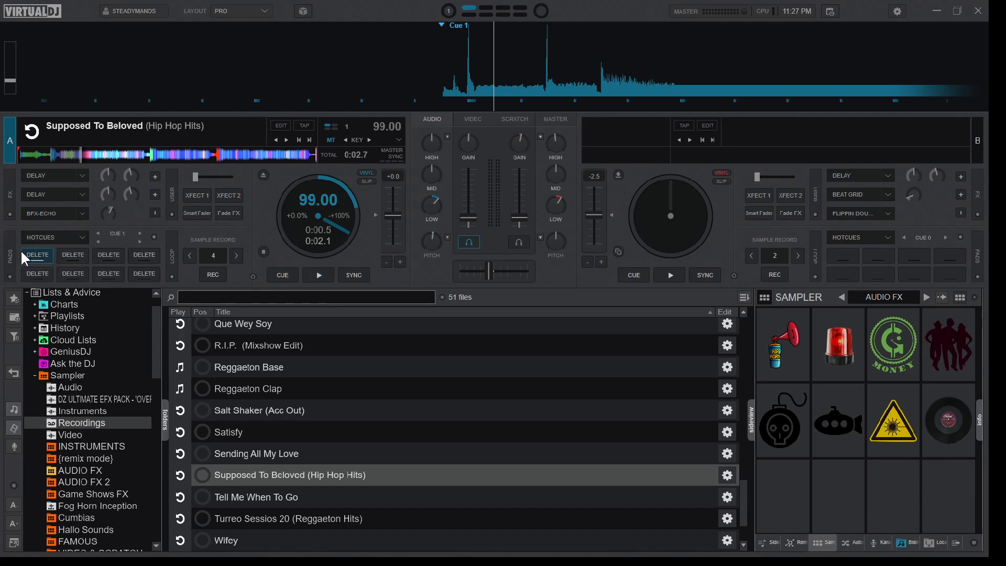
pyautogui.keyDown('shift'); pyautogui.click(41, 254); pyautogui.keyUp('shift')
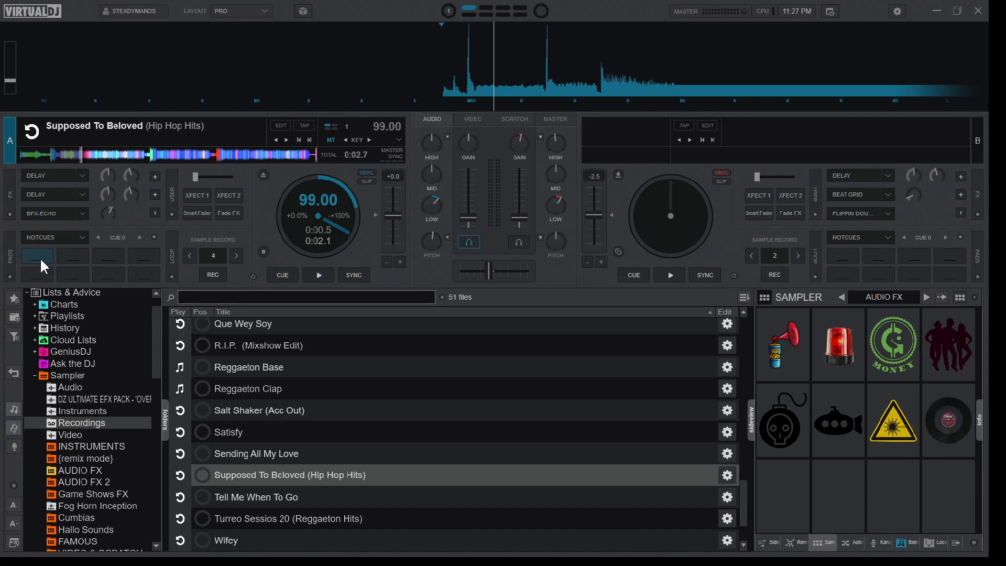
pyautogui.click(39, 256)
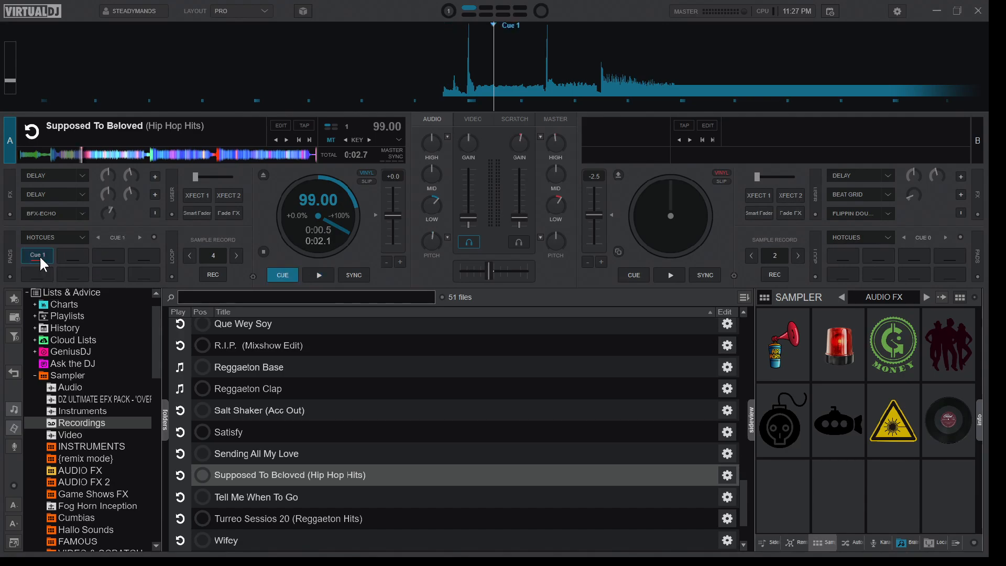
pyautogui.click(39, 256)
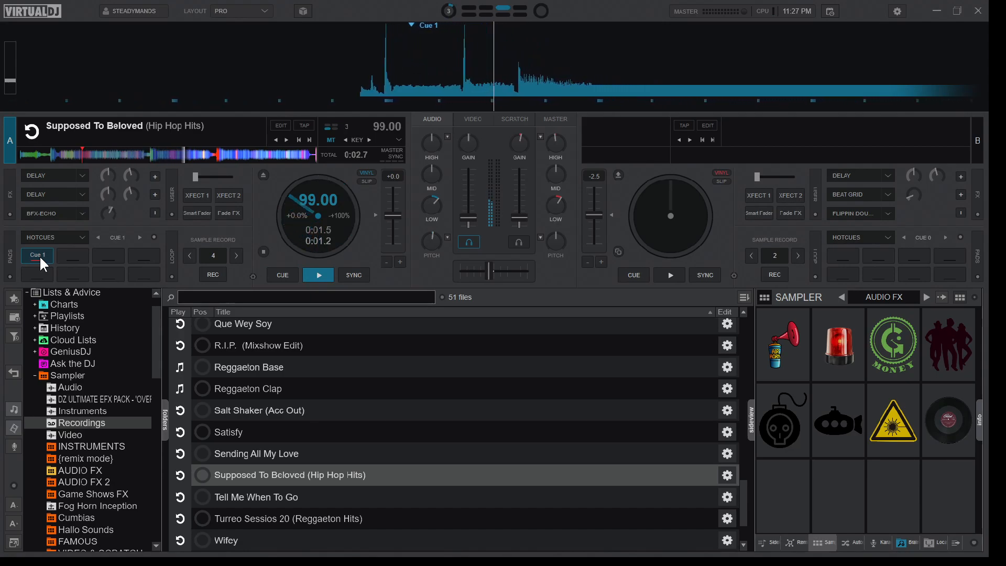
pyautogui.click(34, 263)
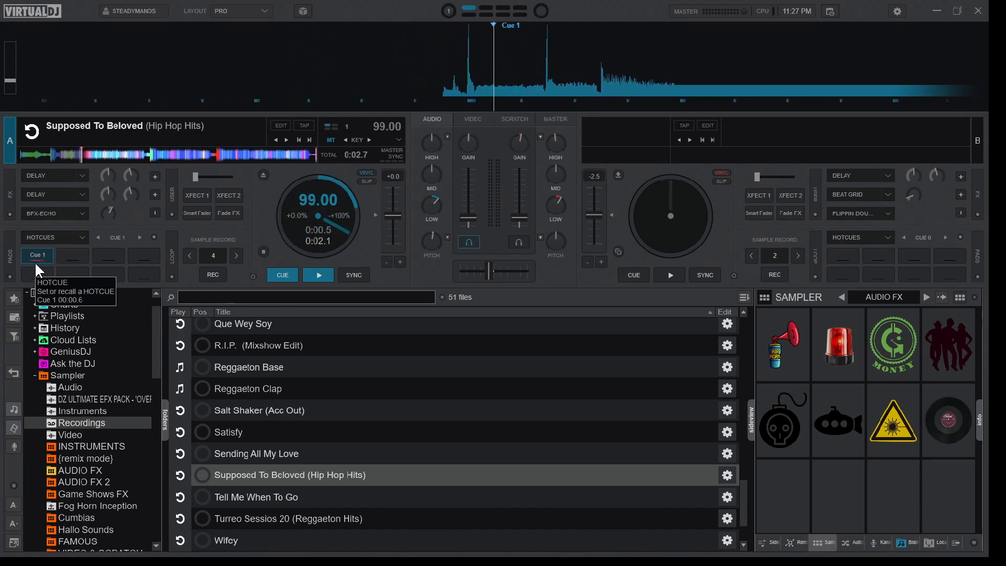
pyautogui.click(35, 262)
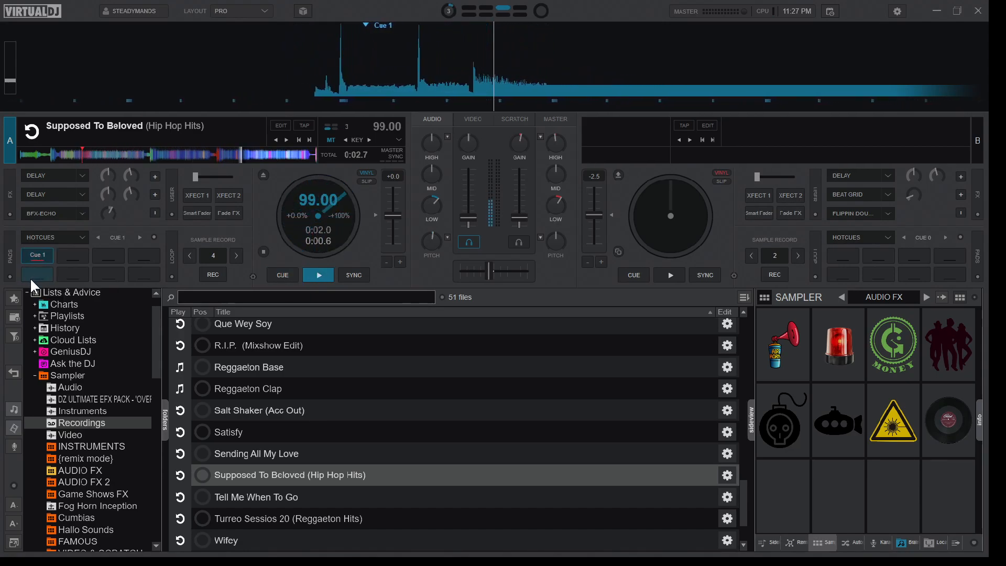
pyautogui.click(28, 279)
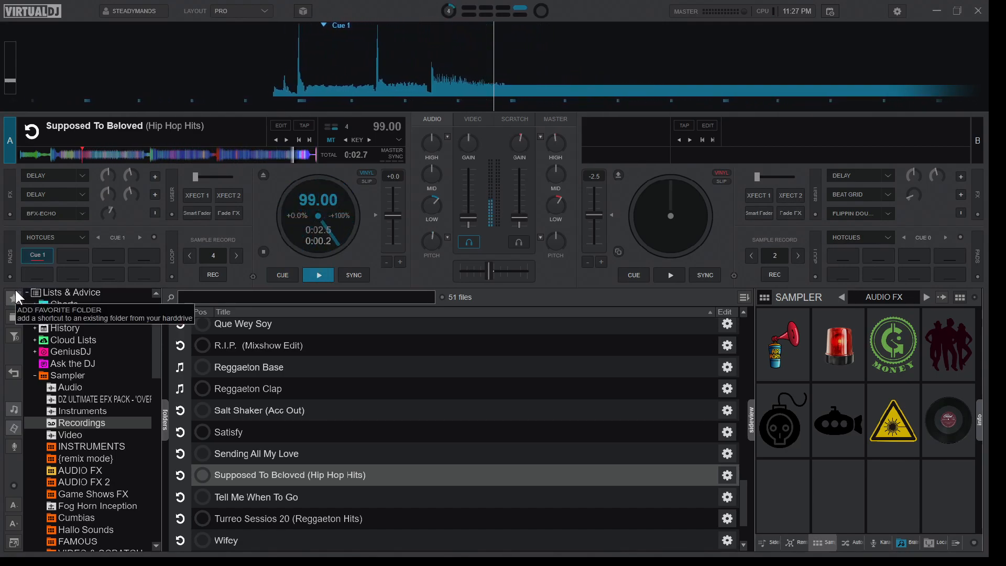
# Switch deck A's pads back to the scratchbank split page and trigger the Pad 1 sample.
pyautogui.click(83, 238)
pyautogui.scroll(-3, 135, 424)
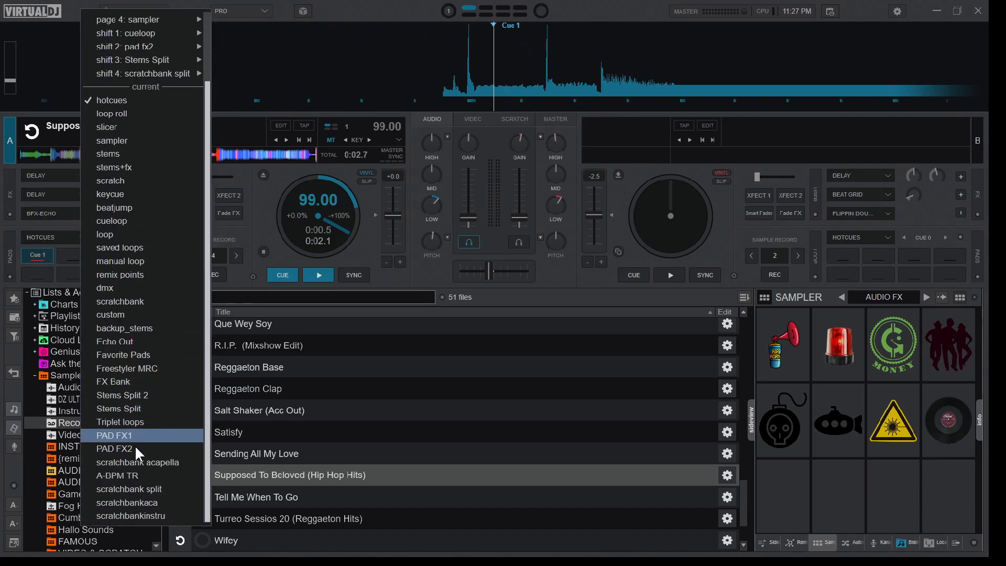
pyautogui.click(152, 489)
pyautogui.click(42, 271)
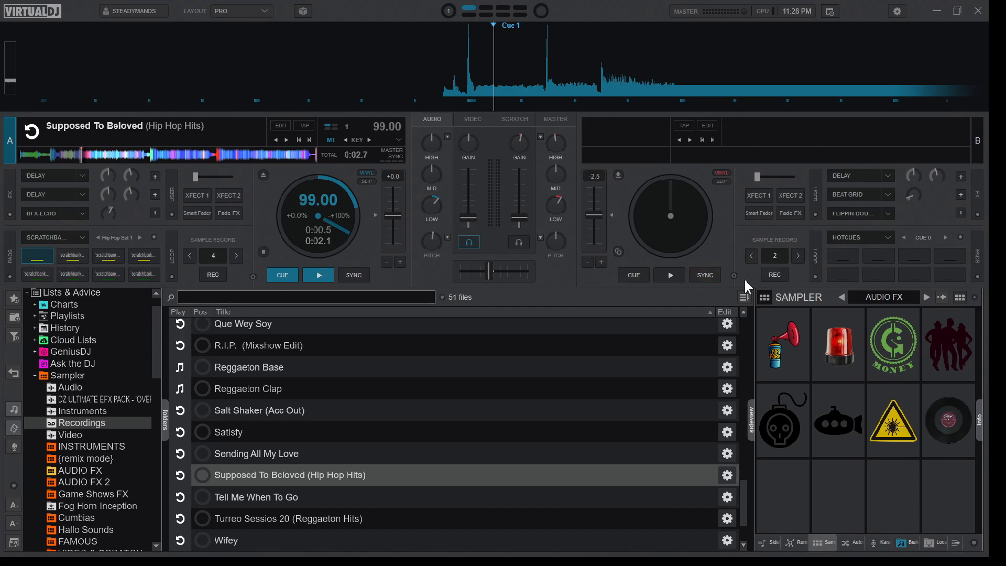
# Set deck B's pads to the scratchbank split page with the Hip Hop Set 1 bank, and load and play the Pad 5 track.
pyautogui.click(838, 238)
pyautogui.scroll(-1, 914, 498)
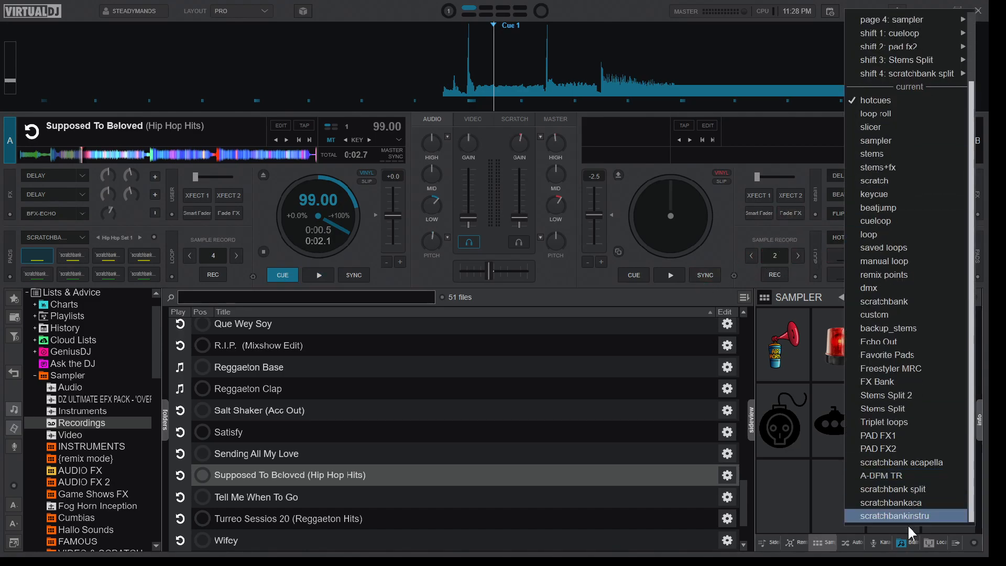
pyautogui.click(901, 488)
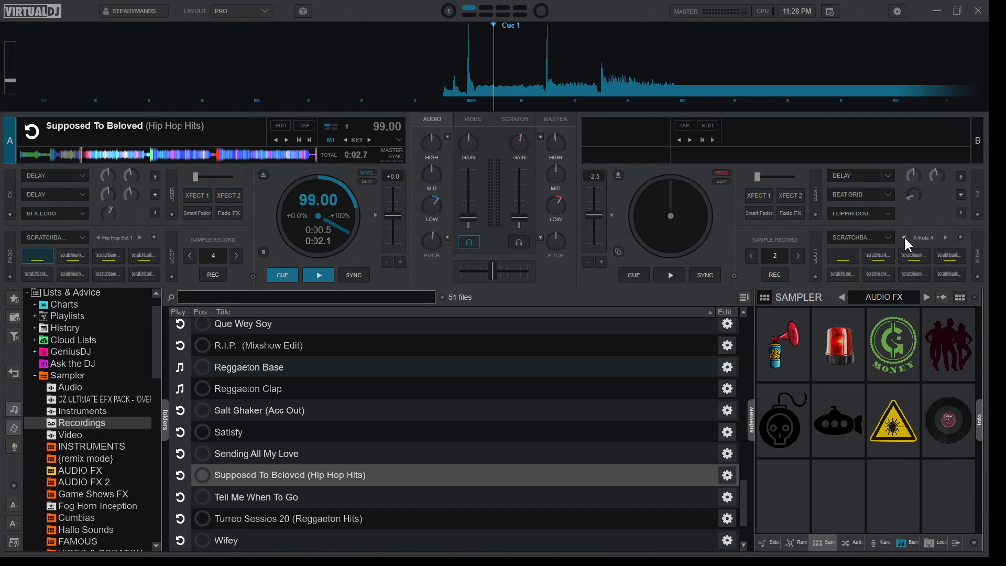
pyautogui.click(946, 237)
pyautogui.press('5')
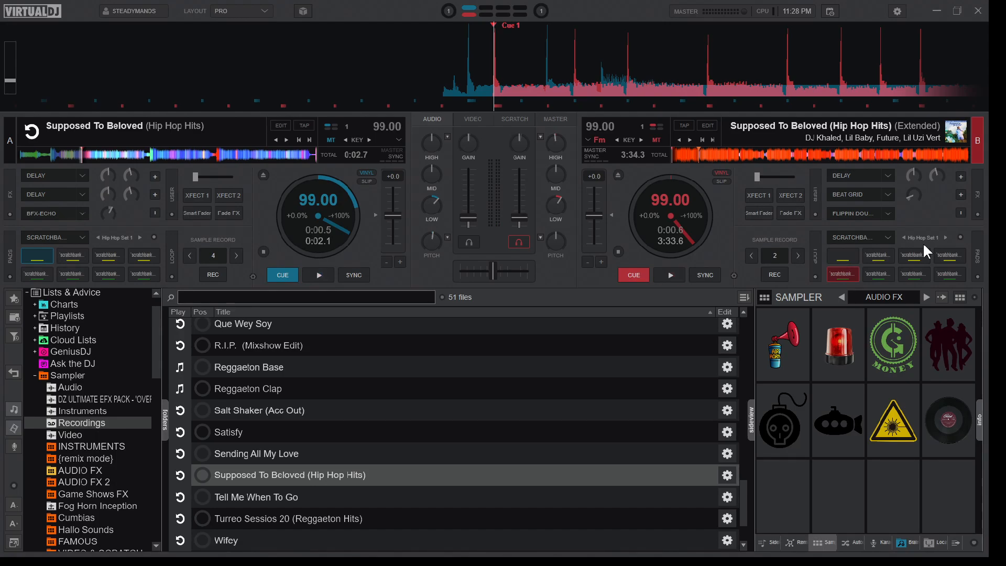
pyautogui.press('space')
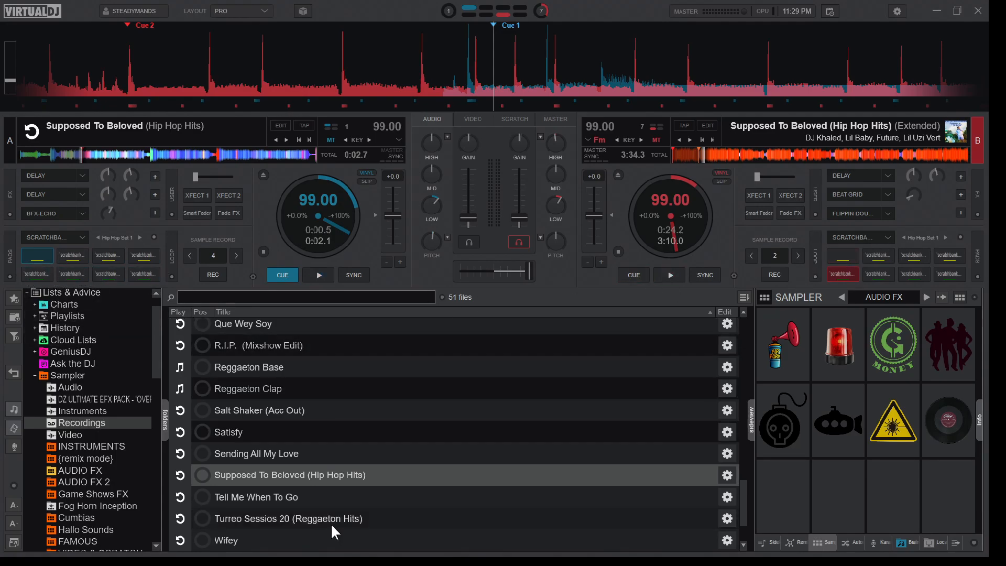
# Search the library for "2023 hip hop sept" and assign "SHOT O' CLOCK (Acap Intro) (Hip Hop Hits)" to Pad 6 of deck A's scratchbank split page.
pyautogui.click(199, 296)
pyautogui.write('2023')
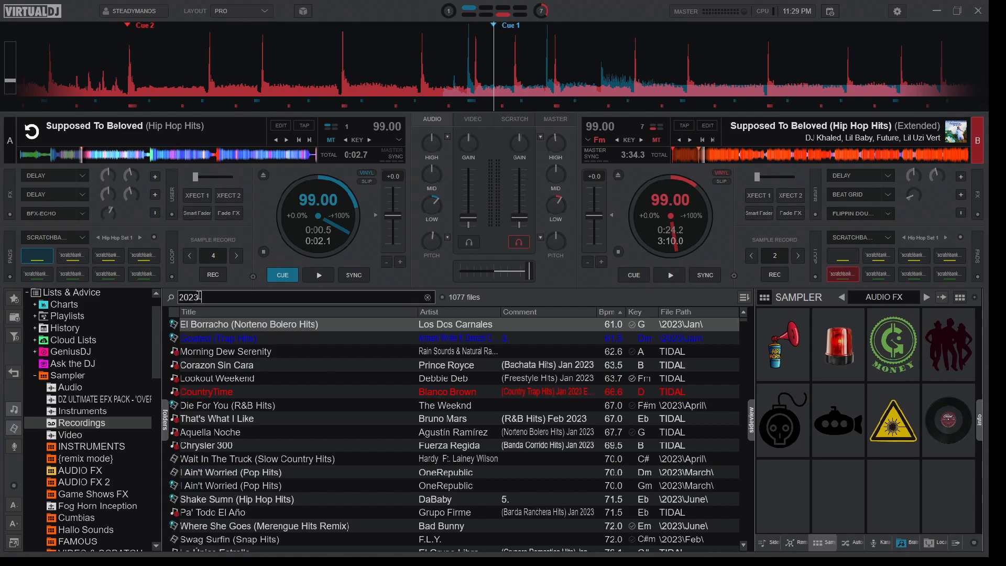
pyautogui.write(' hip hop')
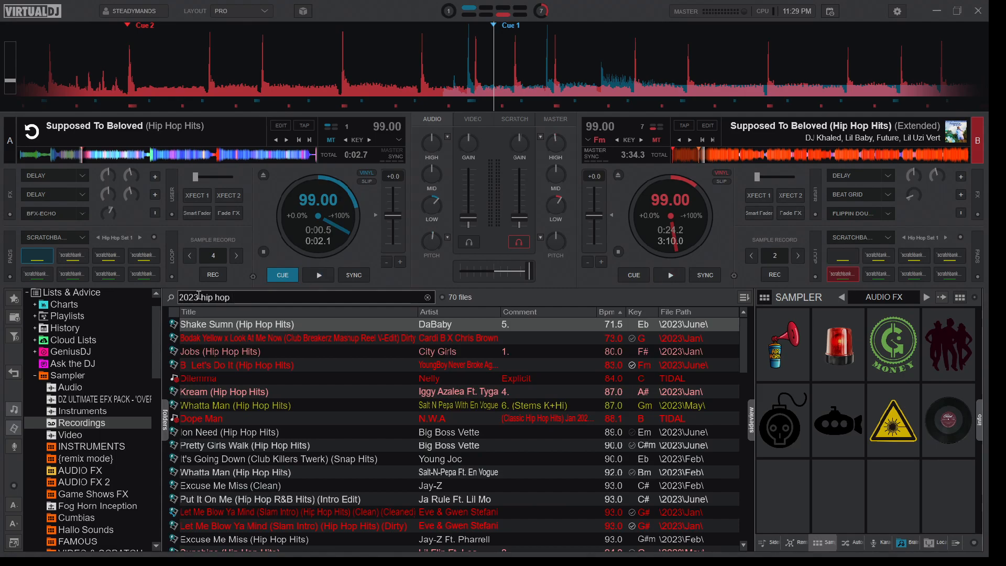
pyautogui.write(' sept')
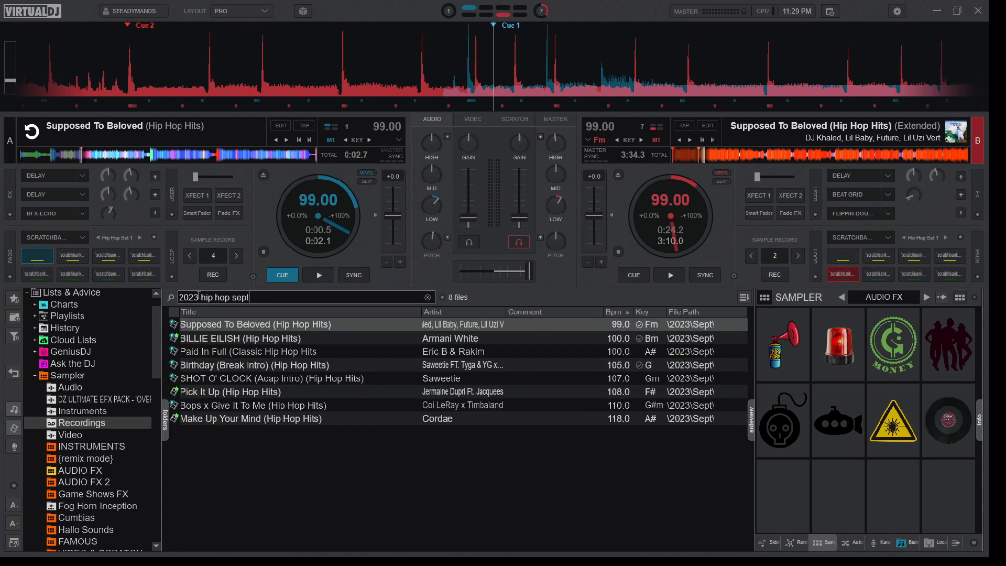
pyautogui.click(272, 380)
pyautogui.moveTo(272, 380); pyautogui.dragTo(70, 276)
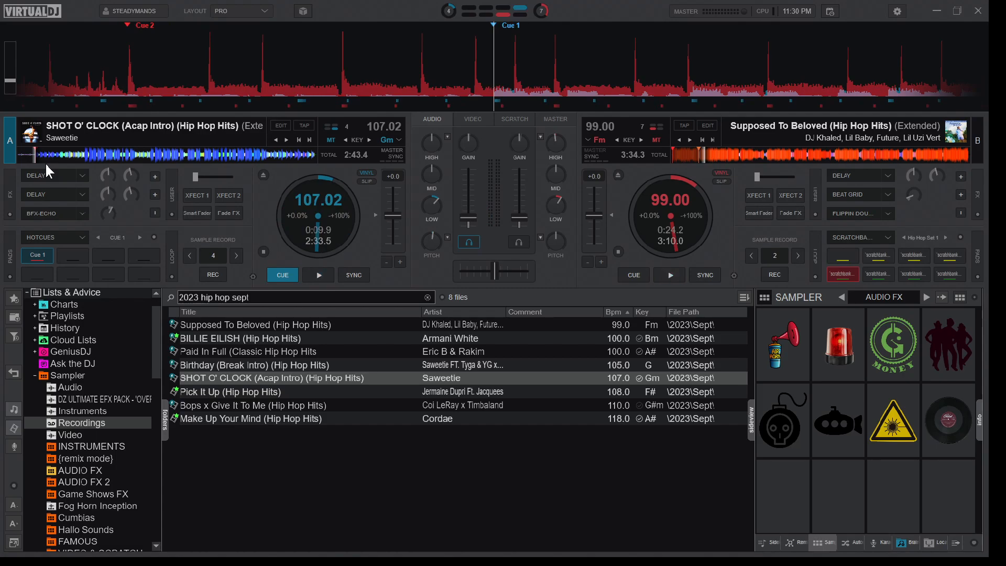
# Seek through "SHOT O' CLOCK" on deck A for a second starting point and set Cue 2 at about 0:22.8.
pyautogui.click(83, 155)
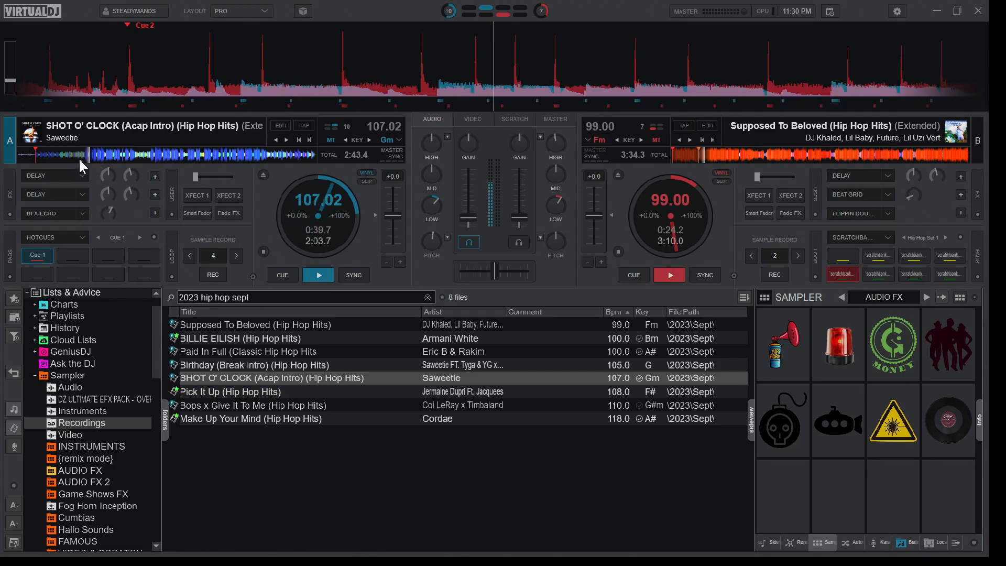
pyautogui.click(61, 155)
pyautogui.click(55, 154)
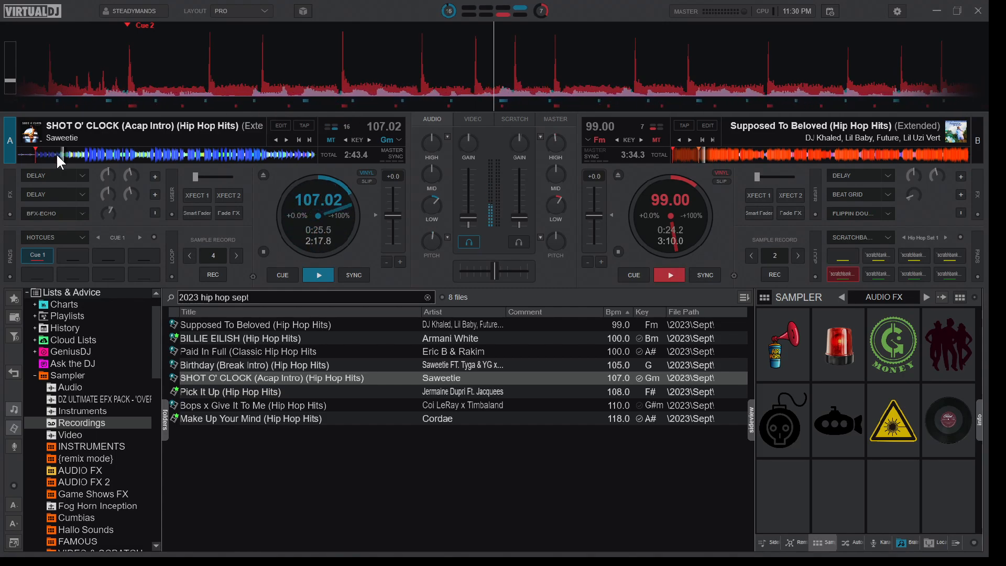
pyautogui.click(55, 153)
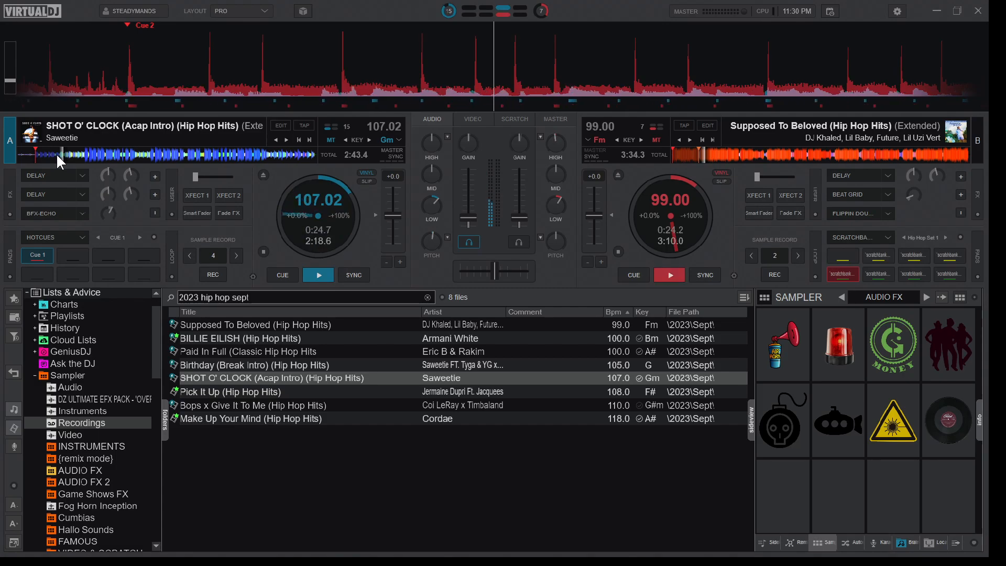
pyautogui.click(56, 153)
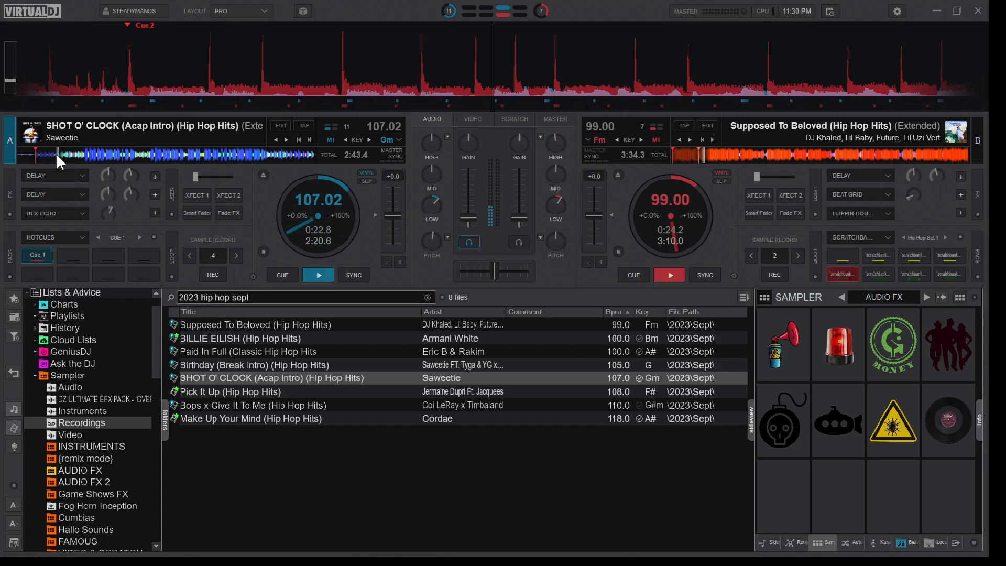
pyautogui.press('2')
pyautogui.press('2')
pyautogui.press('2')
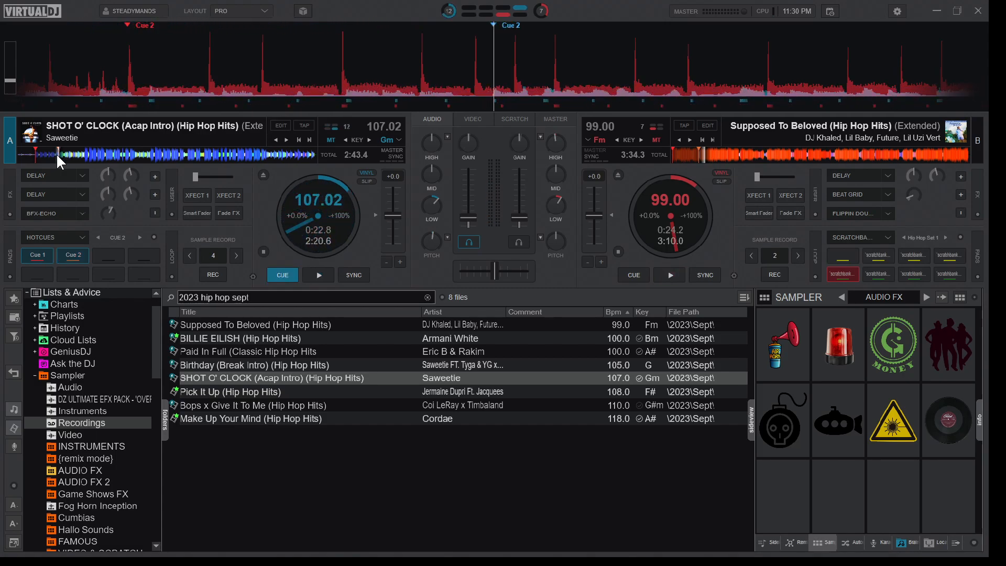
# Start an 8-beat loop at Cue 2 on deck A and audition it.
pyautogui.click(237, 256)
pyautogui.click(219, 257)
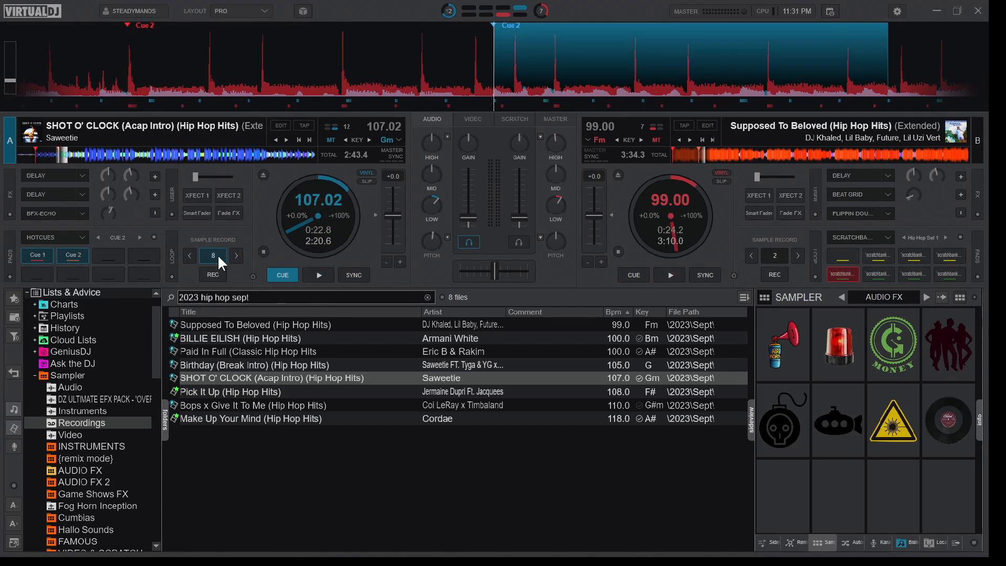
pyautogui.press('space')
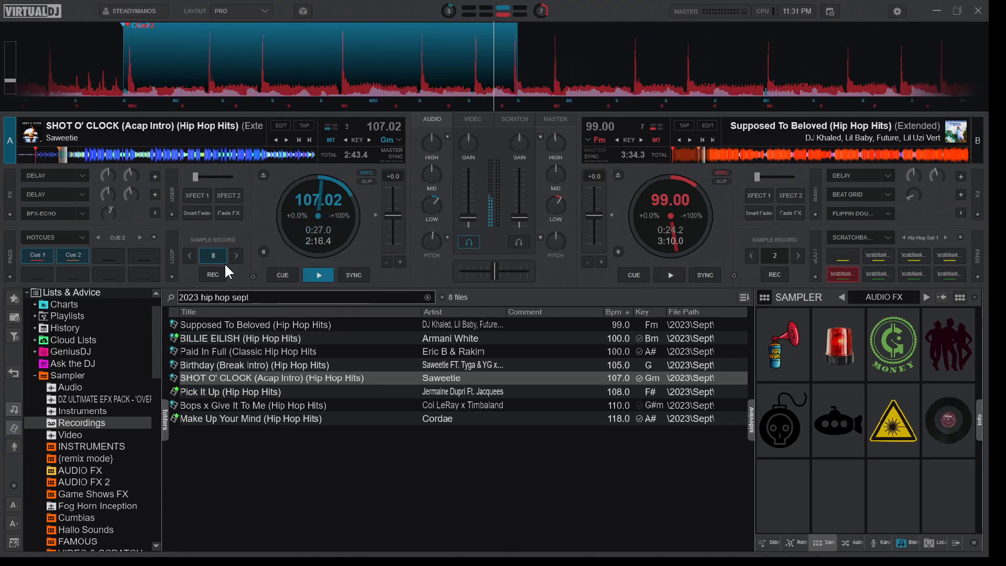
pyautogui.press('c')
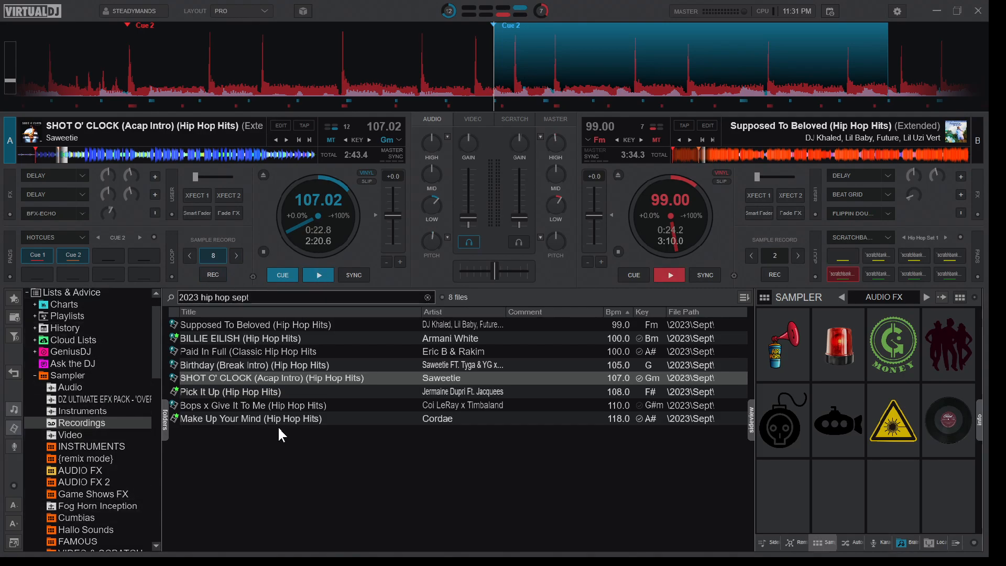
# Collapse the Sampler and Lists & Advice folders, then record deck A's 8-beat loop as a sample and locate it in the Recordings folder.
pyautogui.click(33, 375)
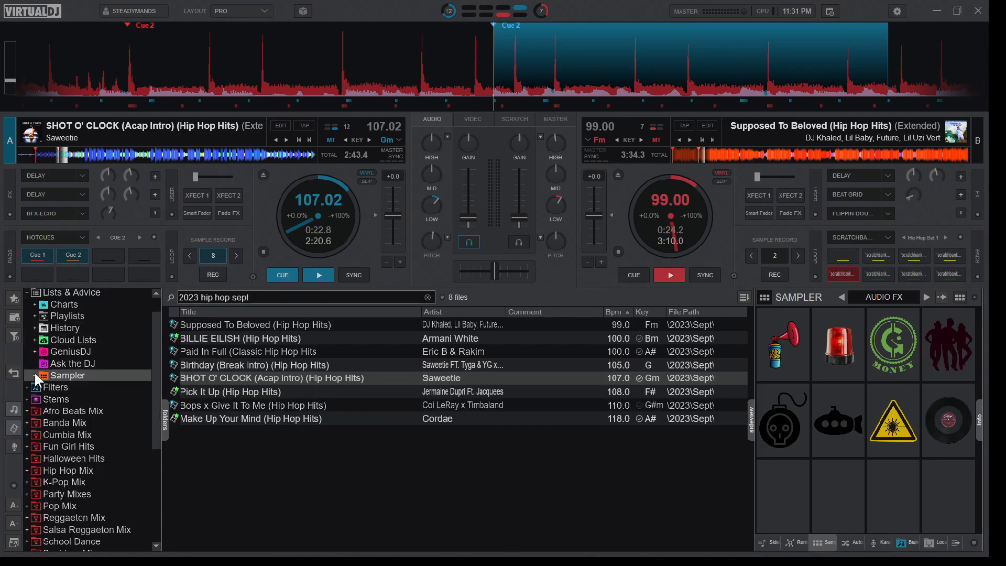
pyautogui.click(27, 292)
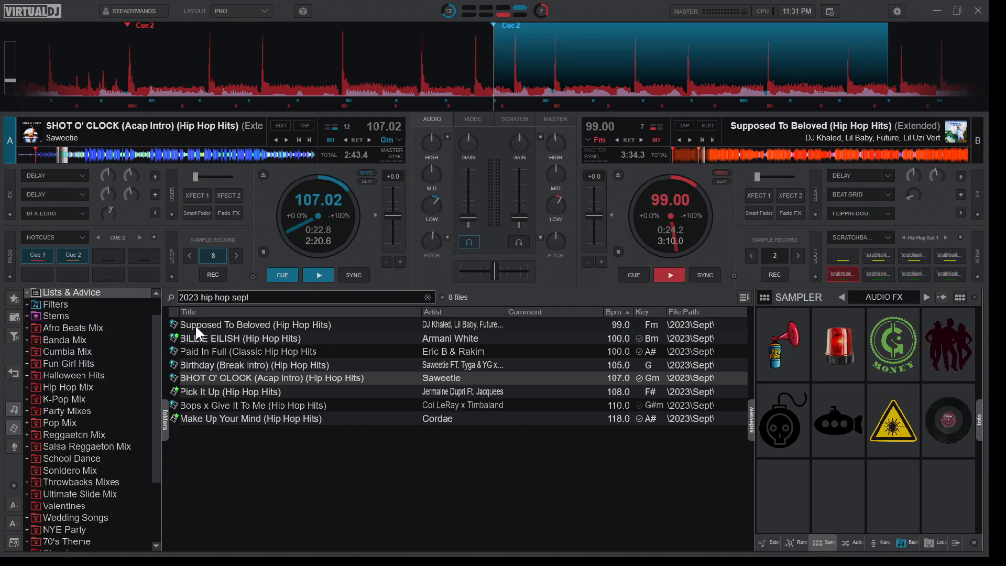
pyautogui.click(213, 274)
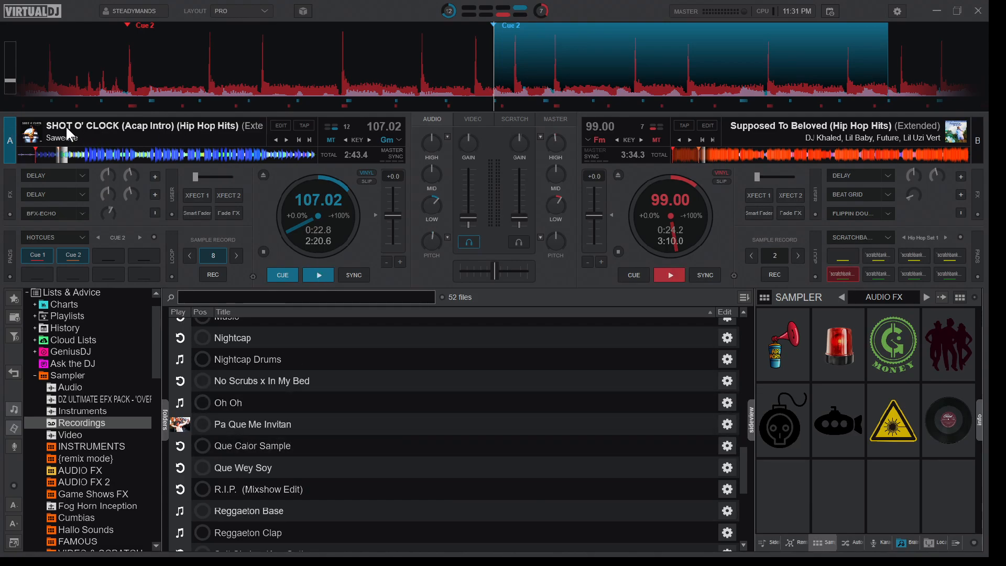
pyautogui.scroll(-2, 315, 409)
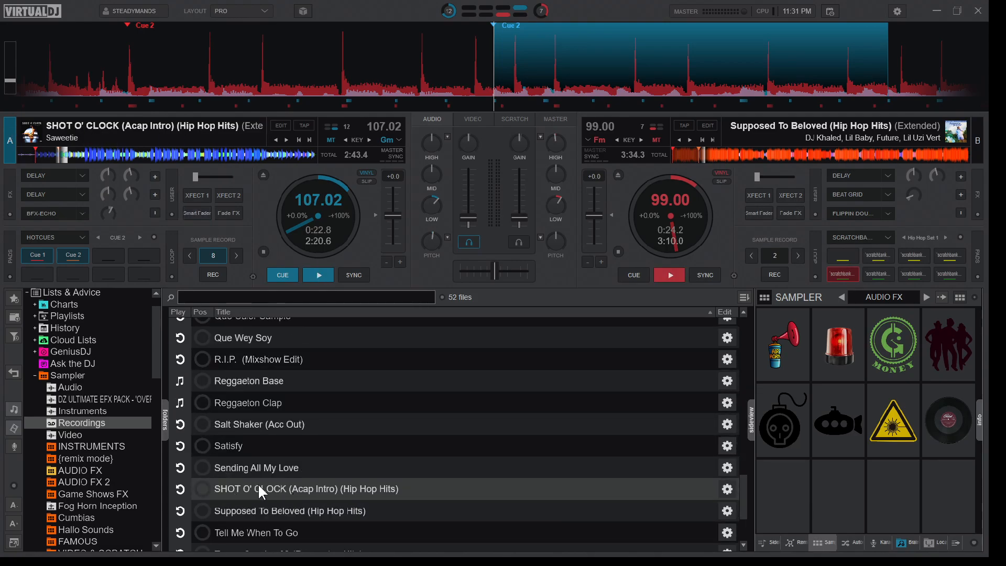
# Assign the recorded "SHOT O' CLOCK (Acap Intro) (Hip Hop Hits)" sample to Pad 2 of deck A's scratchbank split page and trigger it.
pyautogui.click(65, 235)
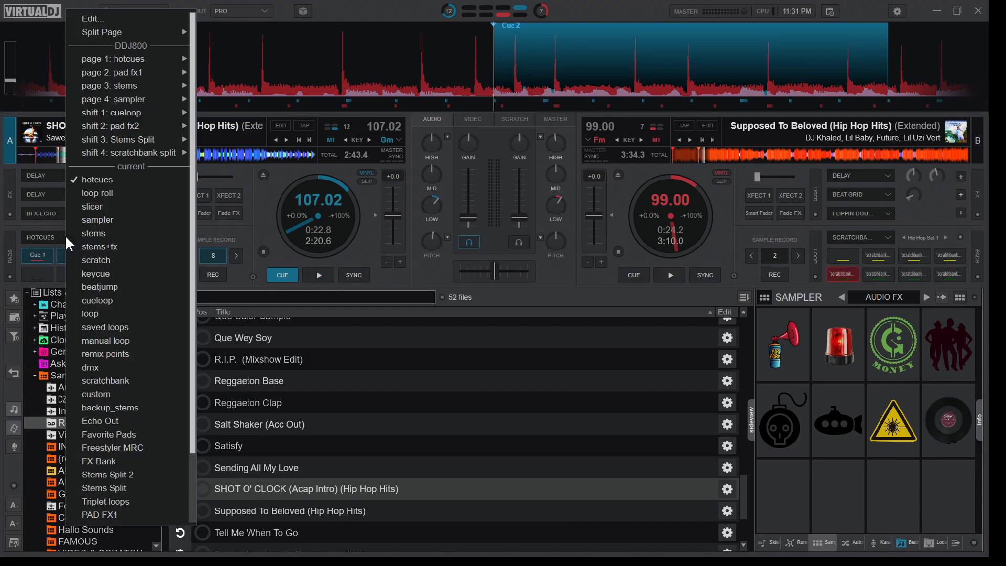
pyautogui.scroll(-3, 127, 480)
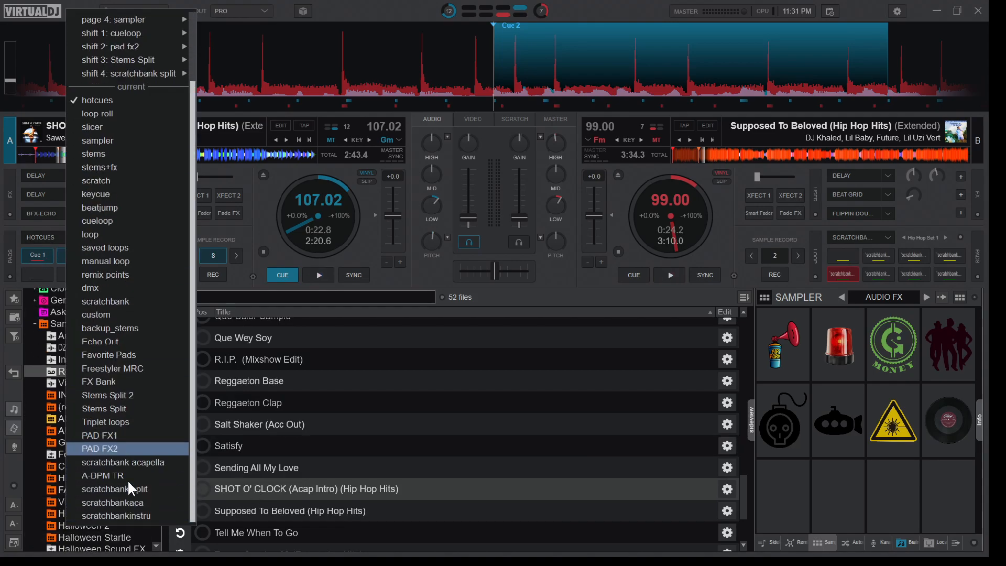
pyautogui.click(148, 490)
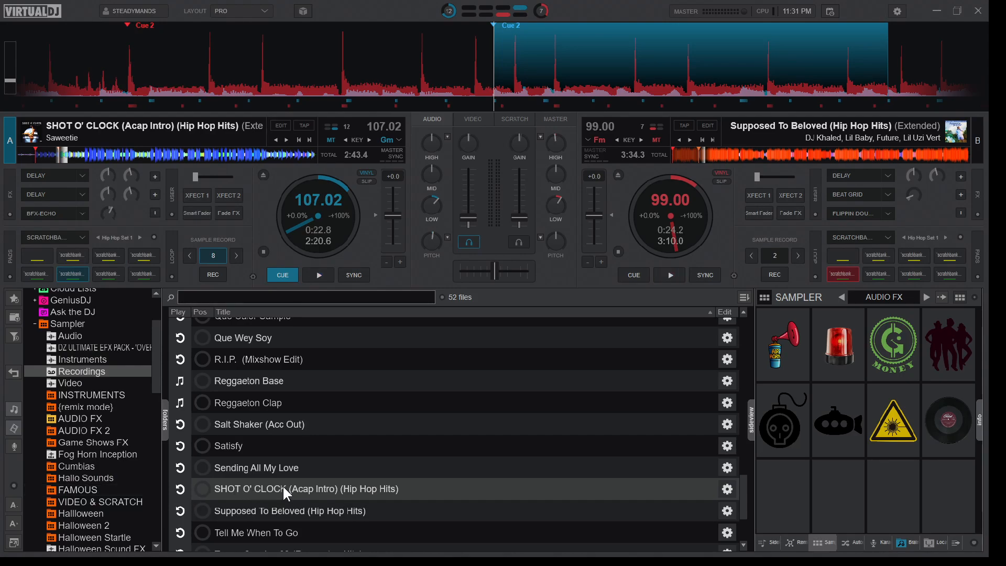
pyautogui.moveTo(274, 485); pyautogui.dragTo(74, 255)
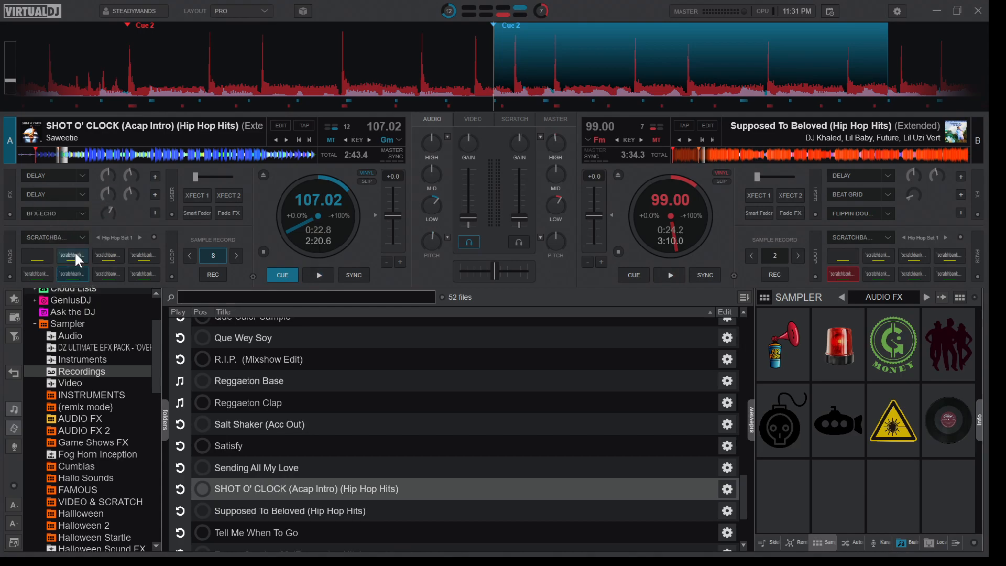
pyautogui.click(71, 252)
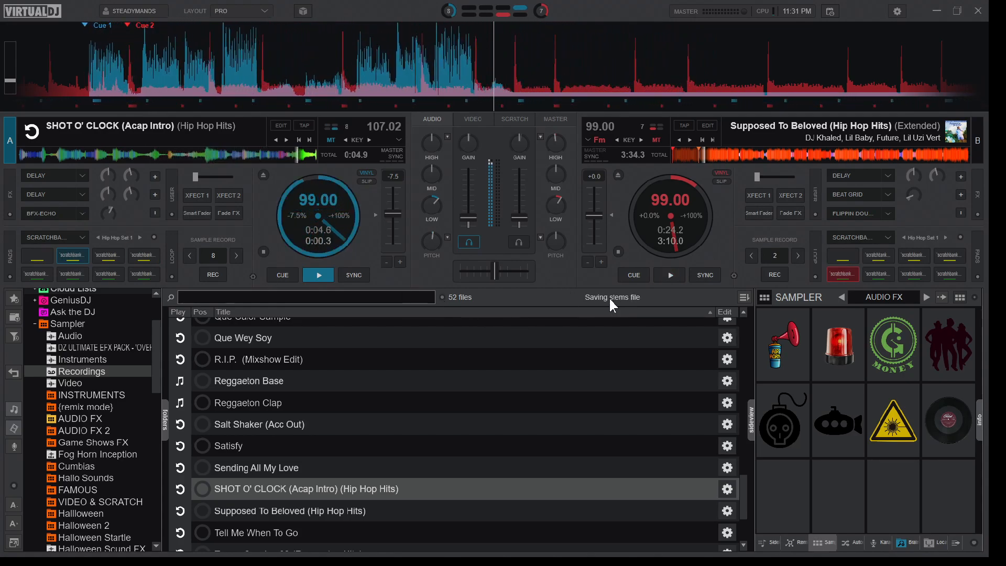
pyautogui.click(75, 252)
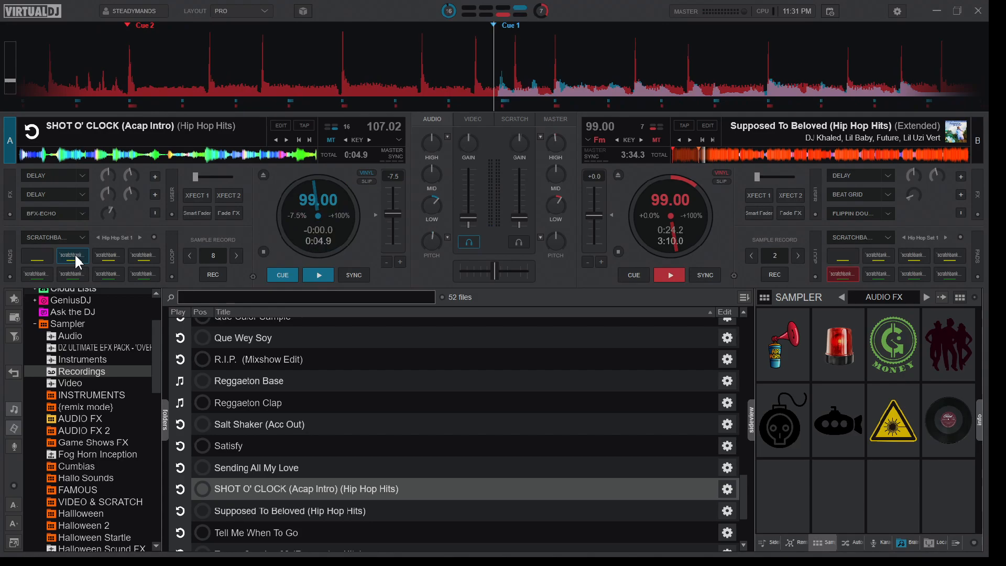
# Trigger Pad 2's sample on deck A and set the deck's pads back to the scratchbank split page.
pyautogui.click(74, 253)
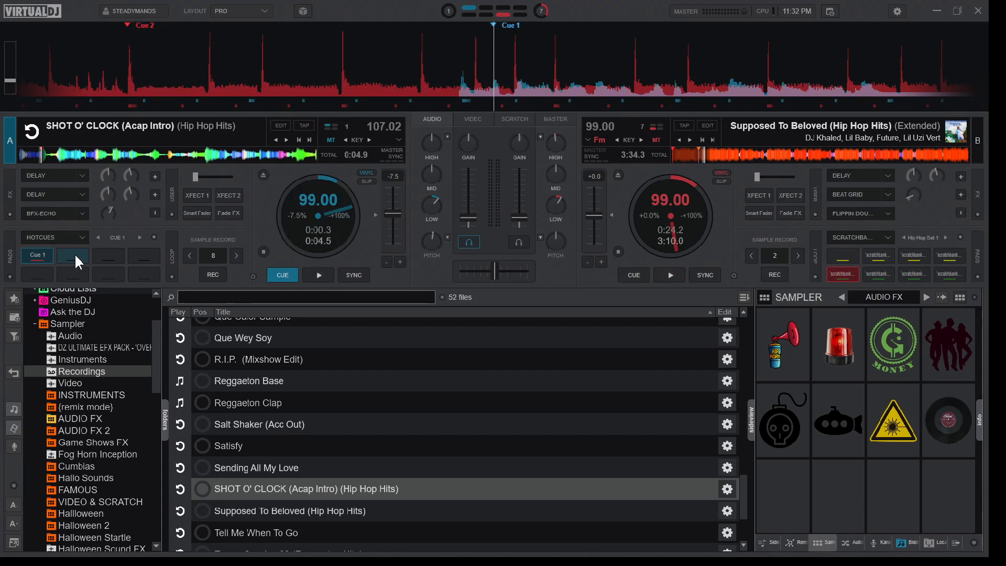
pyautogui.click(70, 238)
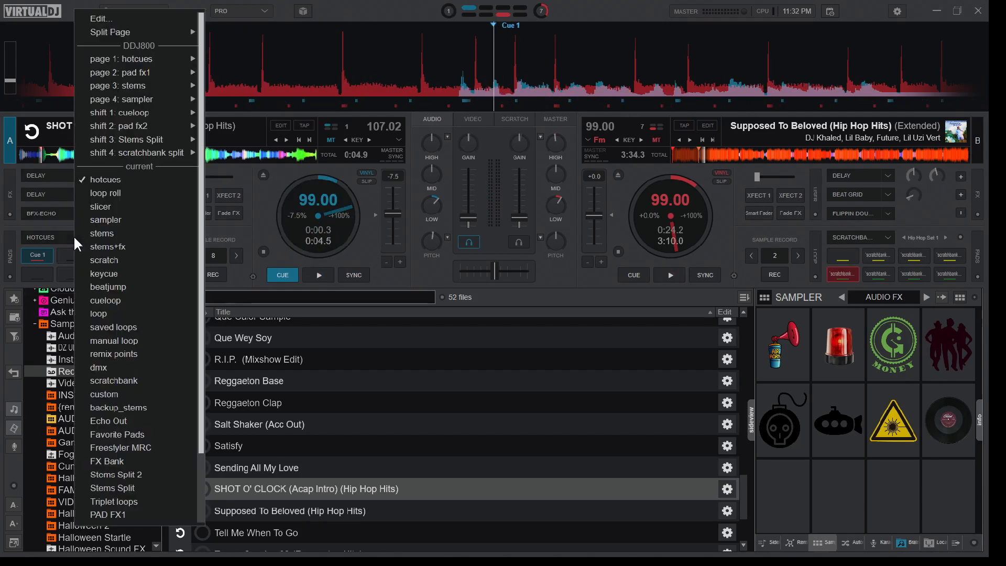
pyautogui.scroll(-1, 136, 399)
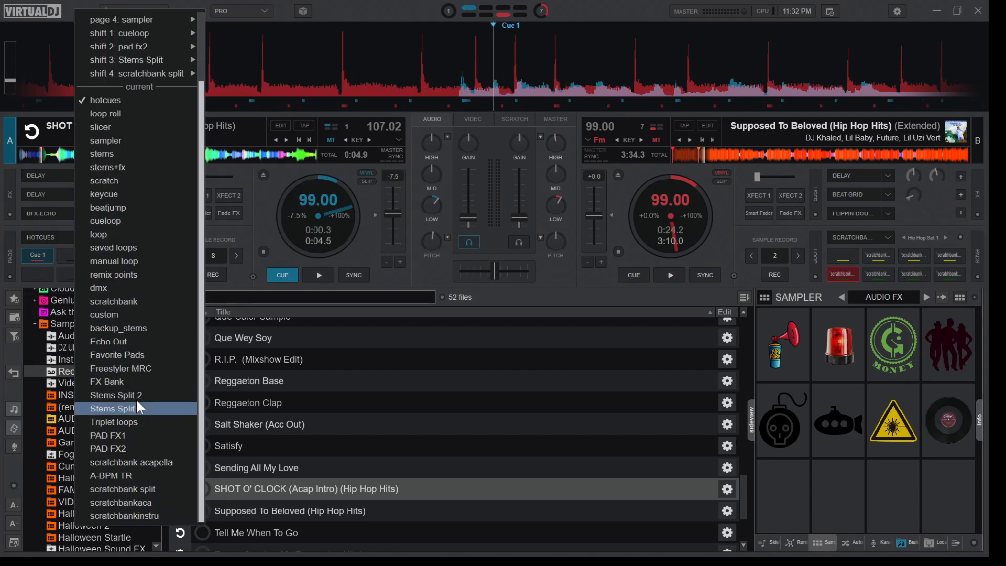
pyautogui.click(143, 489)
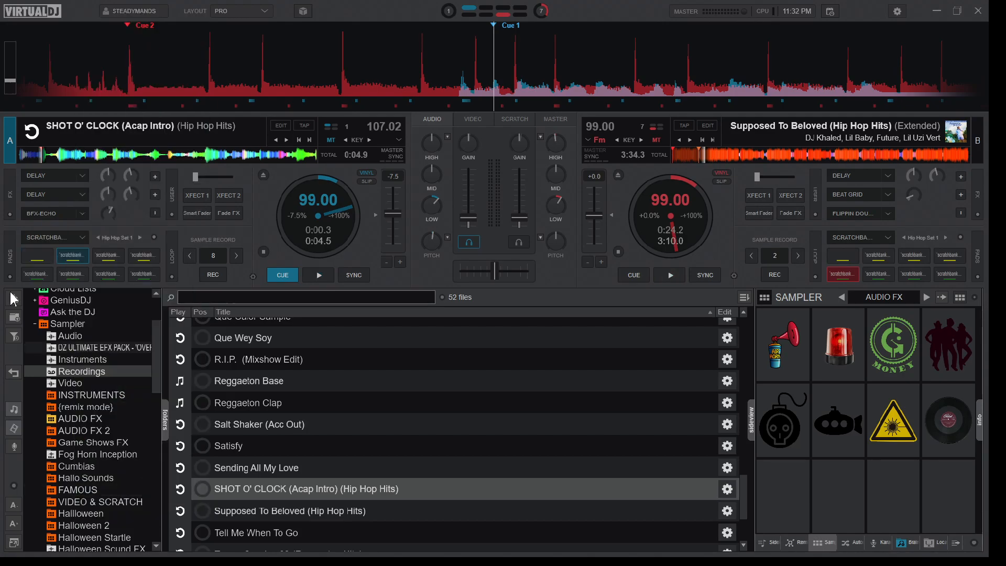
# Audition deck A's Pad 6 full track against Pad 2's recorded "SHOT O' CLOCK" sample on the scratchbank split page.
pyautogui.click(75, 273)
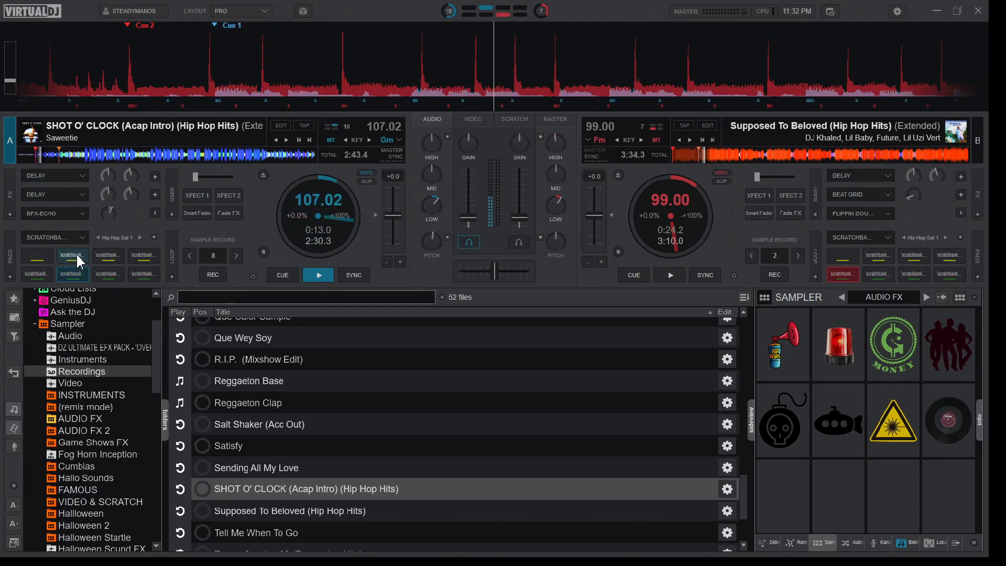
pyautogui.click(76, 253)
pyautogui.click(76, 252)
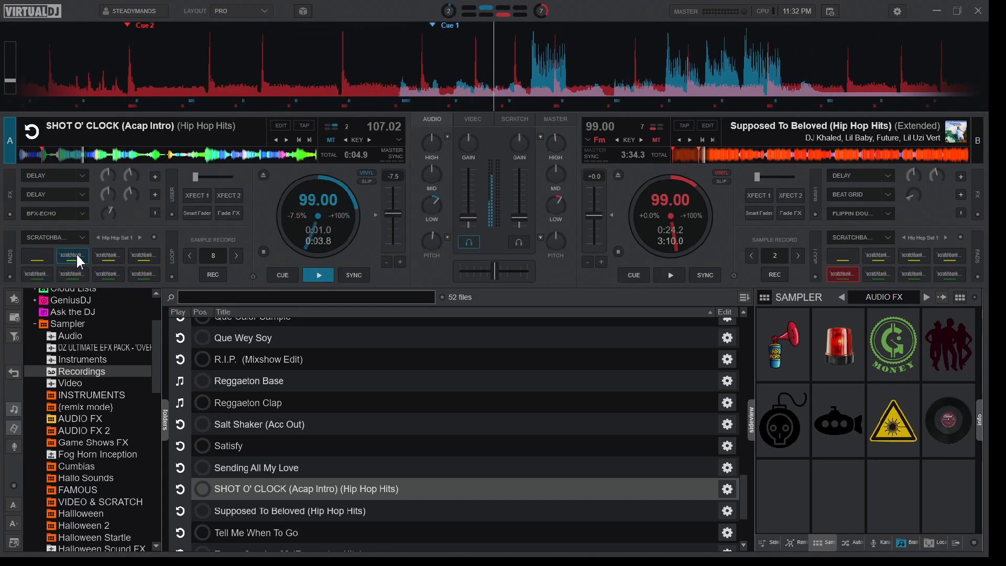
pyautogui.click(76, 252)
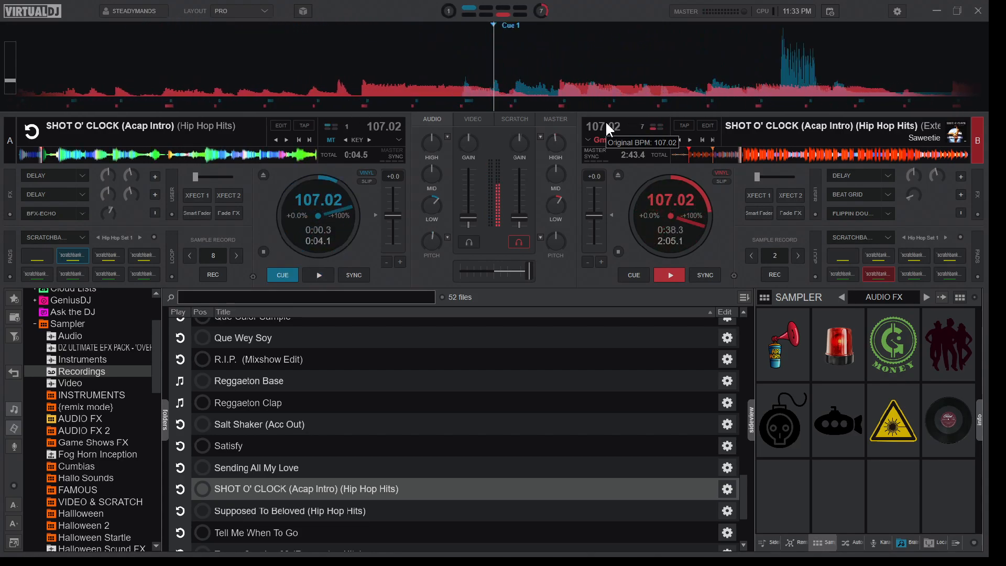
# Play the "SHOT O' CLOCK" decks together, loop deck B's track and extend that loop to 16 beats.
pyautogui.press('space')
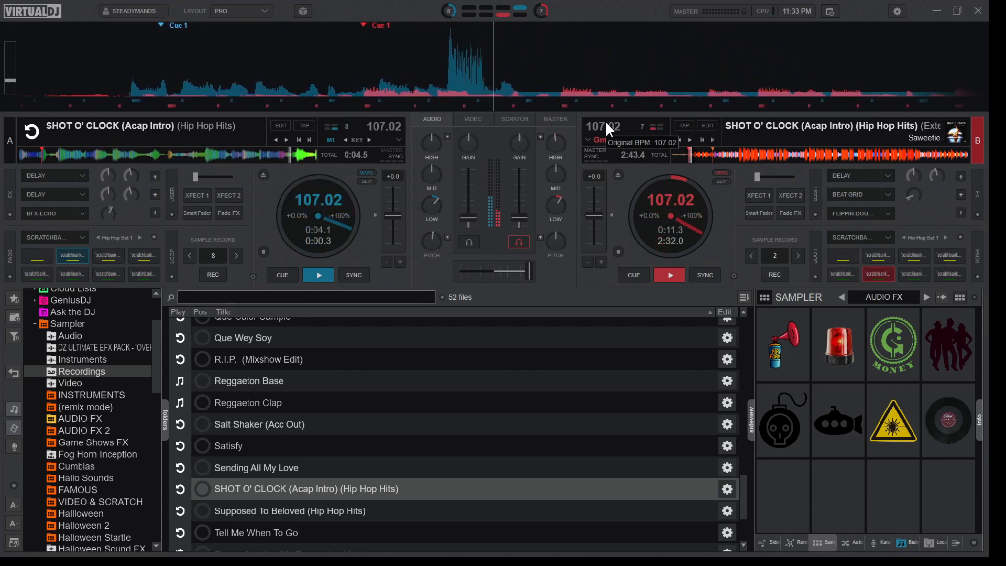
pyautogui.click(781, 254)
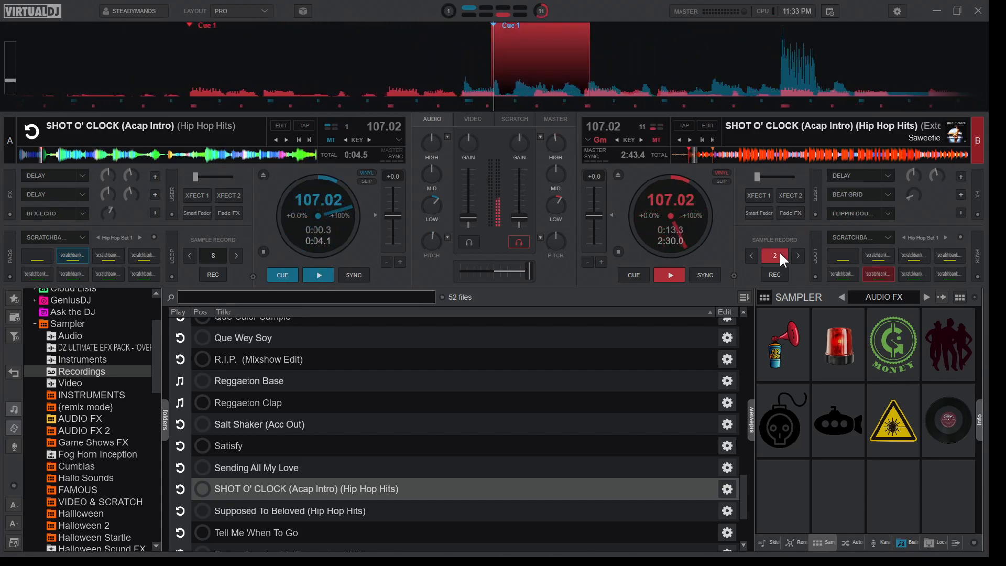
pyautogui.click(799, 253)
pyautogui.click(799, 253)
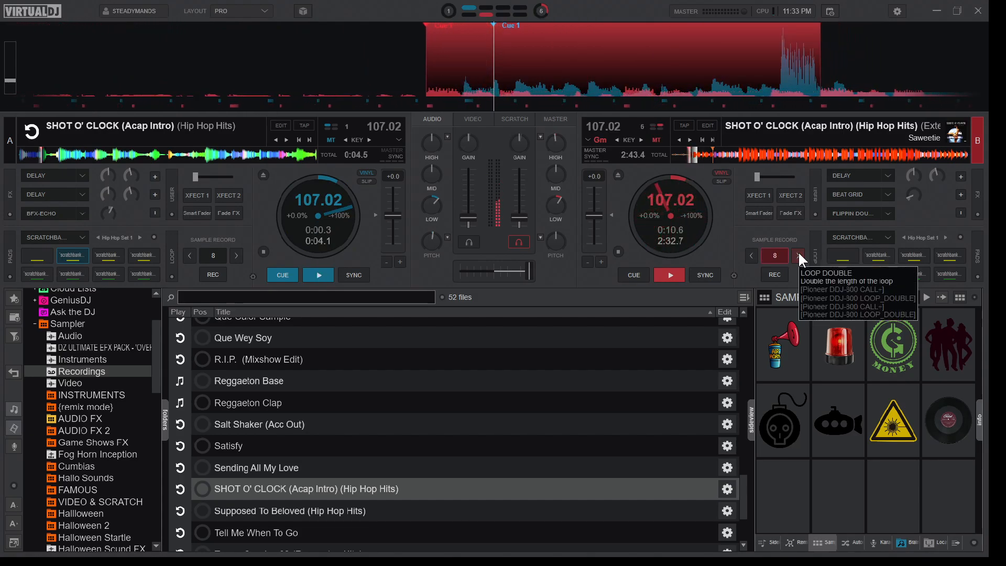
pyautogui.click(798, 254)
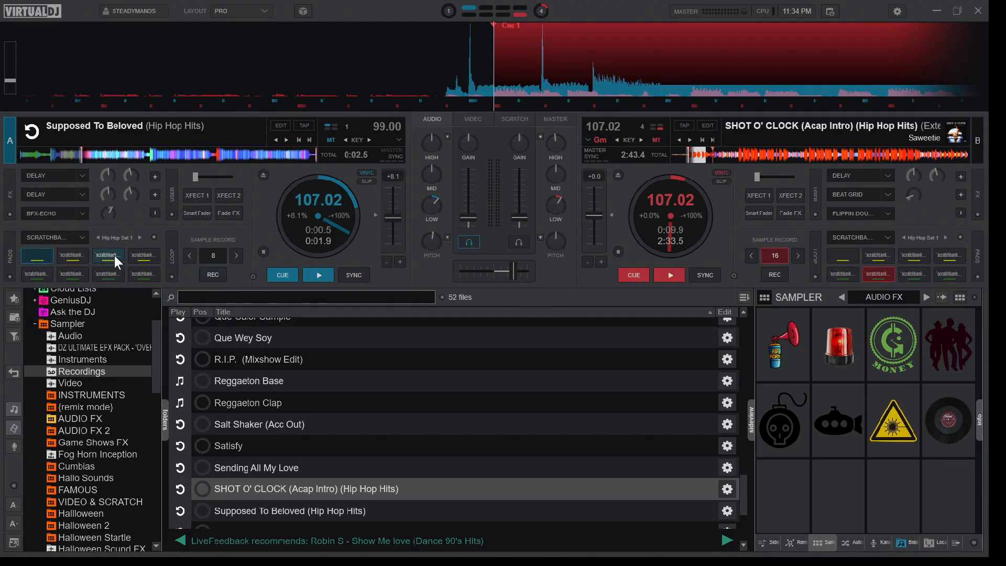
# Switch deck A's pads to the scratchbankaca page.
pyautogui.click(83, 238)
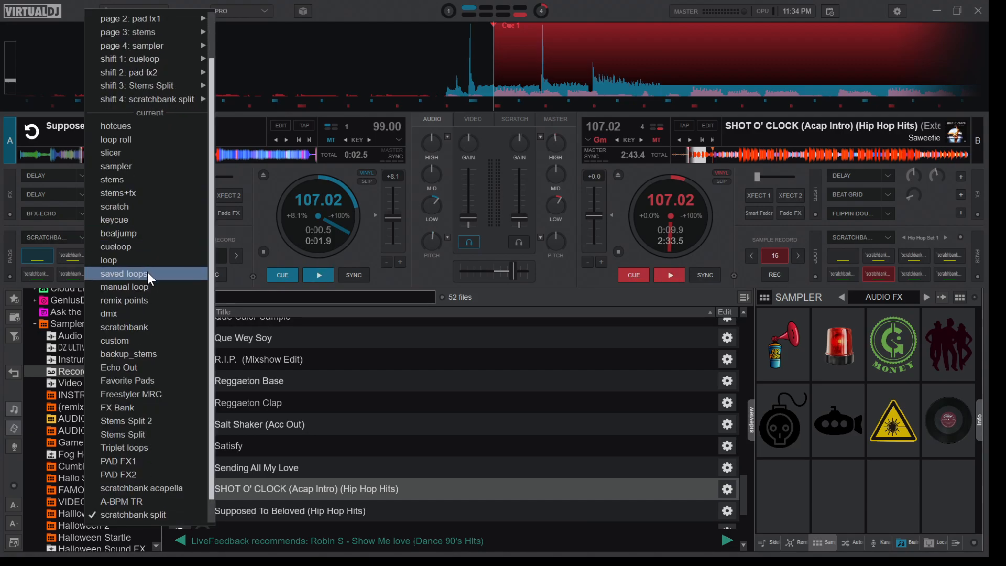
pyautogui.scroll(-1, 147, 286)
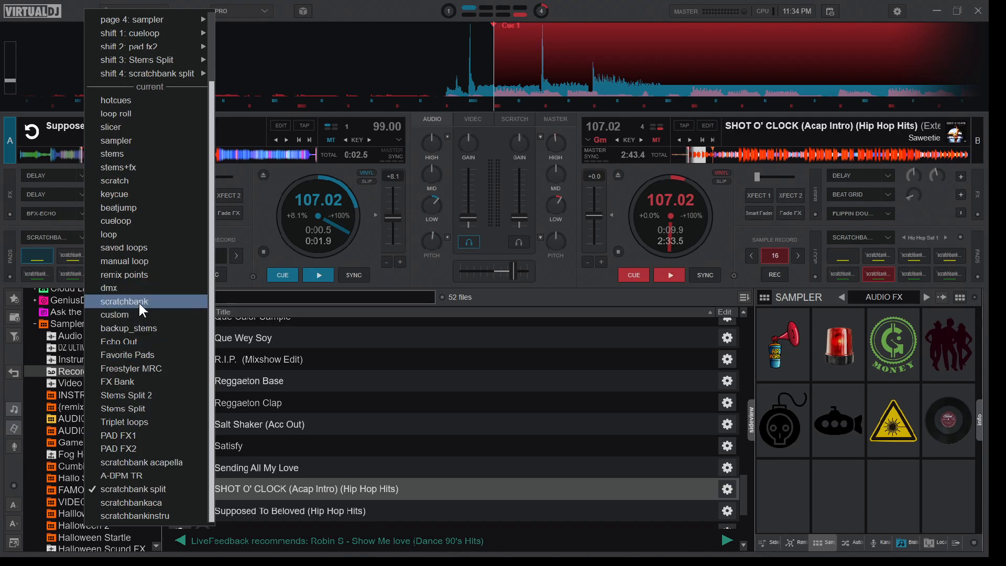
pyautogui.click(155, 502)
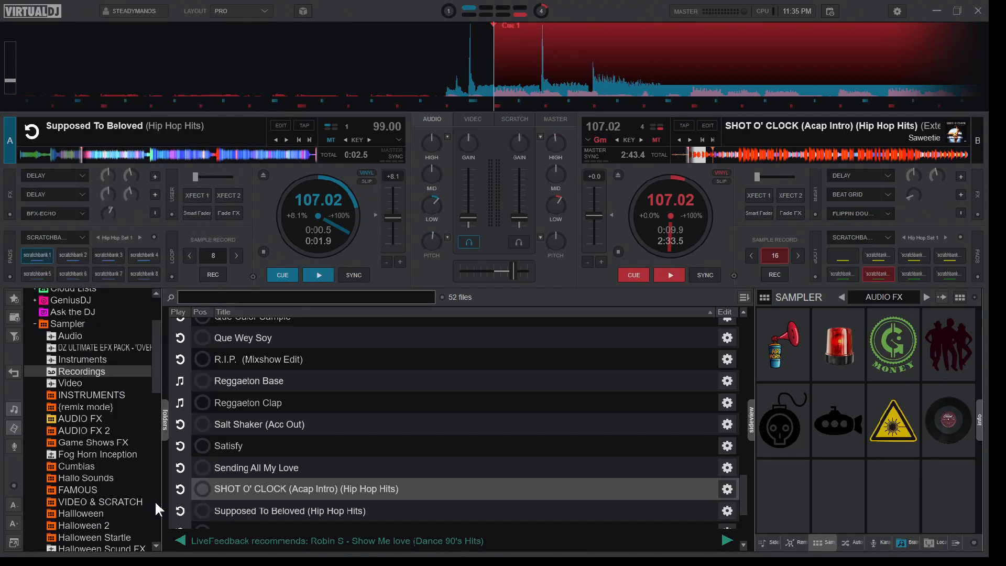
# Open the Pads Editor and compare Pad 1's push actions on the scratchbankaca, scratchbank split and scratchbank pages.
pyautogui.click(84, 237)
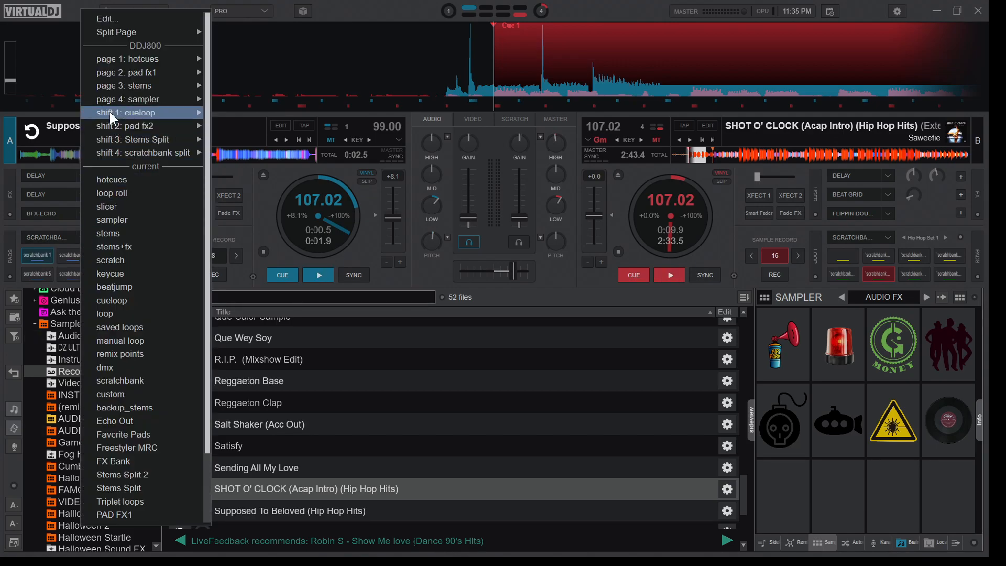
pyautogui.click(115, 20)
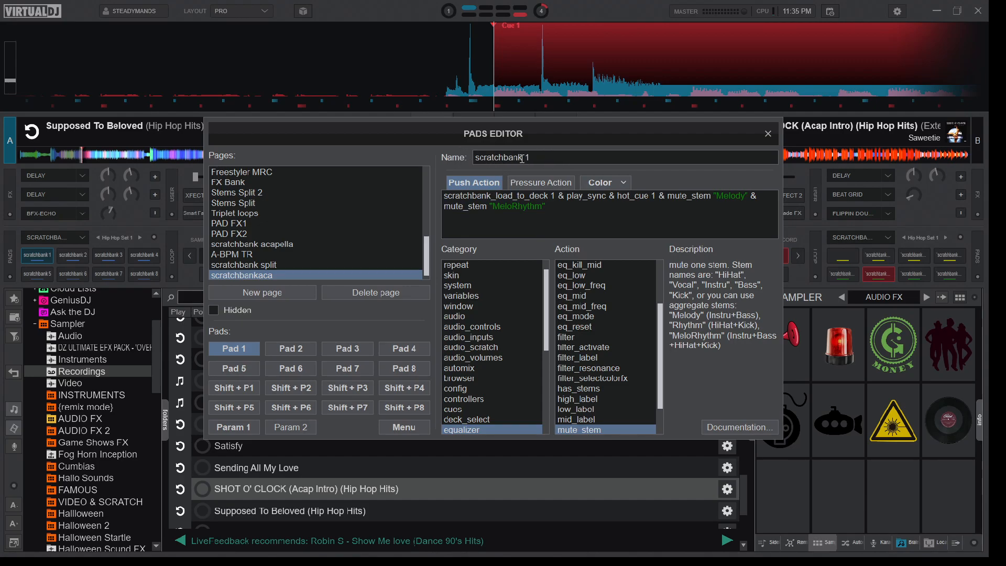
pyautogui.click(282, 264)
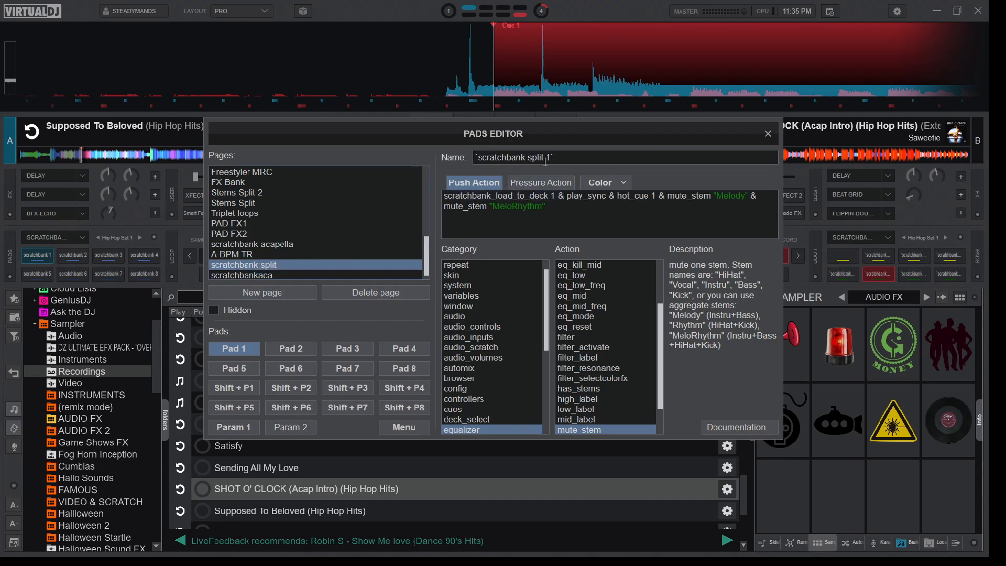
pyautogui.scroll(3, 267, 237)
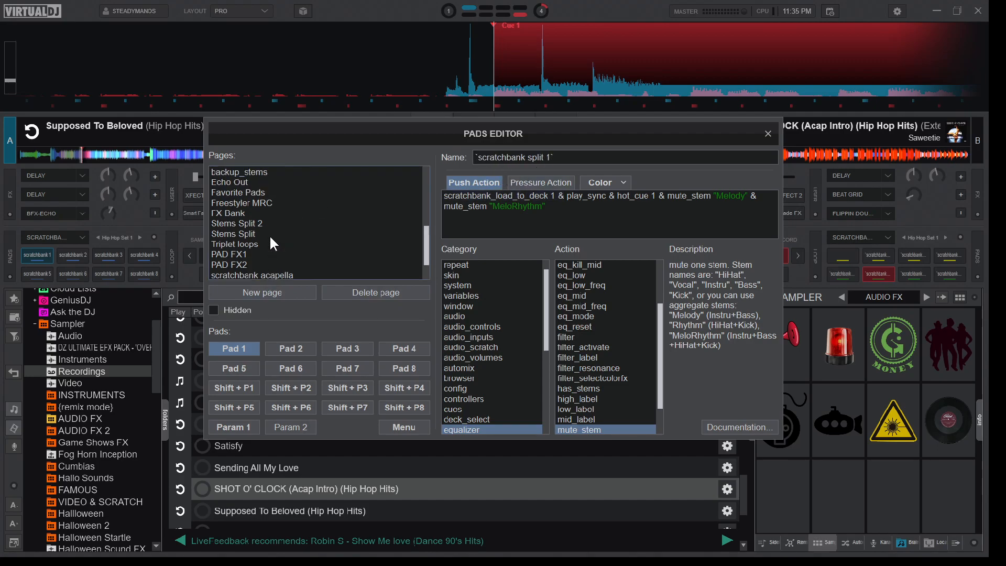
pyautogui.click(241, 205)
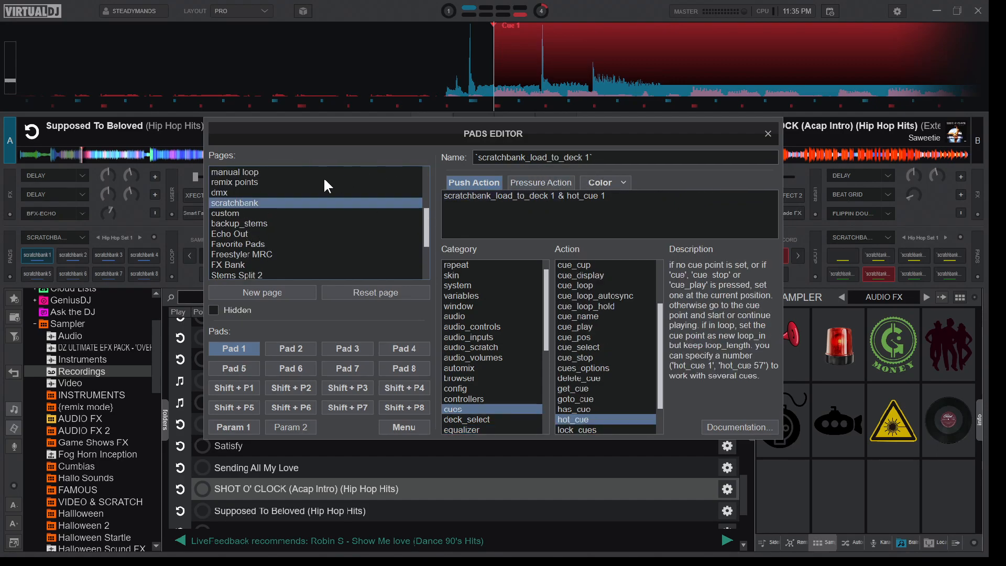
pyautogui.scroll(-3, 325, 220)
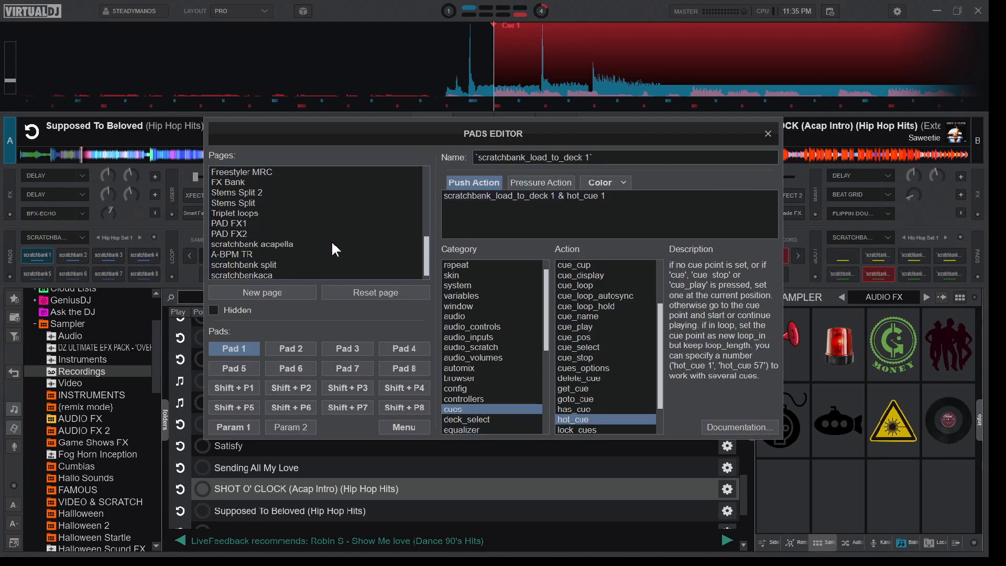
# Review the push actions of Pads 1 to 4 on the scratchbankaca page and close the Pads Editor.
pyautogui.click(259, 275)
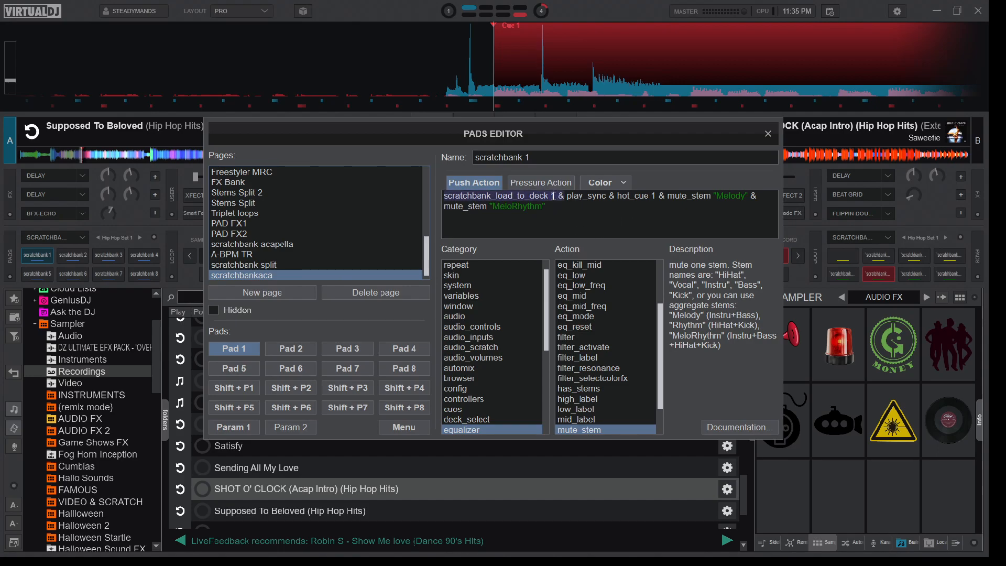
pyautogui.click(288, 351)
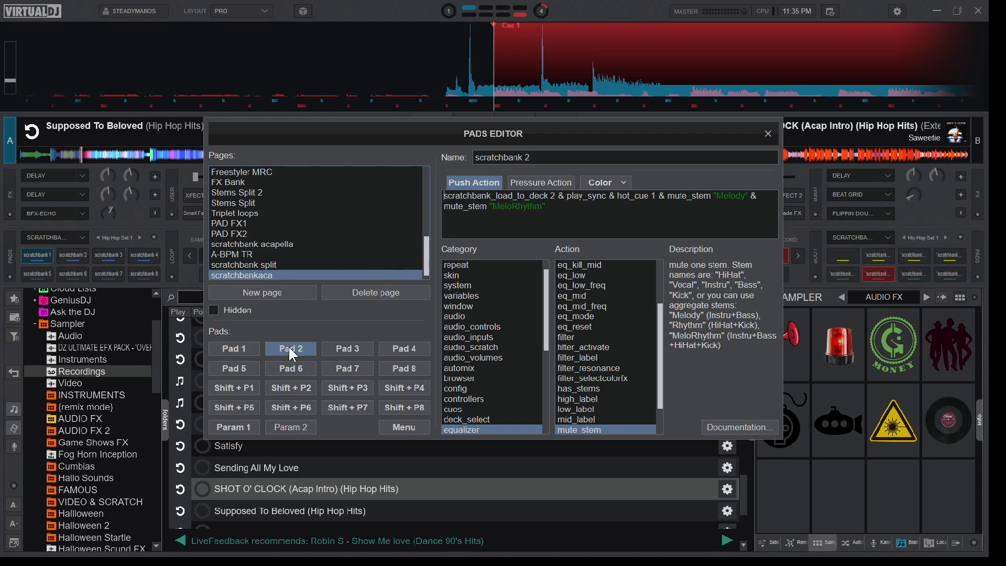
pyautogui.click(341, 346)
pyautogui.click(397, 346)
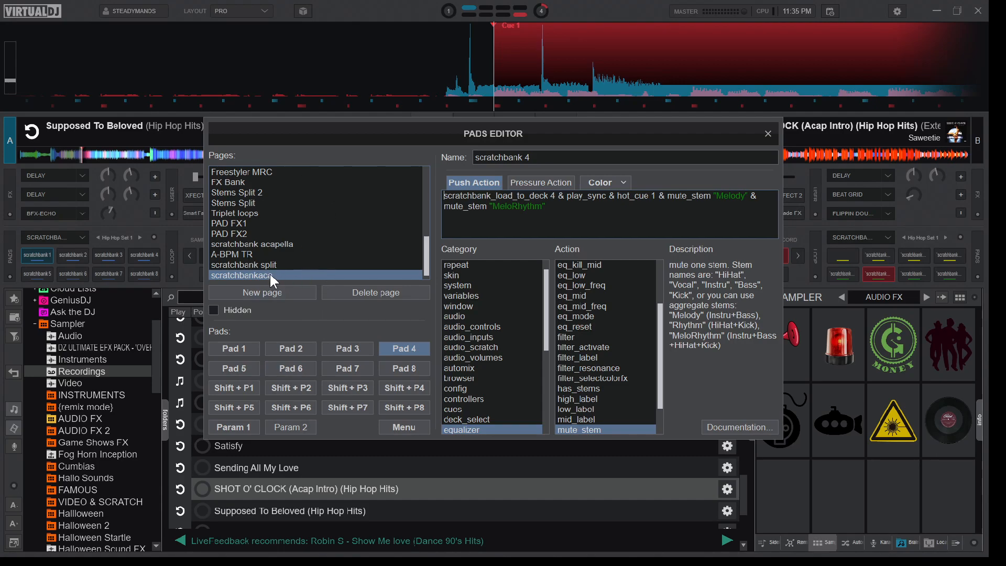
pyautogui.click(769, 135)
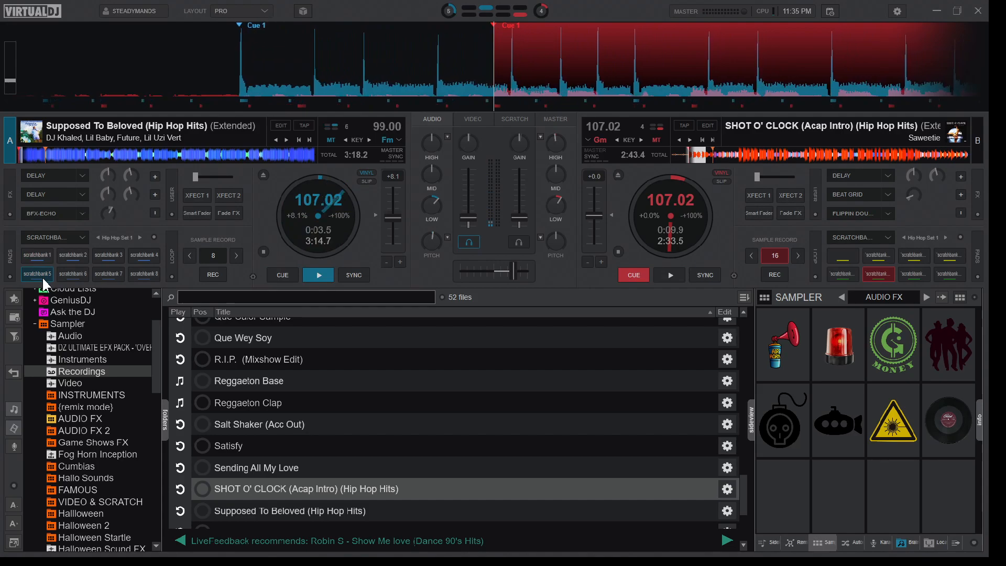
# Audition various points of "Supposed To Beloved" on deck A to check its acapella playback, returning once to the cue.
pyautogui.click(59, 153)
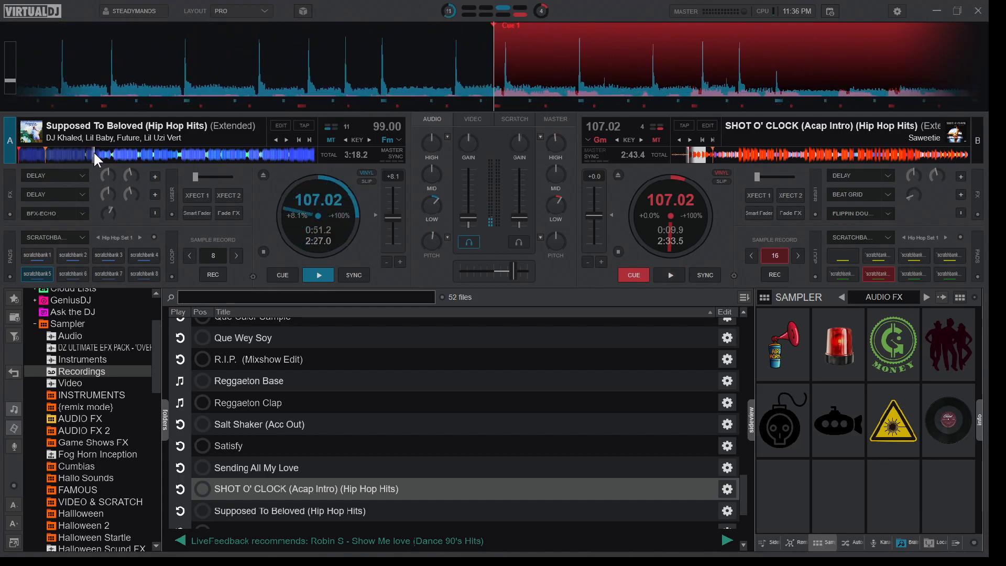
pyautogui.click(219, 153)
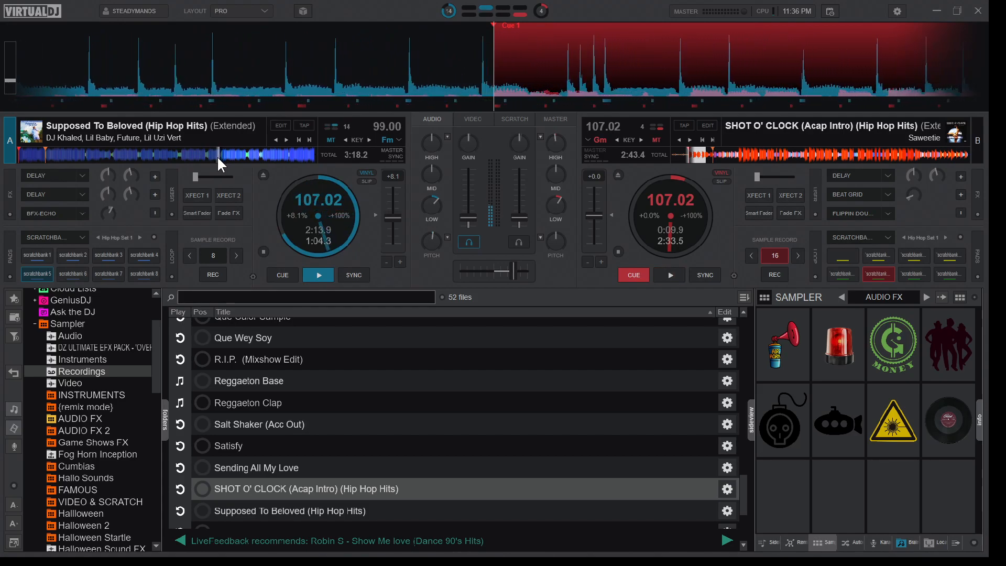
pyautogui.click(280, 156)
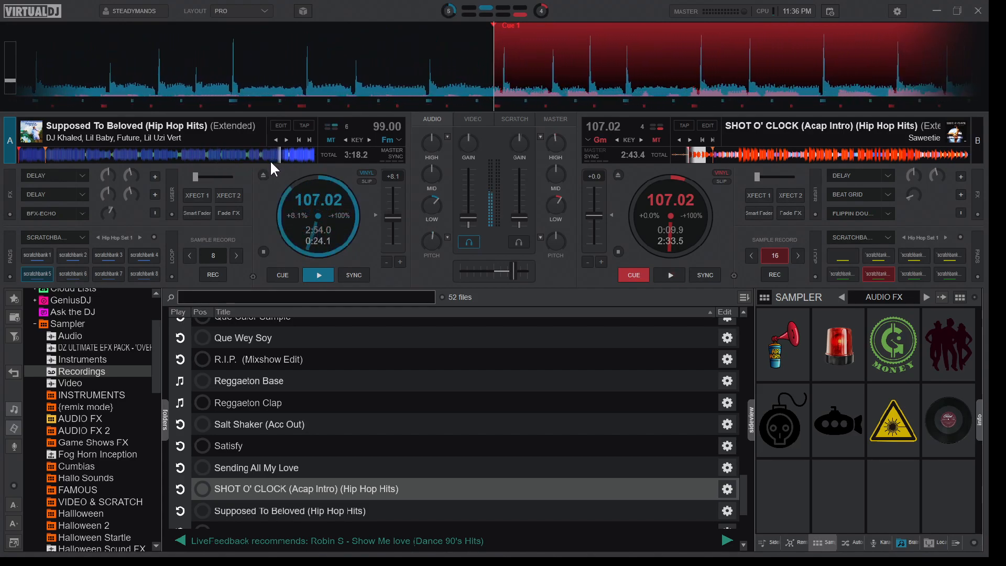
pyautogui.press('c')
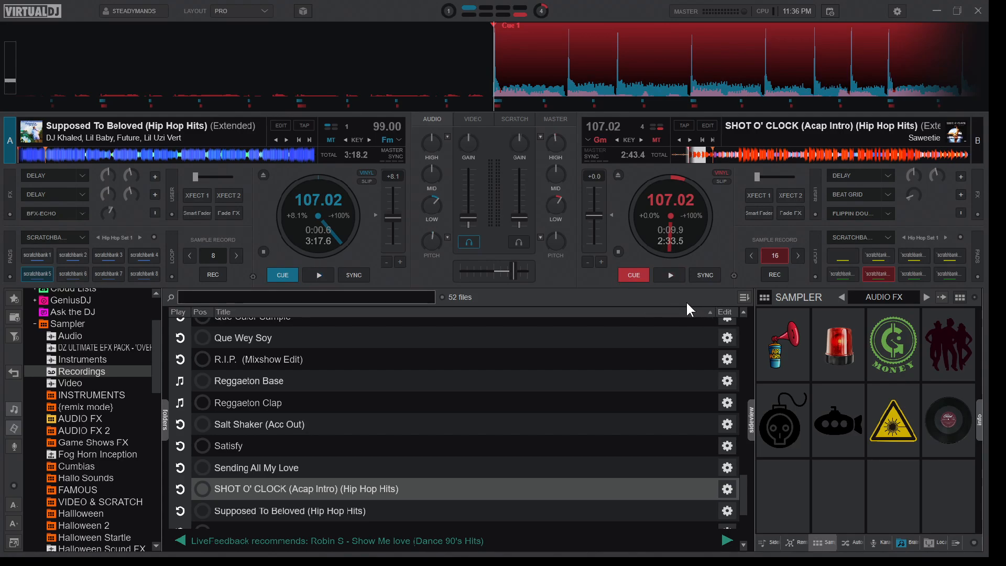
pyautogui.press('space')
pyautogui.click(70, 153)
pyautogui.click(156, 150)
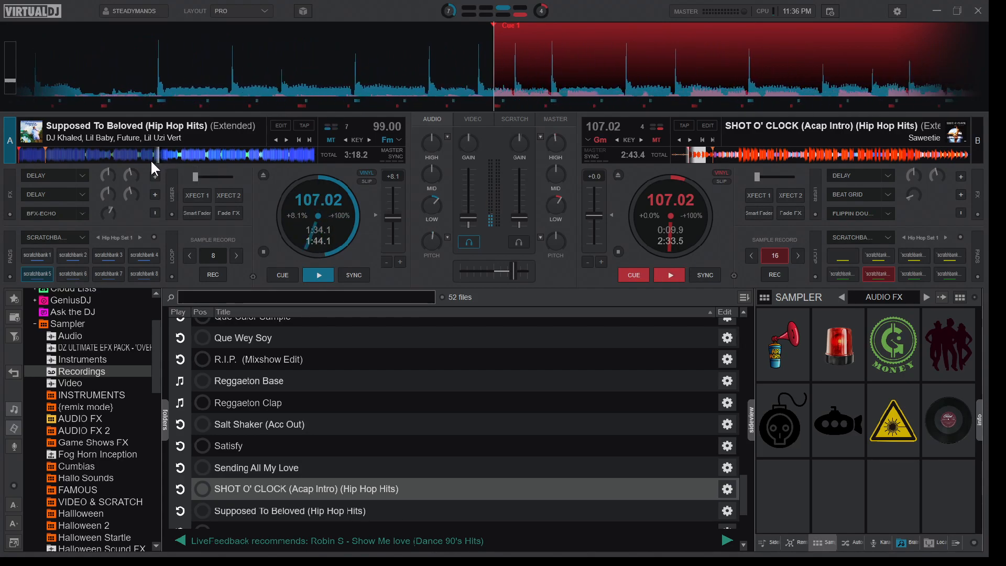
# Load "SHOT O' CLOCK" on deck A from Pad 6, audition its acapella playback further into the track and return to the cue.
pyautogui.press('6')
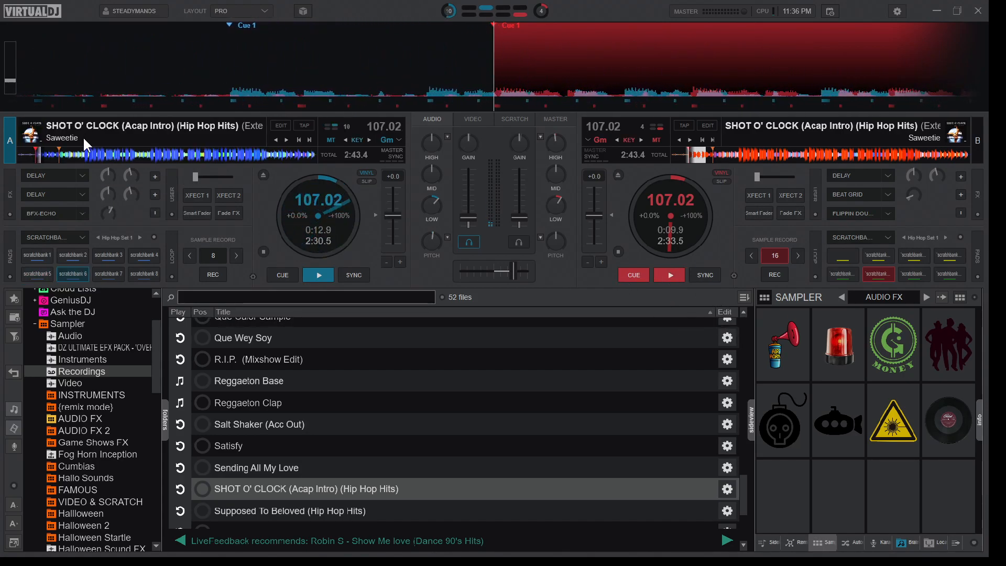
pyautogui.click(85, 153)
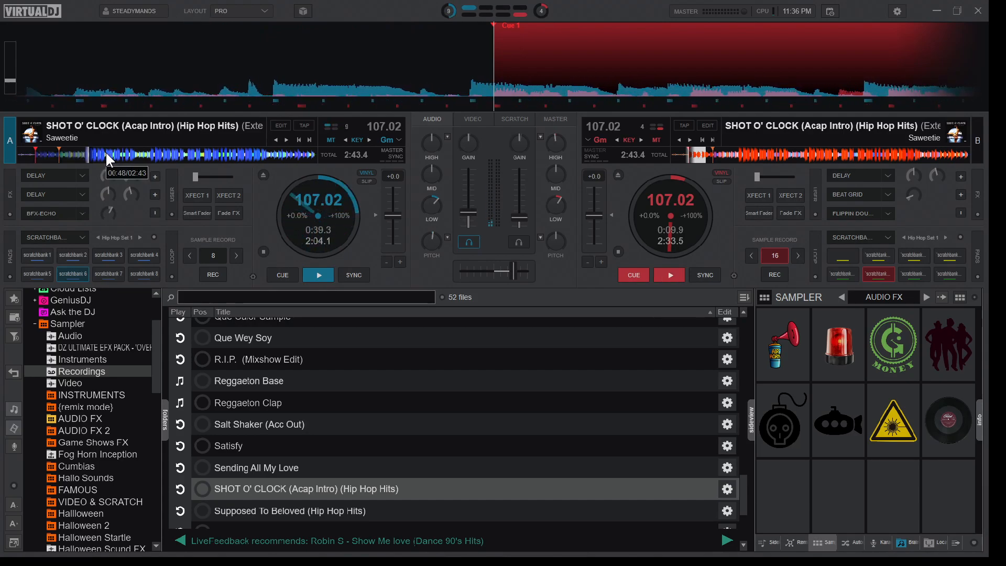
pyautogui.click(105, 153)
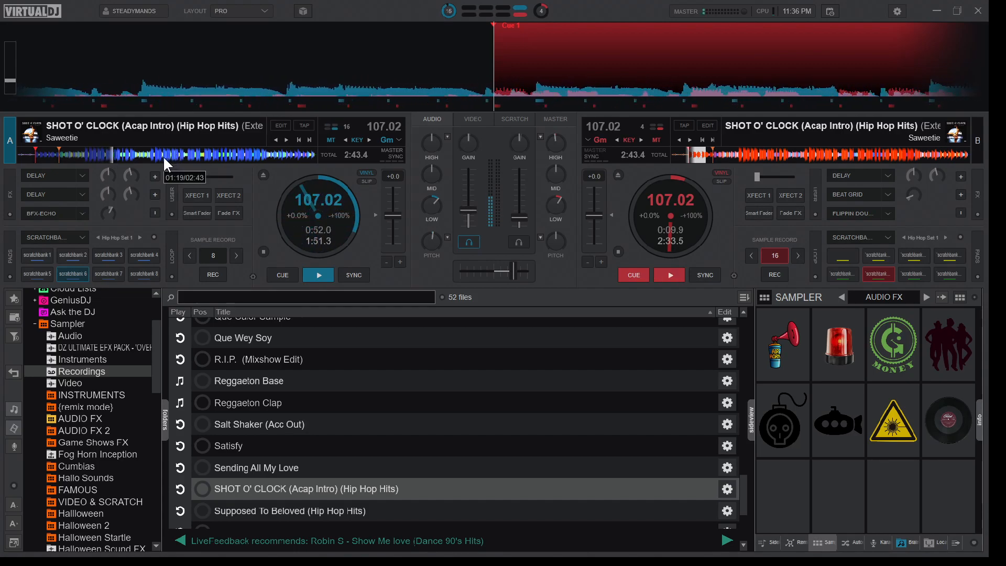
pyautogui.press('c')
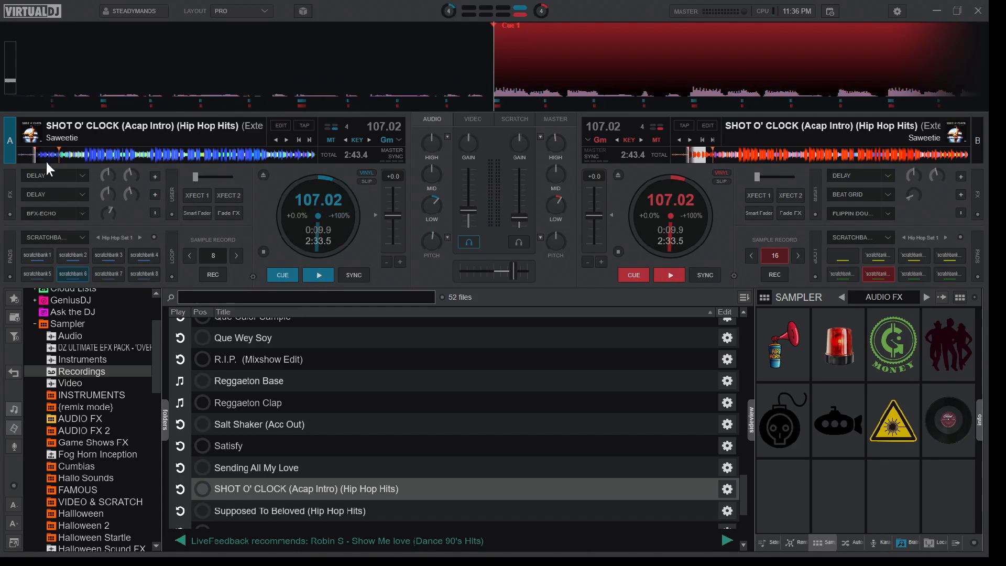
# Switch deck A's pads to the scratchbank page and trigger "Supposed To Beloved" from Pad 5.
pyautogui.click(83, 235)
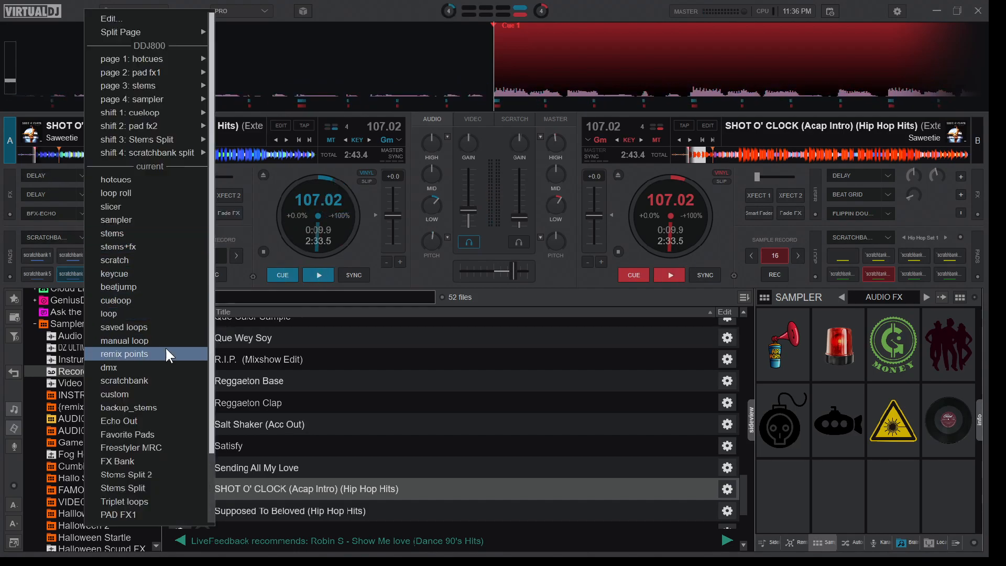
pyautogui.click(146, 376)
pyautogui.click(35, 271)
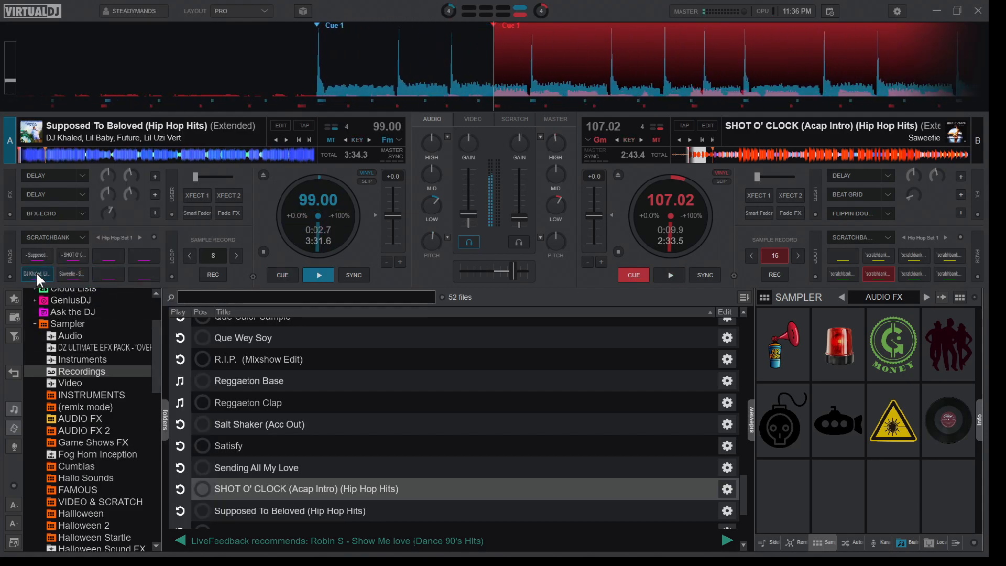
# Audition the scratchbank pads on deck A, triggering "SHOT O' CLOCK" from Pad 6 and the loop samples on Pads 1 and 2.
pyautogui.click(74, 275)
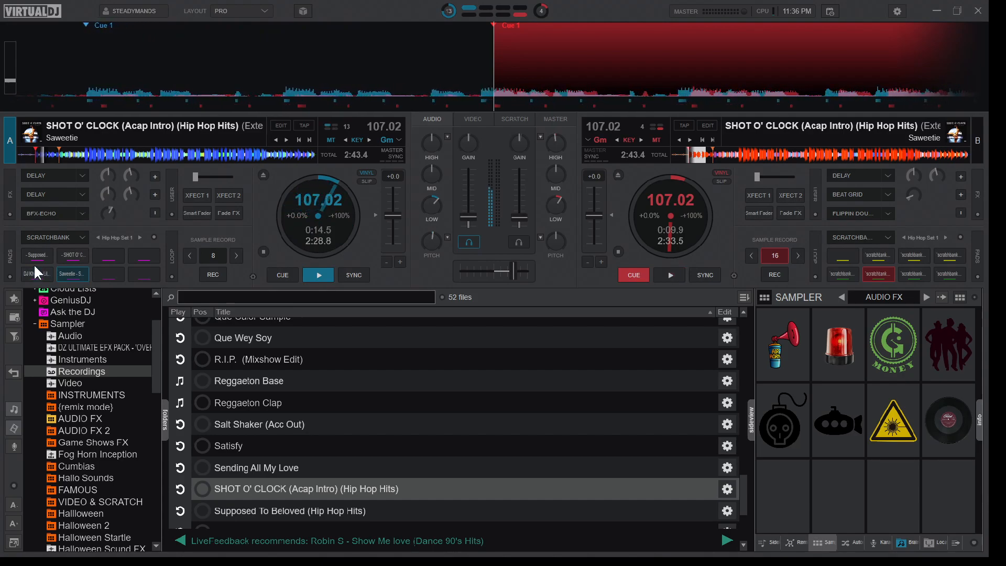
pyautogui.press('space')
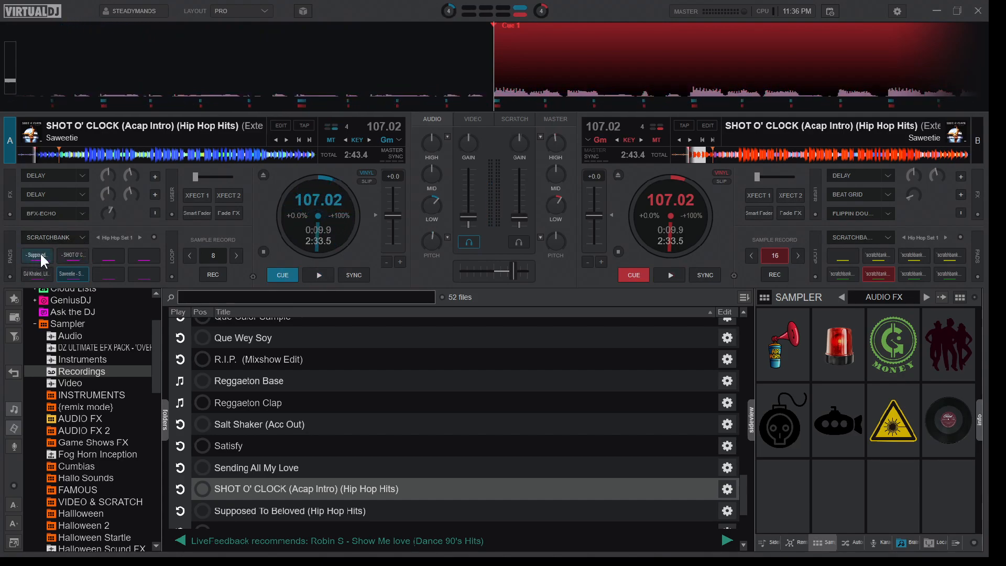
pyautogui.click(40, 253)
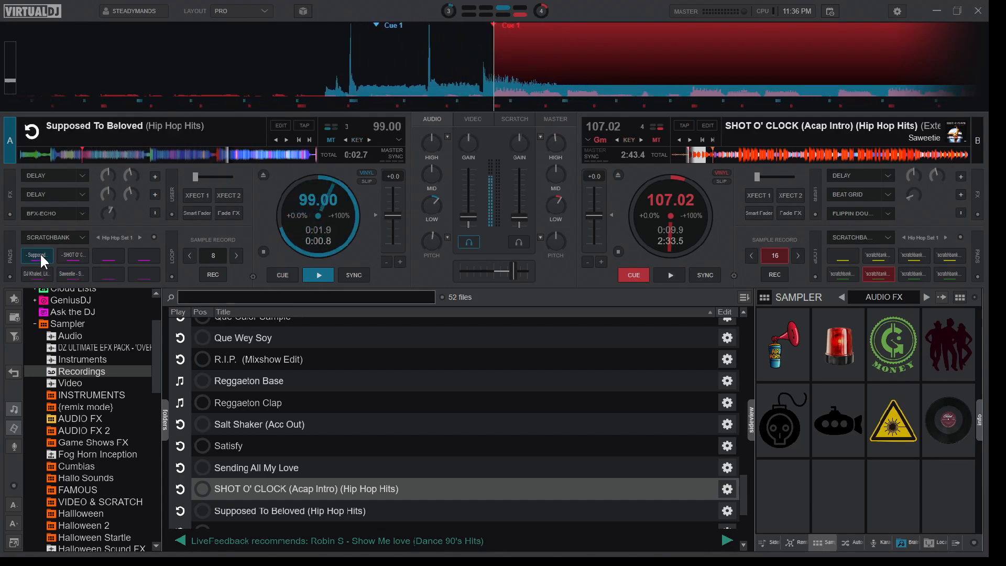
pyautogui.click(71, 254)
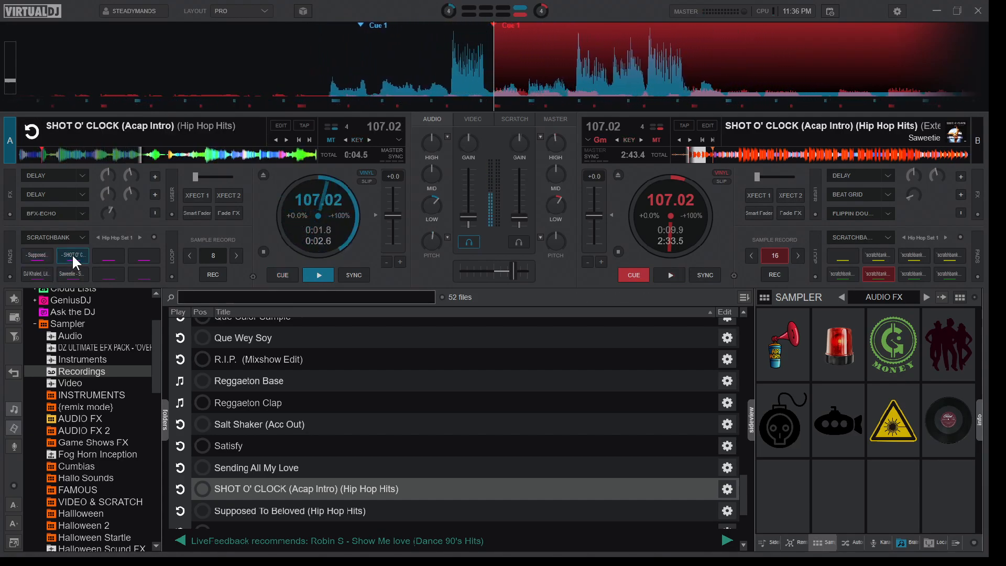
pyautogui.click(73, 255)
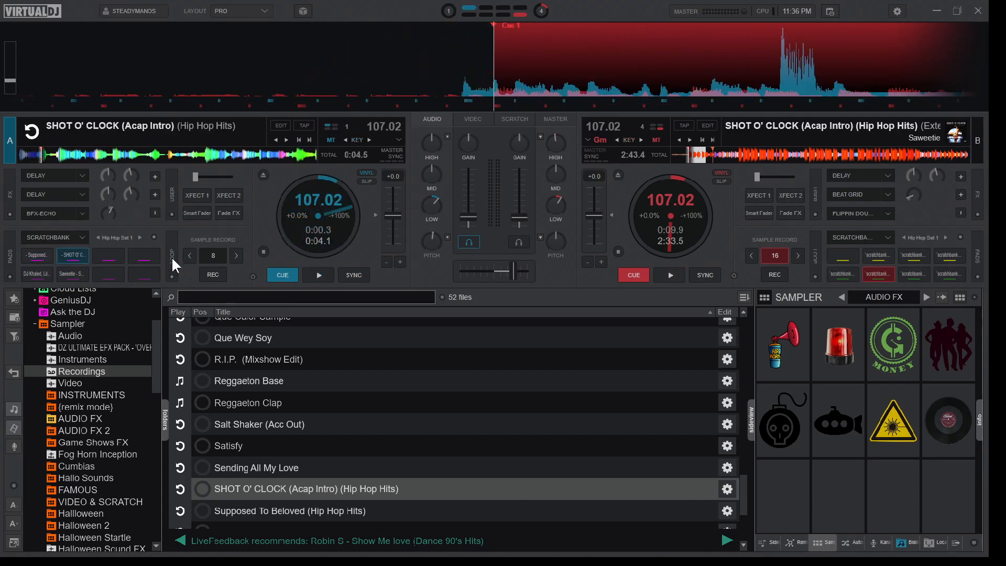
# Switch deck A's pads to the scratchbank split page.
pyautogui.click(83, 237)
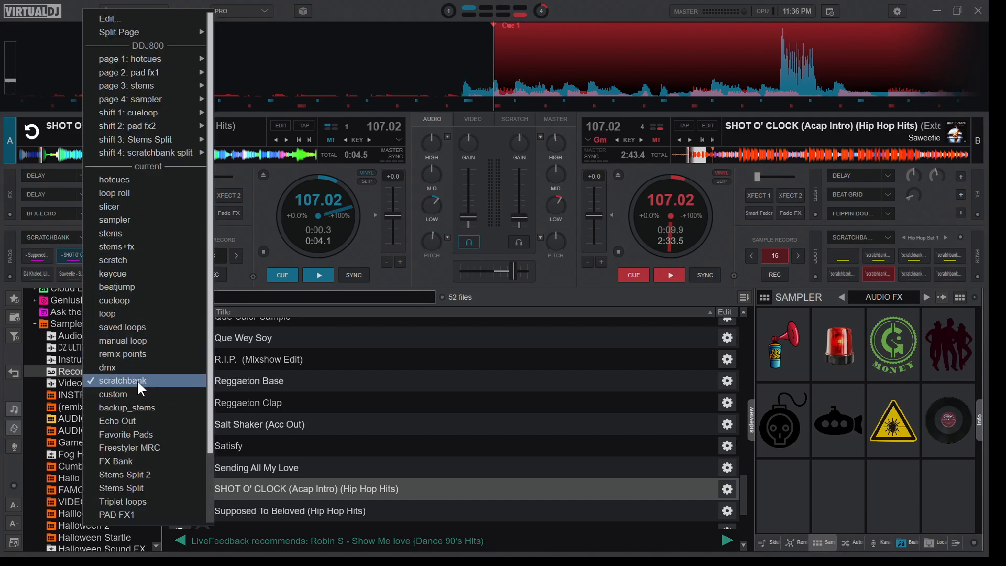
pyautogui.scroll(-1, 141, 389)
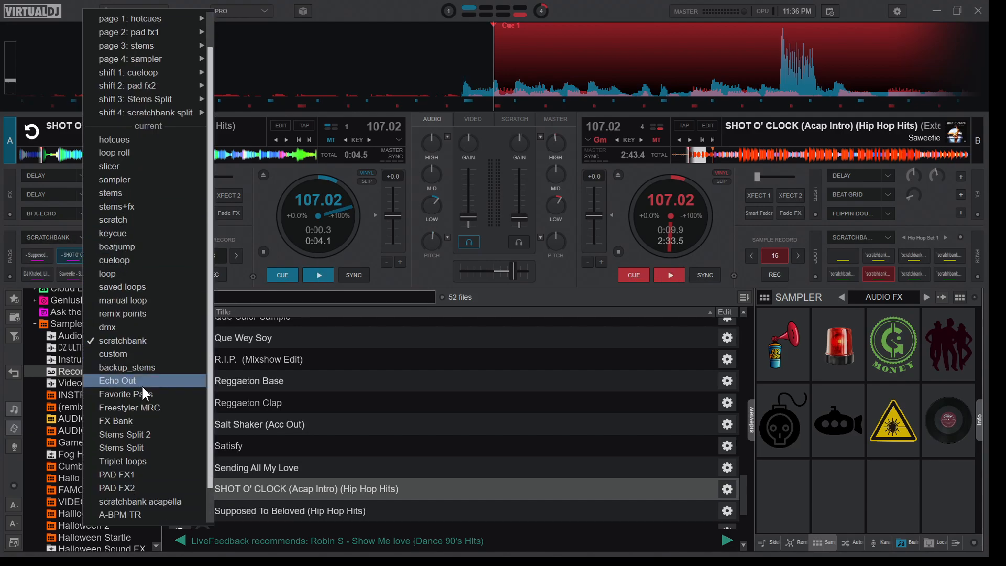
pyautogui.scroll(-1, 142, 508)
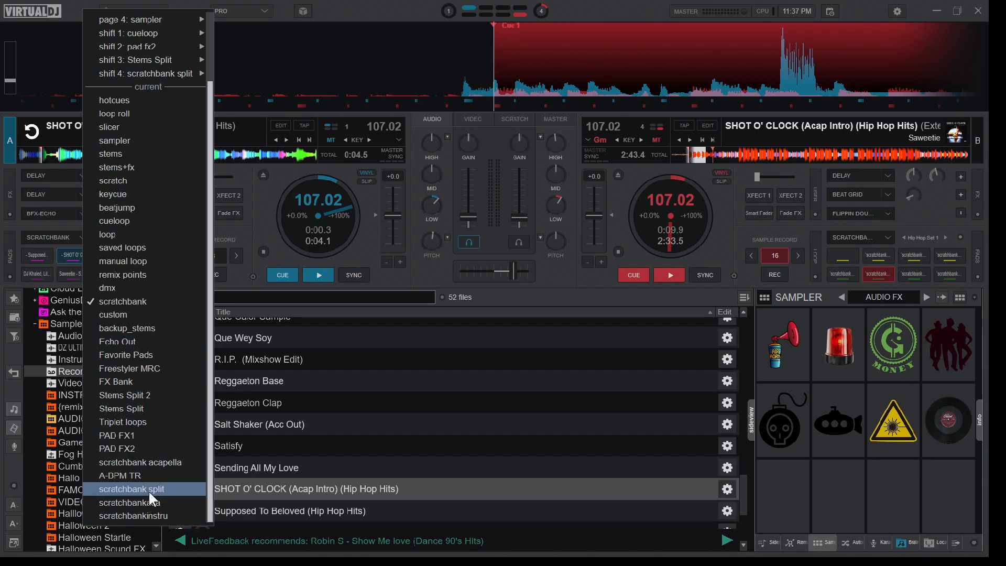
pyautogui.click(149, 489)
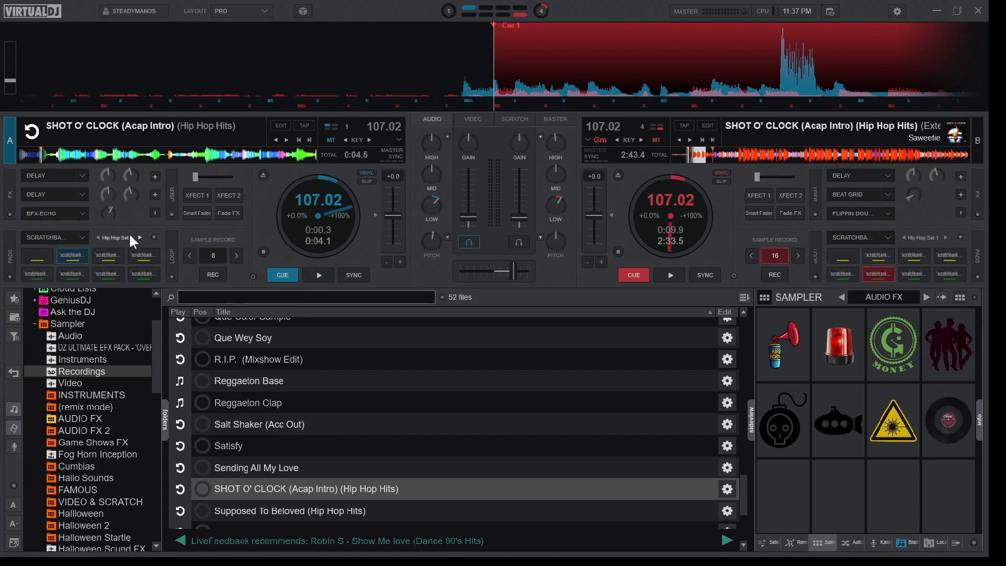
# Assign Cue 1 to Pad 1 of the Hip Hop Set 1 scratch bank and close the Scratch Bank Editor.
pyautogui.click(153, 235)
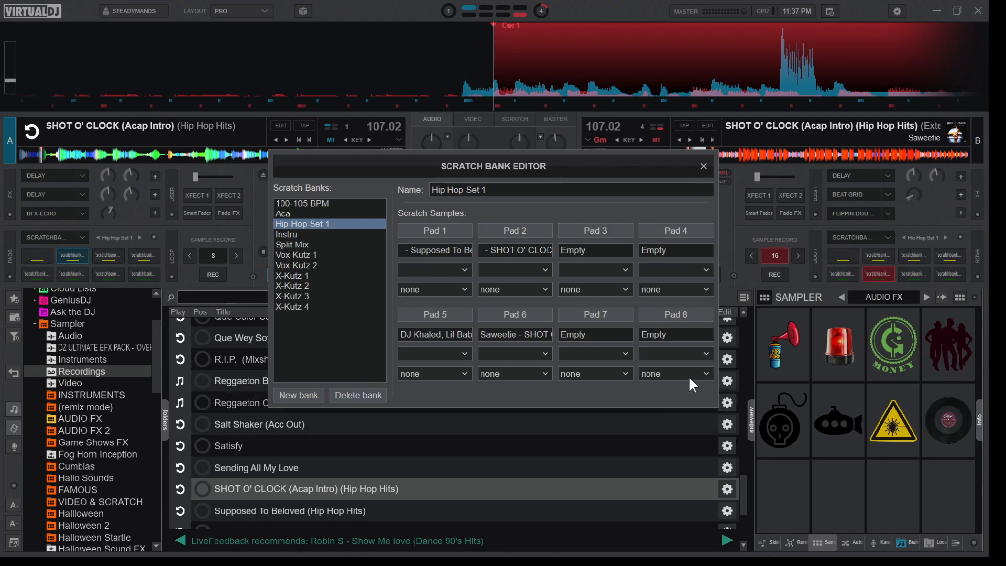
pyautogui.click(465, 270)
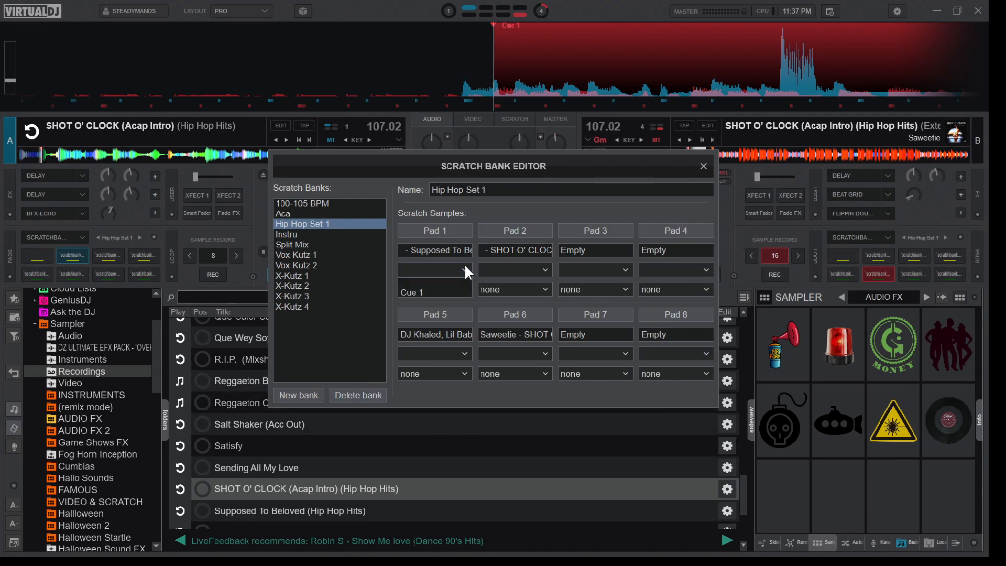
pyautogui.click(421, 291)
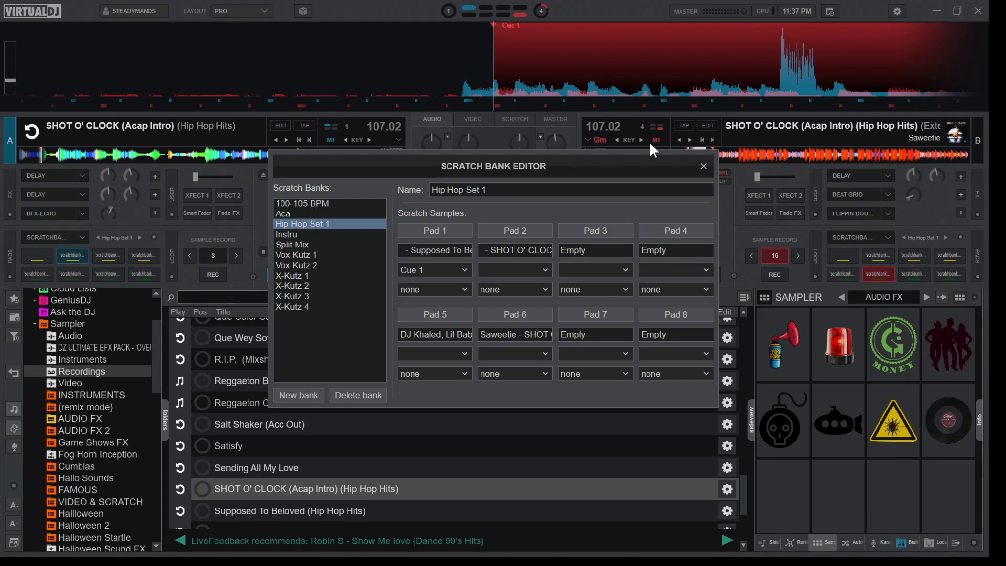
pyautogui.click(703, 166)
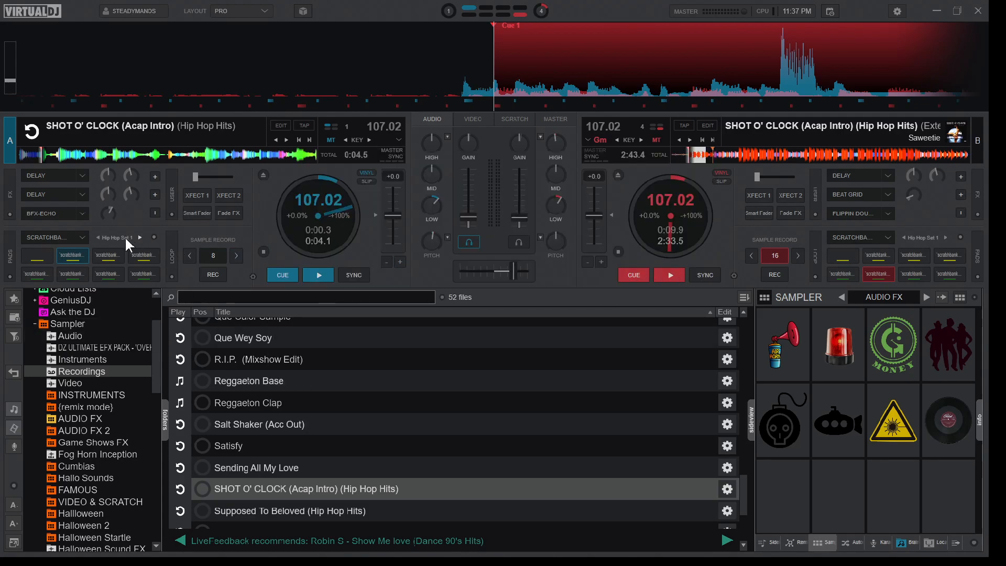
# Step through the available scratch banks on deck A, ending on Hip Hop Set 1.
pyautogui.click(140, 237)
pyautogui.click(140, 237)
pyautogui.click(140, 237)
pyautogui.click(139, 236)
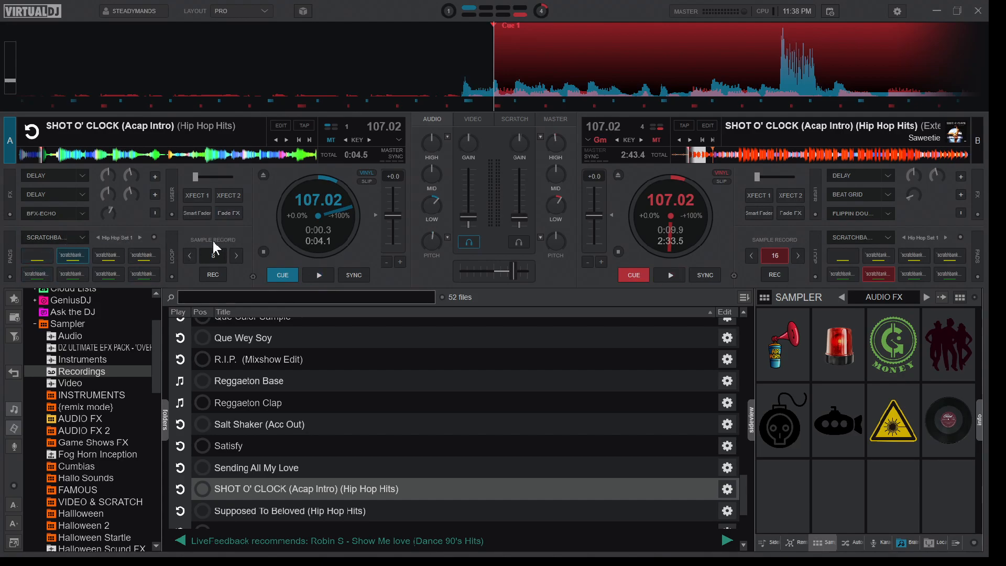
# Audition deck A's split page by triggering the "Supposed To Beloved" loop, its full track and the "SHOT O' CLOCK" loop.
pyautogui.click(47, 251)
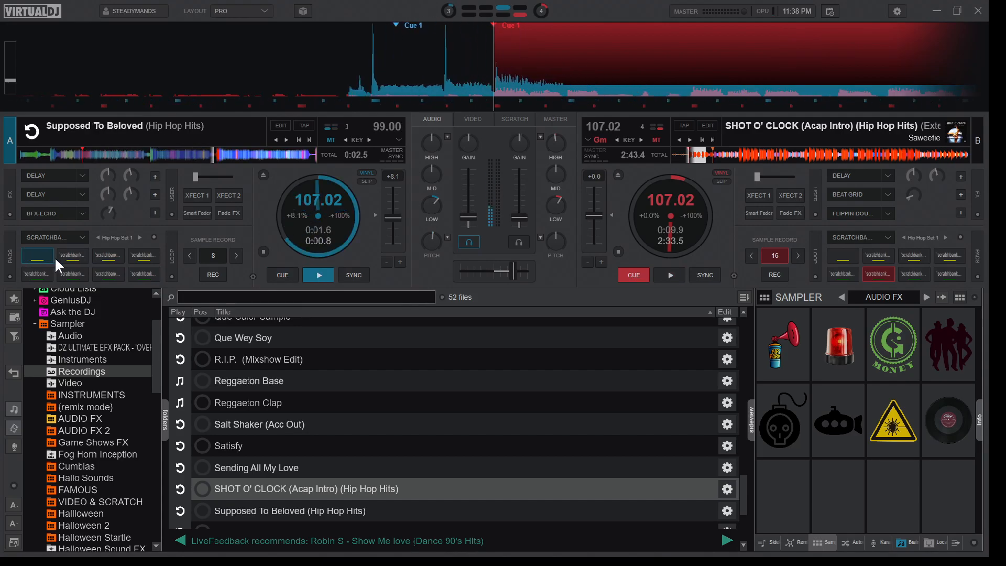
pyautogui.click(45, 276)
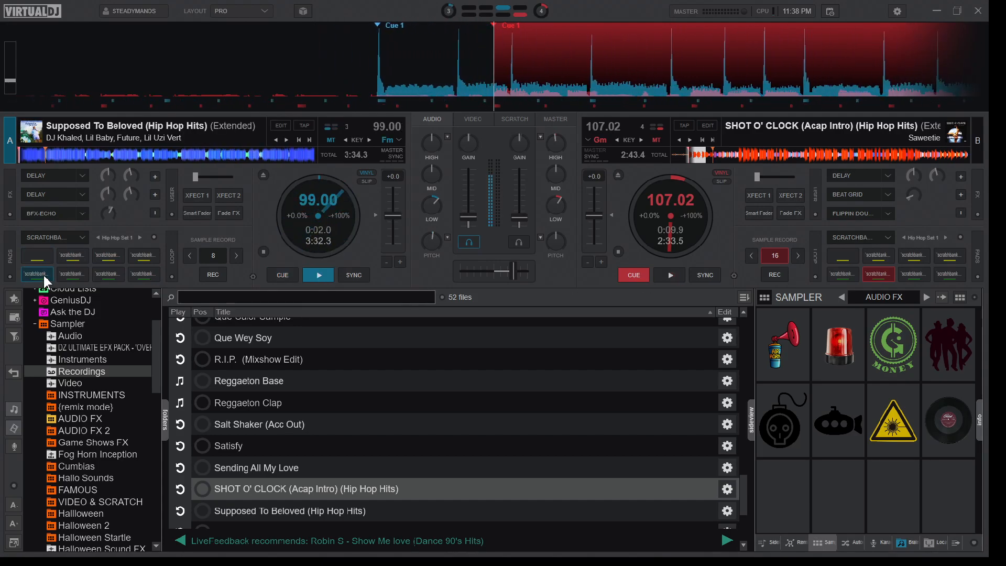
pyautogui.click(69, 262)
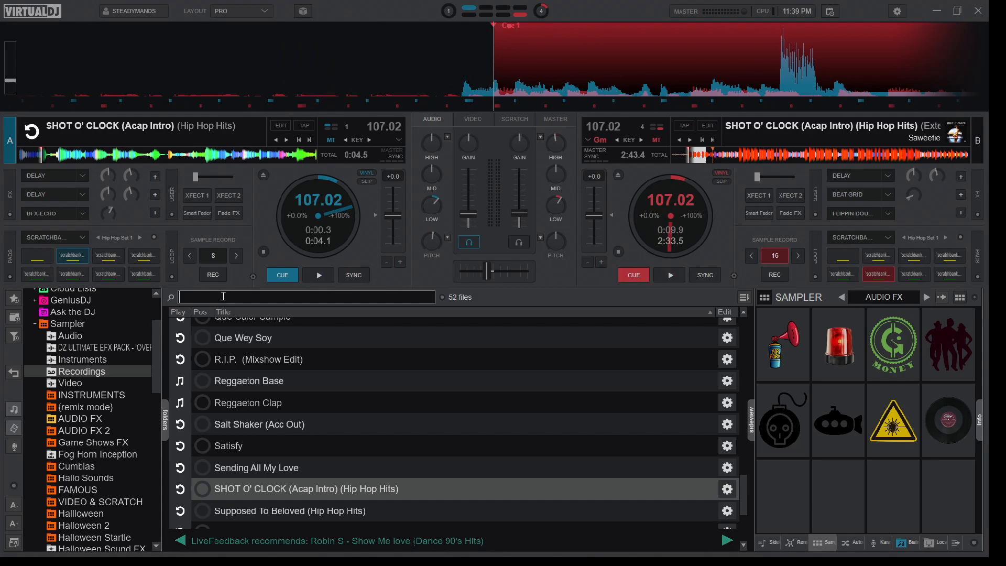
# Find "Birthday (Break Intro)" in the Recordings samples and assign it to Pad 3 on deck A.
pyautogui.scroll(-3, 328, 411)
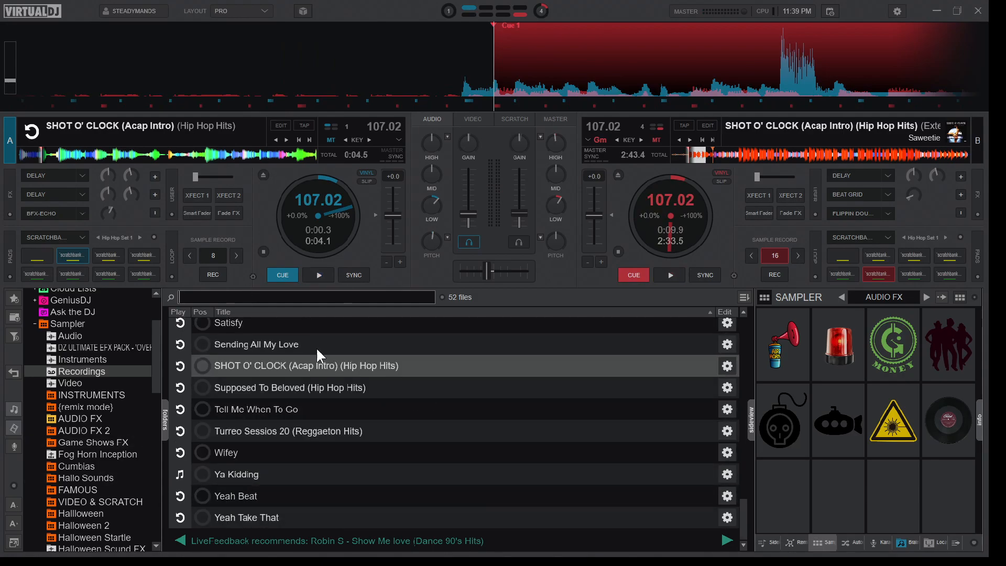
pyautogui.scroll(9, 310, 424)
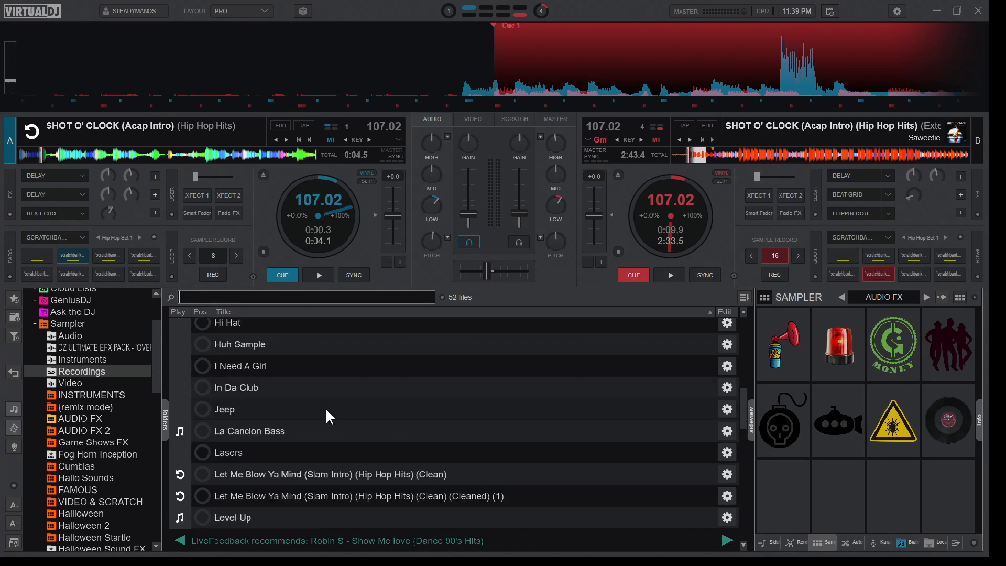
pyautogui.scroll(4, 288, 344)
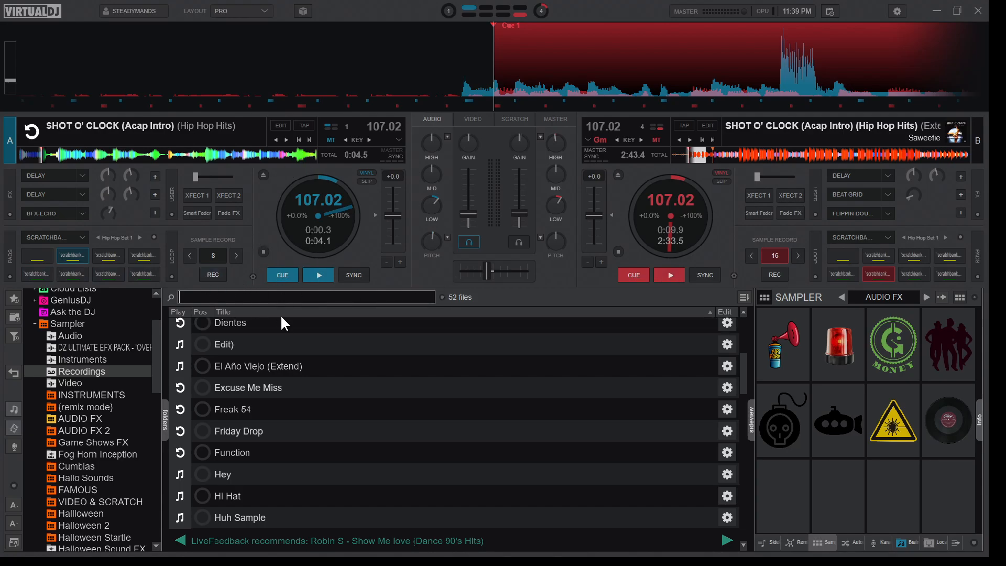
pyautogui.scroll(4, 396, 404)
pyautogui.scroll(-4, 392, 402)
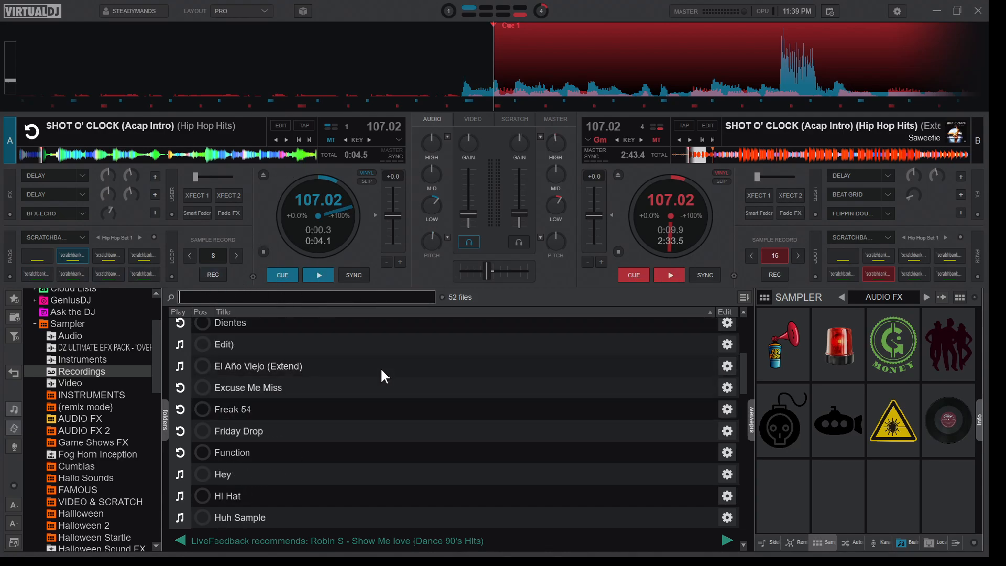
pyautogui.scroll(2, 284, 475)
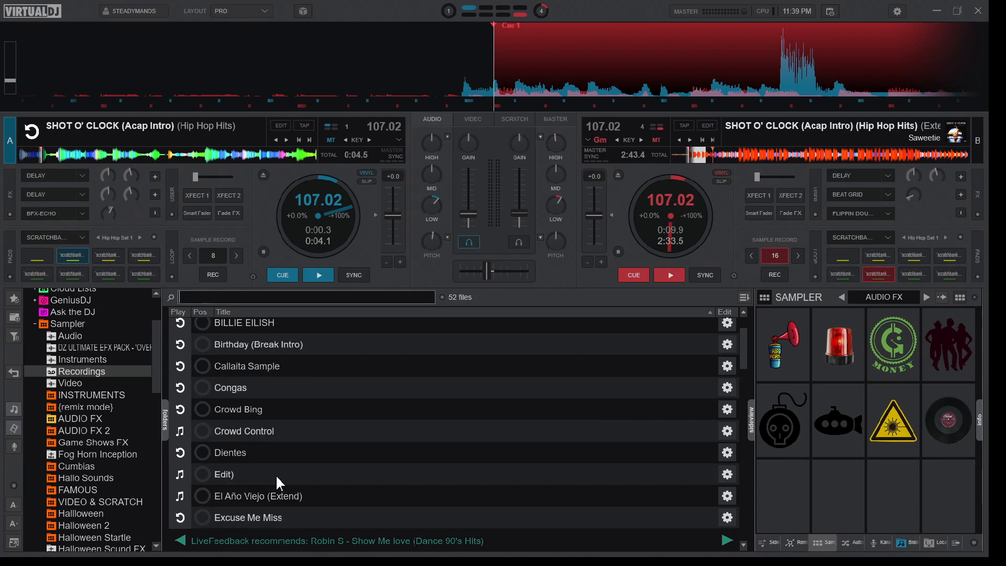
pyautogui.moveTo(276, 342); pyautogui.dragTo(108, 254)
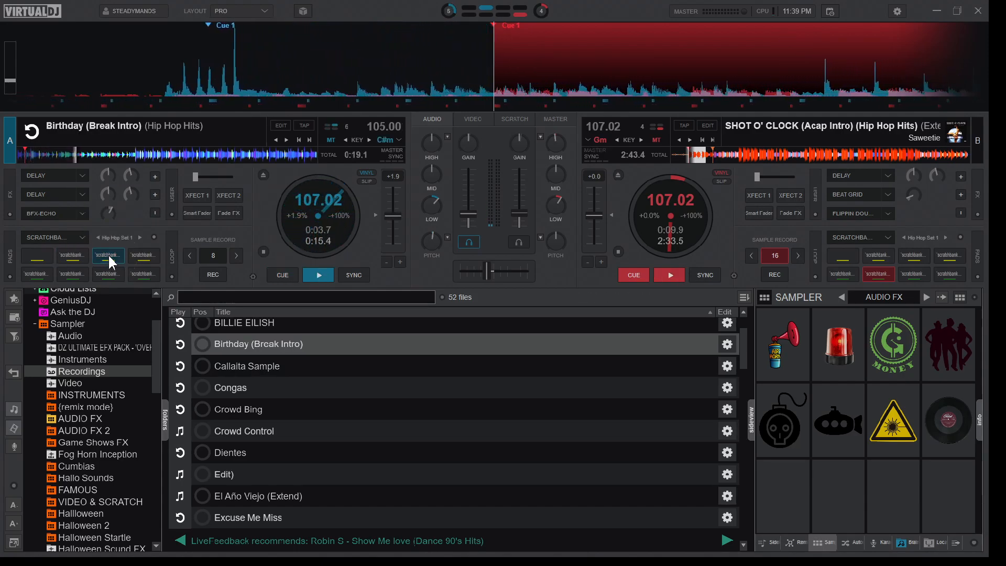
# Play "Birthday (Break Intro)" from Pad 3 on deck A alongside "SHOT O' CLOCK" and release deck B's 16-beat loop.
pyautogui.click(109, 255)
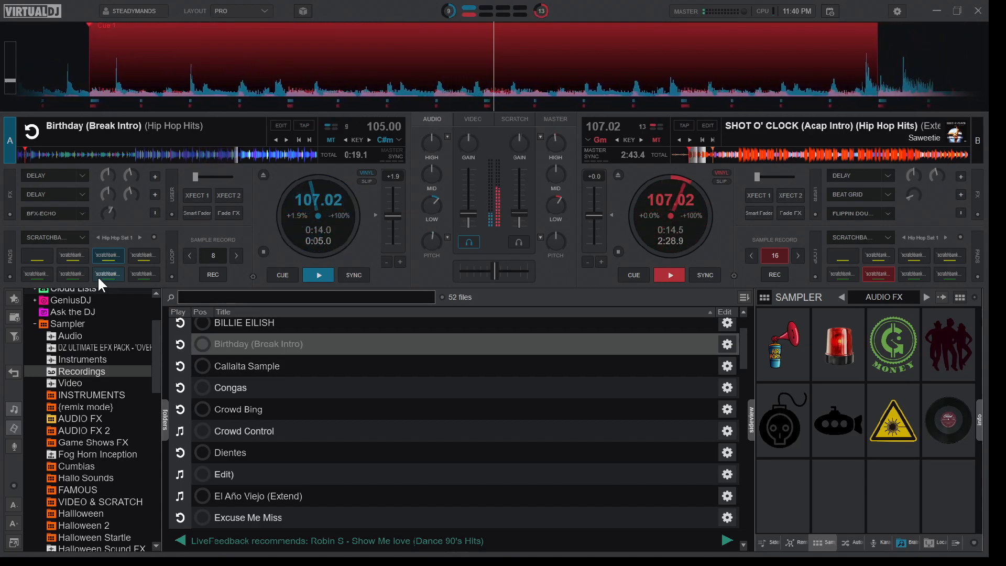
pyautogui.click(774, 256)
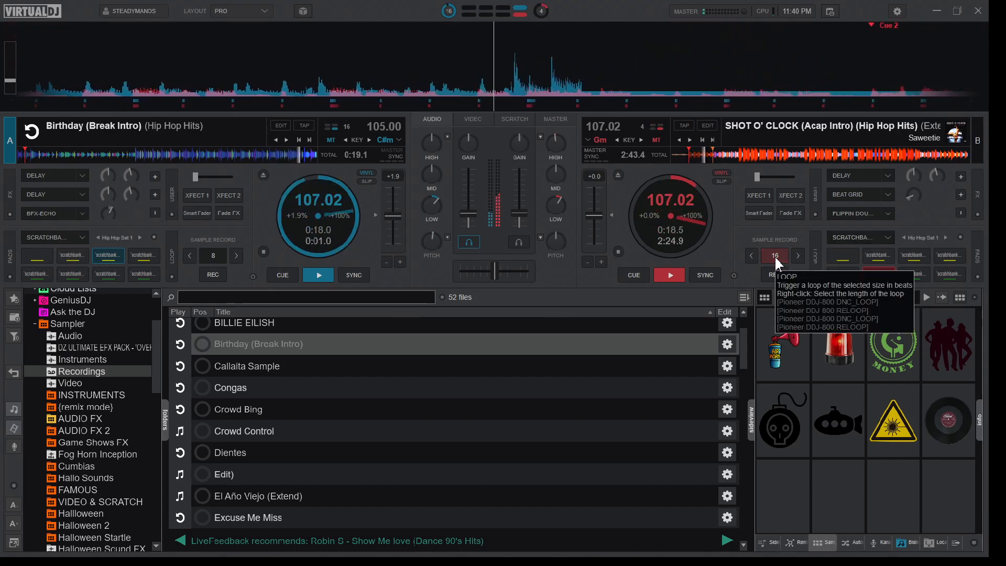